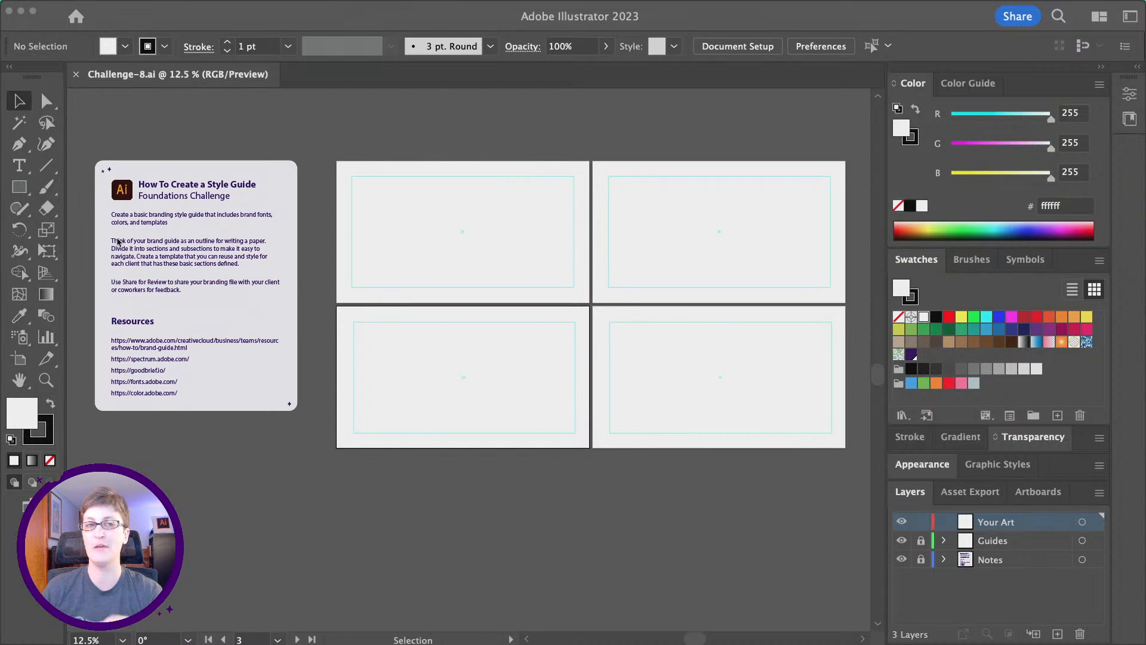
Zoom in below the artboards and place a 'Lorem ipsum' placeholder text there.
{"action": "left_click", "coordinate": [40, 382]}
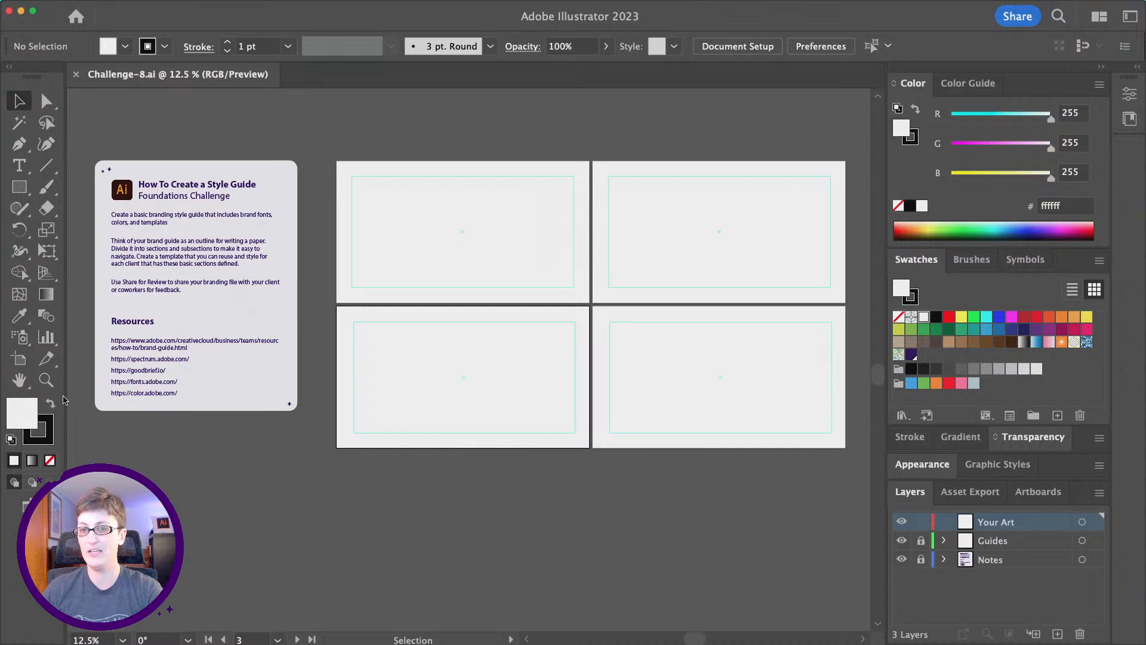
{"action": "left_click", "coordinate": [46, 380]}
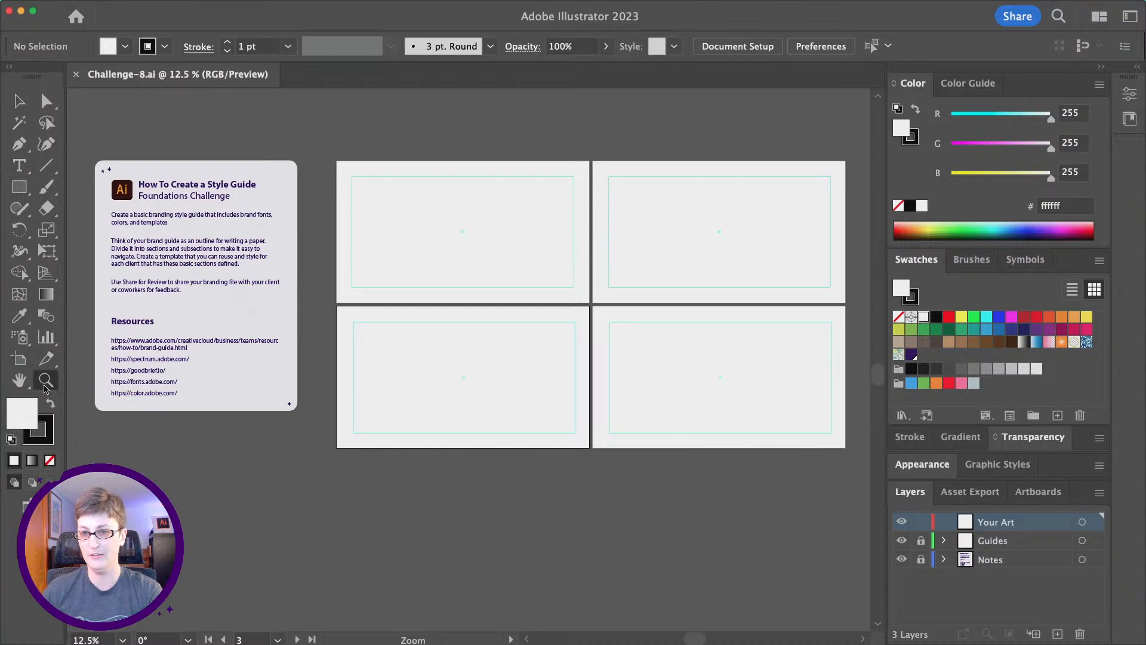
{"action": "left_click", "coordinate": [435, 469]}
{"action": "left_click", "coordinate": [546, 373]}
{"action": "left_click", "coordinate": [19, 166]}
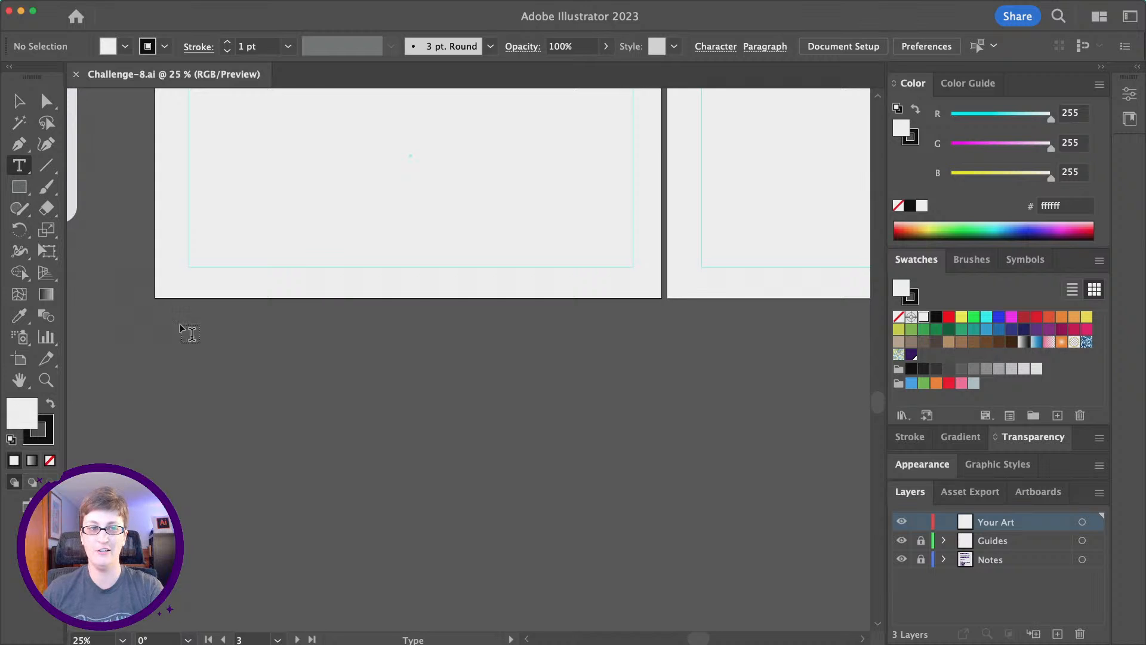
{"action": "left_click", "coordinate": [217, 346]}
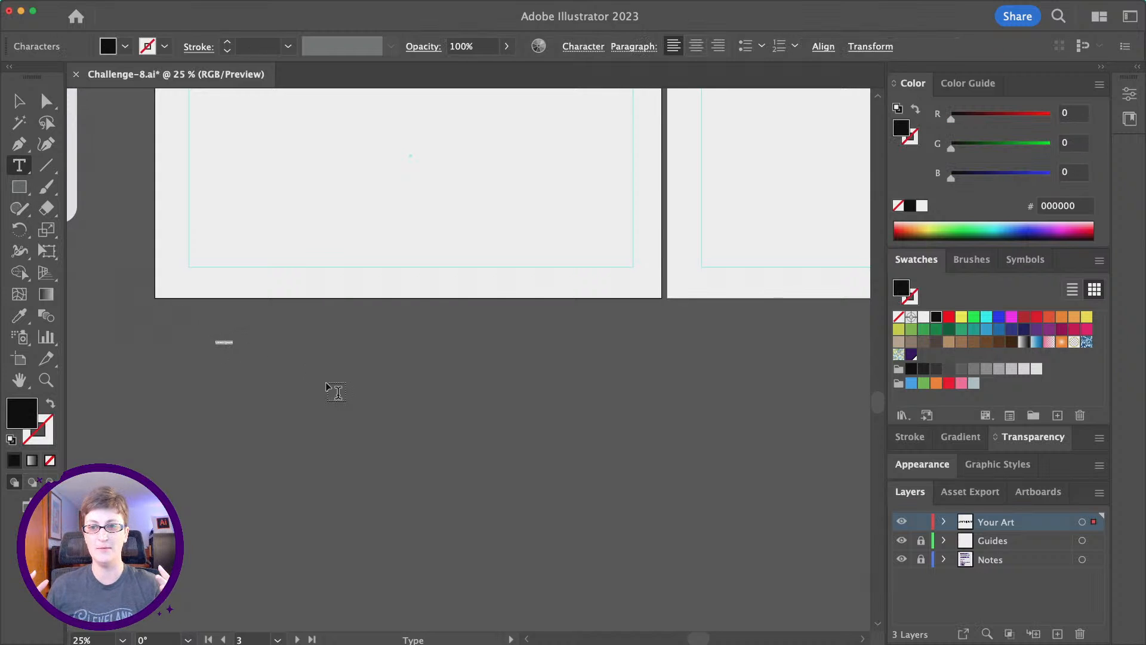
Scale the placeholder text up about six times and fill it white (ffffff).
{"action": "left_click", "coordinate": [19, 101]}
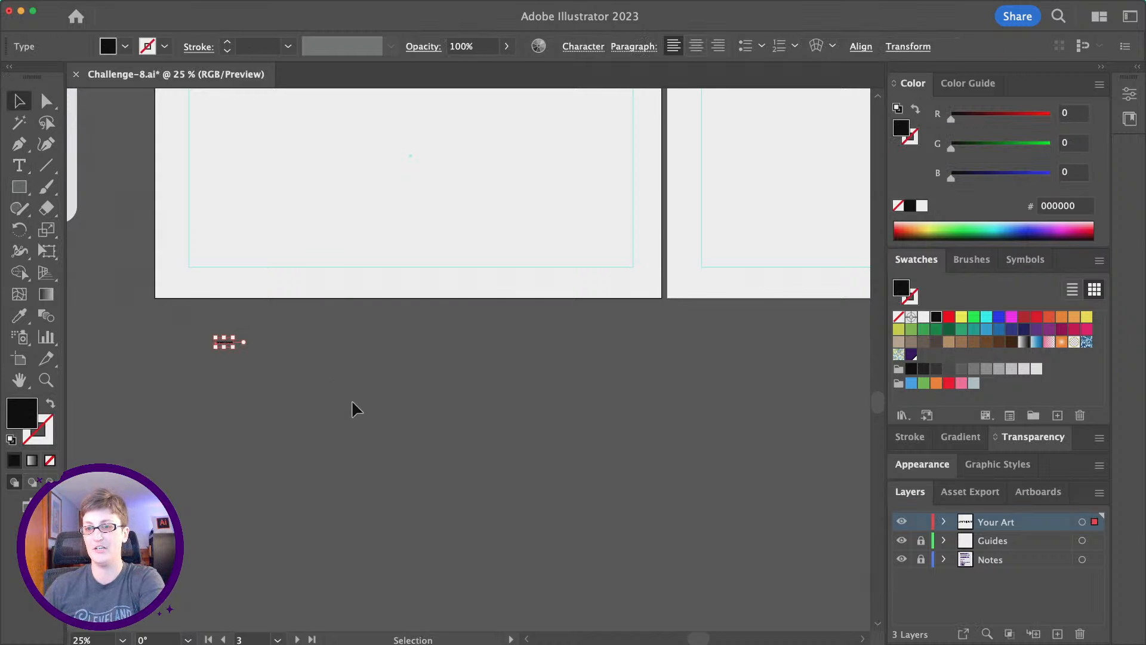
{"action": "left_click_drag", "start_coordinate": [239, 345], "coordinate": [418, 412]}
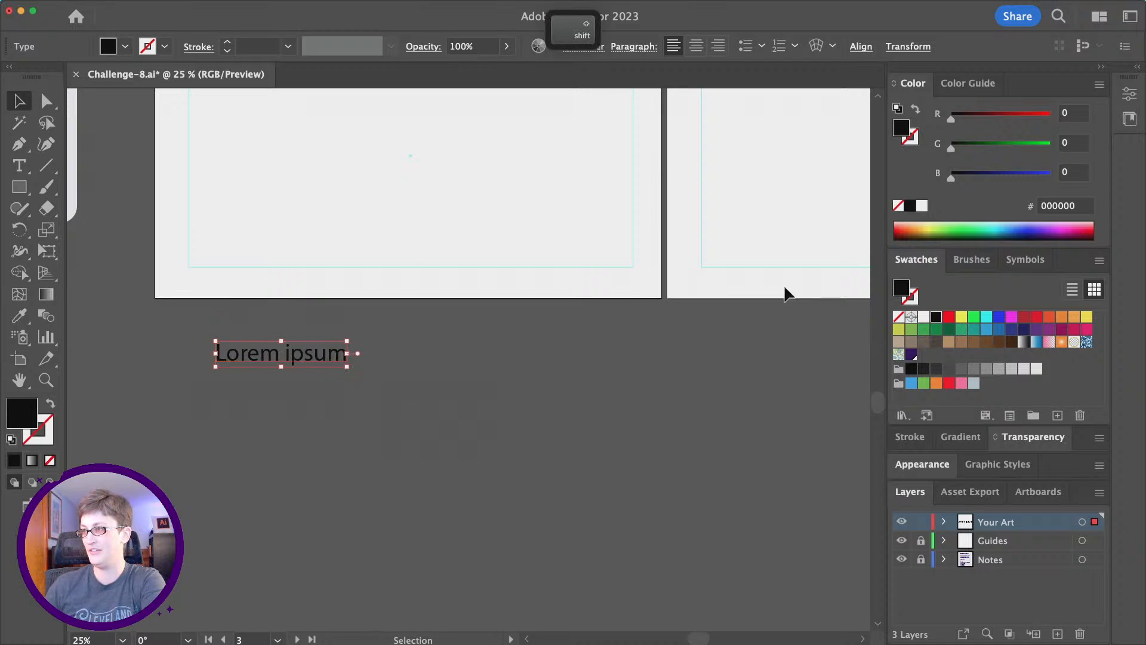
{"action": "left_click", "coordinate": [922, 206]}
{"action": "scroll", "coordinate": [281, 300], "scroll_direction": "left", "scroll_amount": 2}
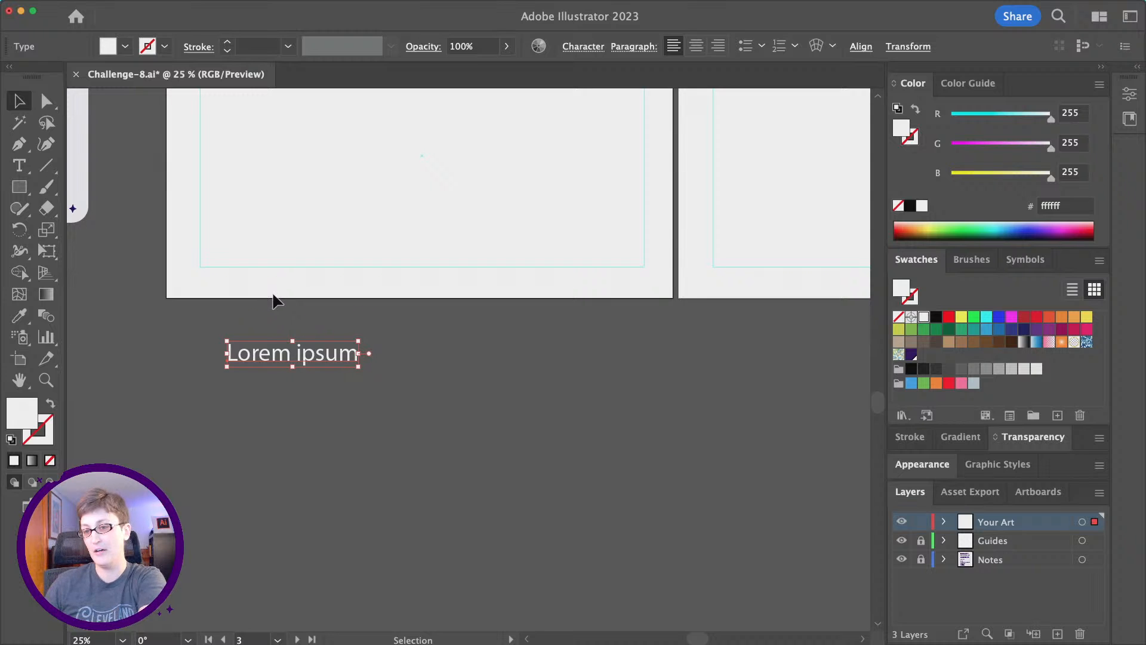
Replace 'Lorem ipsum' with 'Chocolate' and 'Single Origin' on separate lines.
{"action": "double_click", "coordinate": [282, 354]}
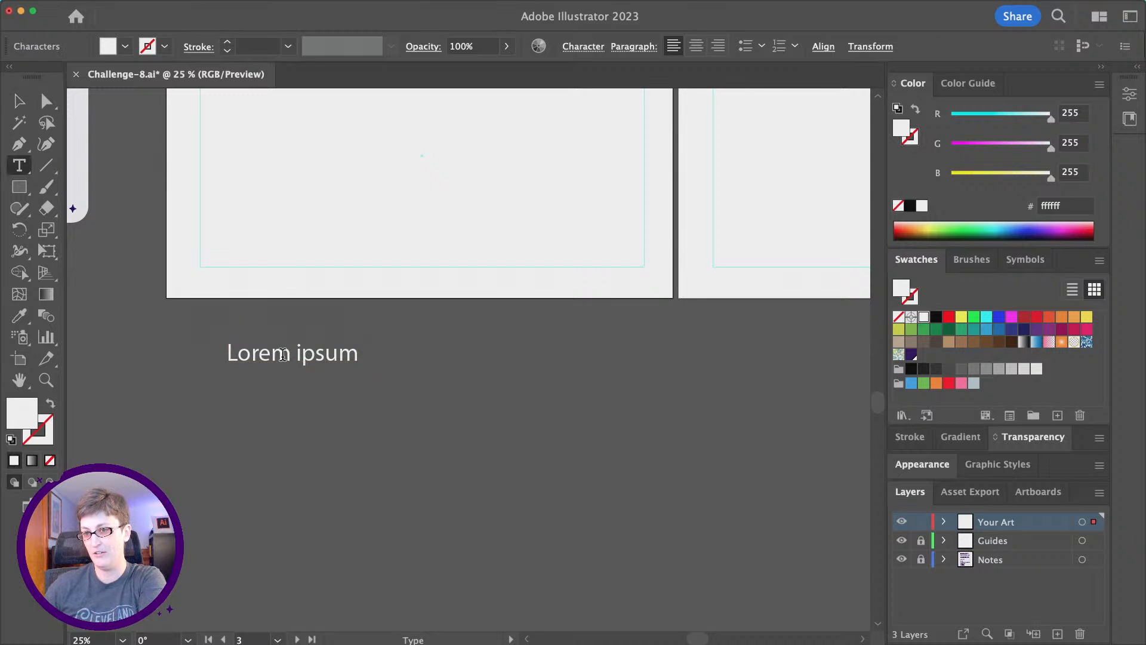
{"action": "double_click", "coordinate": [283, 353]}
{"action": "triple_click", "coordinate": [282, 354]}
{"action": "type", "text": "C"}
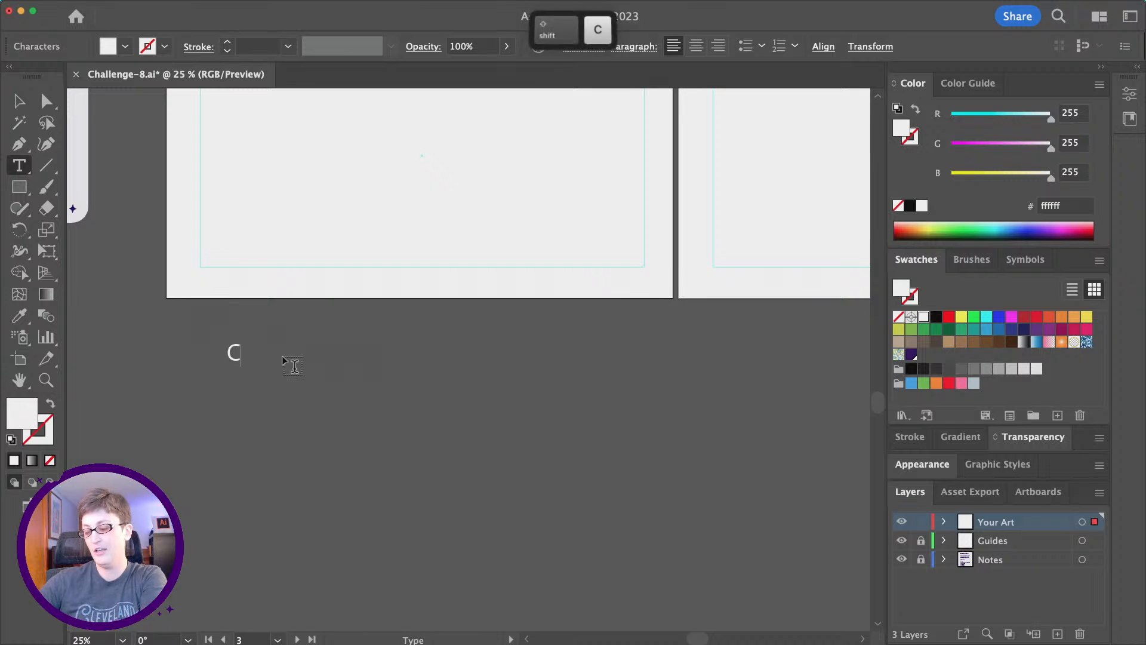
{"action": "type", "text": "hocolate"}
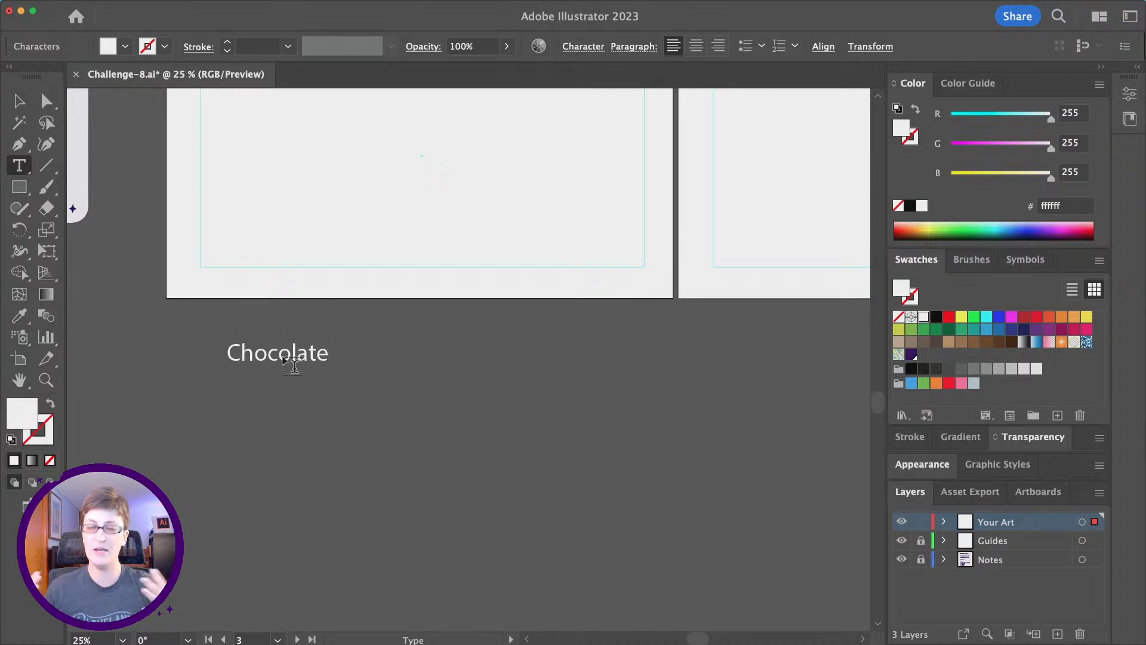
{"action": "key", "text": "Return"}
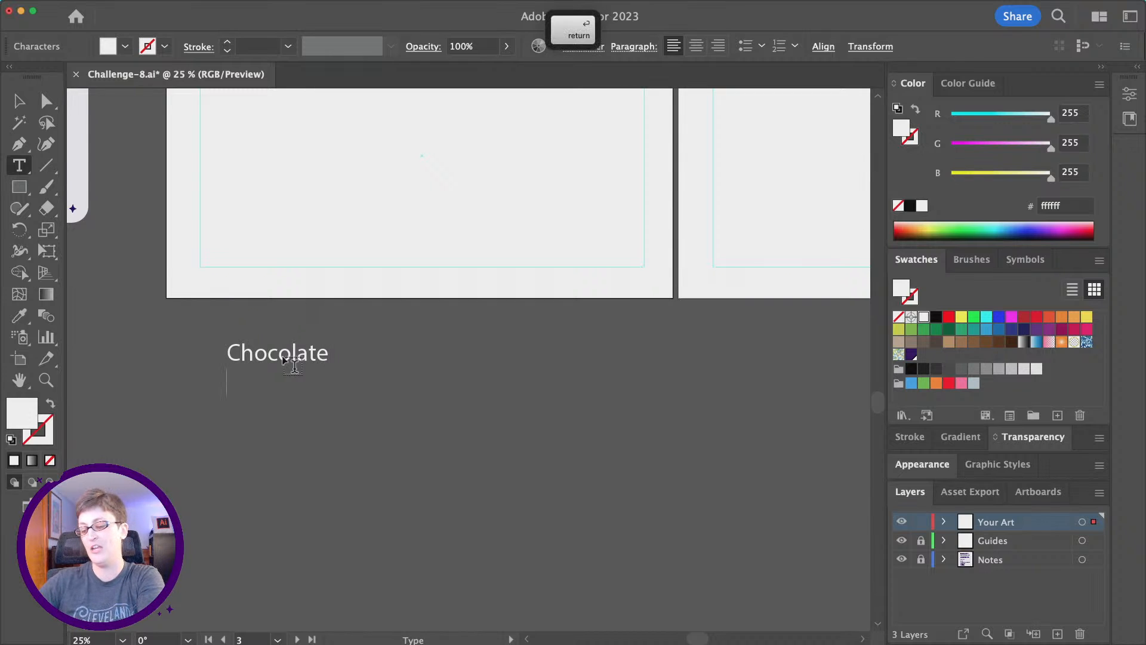
{"action": "type", "text": "Single"}
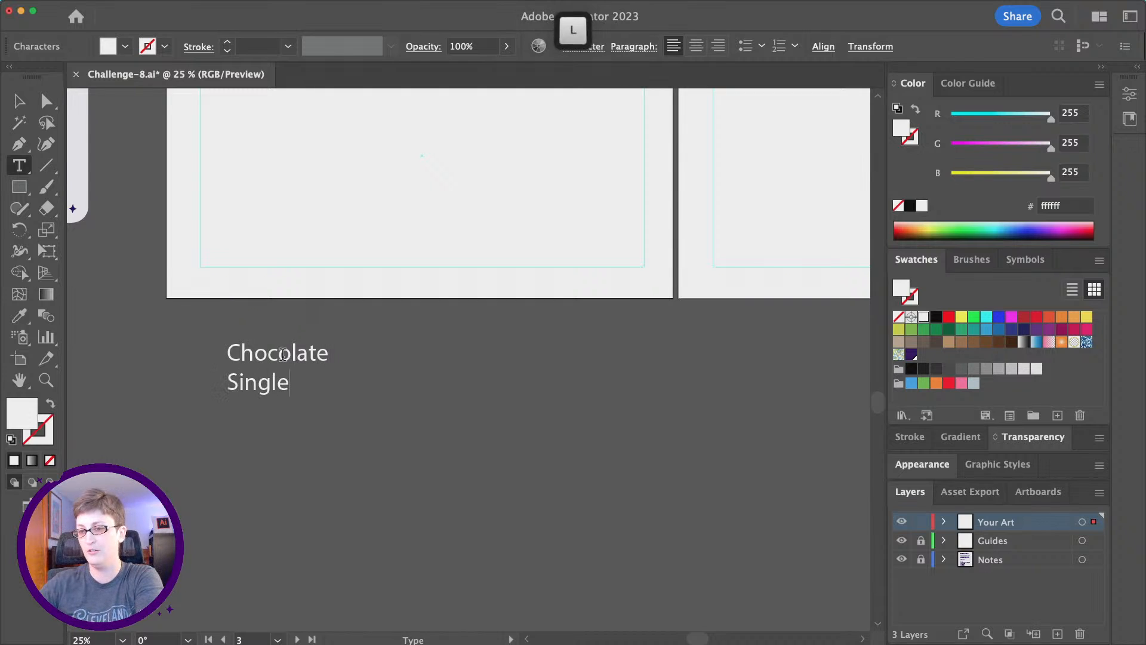
{"action": "type", "text": " Origin"}
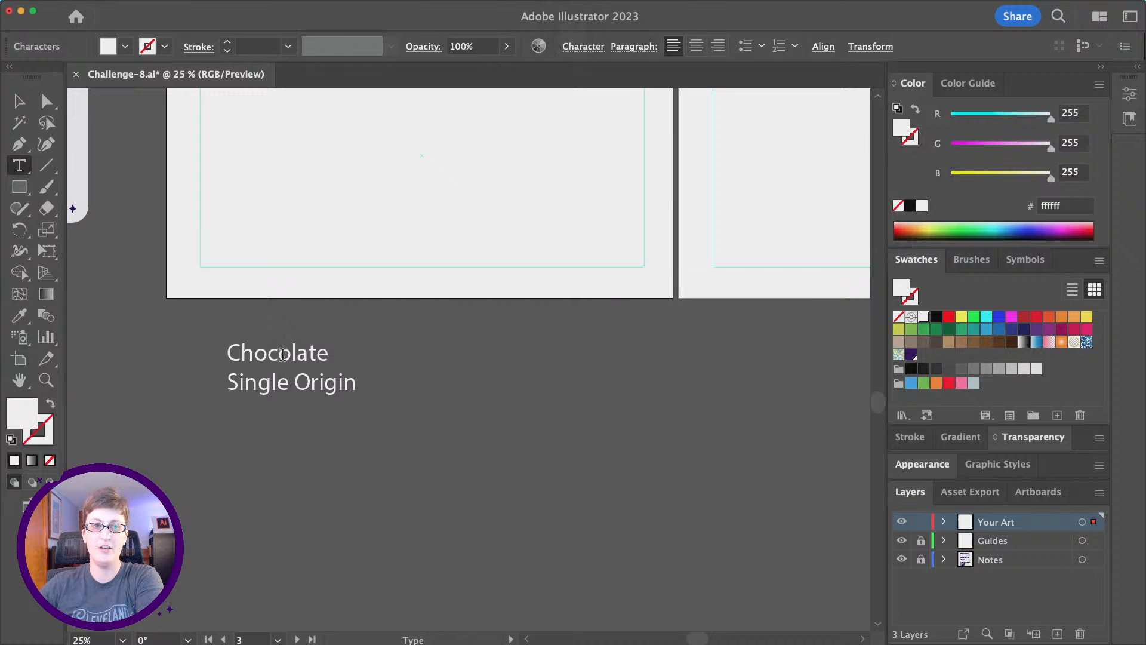
{"action": "key", "text": "Return"}
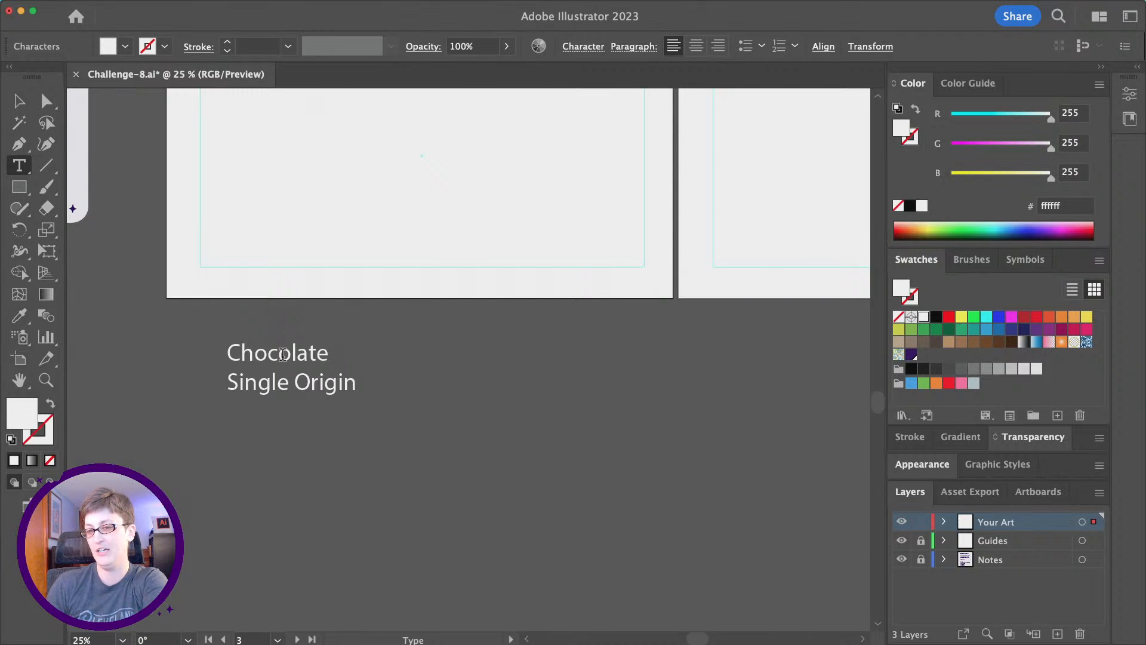
Add 'Bubbles', 'Melty' and 'Baubles' as the next three lines of the list.
{"action": "type", "text": "Bub"}
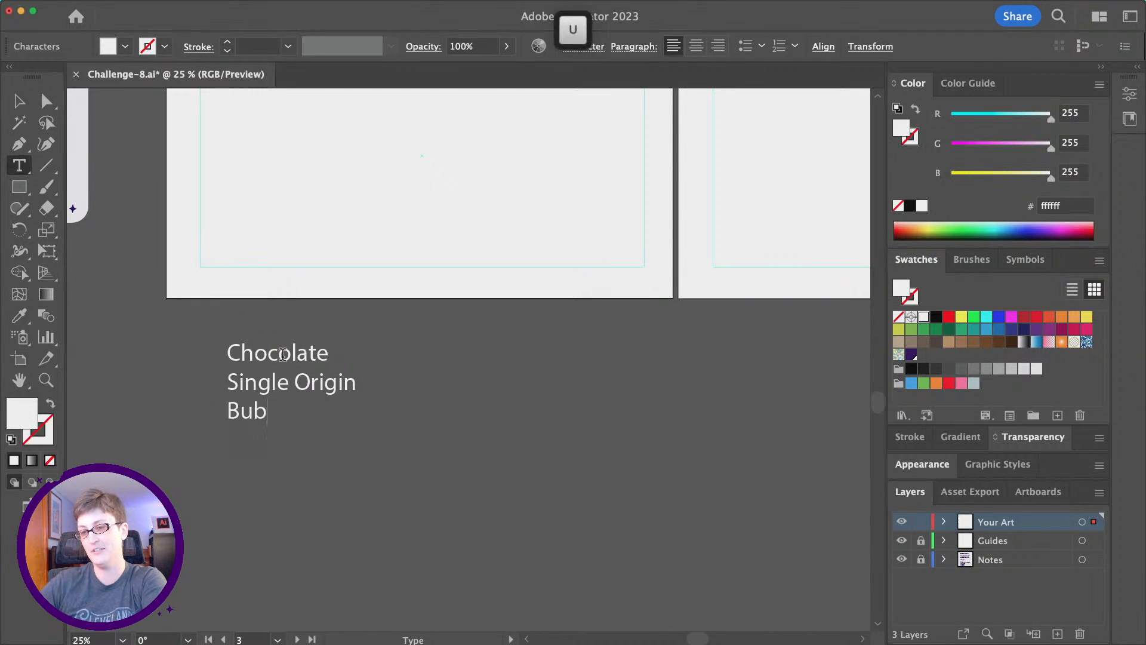
{"action": "type", "text": "bles"}
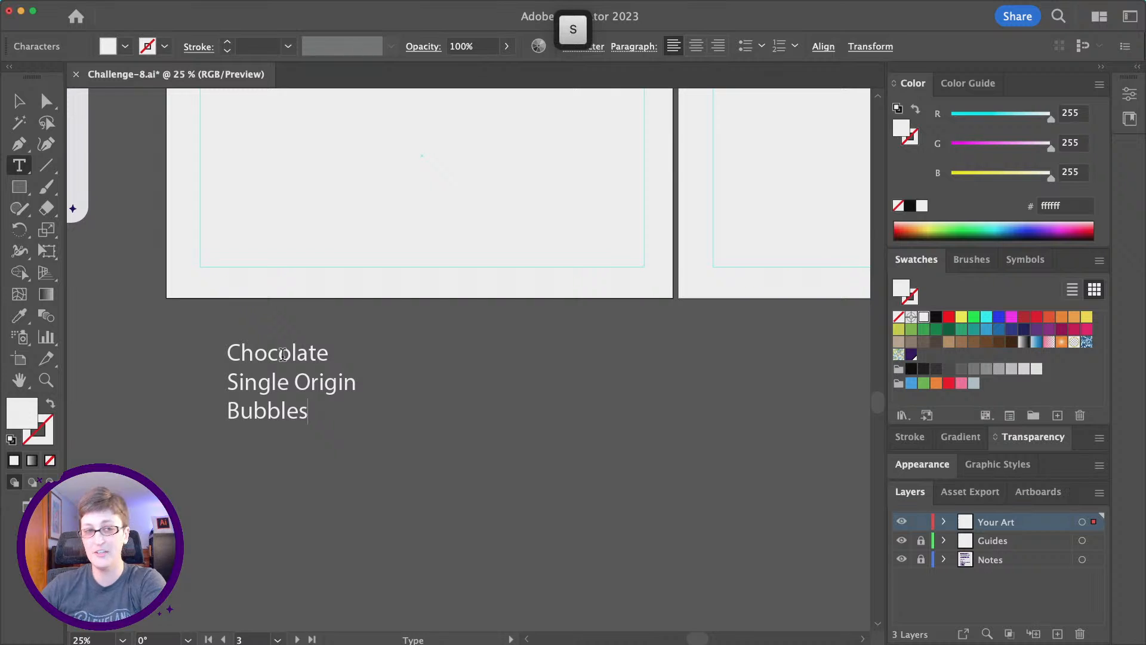
{"action": "key", "text": "Return"}
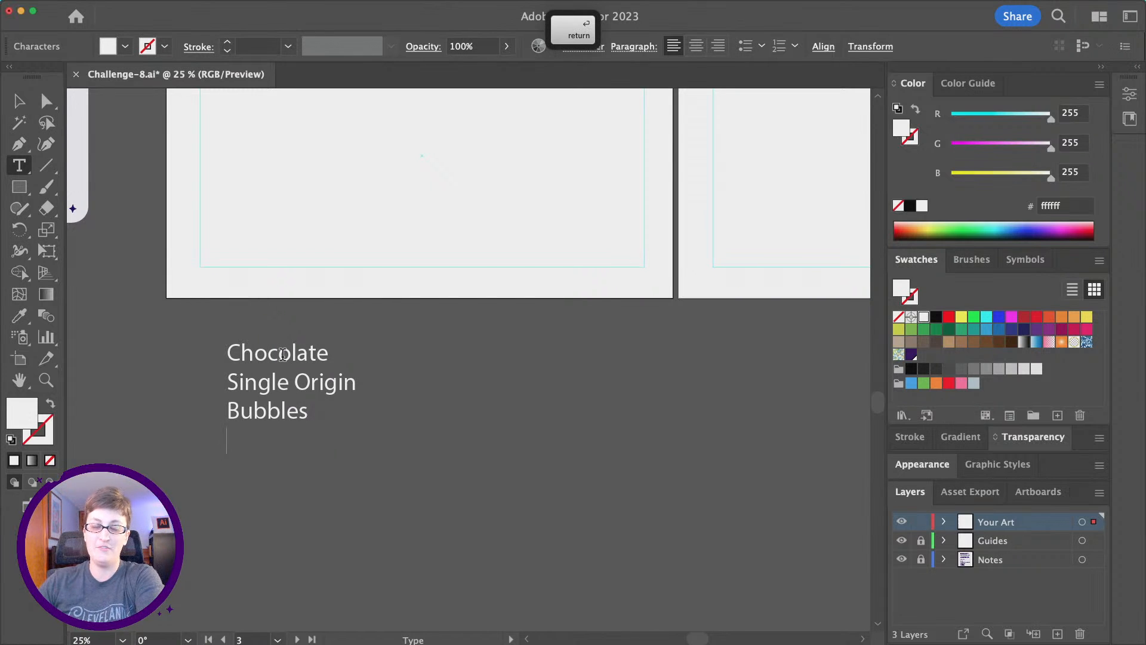
{"action": "type", "text": "Melty"}
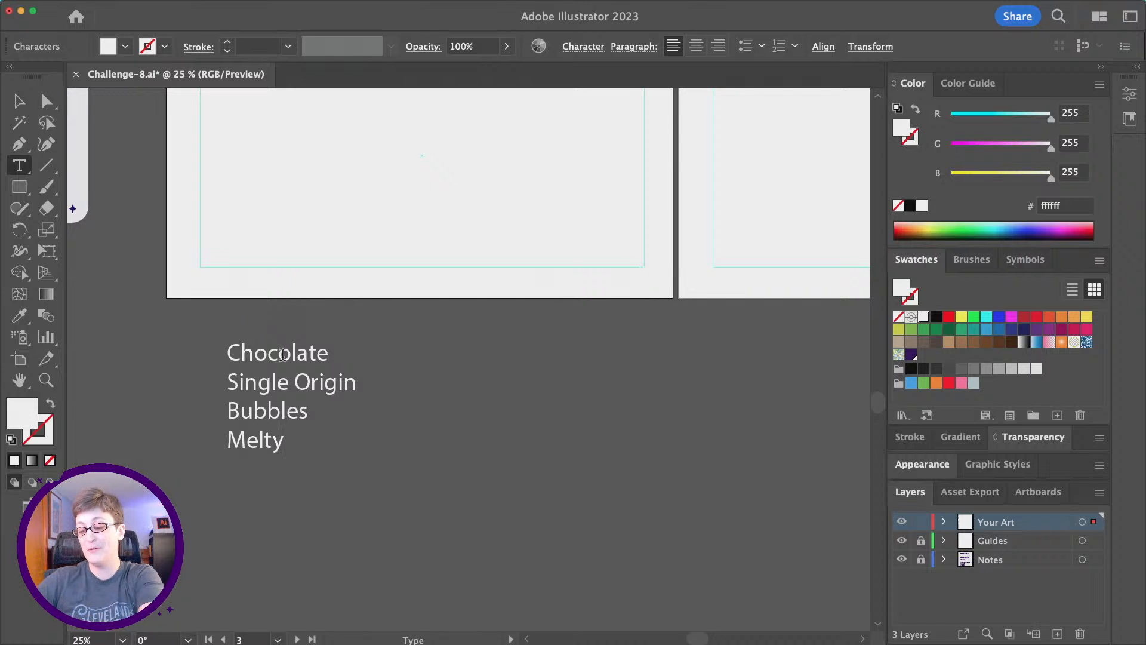
{"action": "key", "text": "Return"}
{"action": "type", "text": "Baubles"}
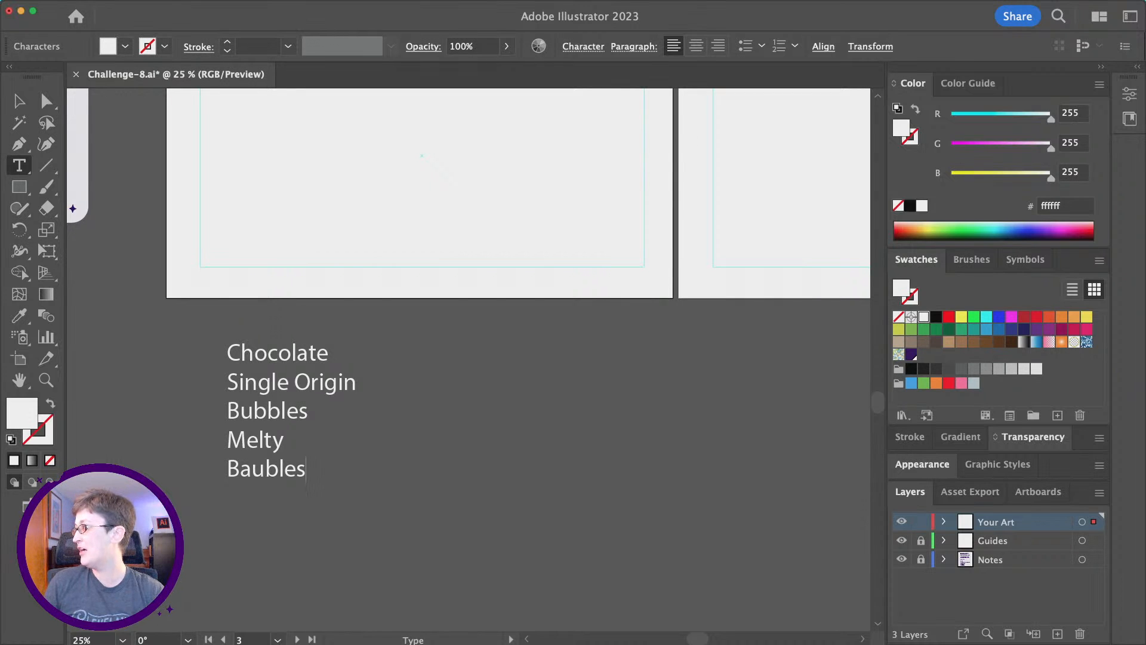
Browse all Adobe Fonts filtered to the boldest weight and the Friendly tag.
{"action": "left_click_drag", "start_coordinate": [1145, 150], "coordinate": [949, 78]}
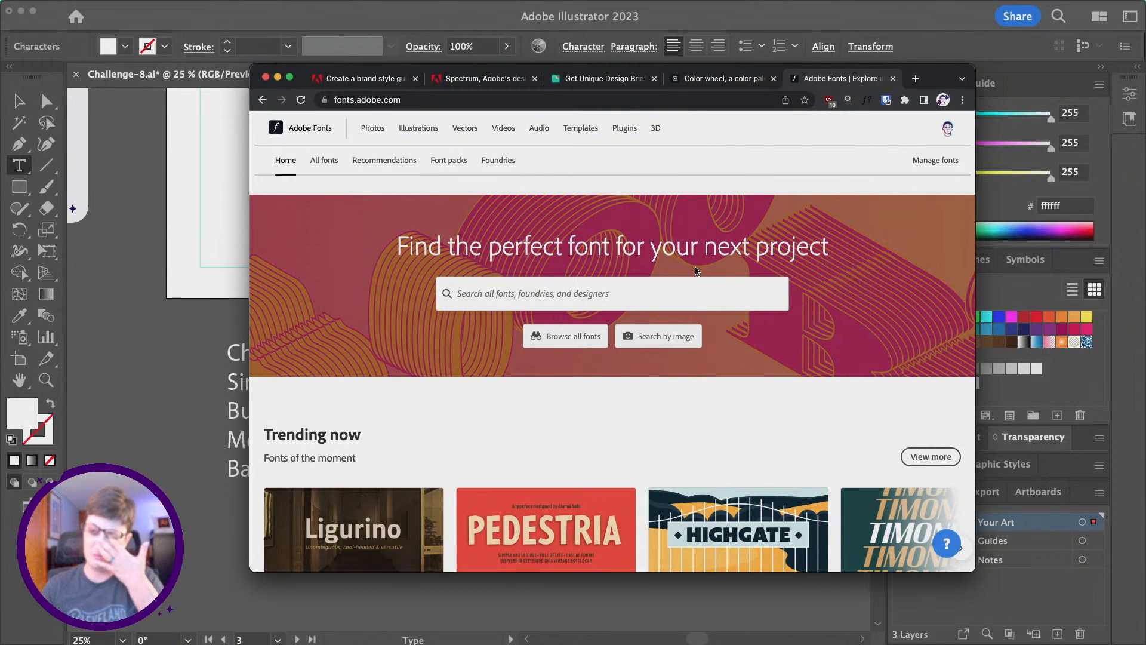
{"action": "left_click", "coordinate": [336, 161]}
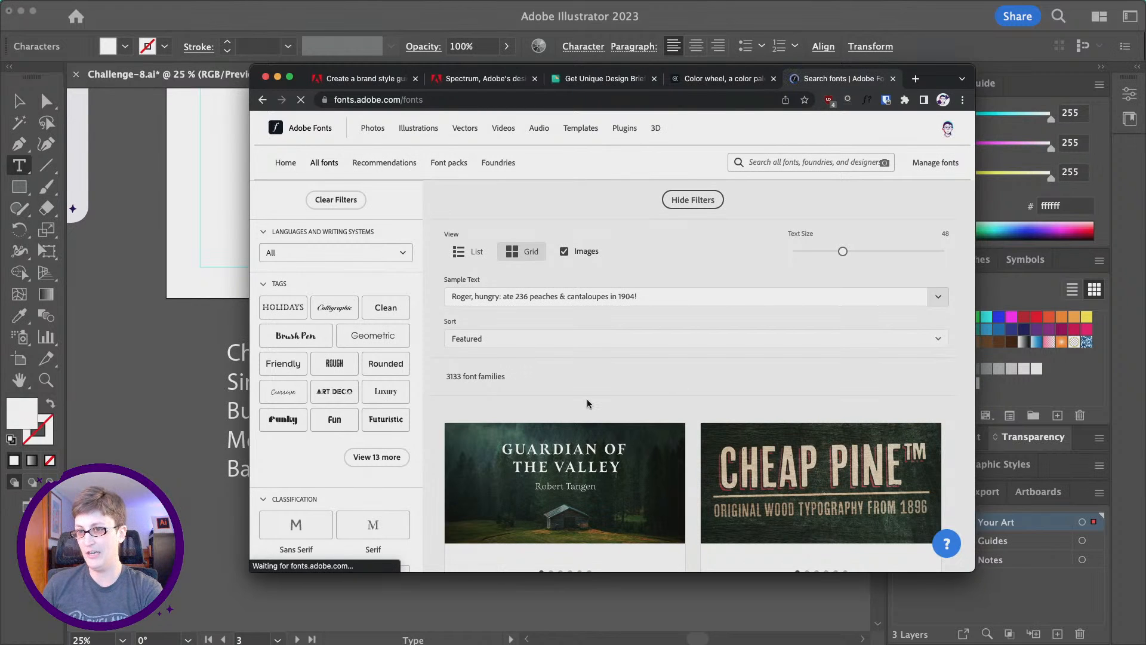
{"action": "scroll", "coordinate": [338, 377], "scroll_direction": "down", "scroll_amount": 5}
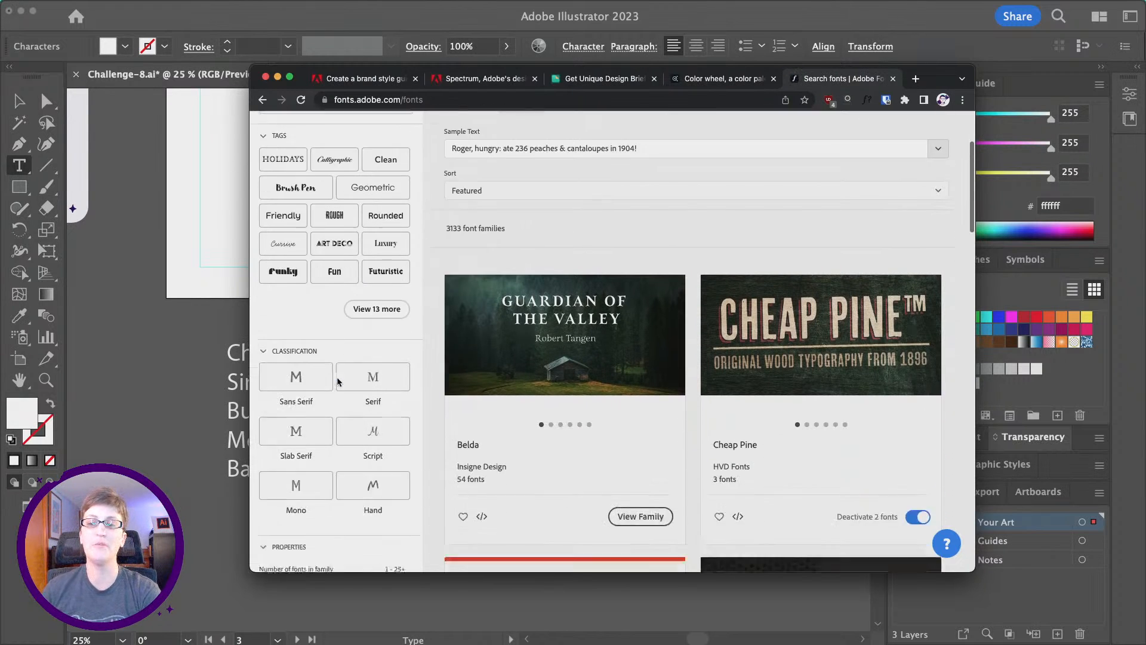
{"action": "scroll", "coordinate": [338, 380], "scroll_direction": "down", "scroll_amount": 1}
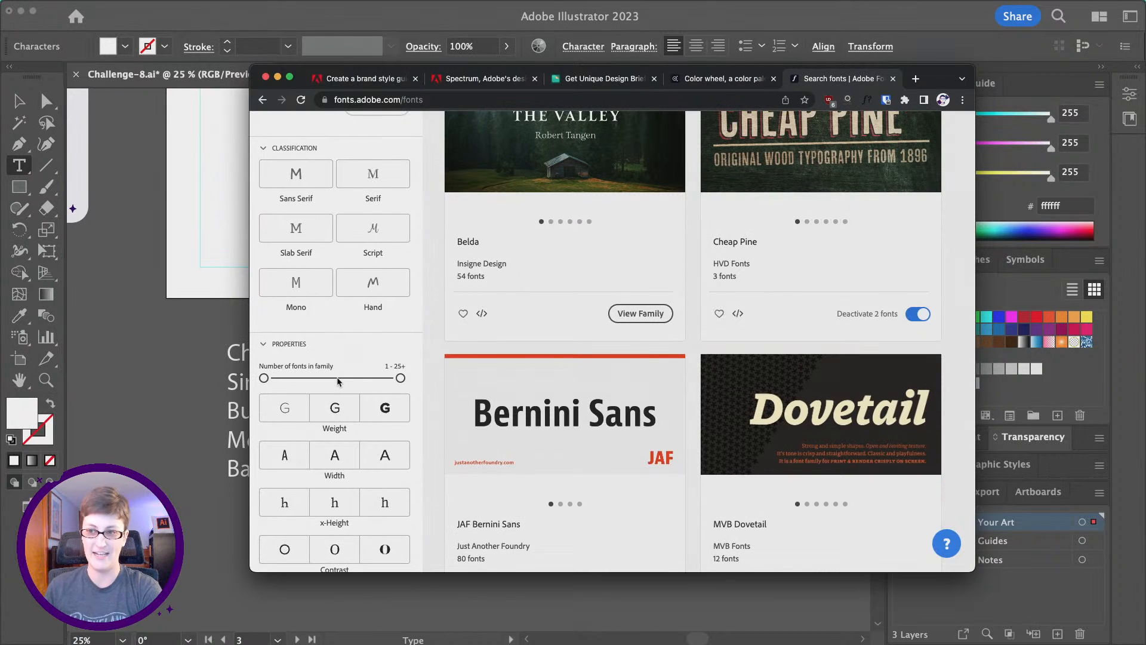
{"action": "left_click", "coordinate": [385, 412]}
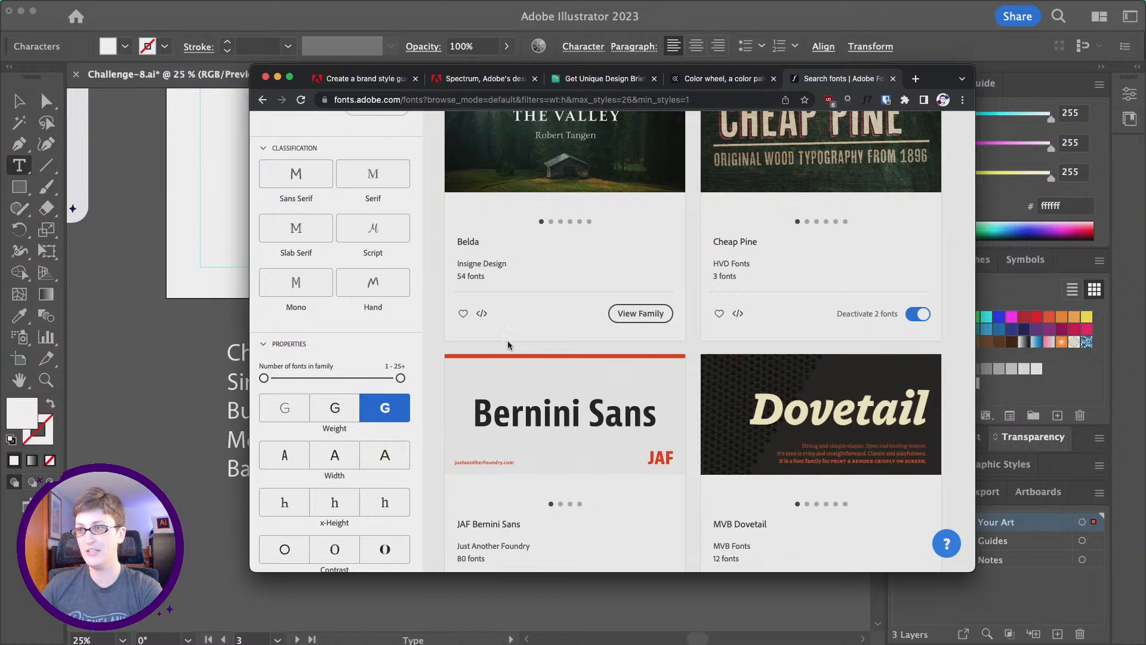
{"action": "scroll", "coordinate": [509, 346], "scroll_direction": "up", "scroll_amount": 2}
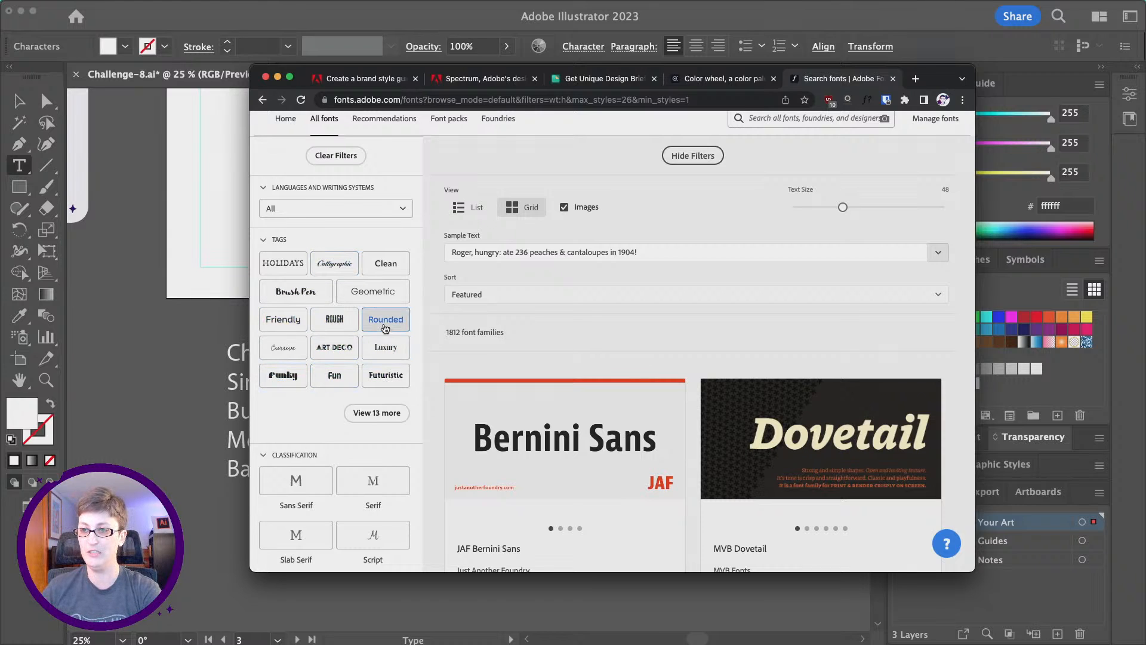
{"action": "left_click", "coordinate": [283, 319]}
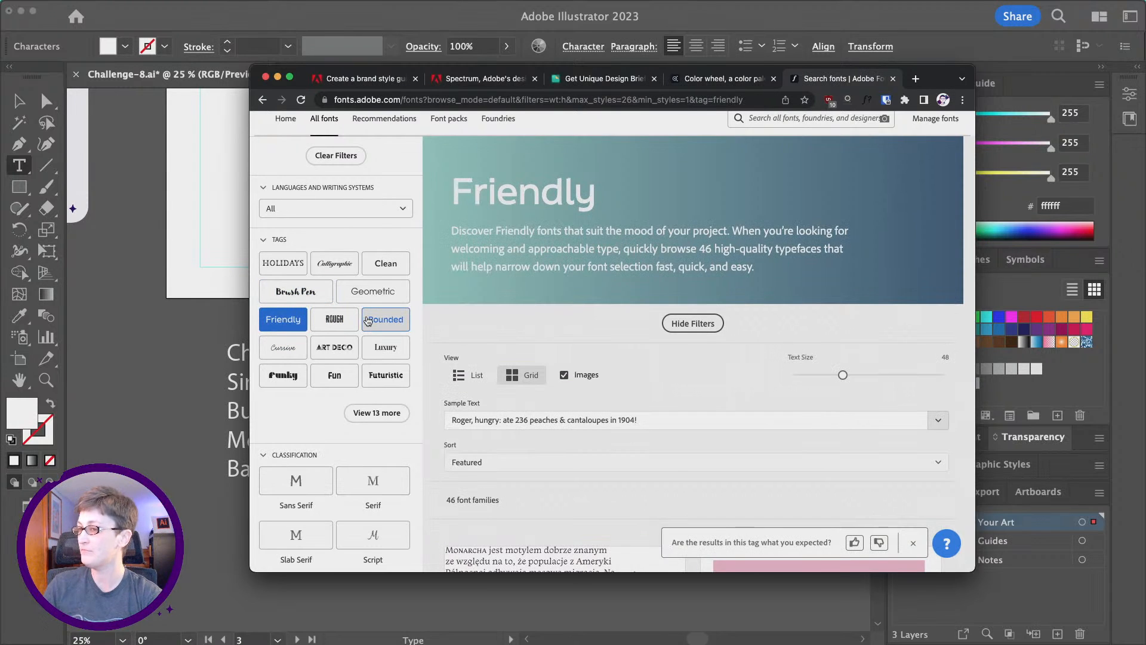
Sort the filtered font results by Newest and scroll through them to find Sirenia.
{"action": "scroll", "coordinate": [644, 307], "scroll_direction": "down", "scroll_amount": 4}
{"action": "scroll", "coordinate": [644, 307], "scroll_direction": "up", "scroll_amount": 1}
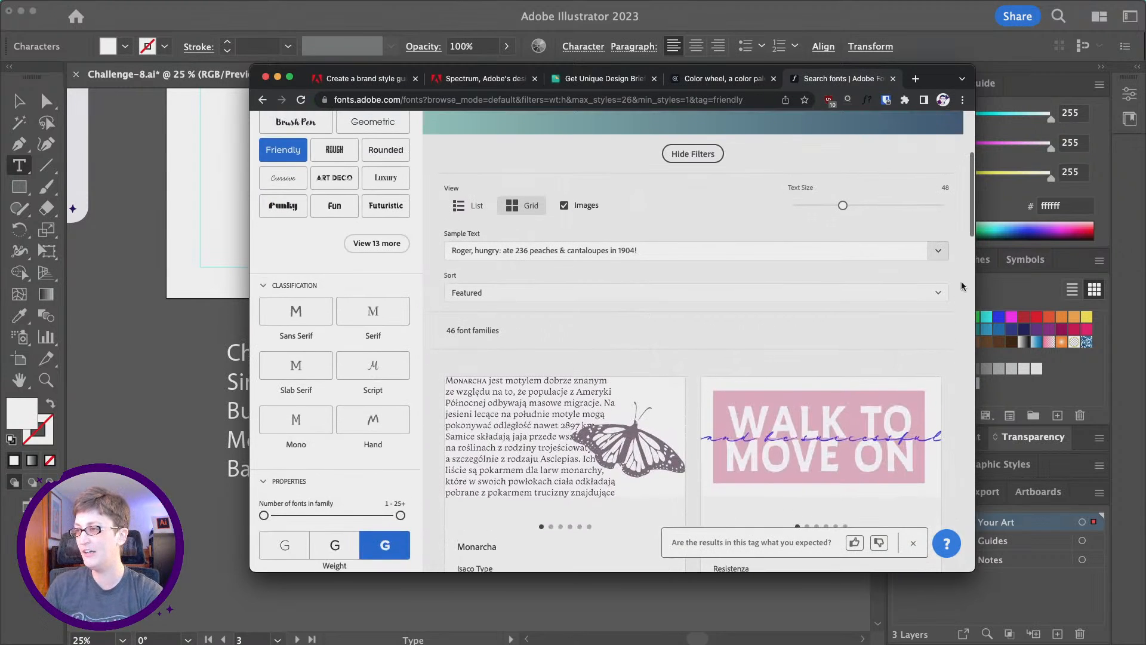
{"action": "left_click", "coordinate": [915, 296]}
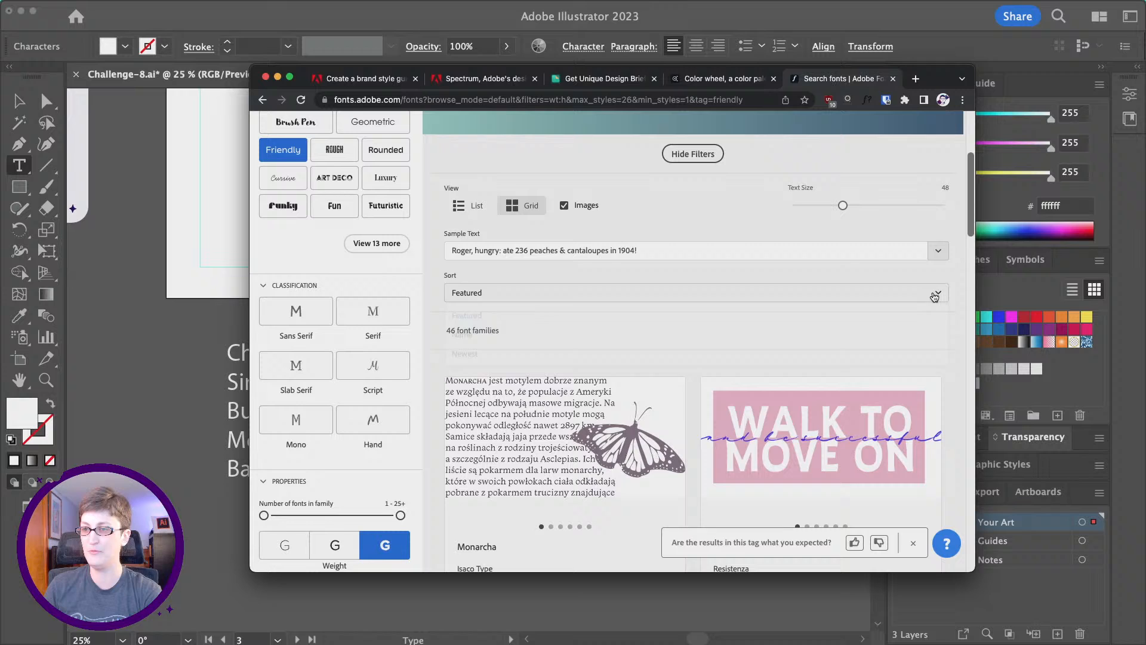
{"action": "left_click", "coordinate": [471, 357]}
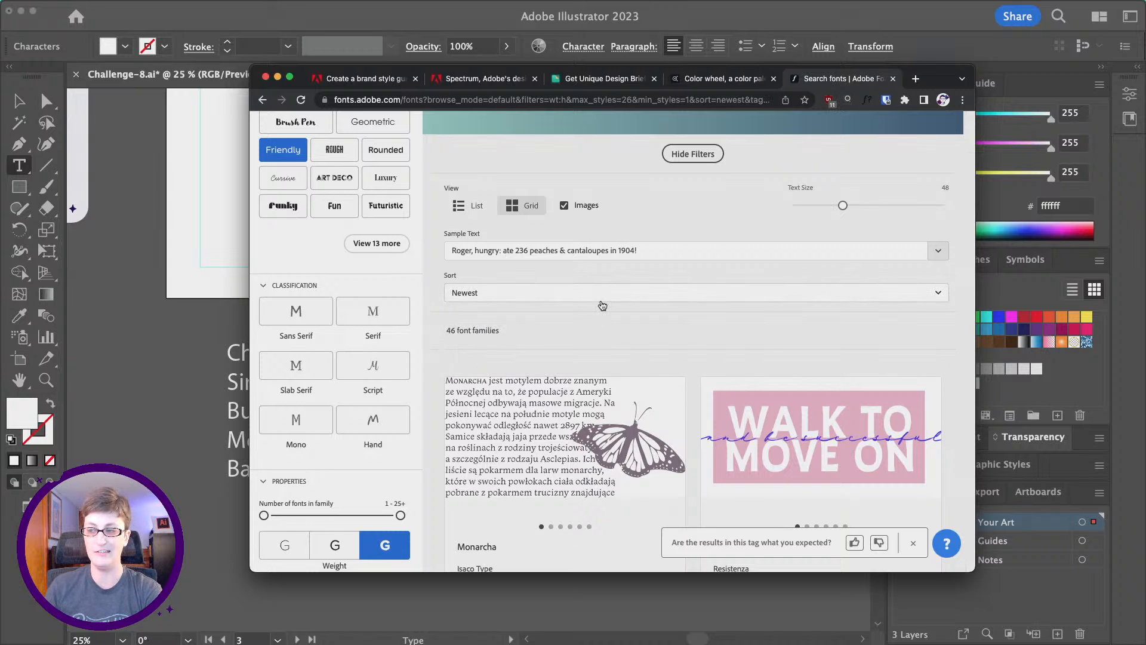
{"action": "scroll", "coordinate": [600, 310], "scroll_direction": "down", "scroll_amount": 1}
{"action": "scroll", "coordinate": [599, 309], "scroll_direction": "down", "scroll_amount": 8}
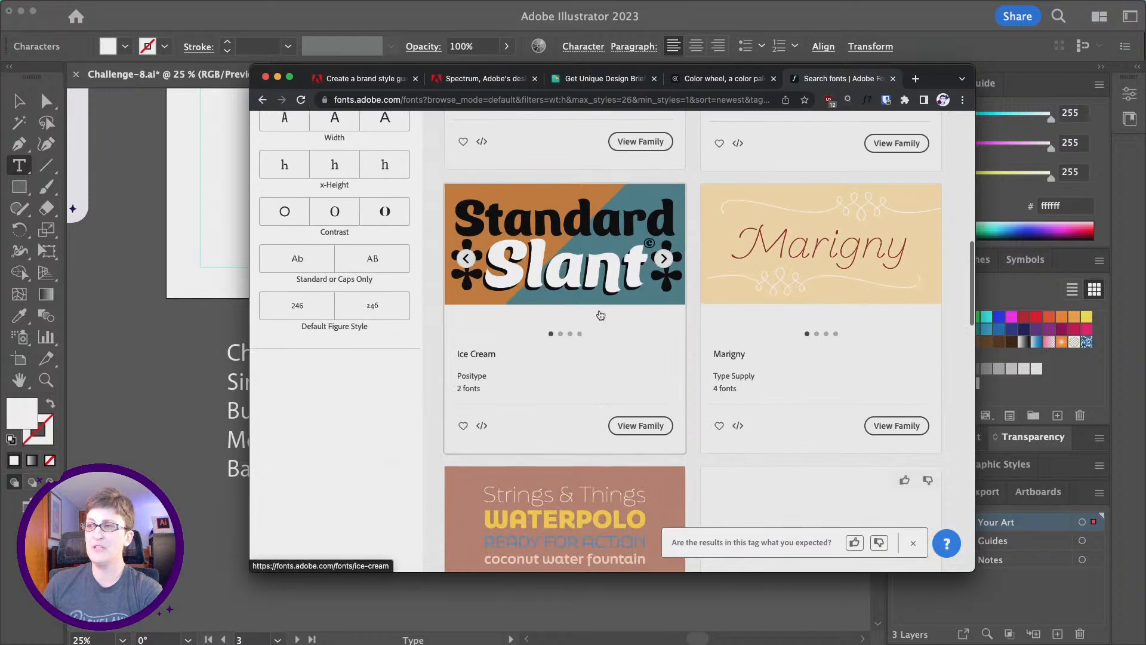
{"action": "scroll", "coordinate": [601, 315], "scroll_direction": "down", "scroll_amount": 7}
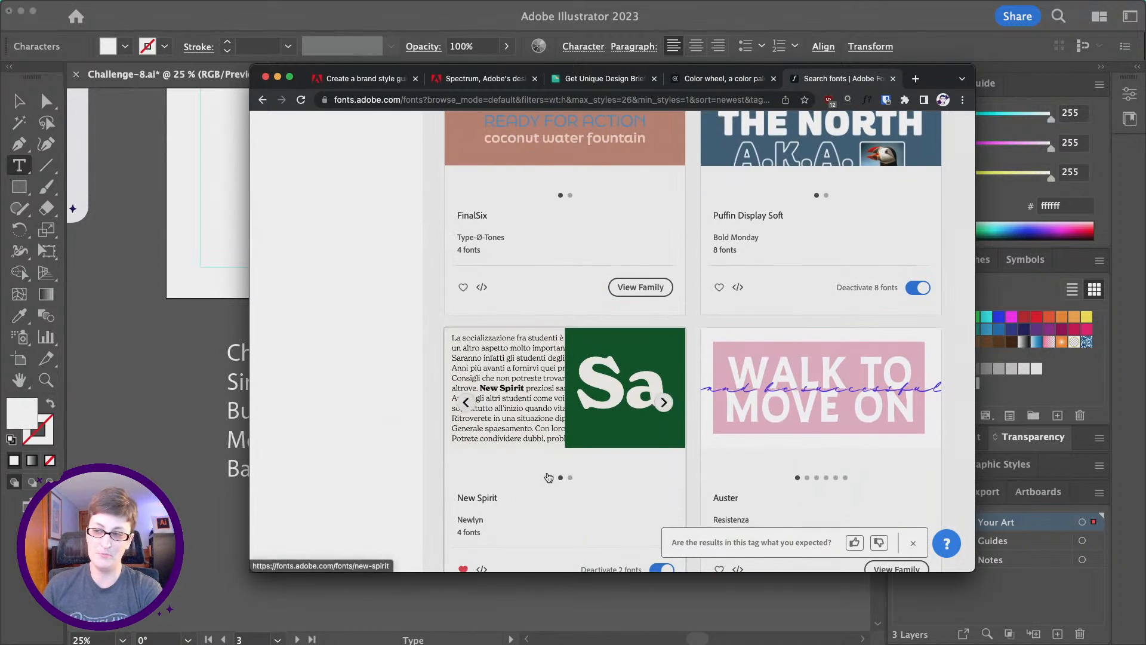
{"action": "scroll", "coordinate": [563, 398], "scroll_direction": "down", "scroll_amount": 4}
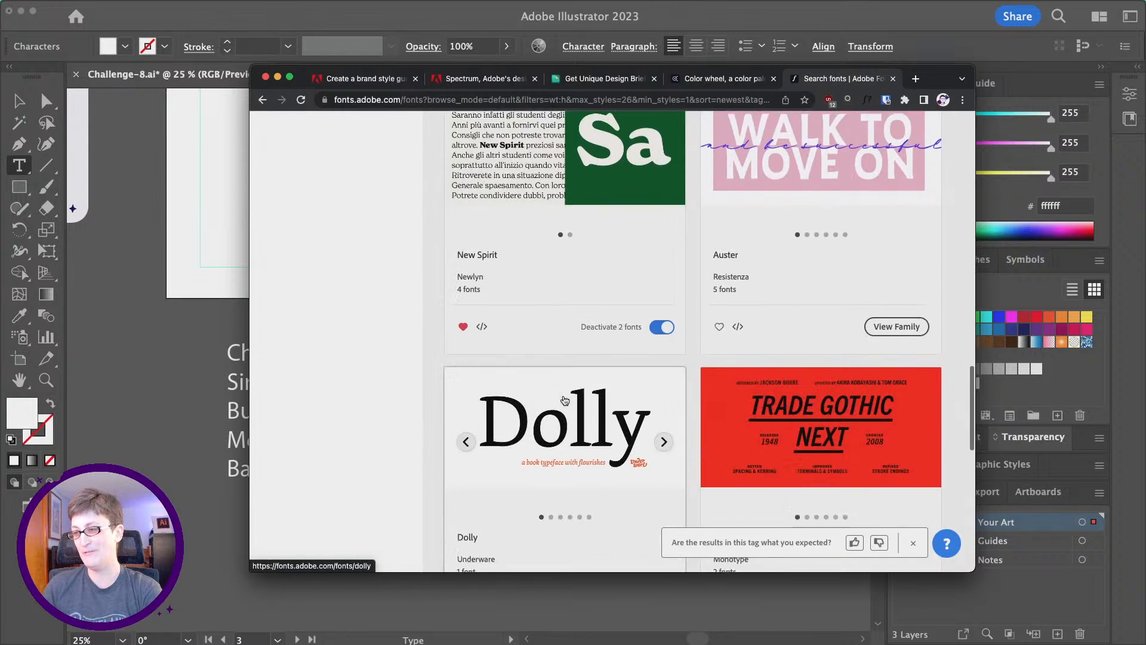
{"action": "scroll", "coordinate": [565, 400], "scroll_direction": "up", "scroll_amount": 9}
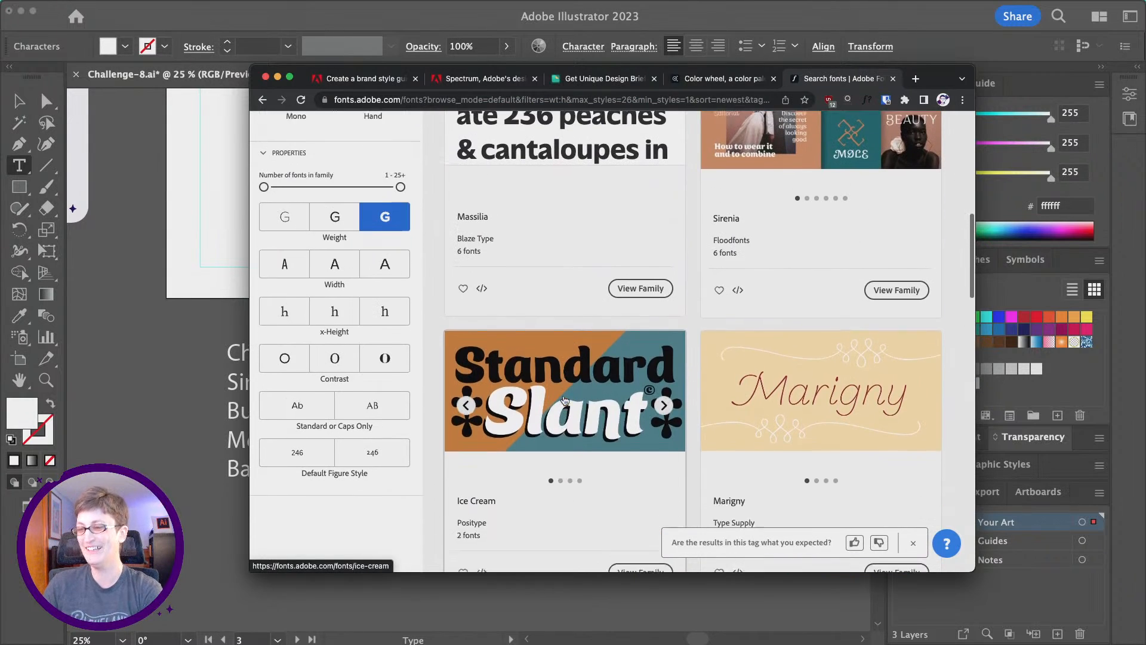
{"action": "scroll", "coordinate": [602, 435], "scroll_direction": "up", "scroll_amount": 3}
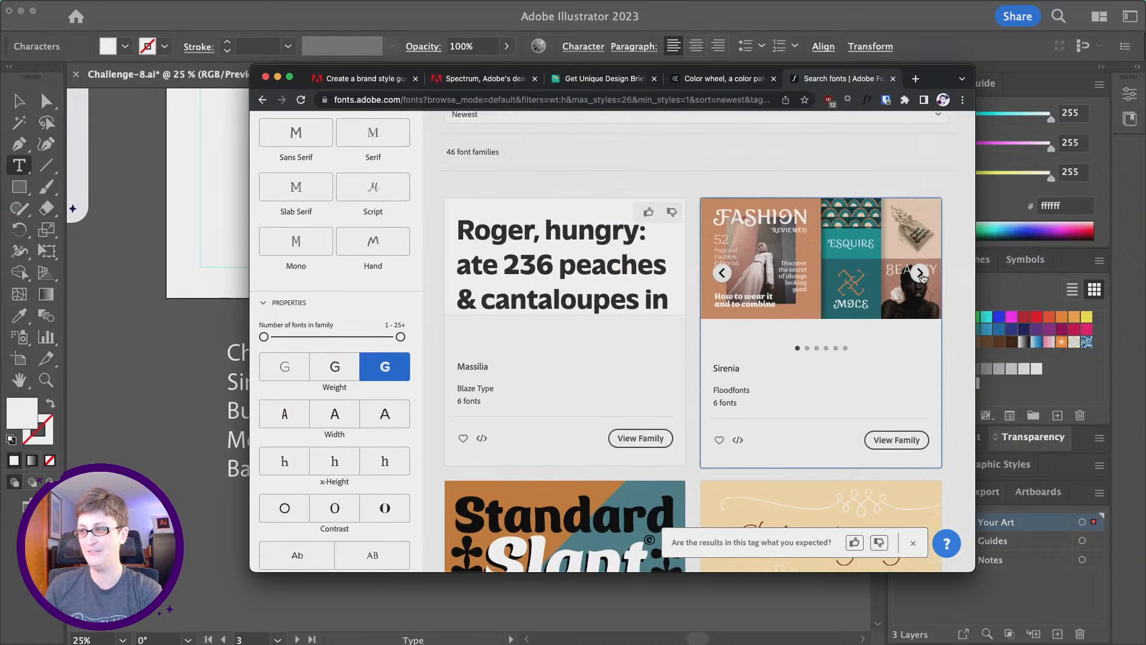
Open the Sirenia family page and activate all 18 Sirenia fonts.
{"action": "left_click", "coordinate": [920, 273]}
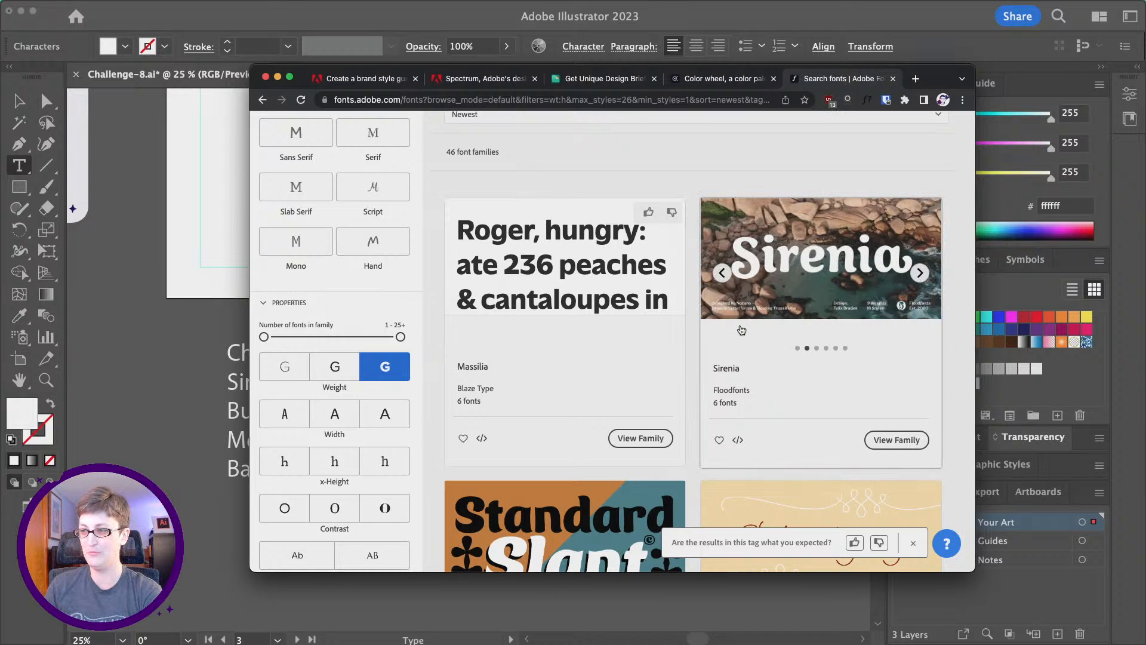
{"action": "left_click", "coordinate": [725, 365]}
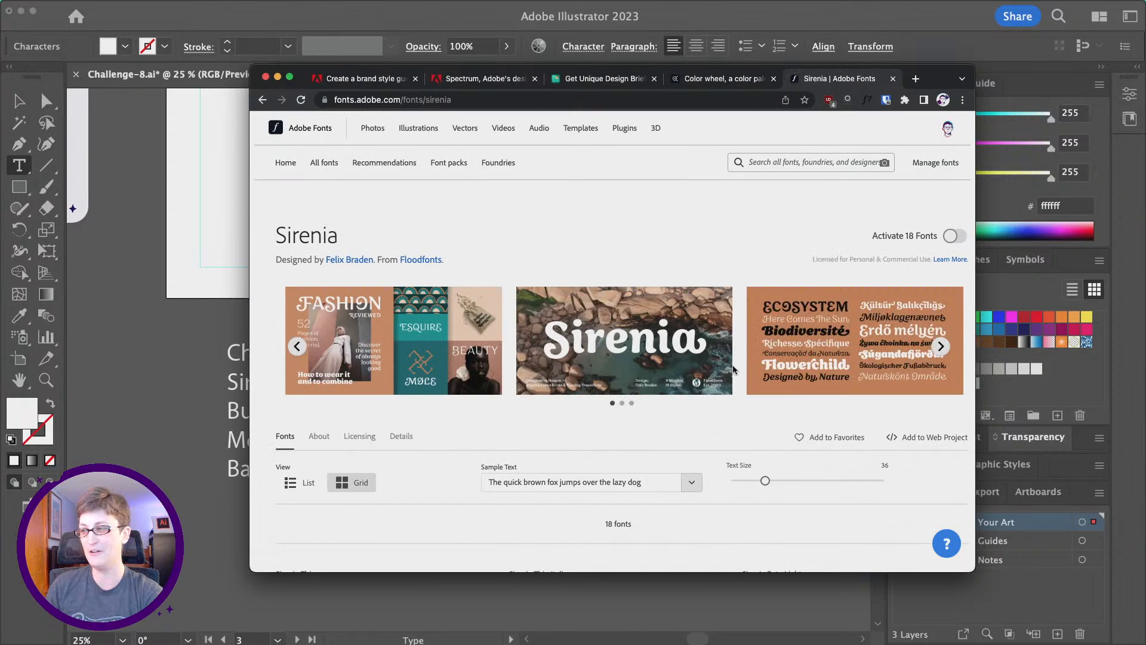
{"action": "left_click", "coordinate": [953, 239]}
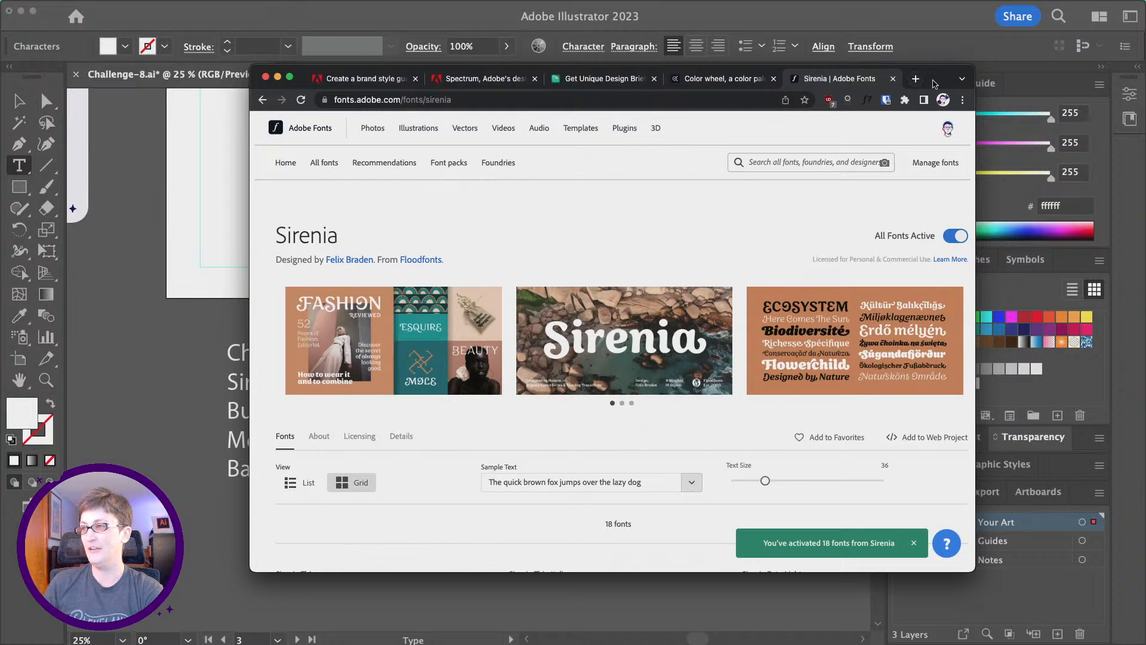
{"action": "left_click_drag", "start_coordinate": [935, 84], "coordinate": [1145, 60]}
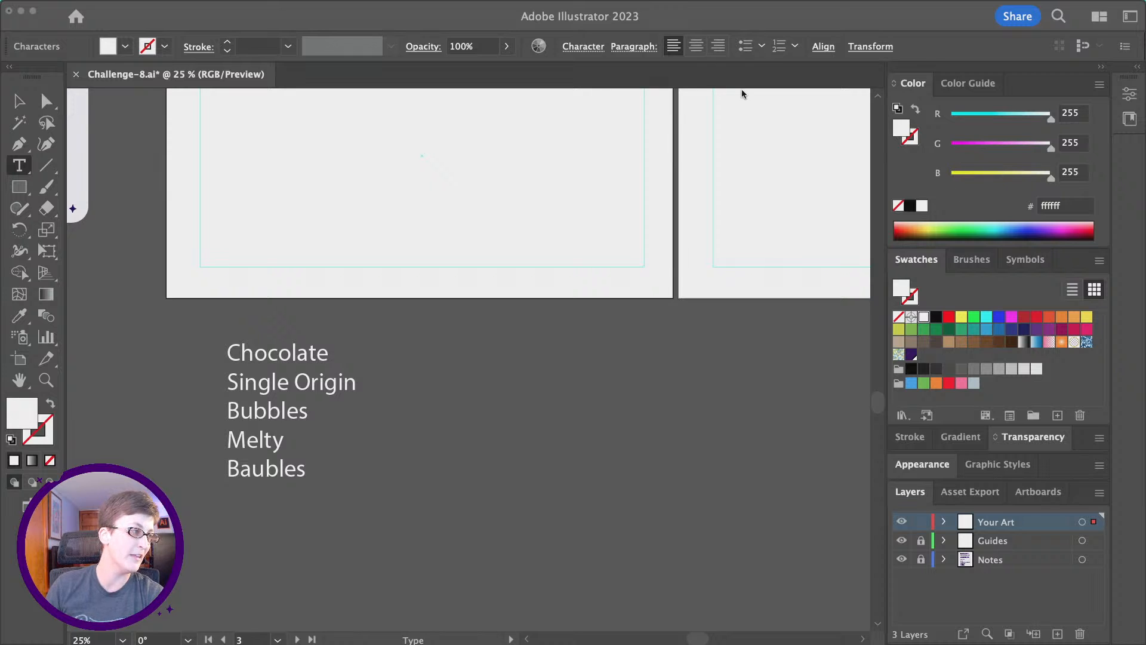
Place a new placeholder text beside the word list and scale it up proportionally.
{"action": "scroll", "coordinate": [742, 92], "scroll_direction": "down", "scroll_amount": 2}
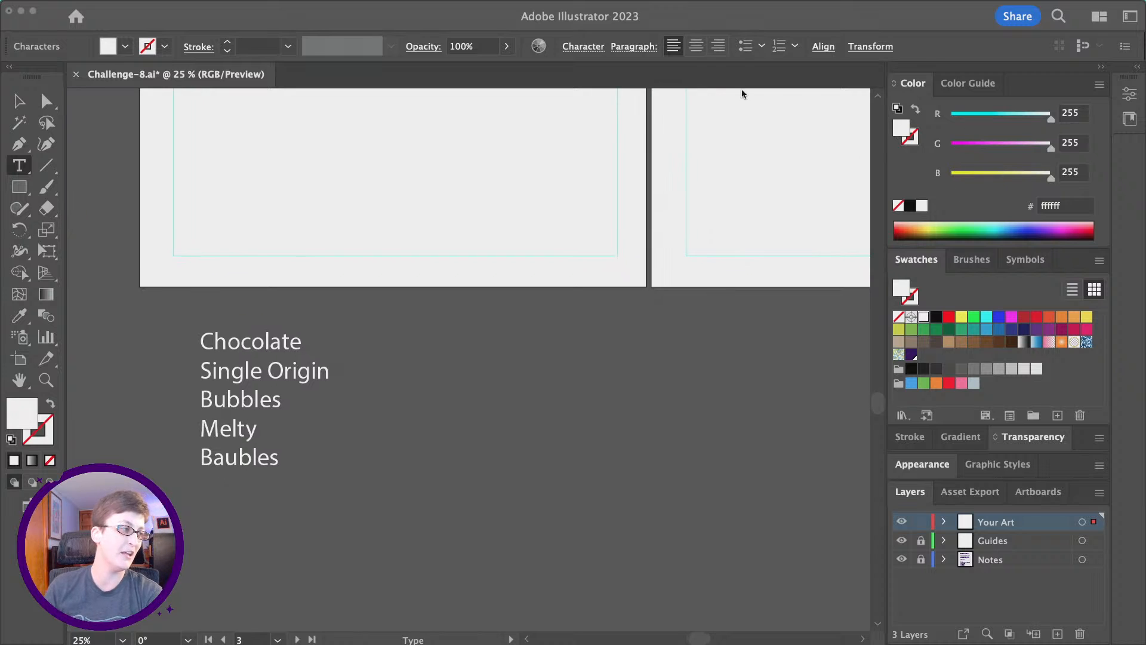
{"action": "left_click", "coordinate": [18, 169]}
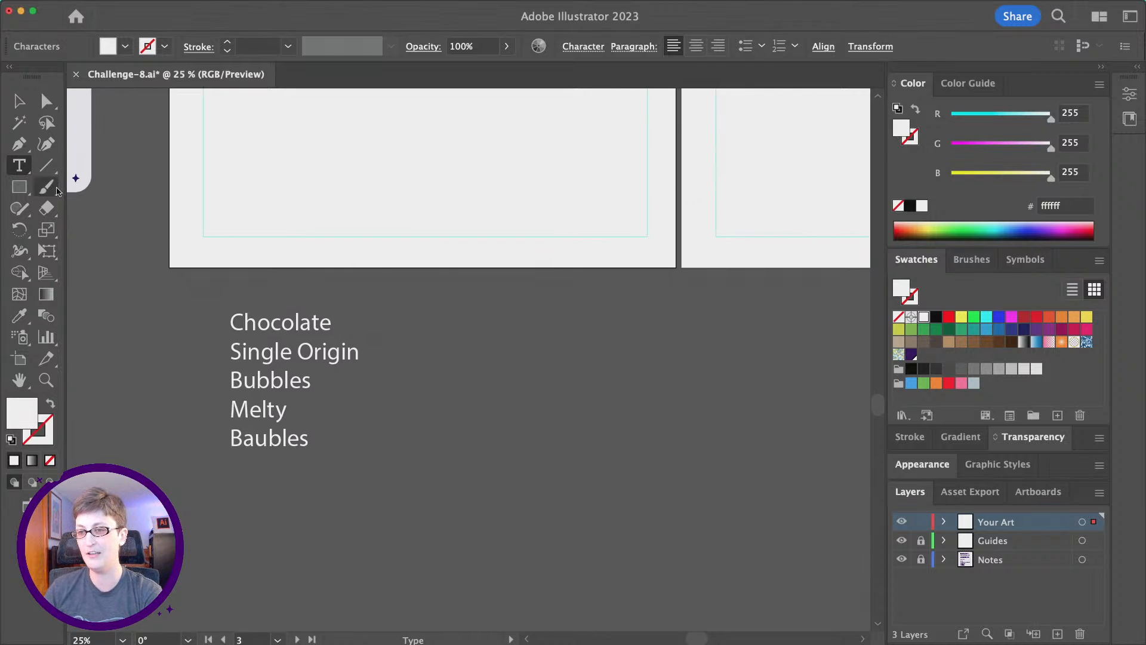
{"action": "left_click", "coordinate": [455, 332]}
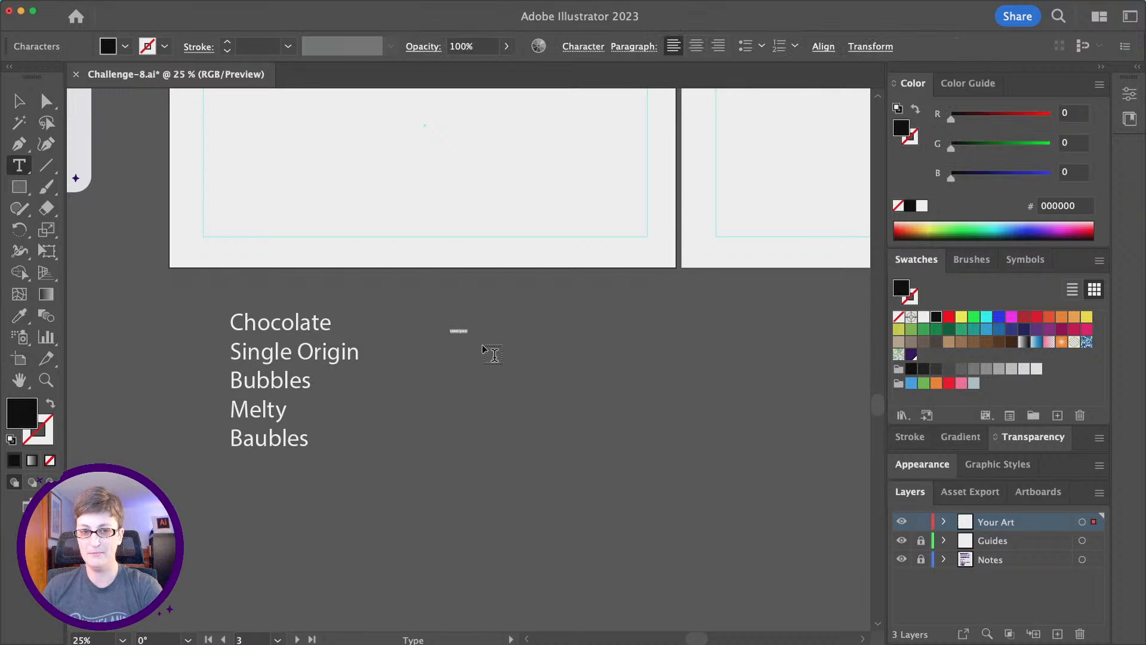
{"action": "left_click", "coordinate": [18, 102]}
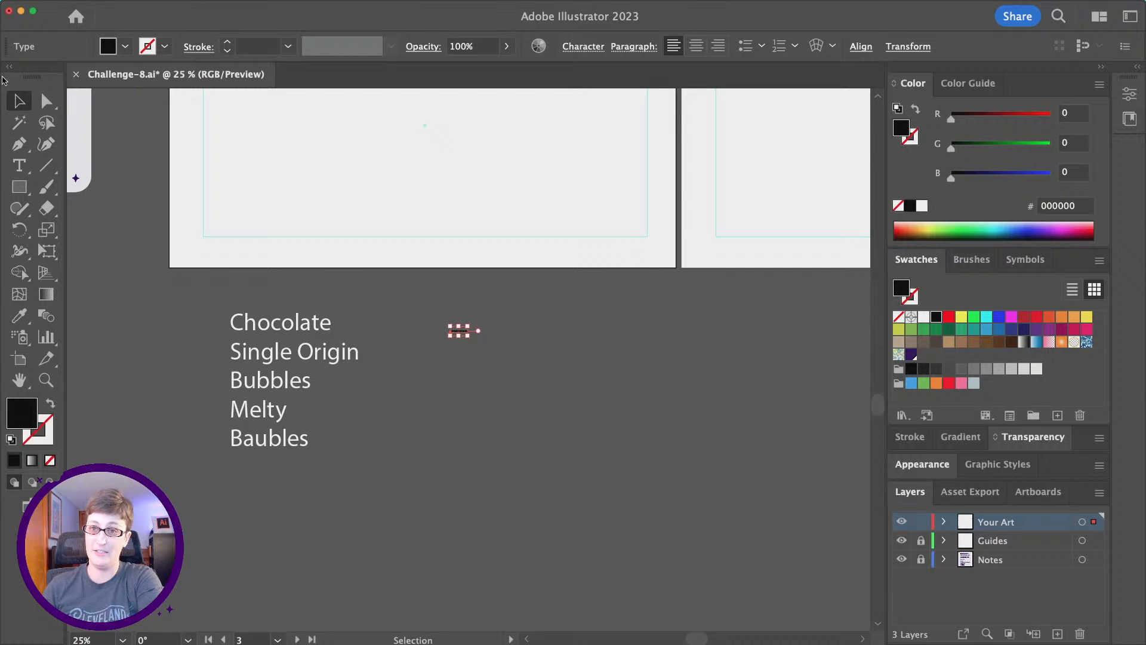
{"action": "left_click_drag", "start_coordinate": [468, 335], "coordinate": [670, 445]}
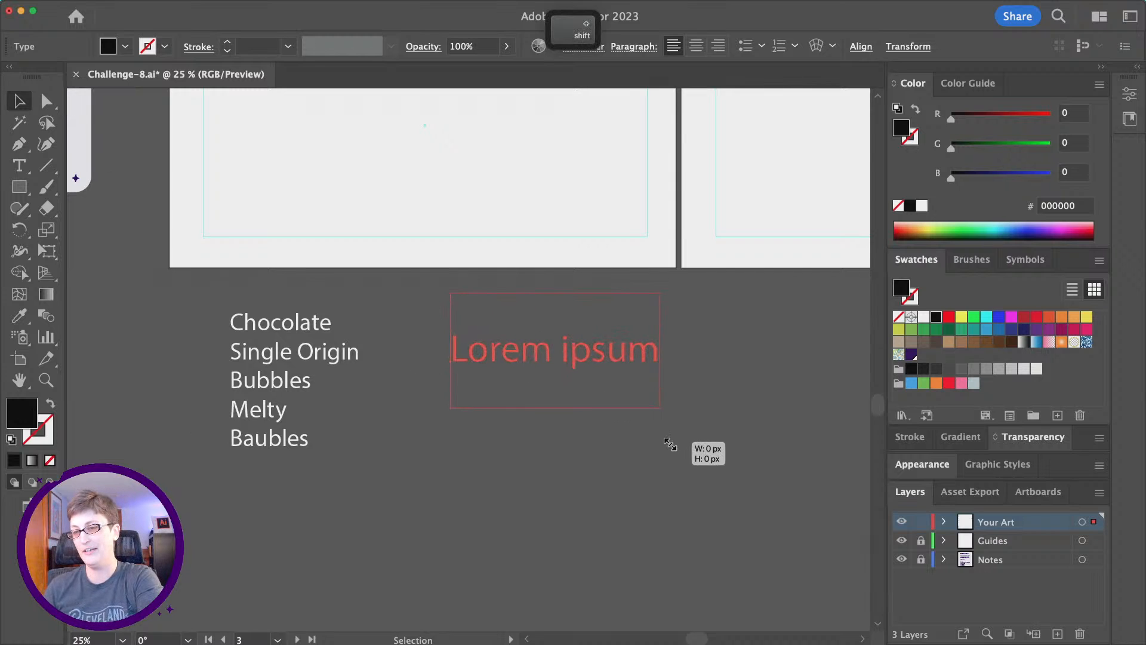
Replace the placeholder text with 'Baubles'.
{"action": "double_click", "coordinate": [540, 344]}
{"action": "key", "text": "super+a"}
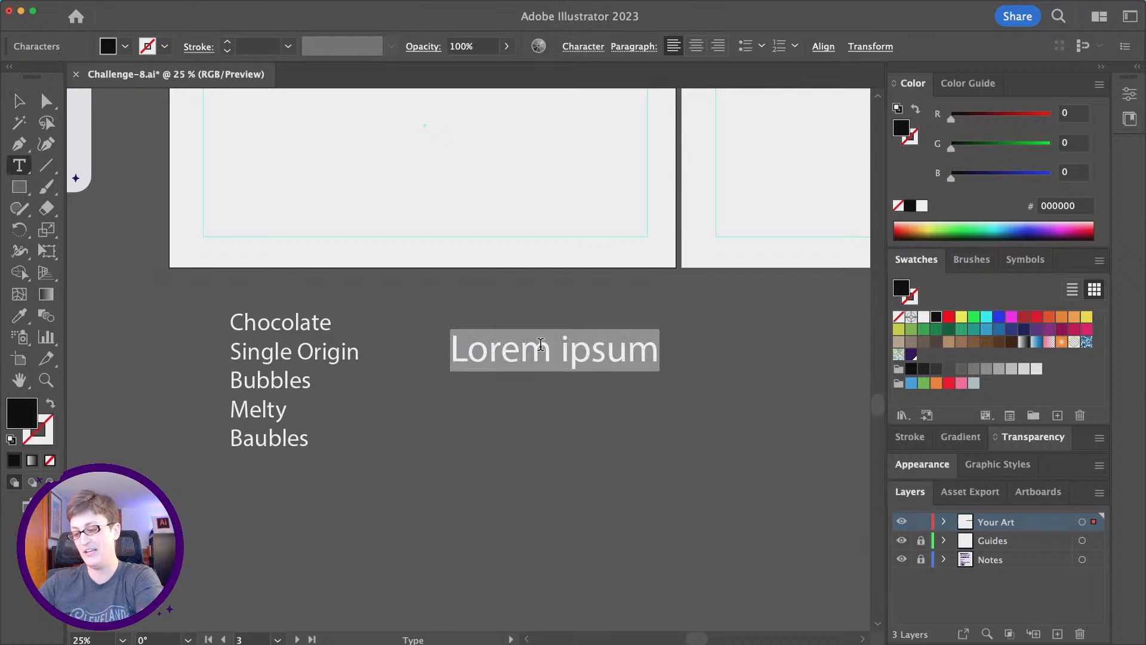
{"action": "type", "text": "Baubles"}
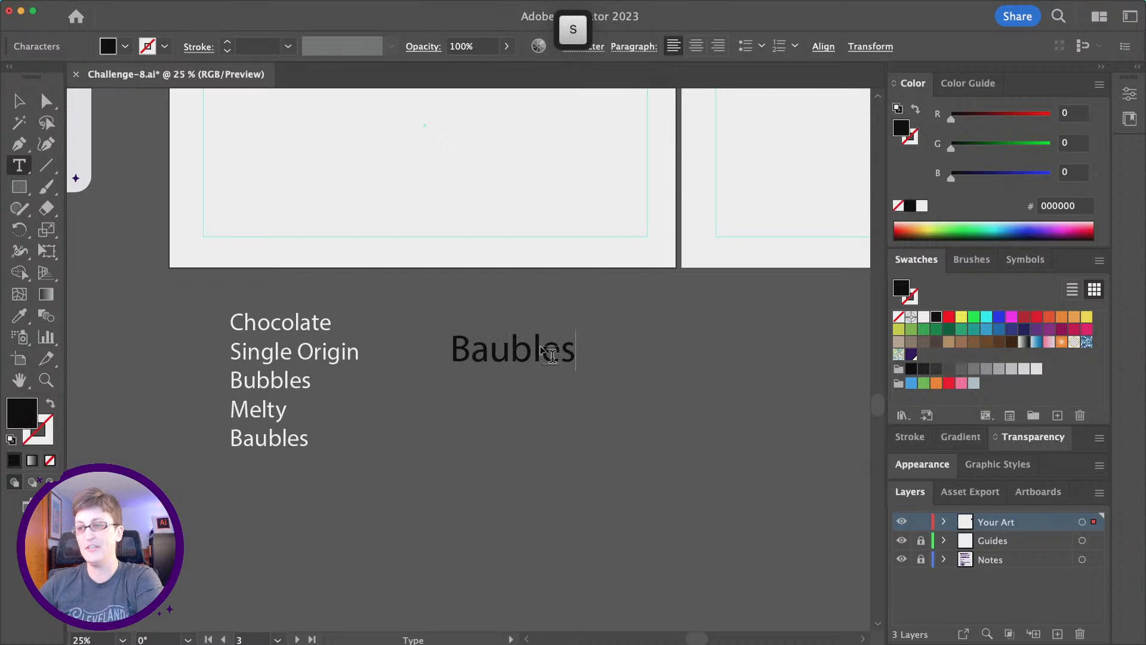
{"action": "key", "text": "Escape"}
{"action": "scroll", "coordinate": [421, 307], "scroll_direction": "right", "scroll_amount": 1}
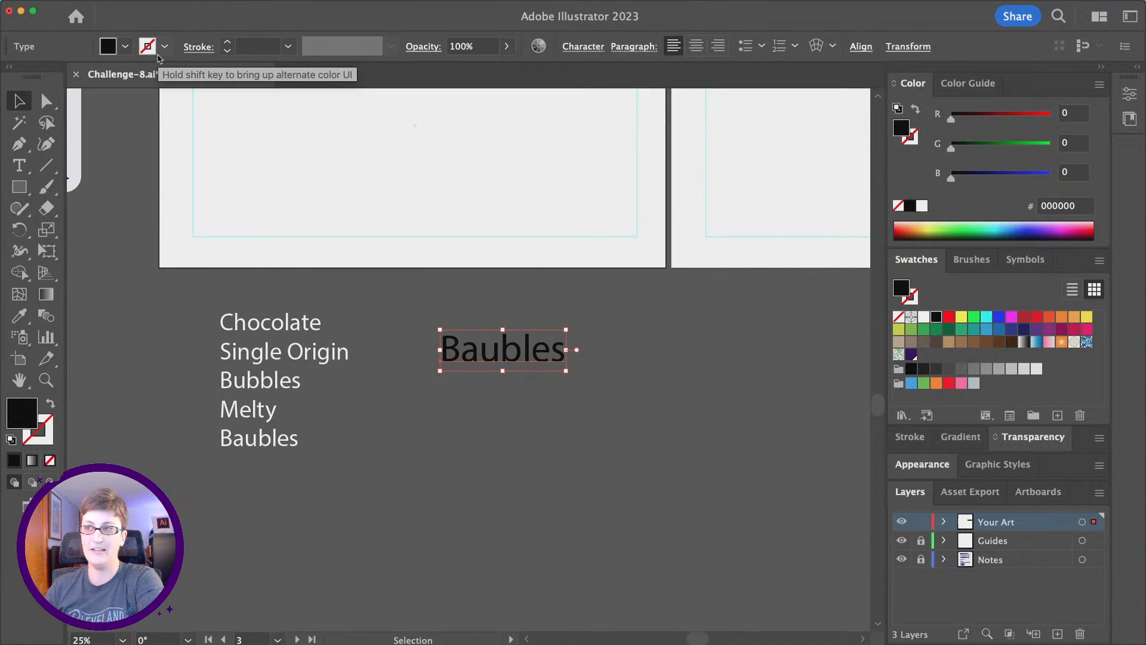
Set the Baubles text in Sirenia Black via the Character panel search 'sire'.
{"action": "scroll", "coordinate": [545, 146], "scroll_direction": "right", "scroll_amount": 4}
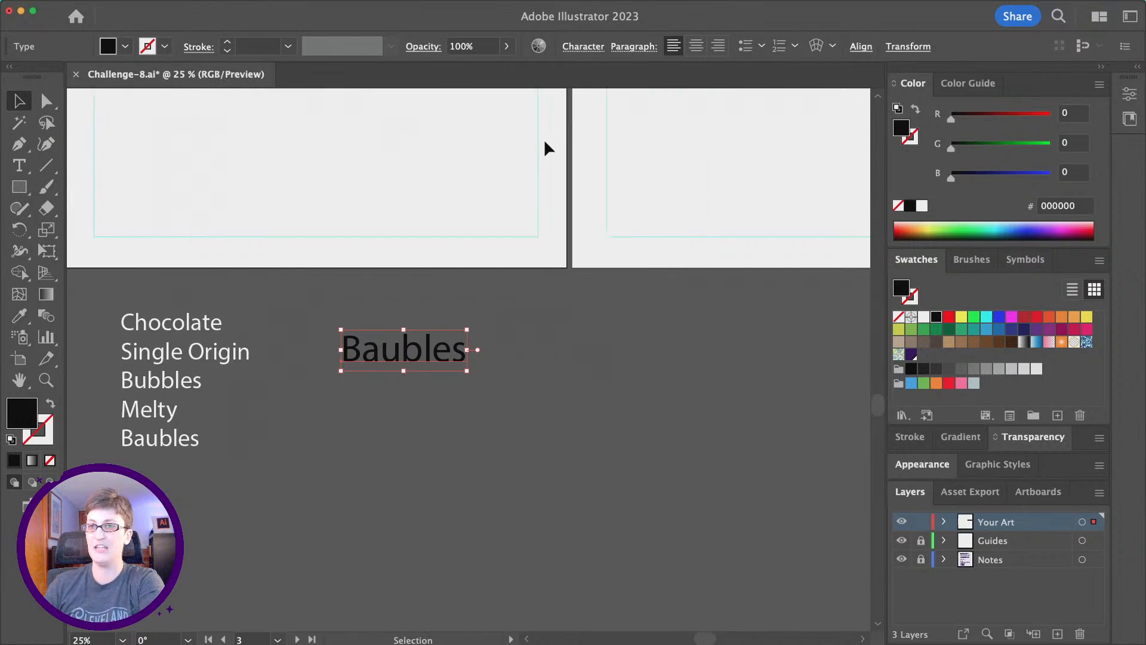
{"action": "left_click", "coordinate": [591, 49]}
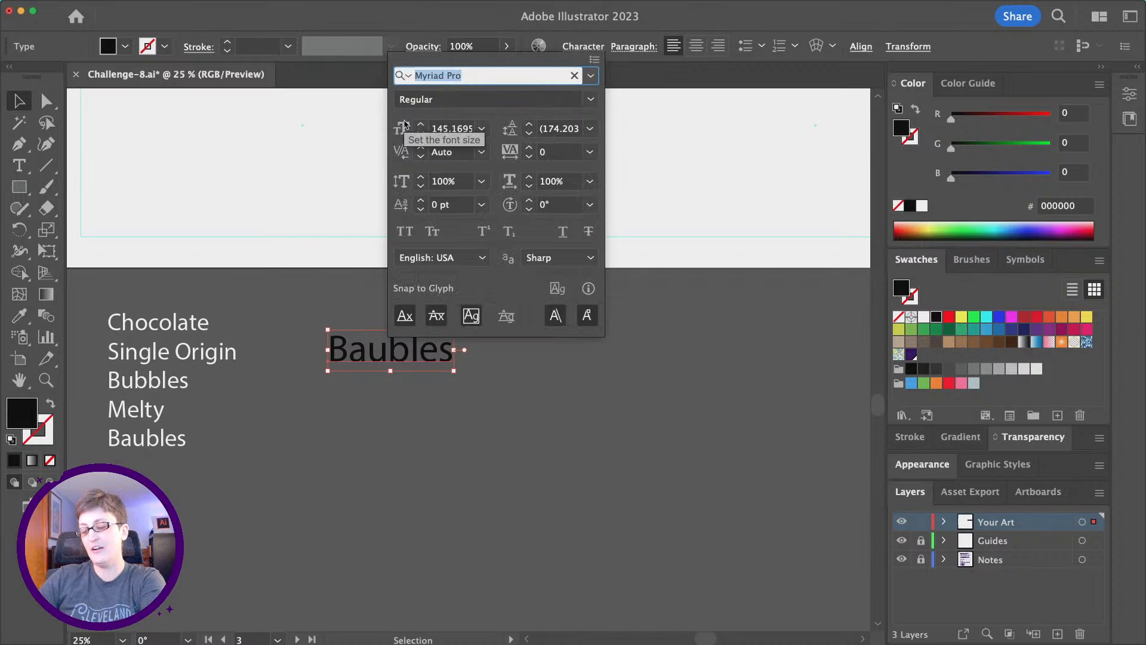
{"action": "type", "text": "sire"}
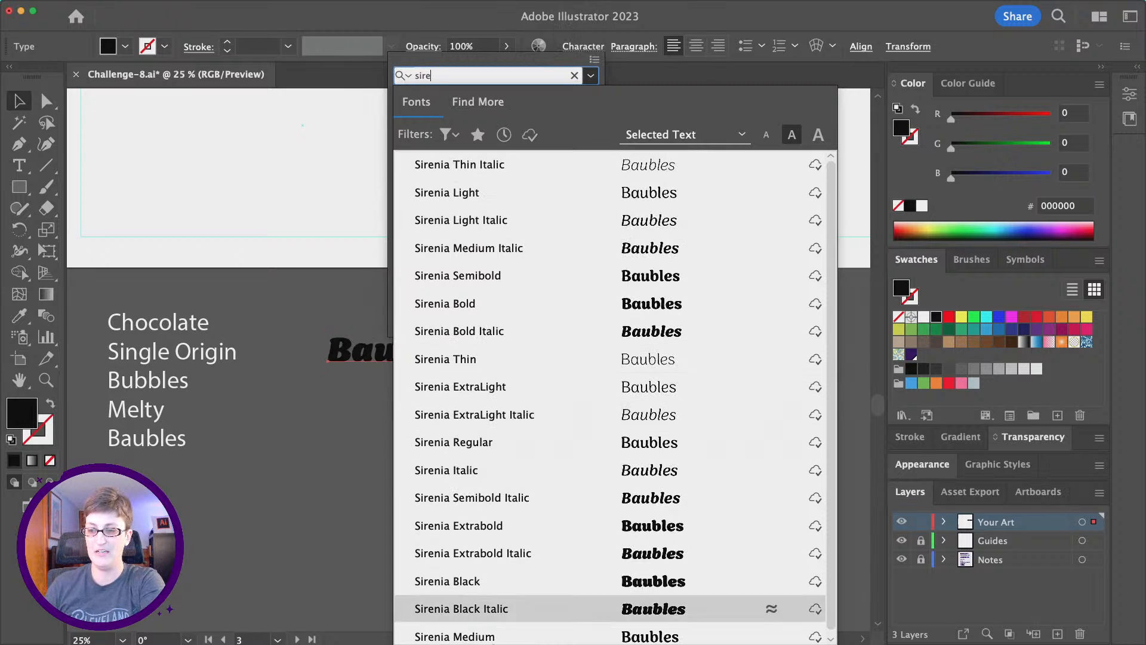
{"action": "left_click", "coordinate": [492, 580]}
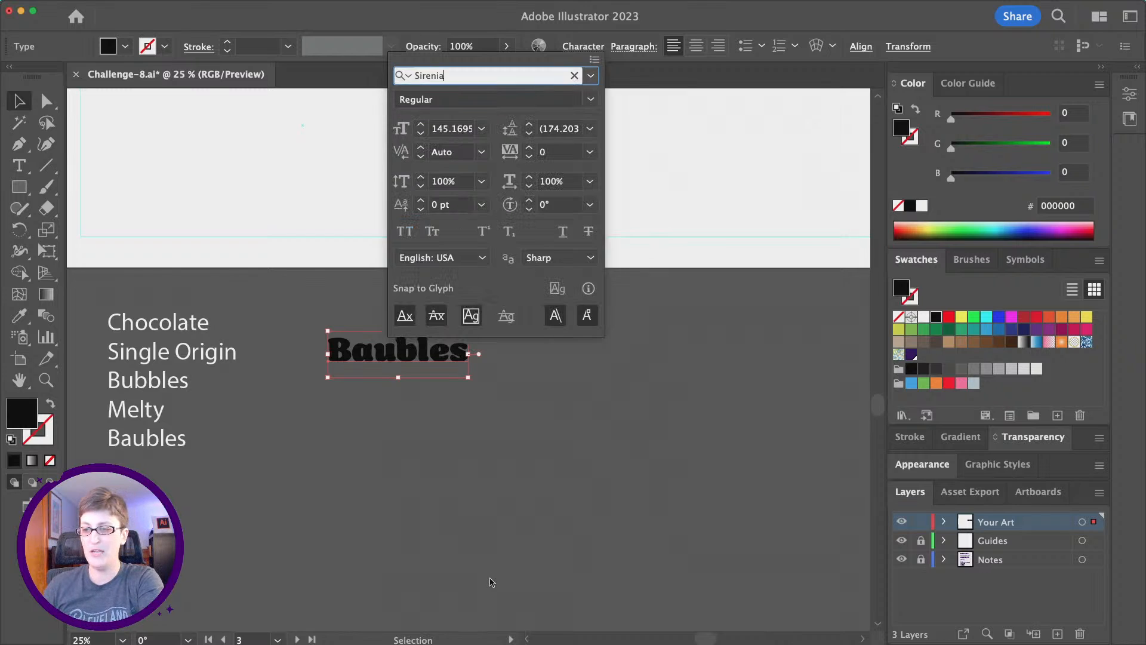
{"action": "left_click", "coordinate": [525, 413]}
Nudge the Baubles text up-left and enlarge it proportionally.
{"action": "left_click_drag", "start_coordinate": [416, 358], "coordinate": [406, 333]}
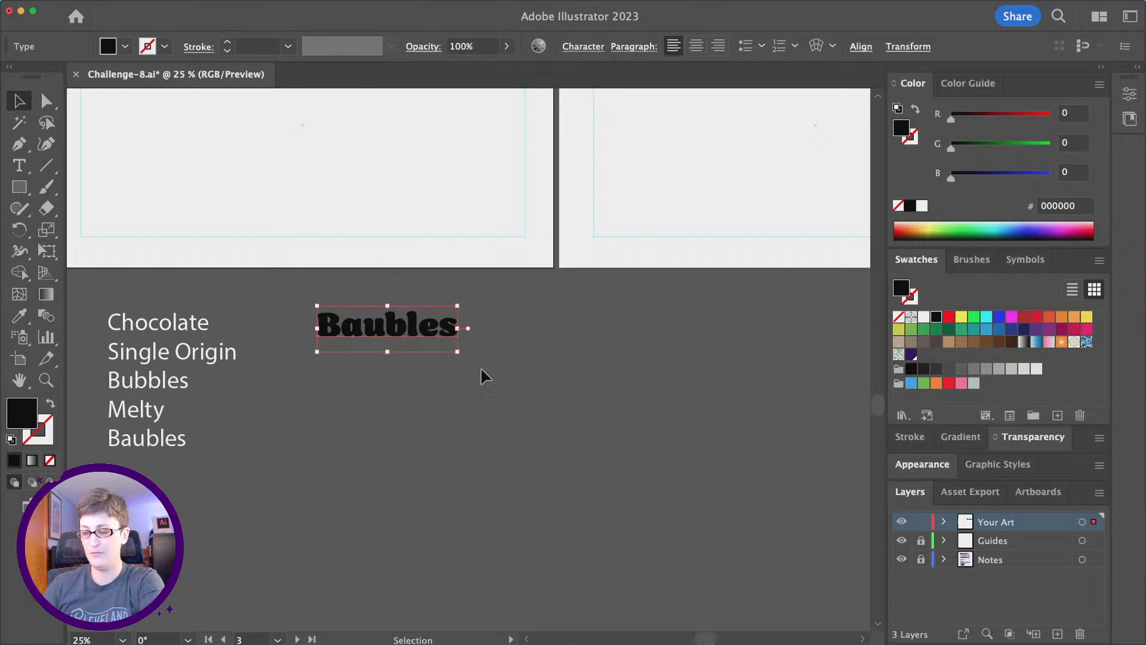
{"action": "scroll", "coordinate": [478, 366], "scroll_direction": "left", "scroll_amount": 3}
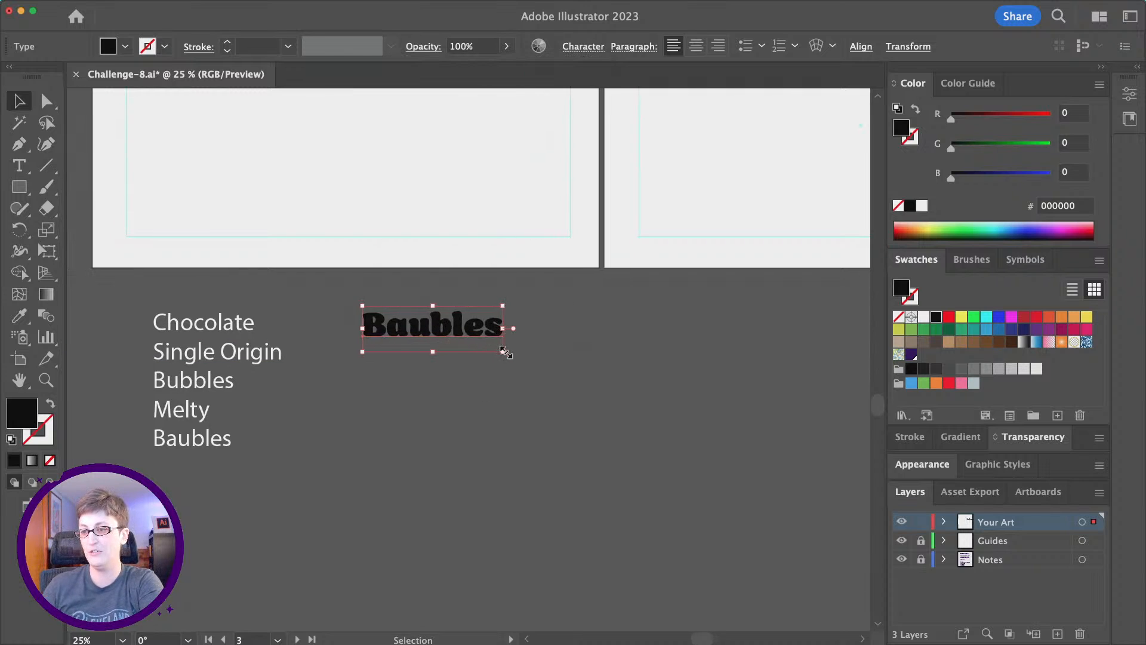
{"action": "left_click_drag", "start_coordinate": [505, 354], "coordinate": [606, 365]}
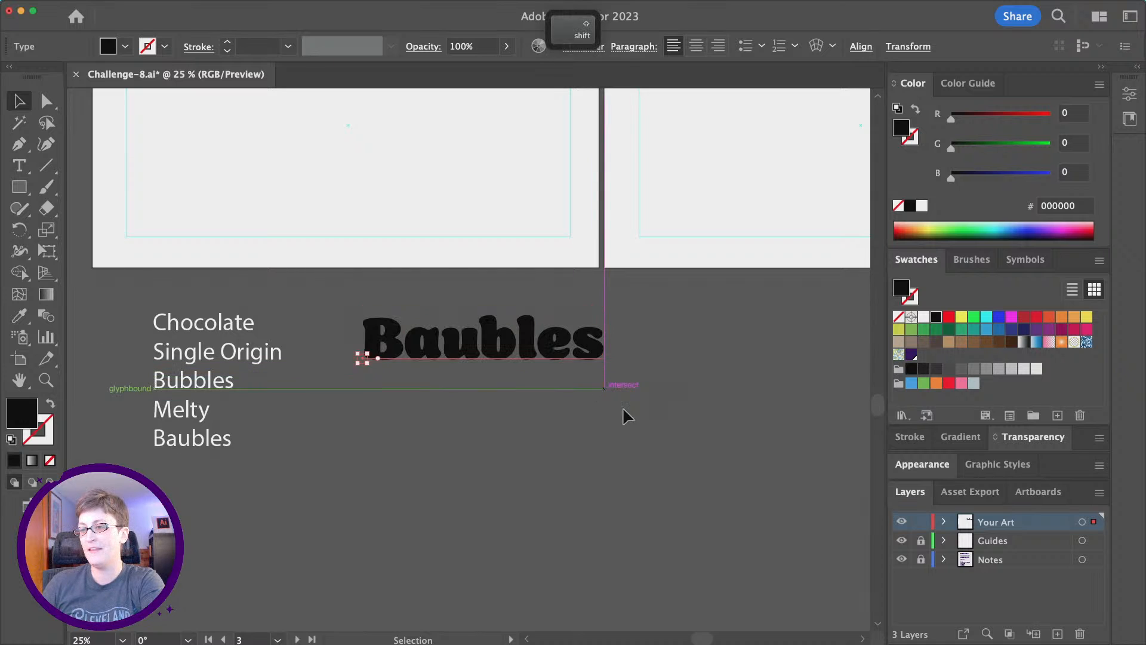
{"action": "left_click", "coordinate": [648, 448]}
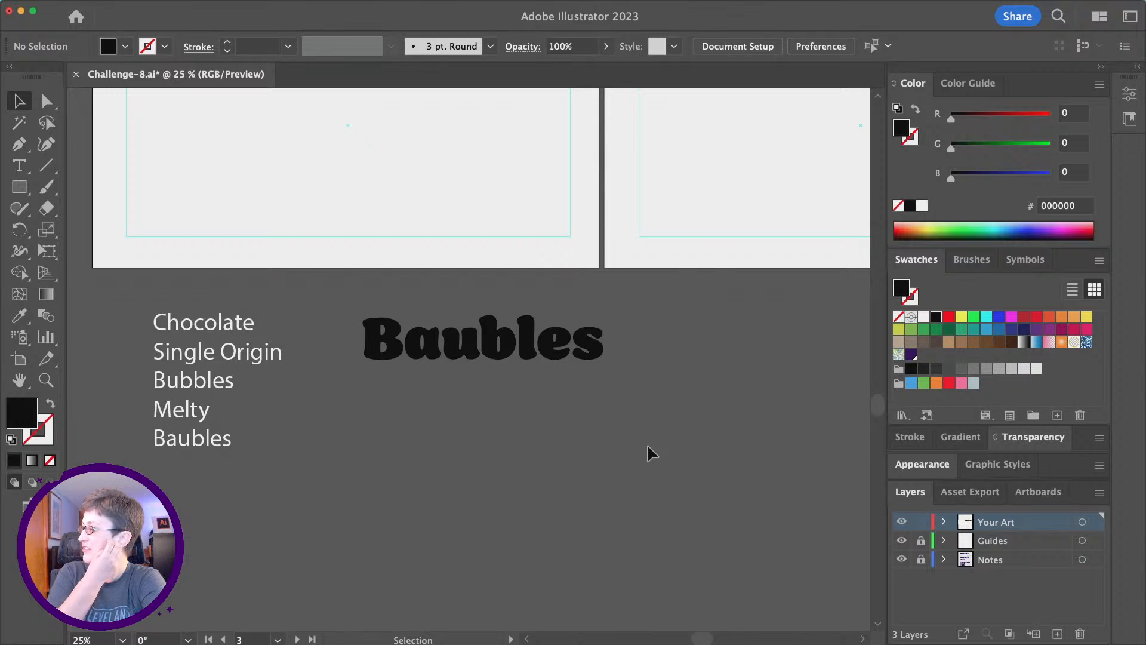
Swap the lowercase b of Baubles for a swash alternate glyph.
{"action": "key", "text": "t"}
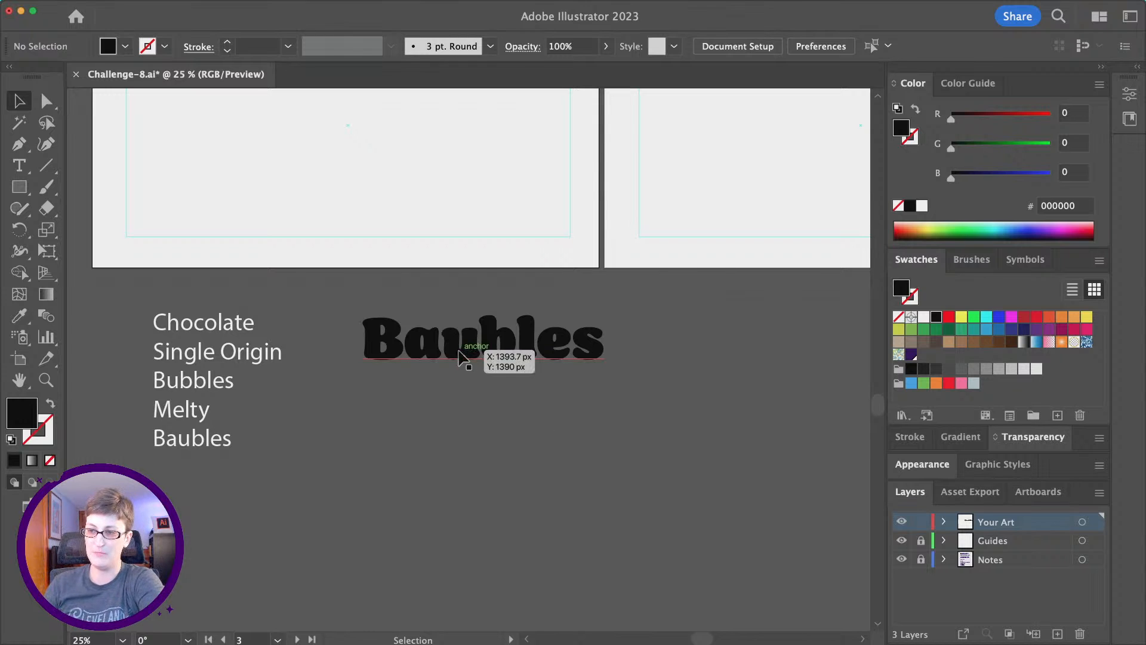
{"action": "left_click", "coordinate": [459, 350]}
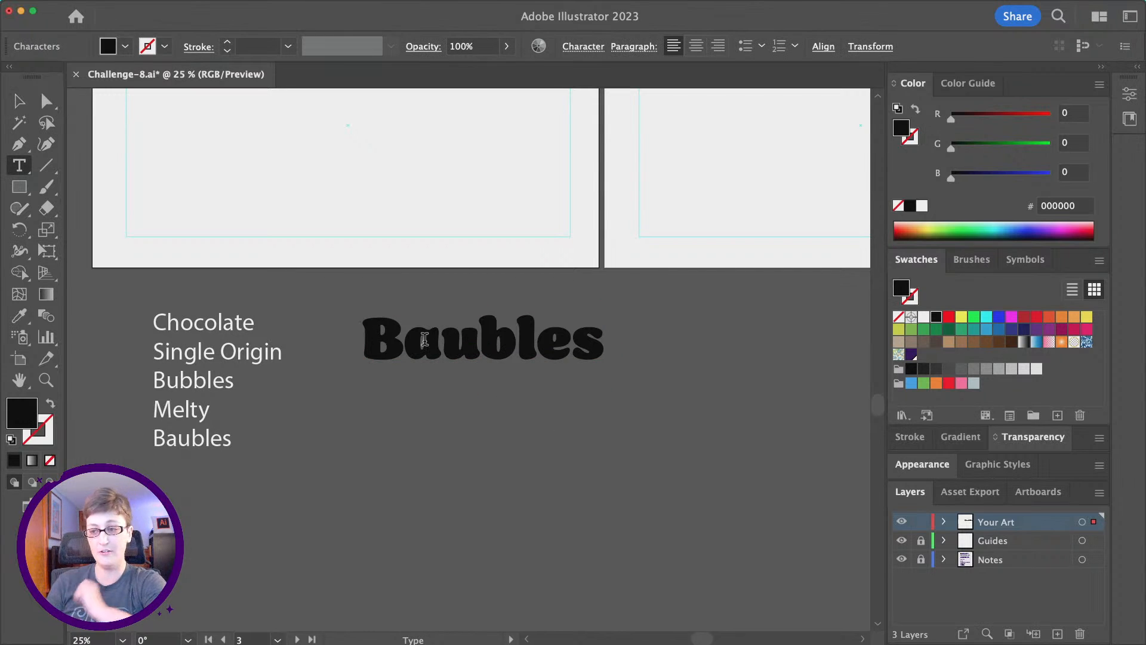
{"action": "left_click_drag", "start_coordinate": [409, 342], "coordinate": [439, 344]}
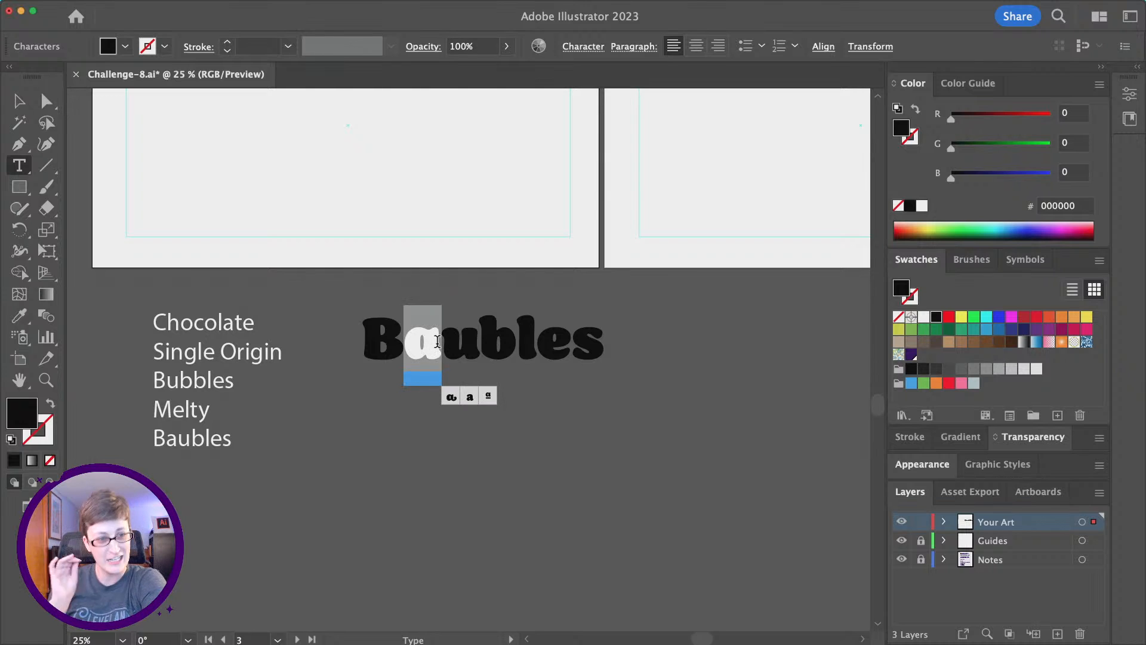
{"action": "left_click_drag", "start_coordinate": [441, 343], "coordinate": [481, 341]}
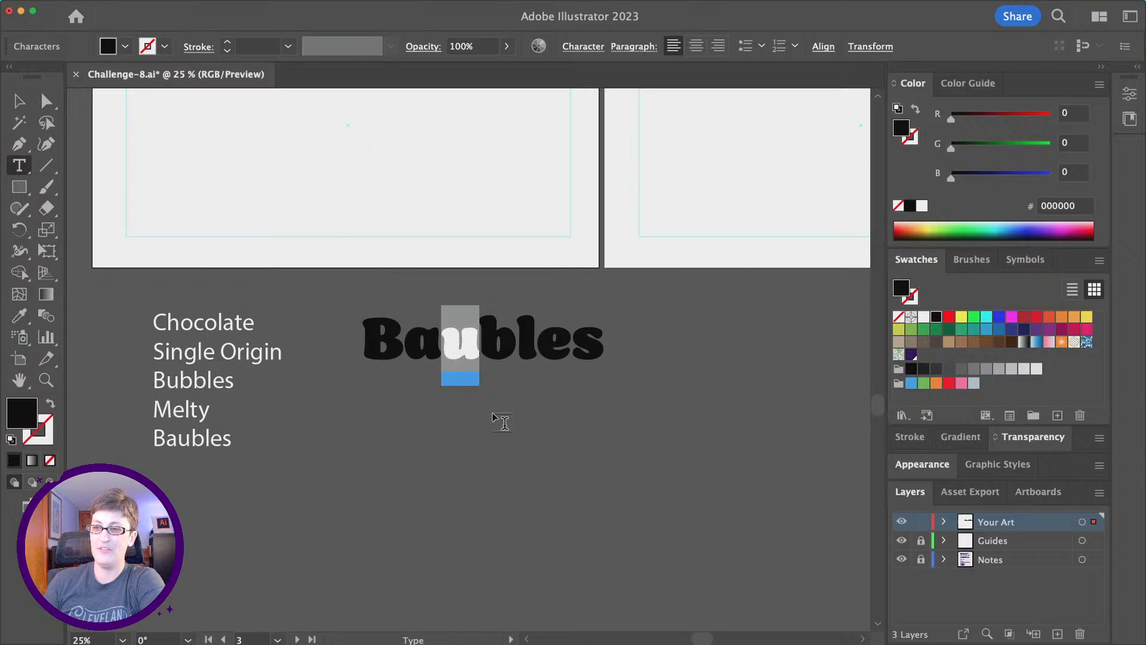
{"action": "mouse_move", "coordinate": [457, 333]}
{"action": "left_click_drag", "start_coordinate": [478, 344], "coordinate": [502, 342]}
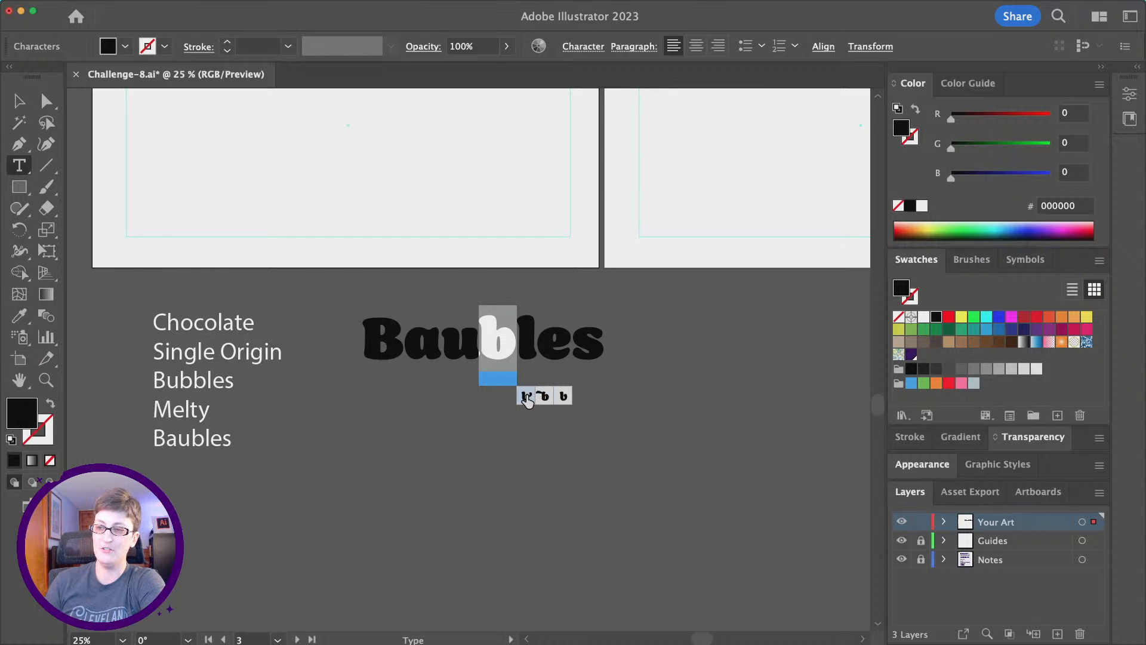
{"action": "left_click", "coordinate": [526, 396]}
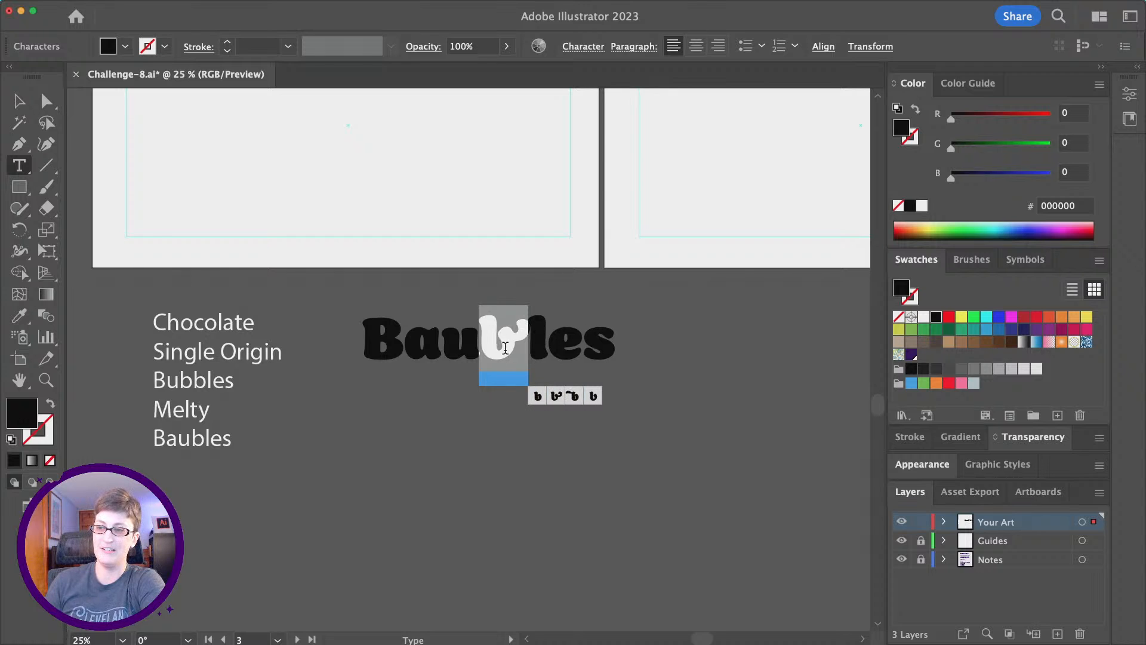
{"action": "left_click", "coordinate": [571, 397]}
{"action": "left_click", "coordinate": [577, 399]}
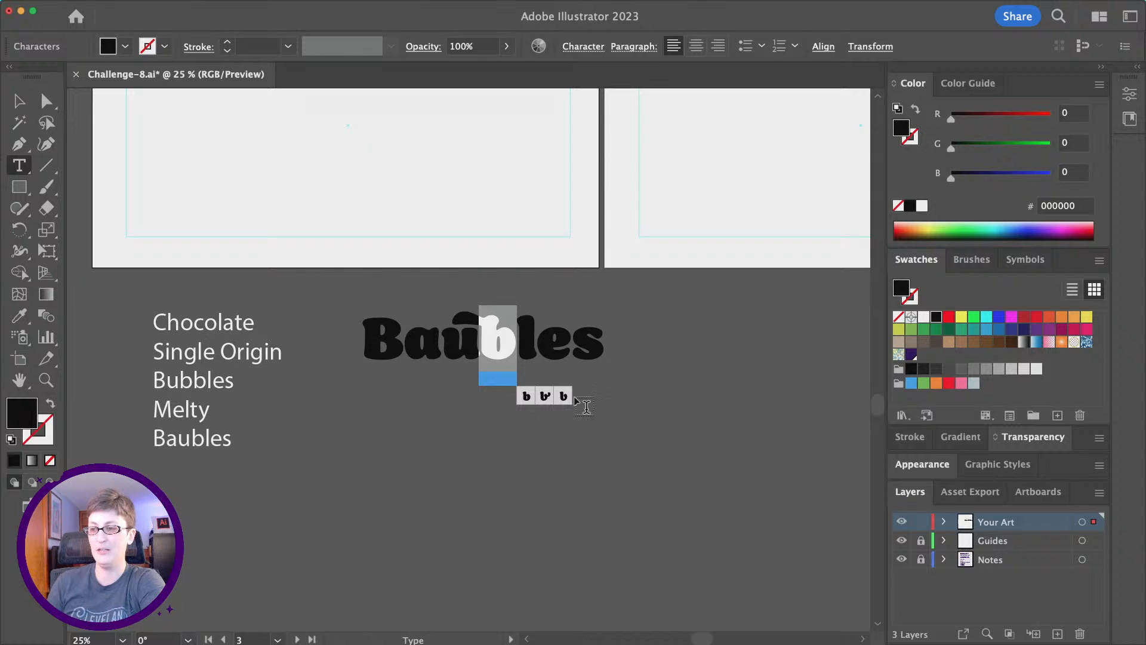
{"action": "left_click", "coordinate": [562, 397]}
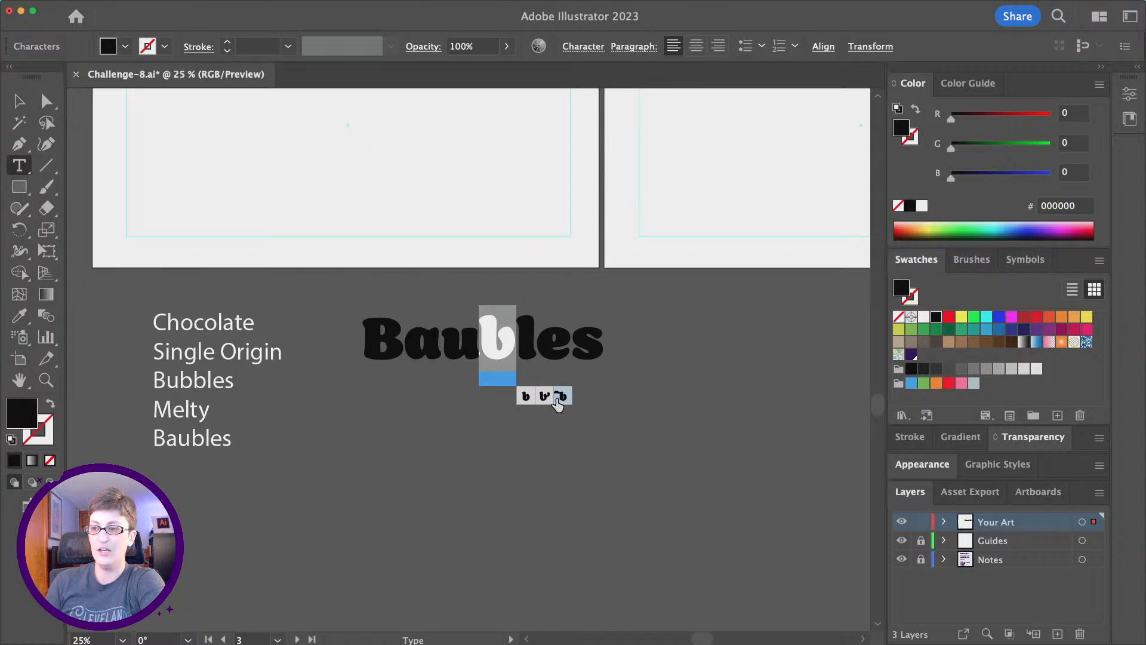
{"action": "left_click", "coordinate": [436, 359]}
Swap the capital B and the final s of Baubles for swash alternate glyphs.
{"action": "left_click_drag", "start_coordinate": [405, 351], "coordinate": [380, 353]}
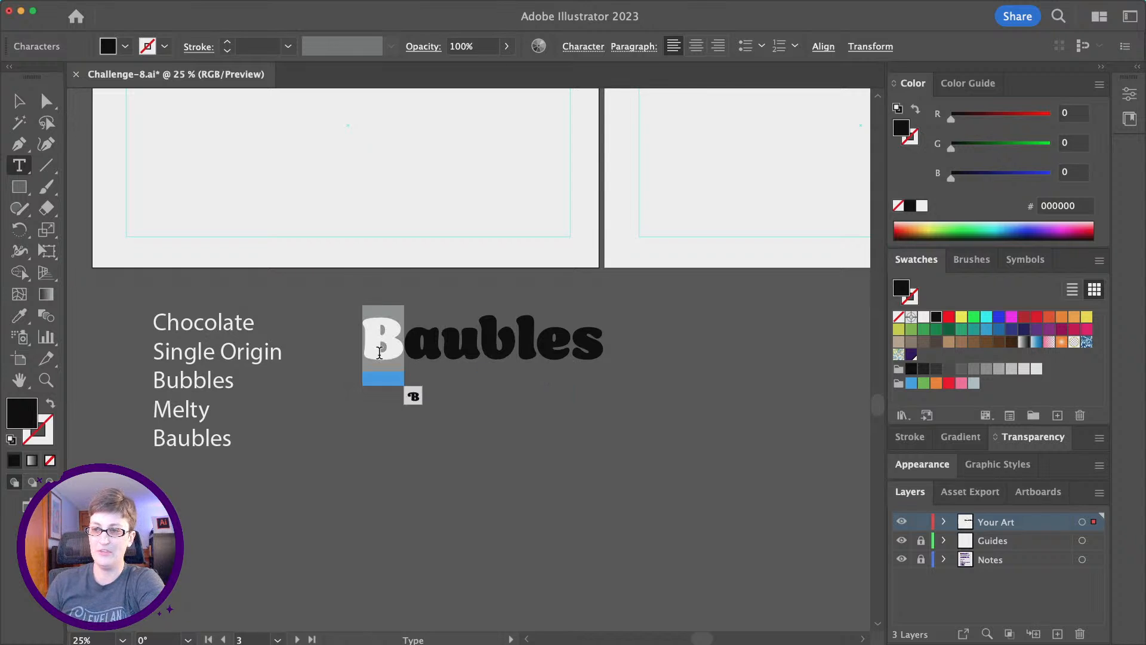
{"action": "left_click", "coordinate": [412, 397]}
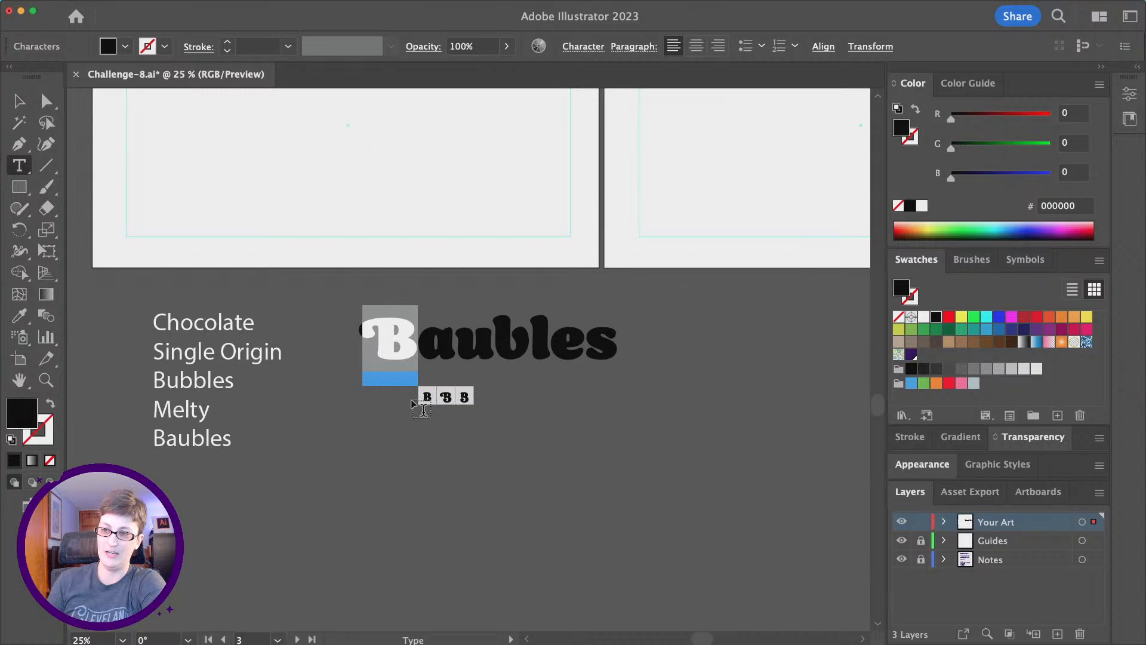
{"action": "left_click", "coordinate": [447, 397]}
{"action": "left_click_drag", "start_coordinate": [609, 341], "coordinate": [597, 342]}
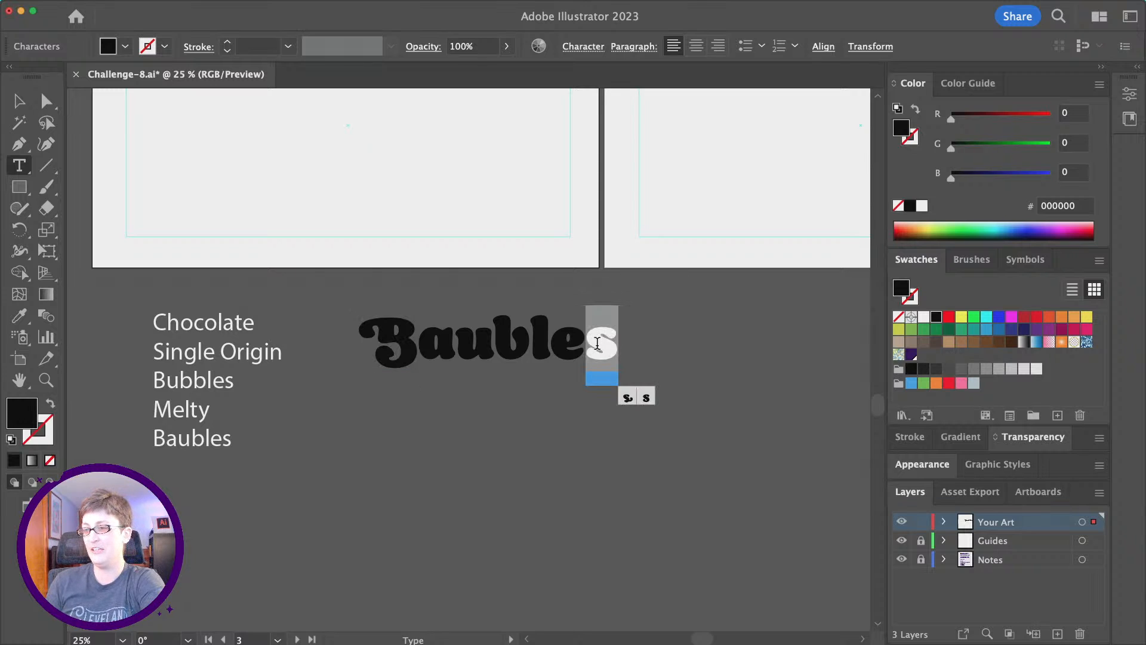
{"action": "left_click", "coordinate": [625, 396]}
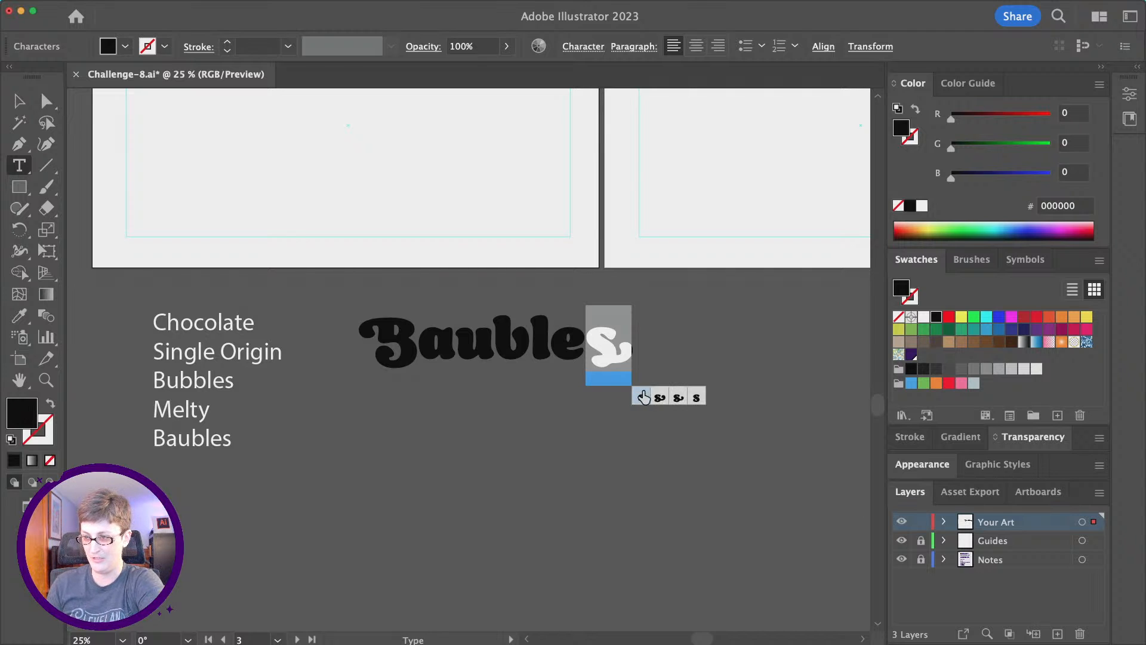
{"action": "left_click", "coordinate": [658, 404]}
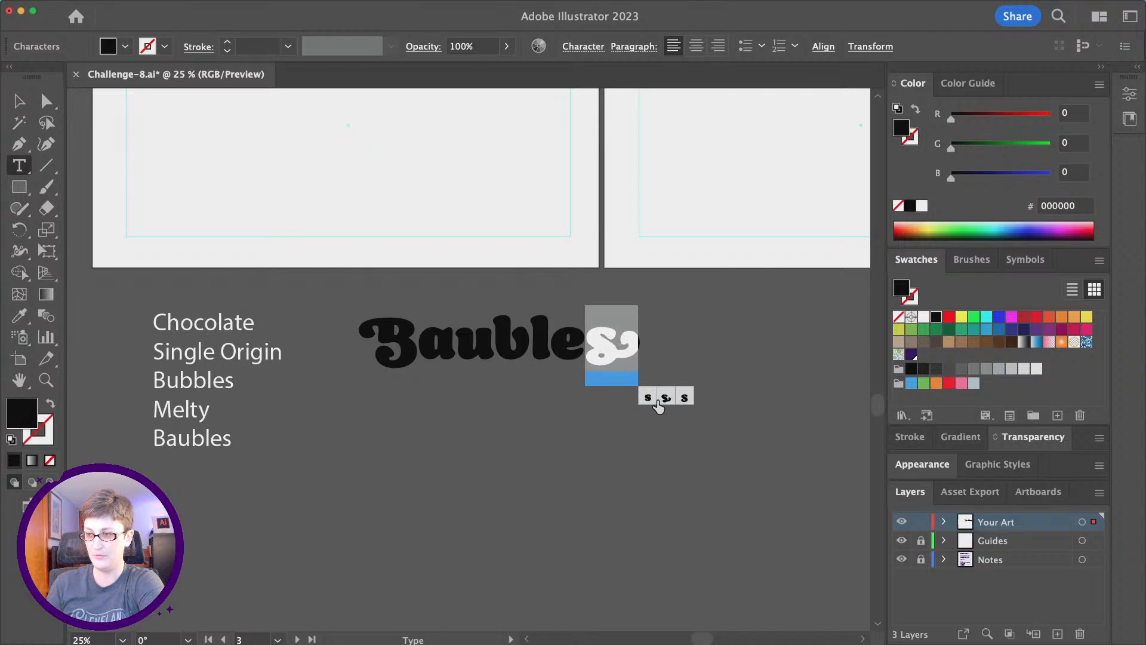
{"action": "left_click", "coordinate": [458, 342]}
{"action": "scroll", "coordinate": [446, 345], "scroll_direction": "up", "scroll_amount": 1}
{"action": "scroll", "coordinate": [447, 345], "scroll_direction": "left", "scroll_amount": 1}
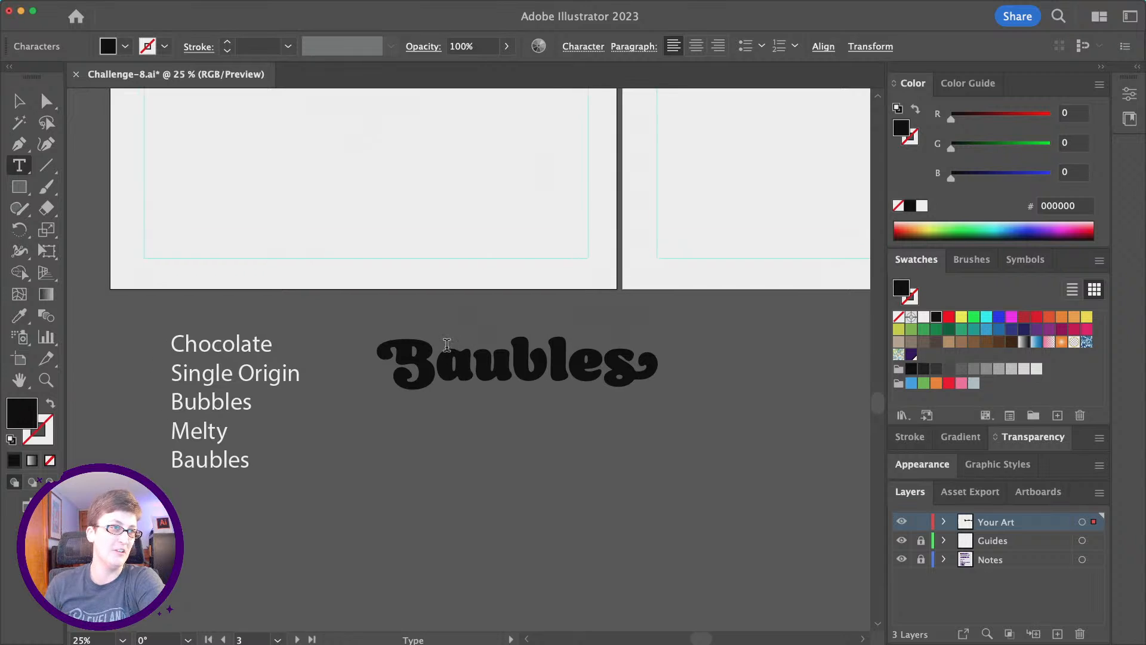
{"action": "scroll", "coordinate": [447, 345], "scroll_direction": "right", "scroll_amount": 1}
{"action": "scroll", "coordinate": [446, 345], "scroll_direction": "up", "scroll_amount": 1}
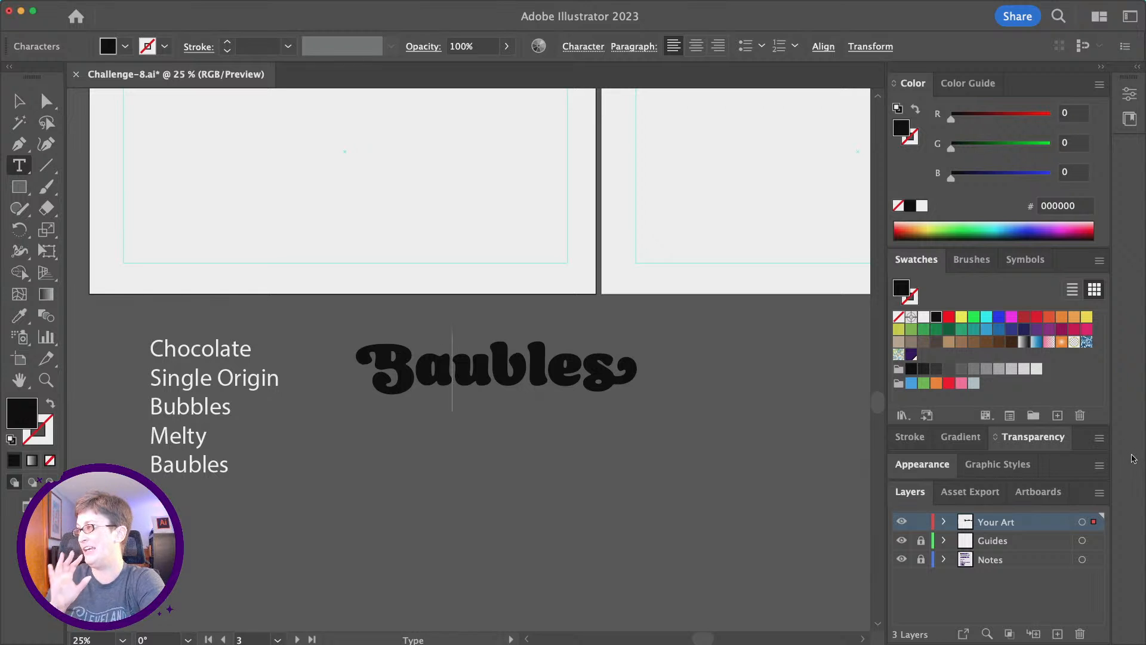
Exit text editing, deselect Baubles and bring the upper artboards into view.
{"action": "key", "text": "Escape"}
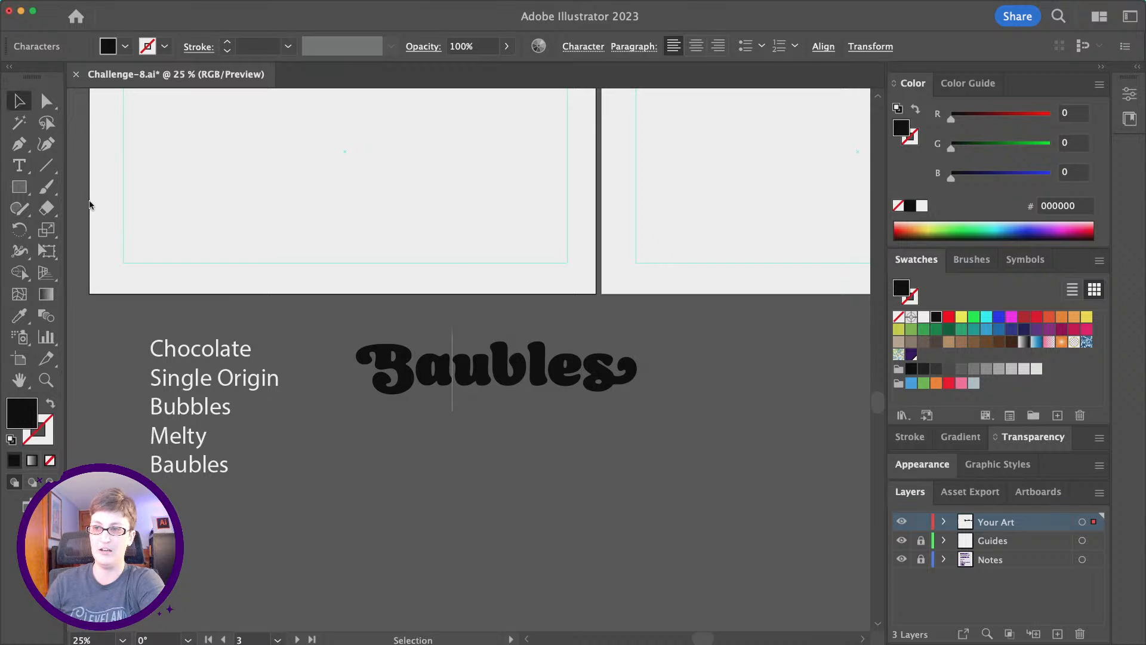
{"action": "left_click", "coordinate": [384, 266]}
{"action": "left_click_drag", "start_coordinate": [384, 266], "coordinate": [436, 356]}
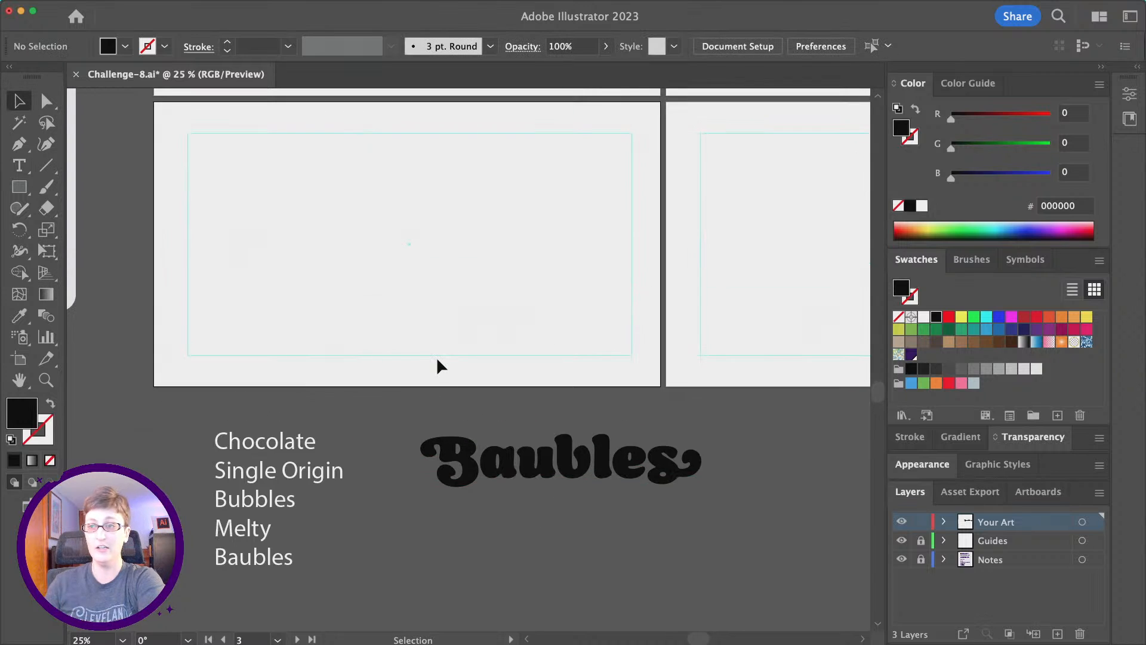
{"action": "scroll", "coordinate": [438, 360], "scroll_direction": "up", "scroll_amount": 10}
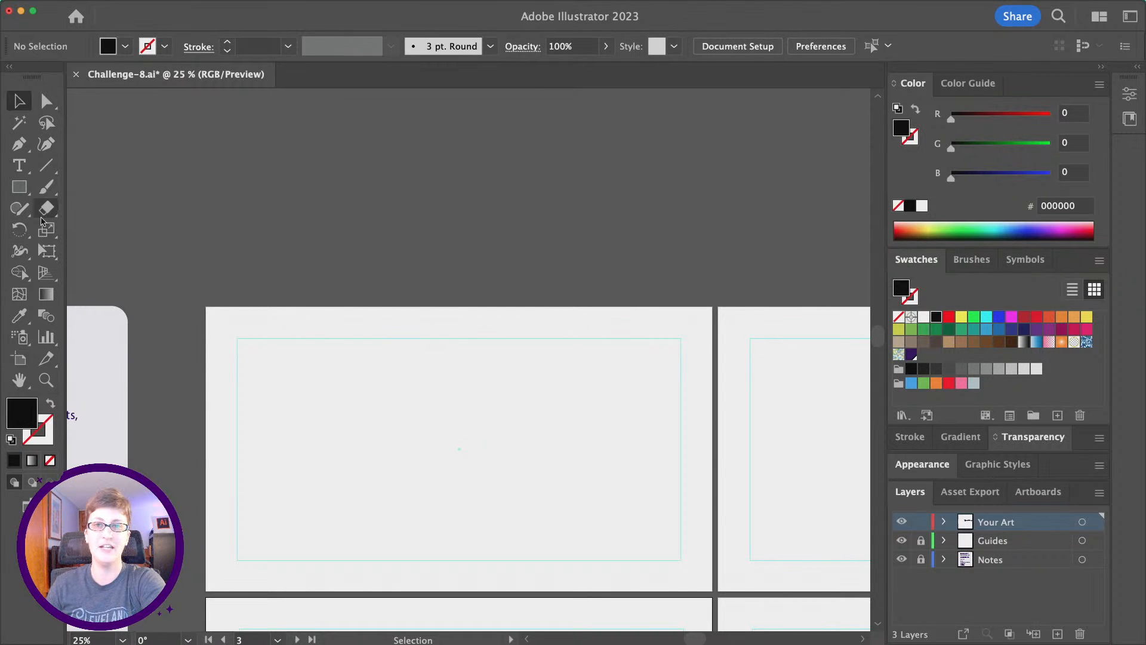
Draw a black circle with the Ellipse Tool above the top artboard.
{"action": "left_click", "coordinate": [21, 196]}
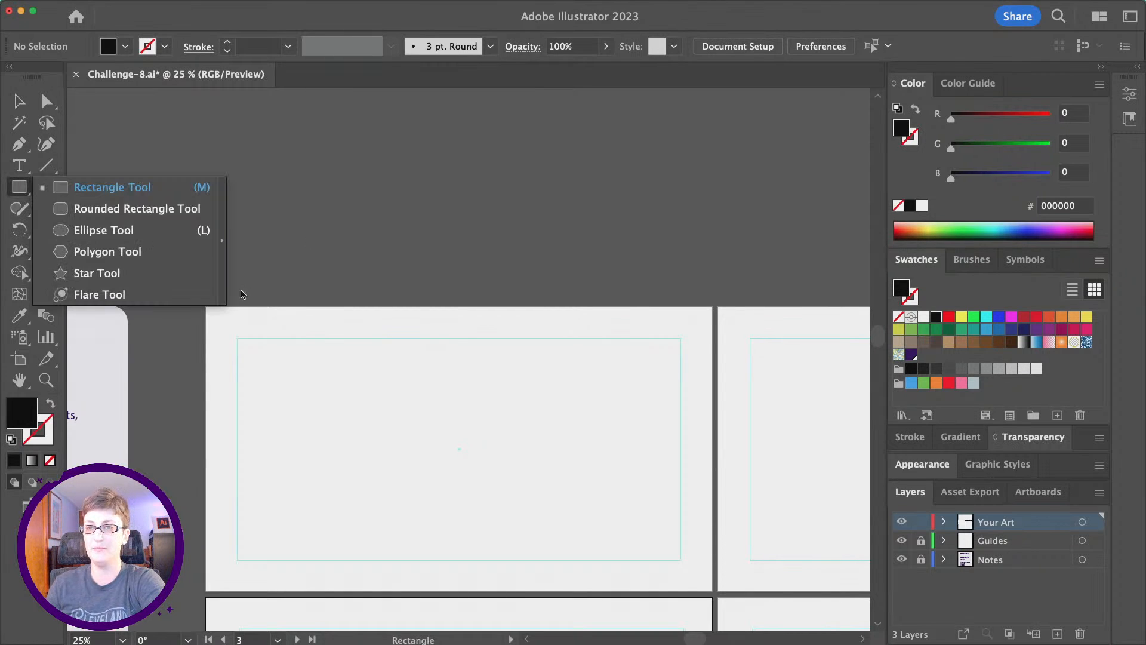
{"action": "left_click", "coordinate": [140, 237]}
{"action": "scroll", "coordinate": [430, 333], "scroll_direction": "down", "scroll_amount": 10}
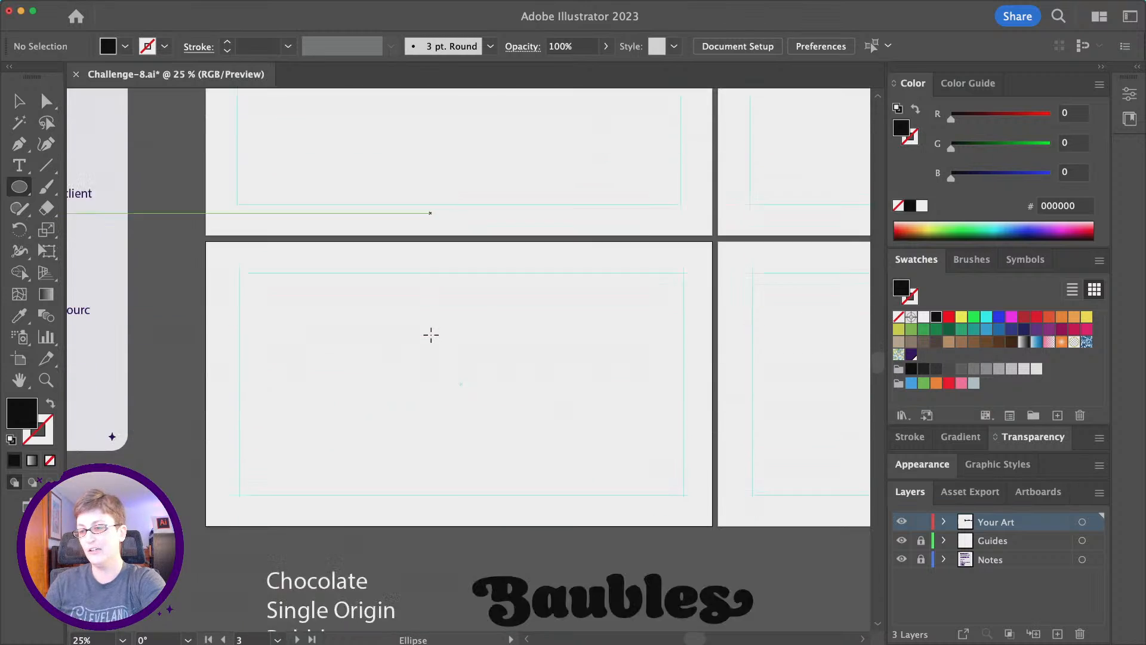
{"action": "scroll", "coordinate": [431, 334], "scroll_direction": "up", "scroll_amount": 5}
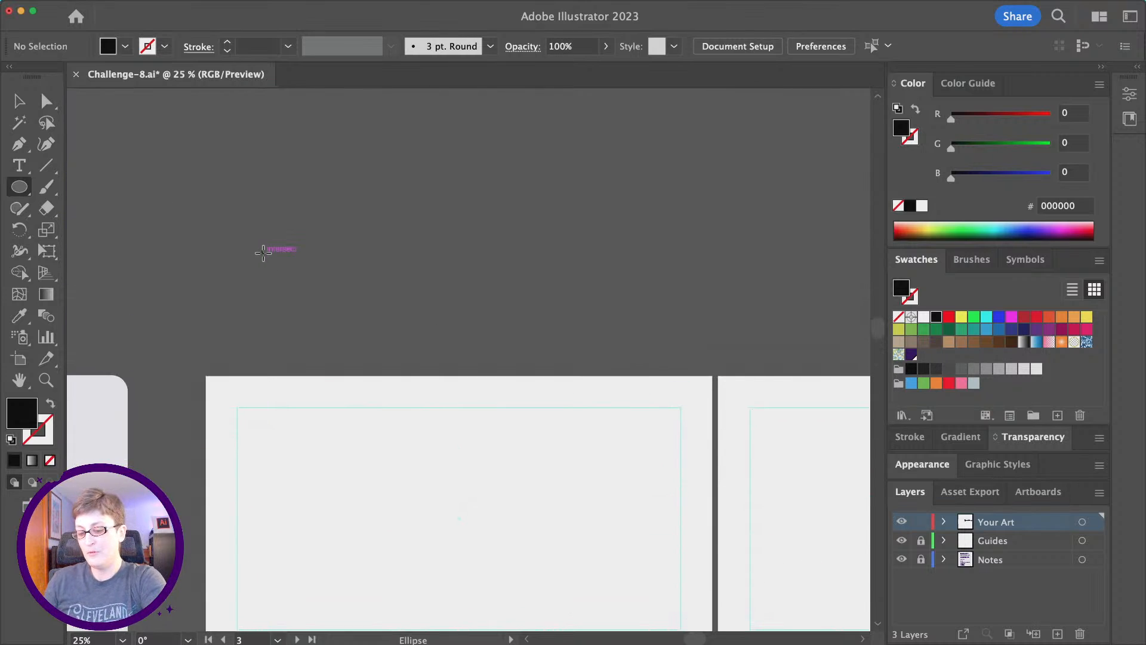
{"action": "left_click_drag", "start_coordinate": [264, 252], "coordinate": [356, 345]}
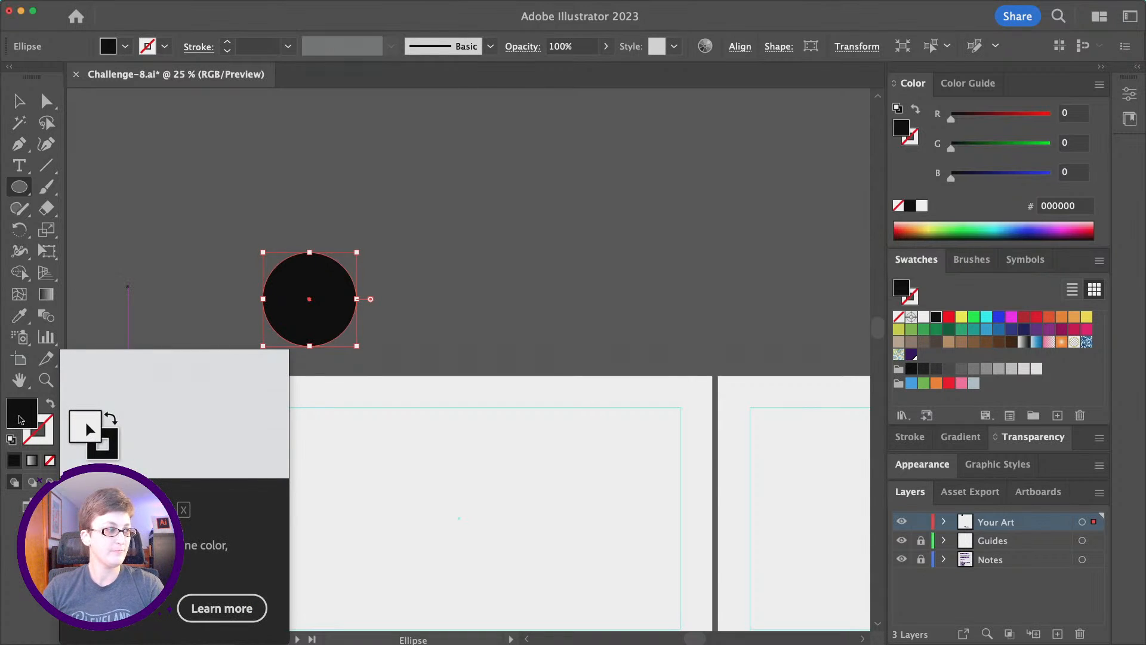
Refill the circle with dark burgundy 3d0014 using the Color Picker.
{"action": "double_click", "coordinate": [20, 420]}
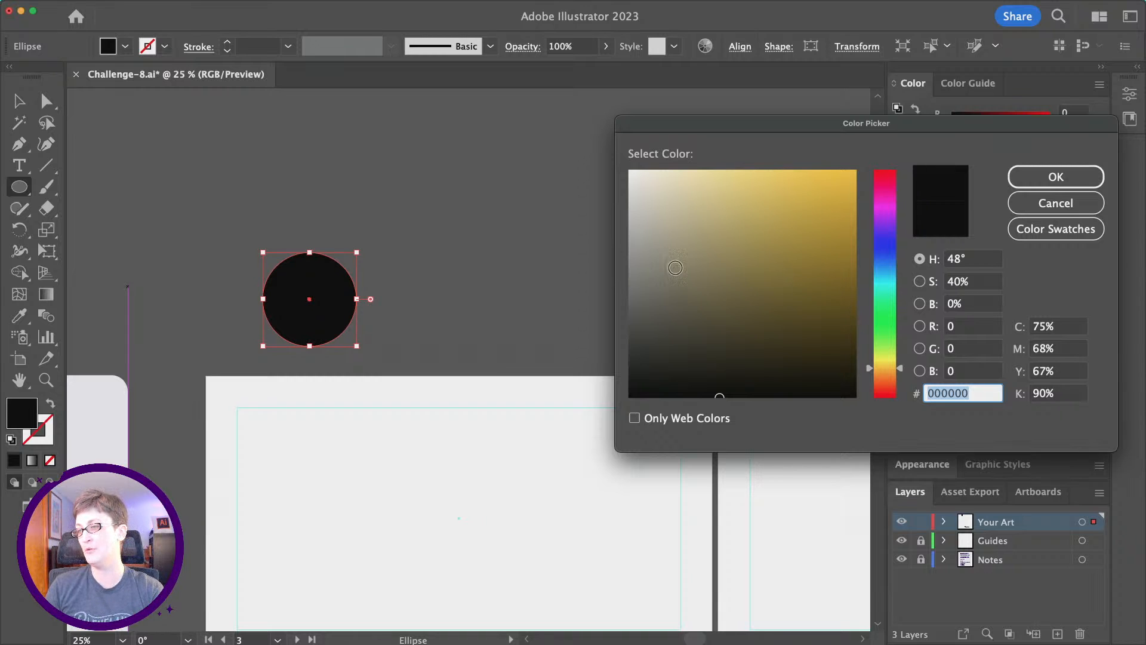
{"action": "left_click", "coordinate": [797, 270]}
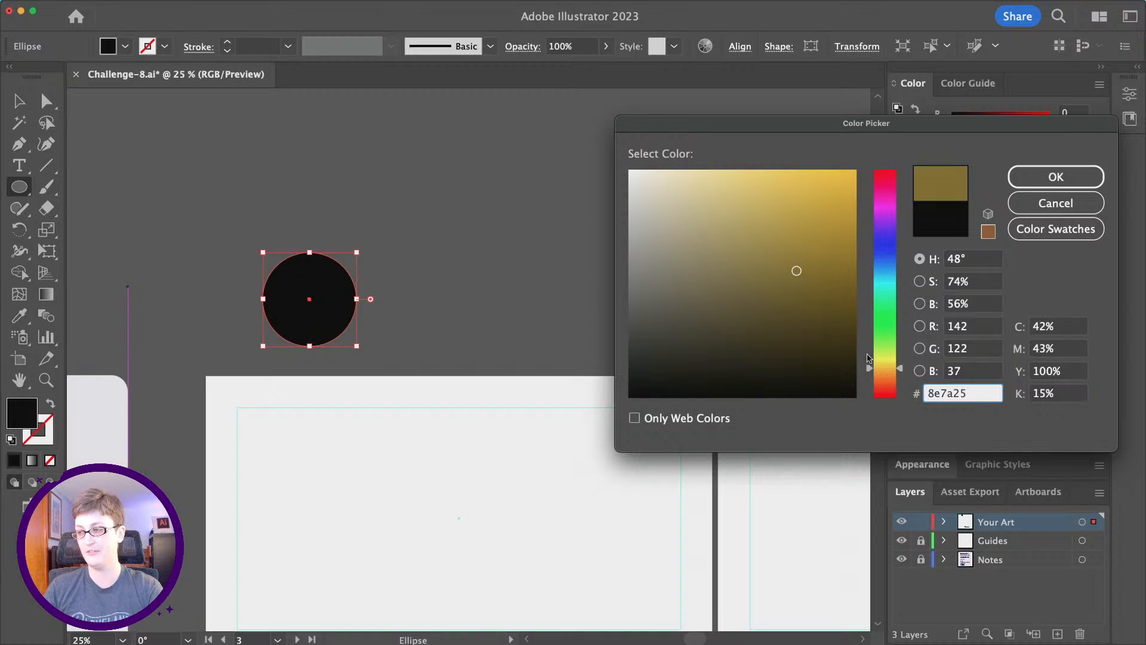
{"action": "left_click_drag", "start_coordinate": [871, 370], "coordinate": [886, 422]}
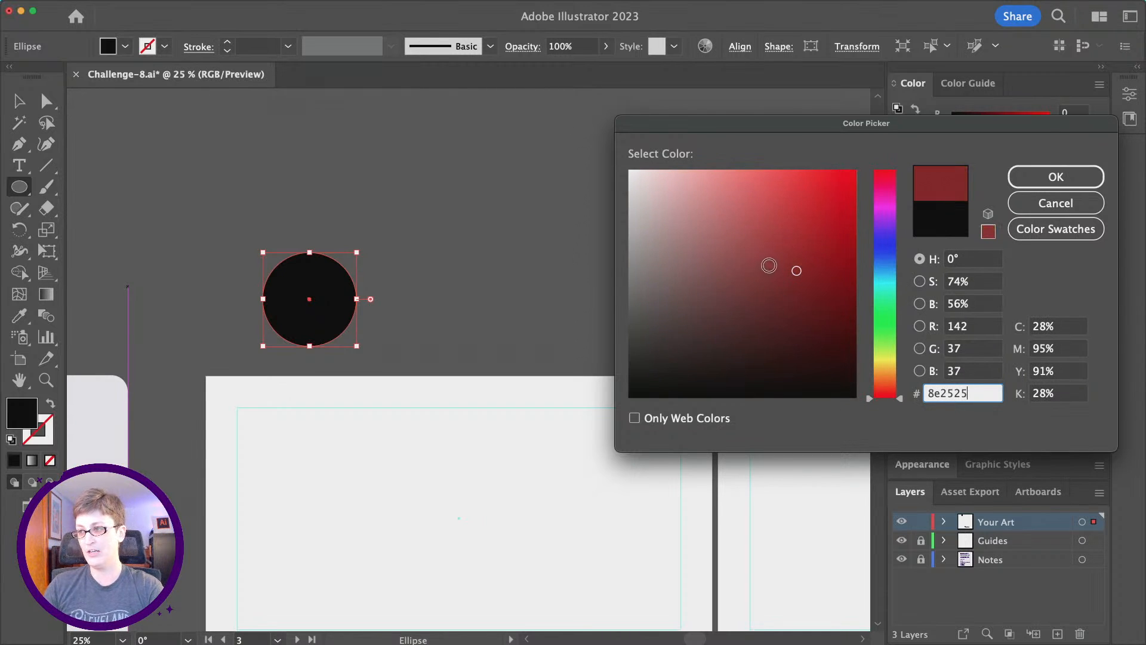
{"action": "mouse_move", "coordinate": [794, 268]}
{"action": "left_mouse_down"}
{"action": "mouse_move", "coordinate": [853, 295]}
{"action": "mouse_move", "coordinate": [855, 344]}
{"action": "mouse_move", "coordinate": [899, 168]}
{"action": "mouse_move", "coordinate": [898, 180]}
{"action": "left_mouse_up"}
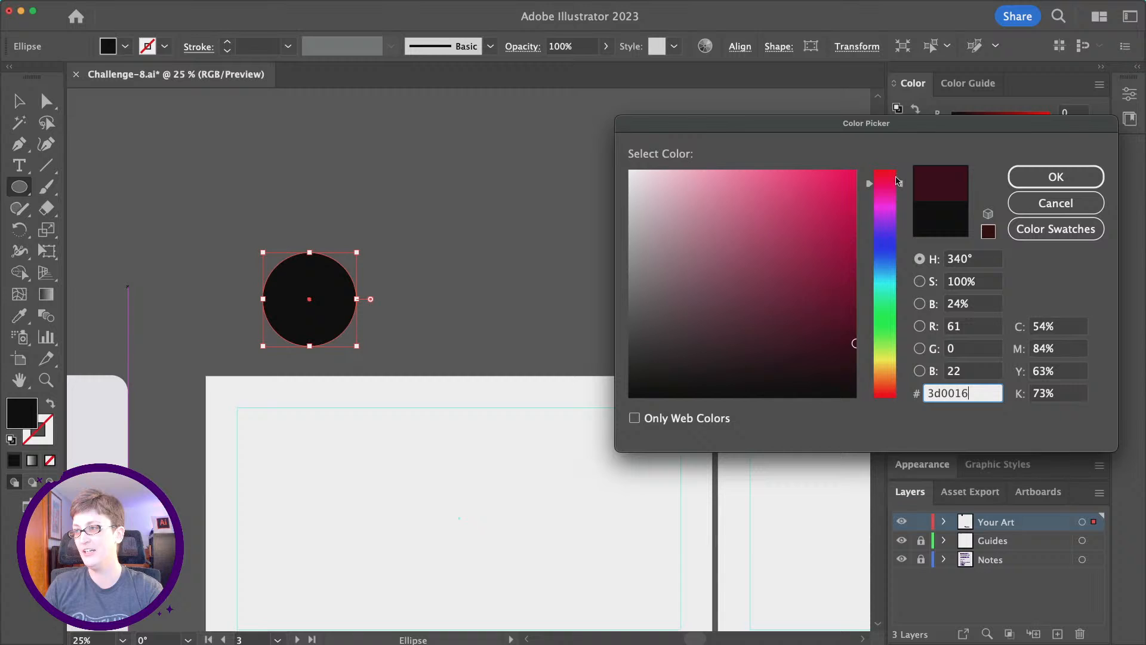
{"action": "left_click", "coordinate": [1052, 175]}
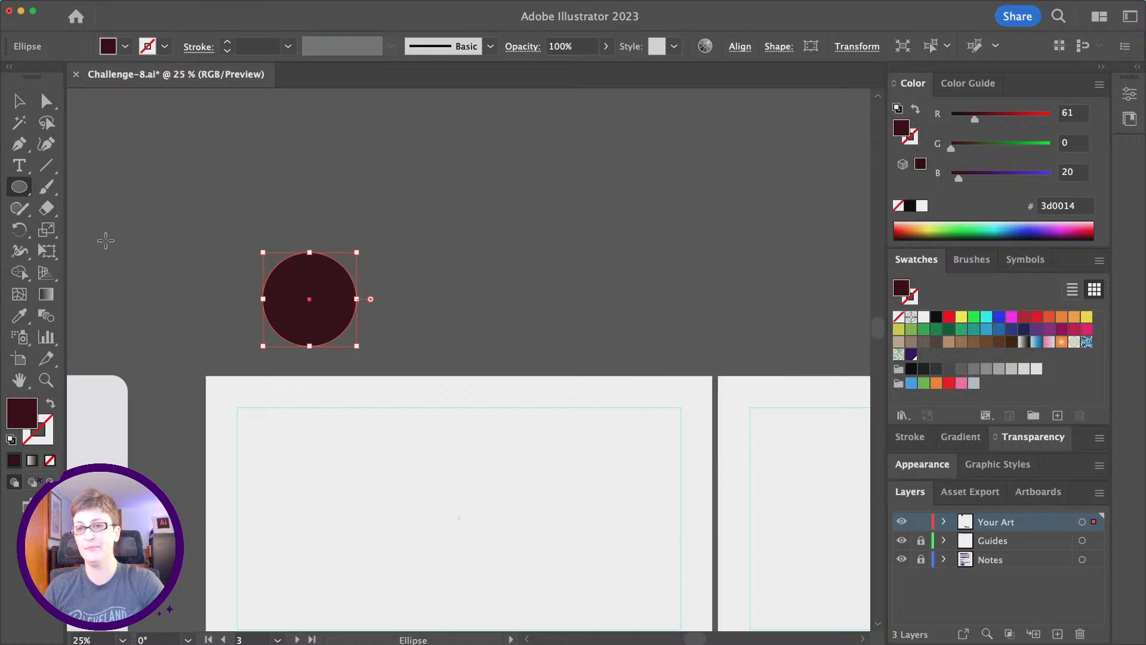
{"action": "left_click", "coordinate": [27, 105]}
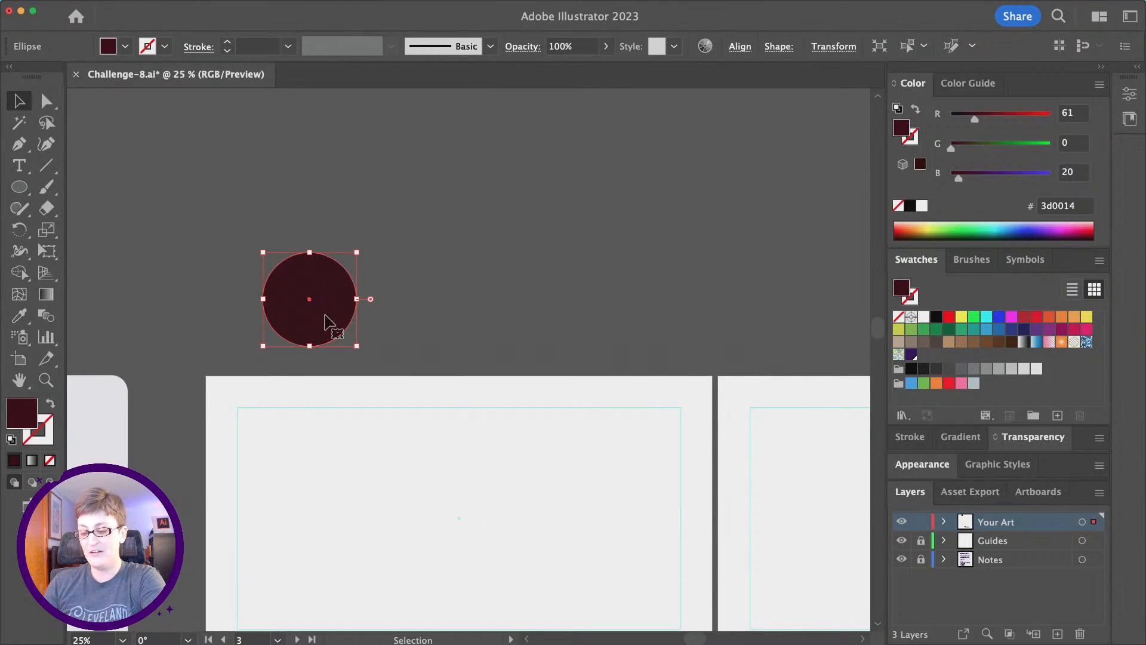
Duplicate the circle to the right and recolour the left circle pale yellow ffed92.
{"action": "left_click_drag", "start_coordinate": [332, 310], "coordinate": [686, 322]}
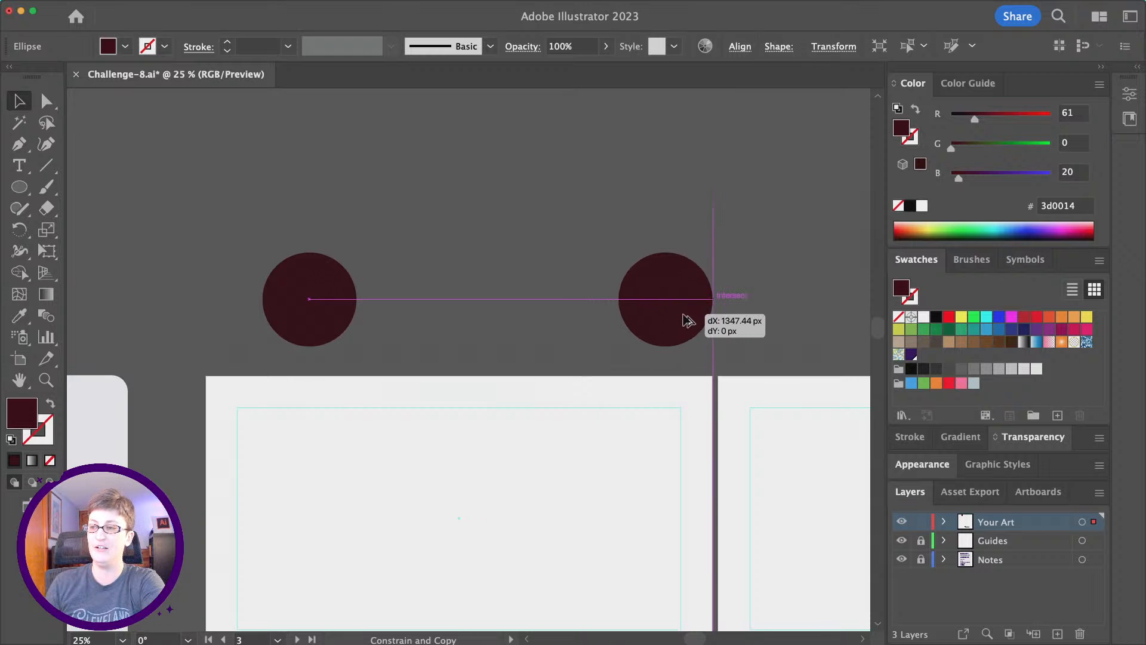
{"action": "left_click_drag", "start_coordinate": [306, 328], "coordinate": [270, 326]}
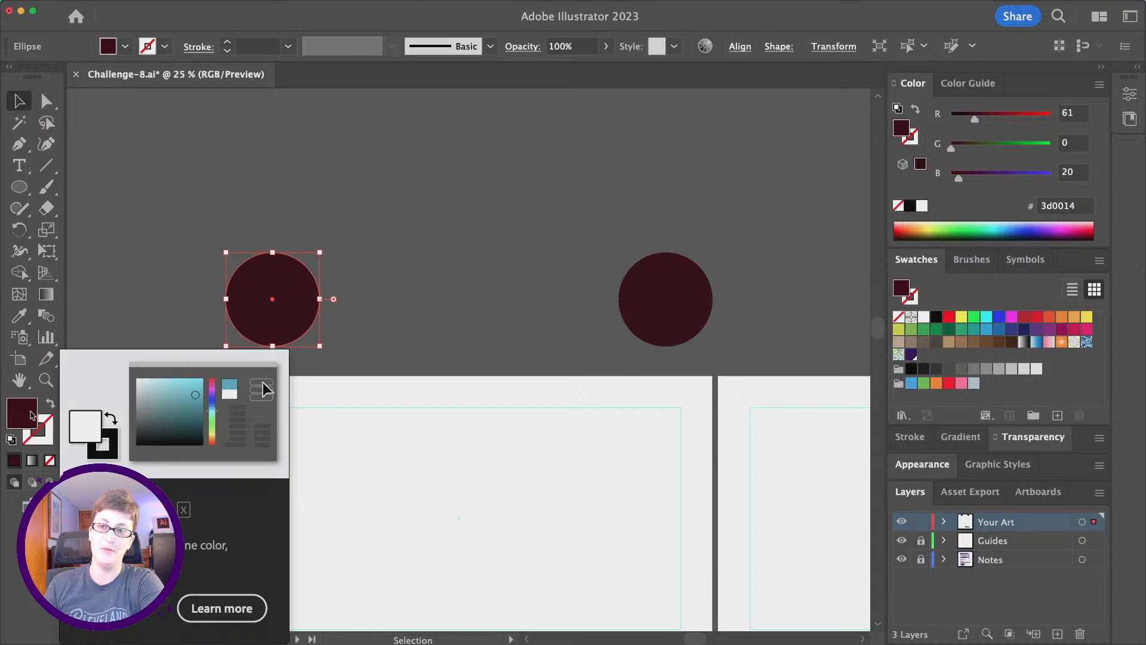
{"action": "double_click", "coordinate": [31, 414]}
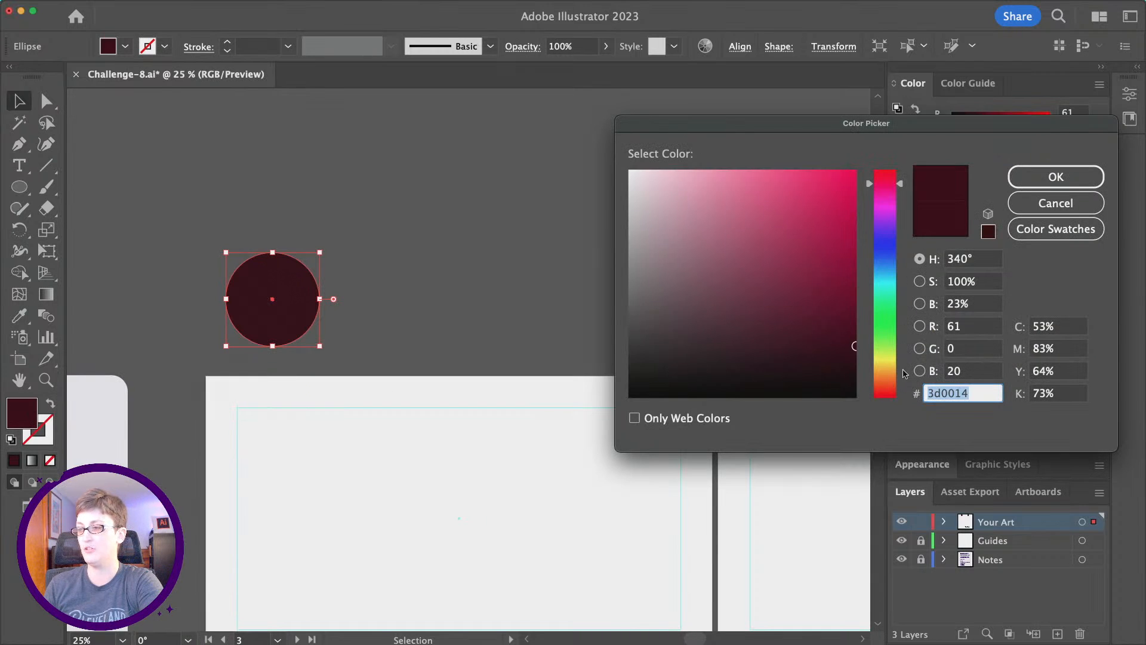
{"action": "left_click_drag", "start_coordinate": [892, 185], "coordinate": [899, 366]}
{"action": "mouse_move", "coordinate": [775, 323]}
{"action": "left_mouse_down"}
{"action": "mouse_move", "coordinate": [725, 129]}
{"action": "mouse_move", "coordinate": [726, 169]}
{"action": "left_mouse_up"}
Duplicate the yellow circle into the space midway between the yellow and dark circles.
{"action": "left_click", "coordinate": [1054, 177]}
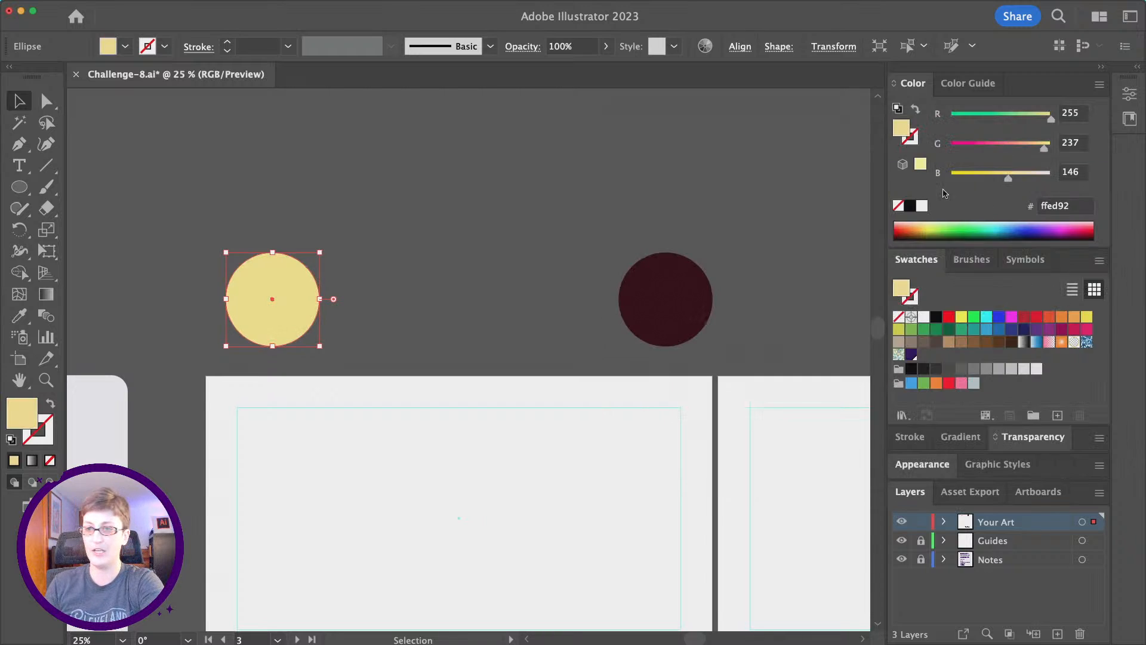
{"action": "left_click", "coordinate": [396, 215]}
{"action": "left_click", "coordinate": [266, 319]}
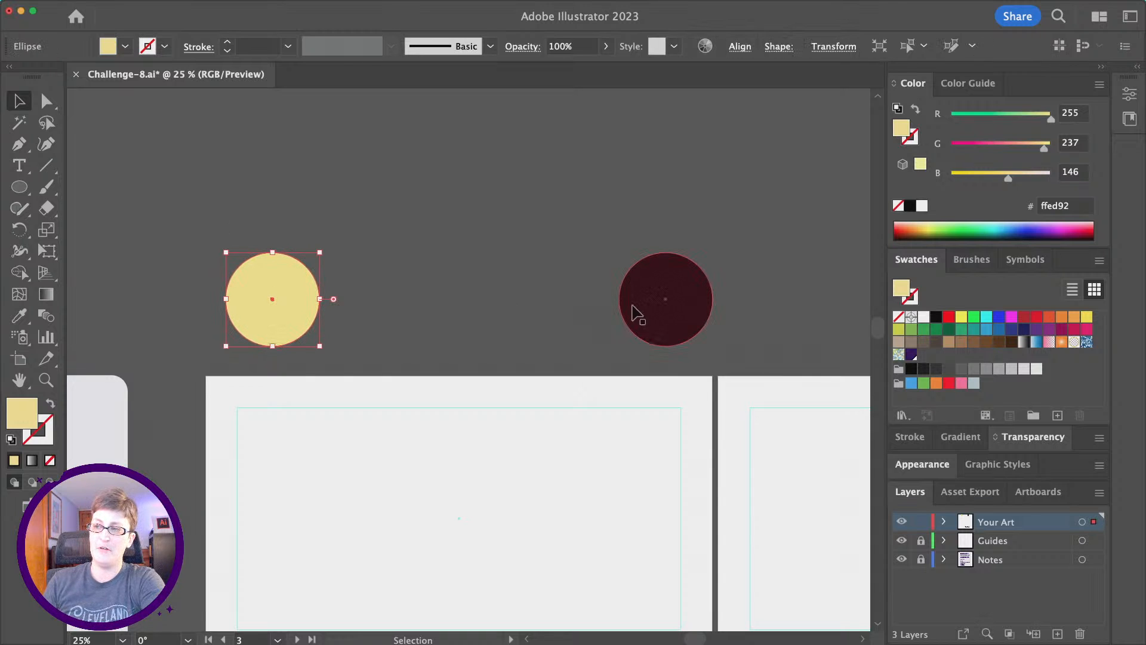
{"action": "left_click", "coordinate": [682, 312]}
{"action": "left_click", "coordinate": [275, 319]}
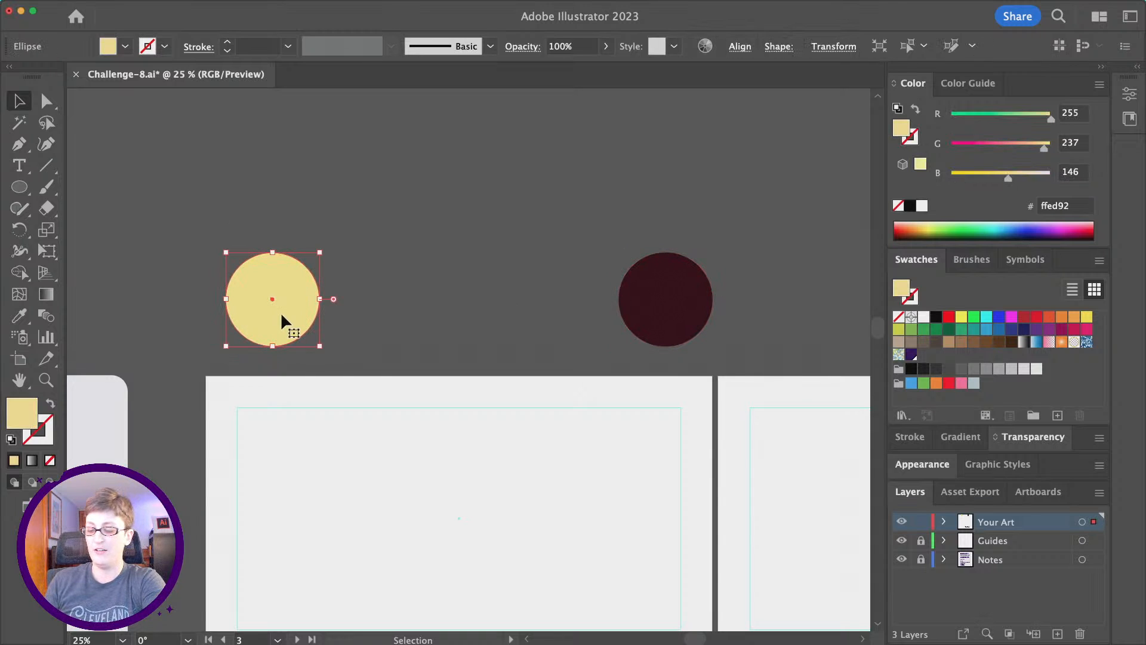
{"action": "left_click_drag", "start_coordinate": [281, 311], "coordinate": [492, 308]}
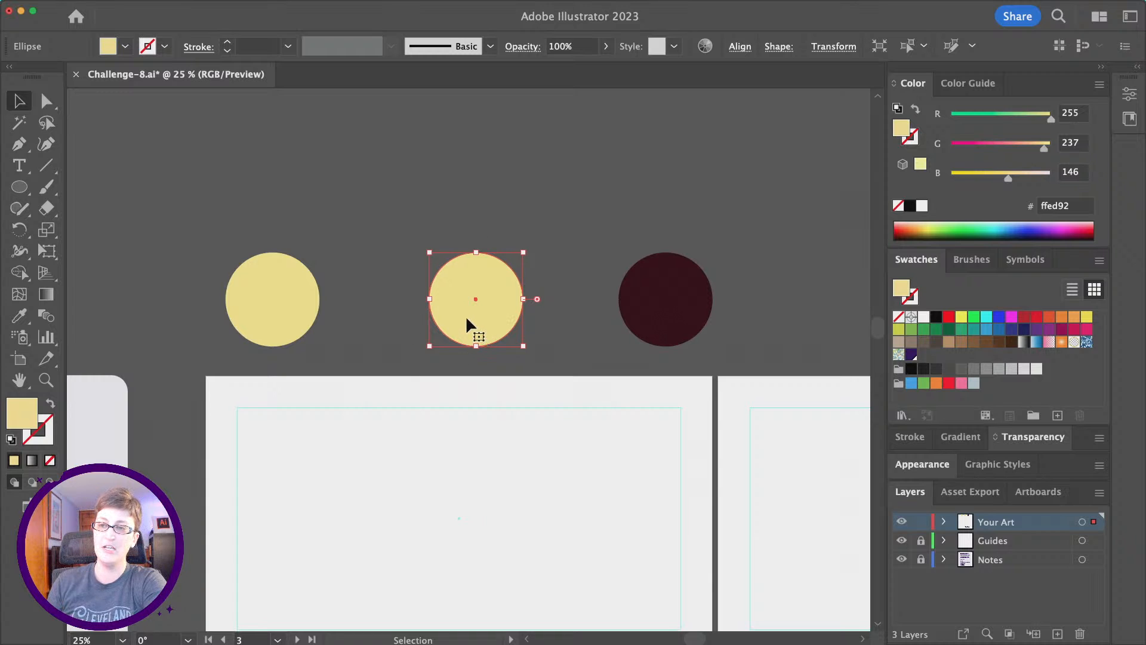
Fill the middle copy with orange-red ff5b22 and check the three-circle row.
{"action": "double_click", "coordinate": [22, 413]}
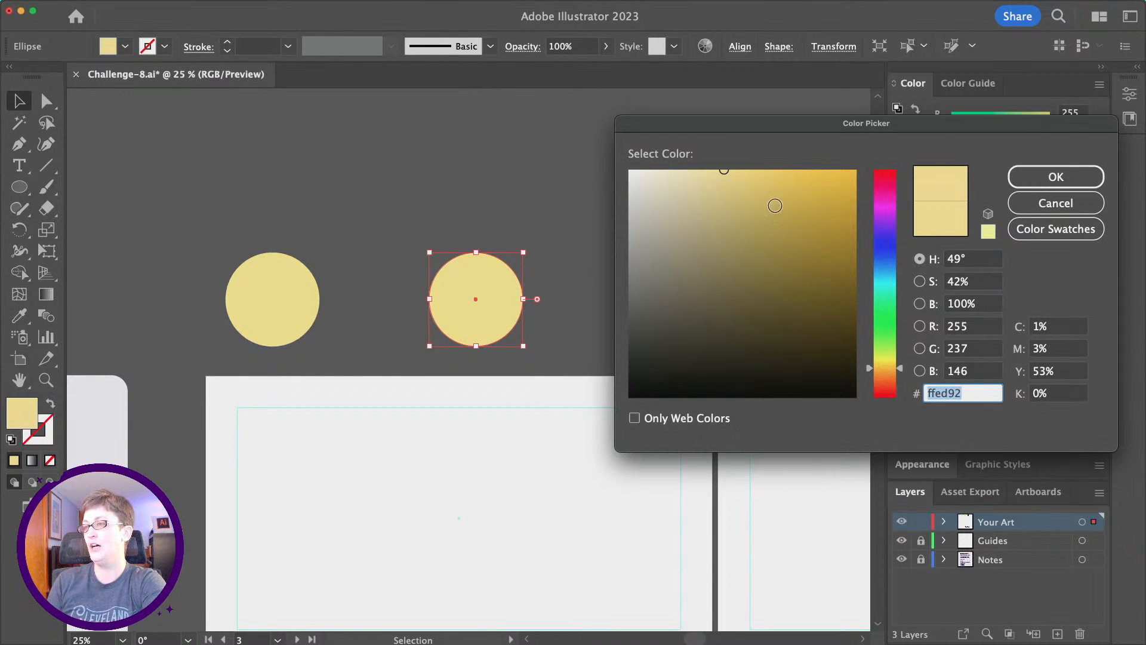
{"action": "type", "text": "ff9494"}
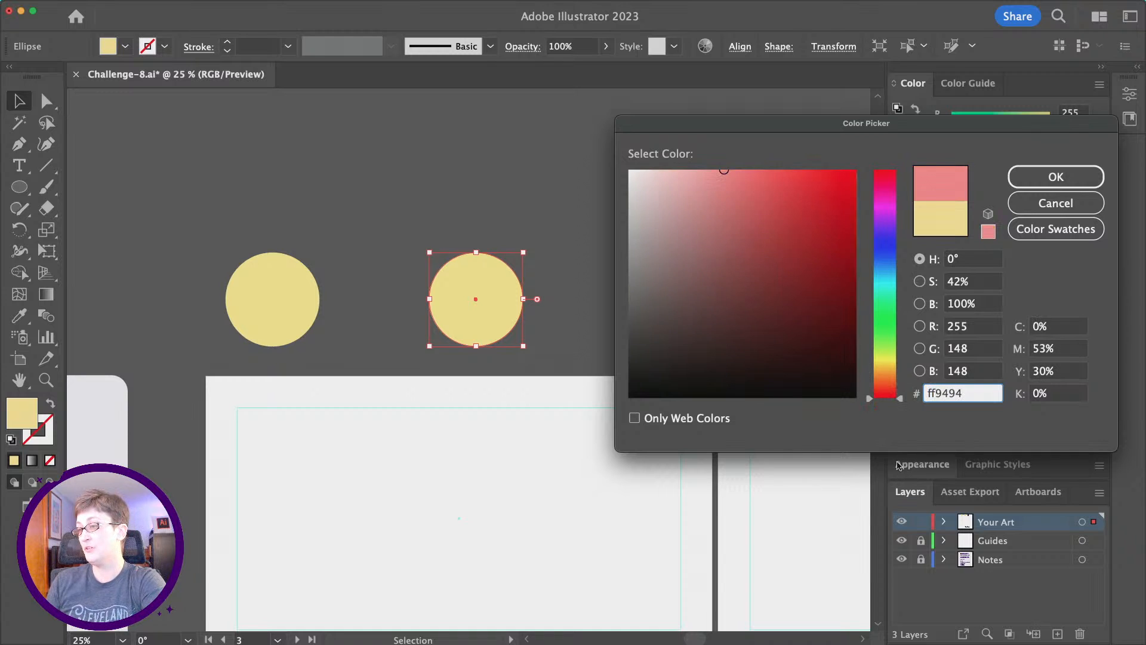
{"action": "left_click", "coordinate": [893, 384]}
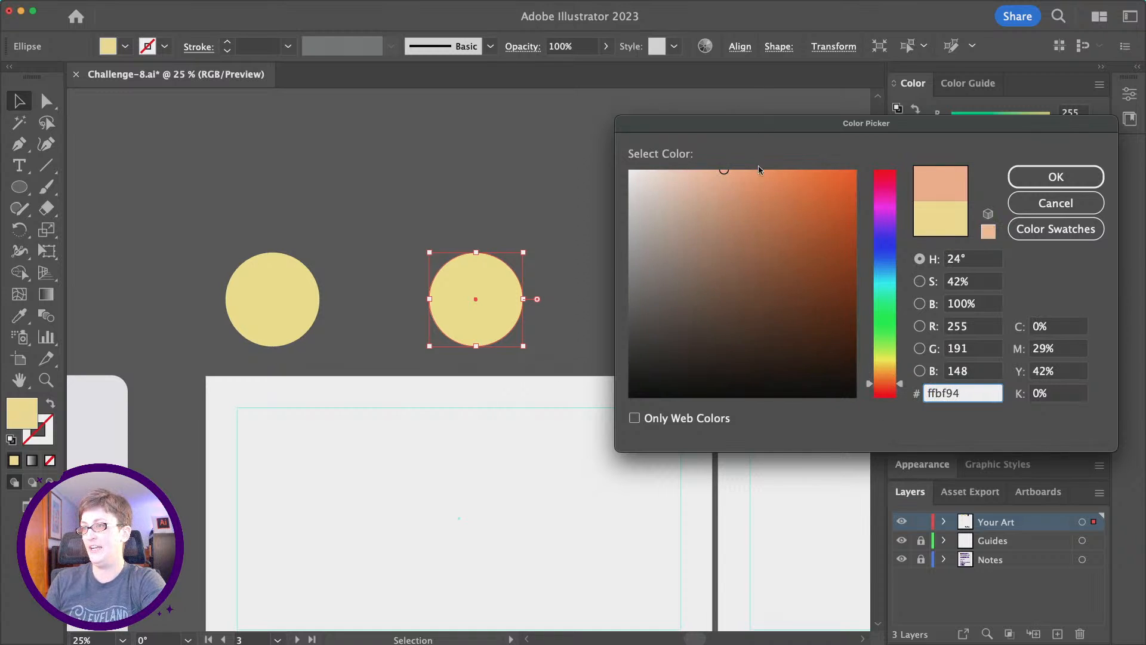
{"action": "left_click_drag", "start_coordinate": [759, 170], "coordinate": [827, 151]}
{"action": "left_click_drag", "start_coordinate": [899, 385], "coordinate": [898, 389]}
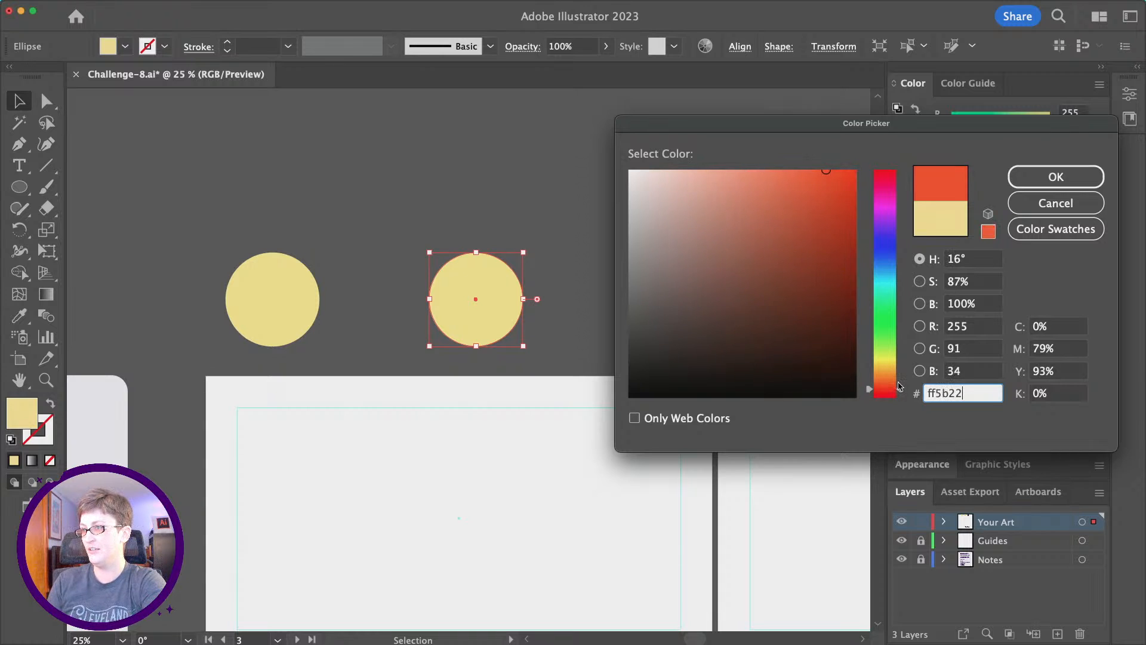
{"action": "left_click", "coordinate": [1049, 173]}
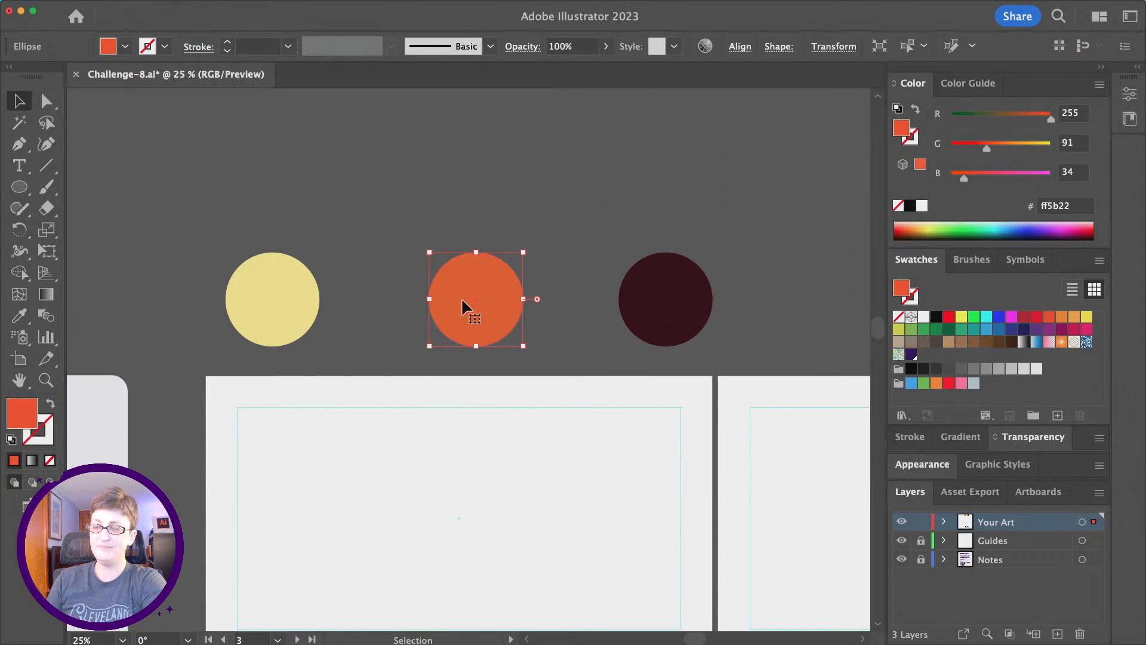
{"action": "left_click", "coordinate": [315, 183]}
{"action": "left_click", "coordinate": [279, 314]}
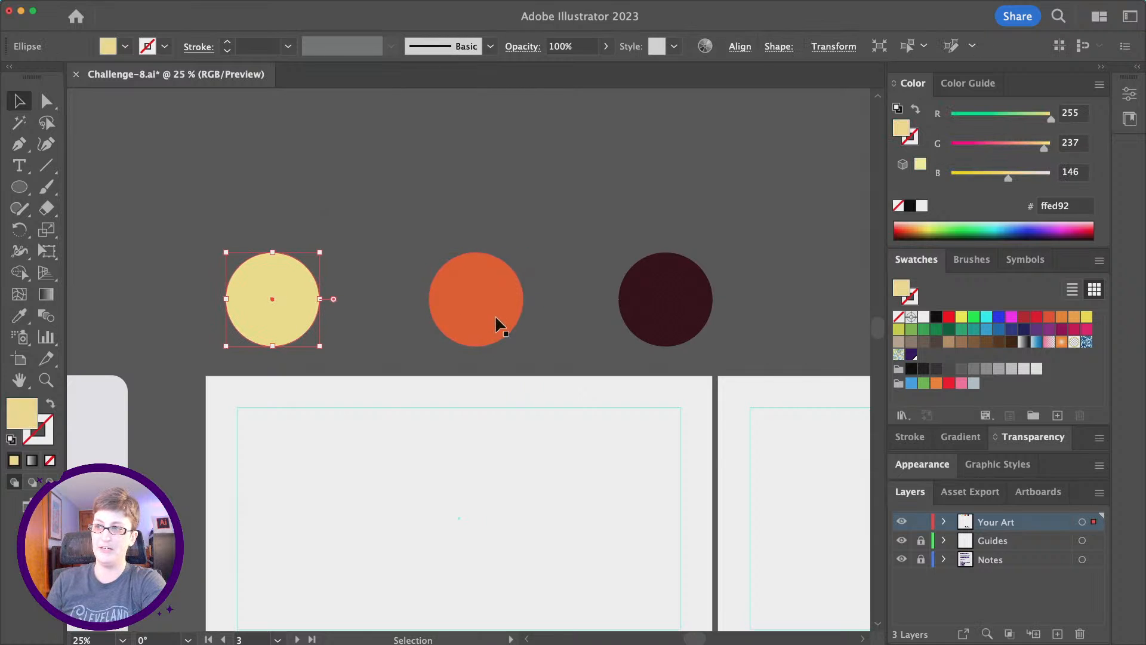
{"action": "left_click", "coordinate": [497, 315]}
{"action": "left_click", "coordinate": [667, 317]}
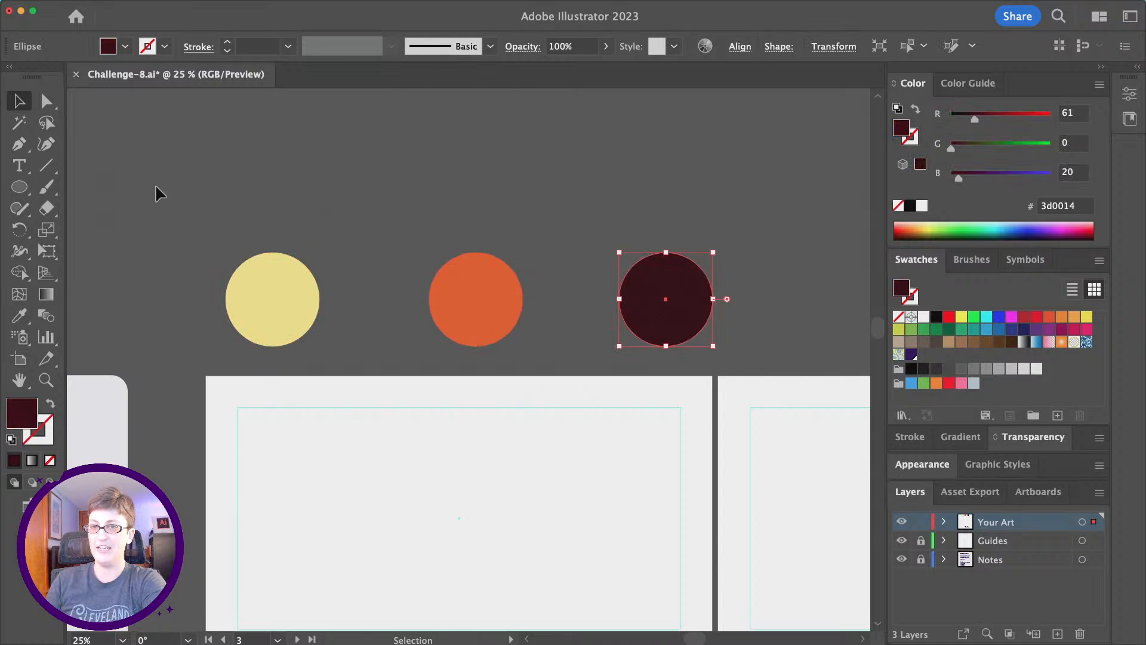
{"action": "left_click", "coordinate": [296, 211]}
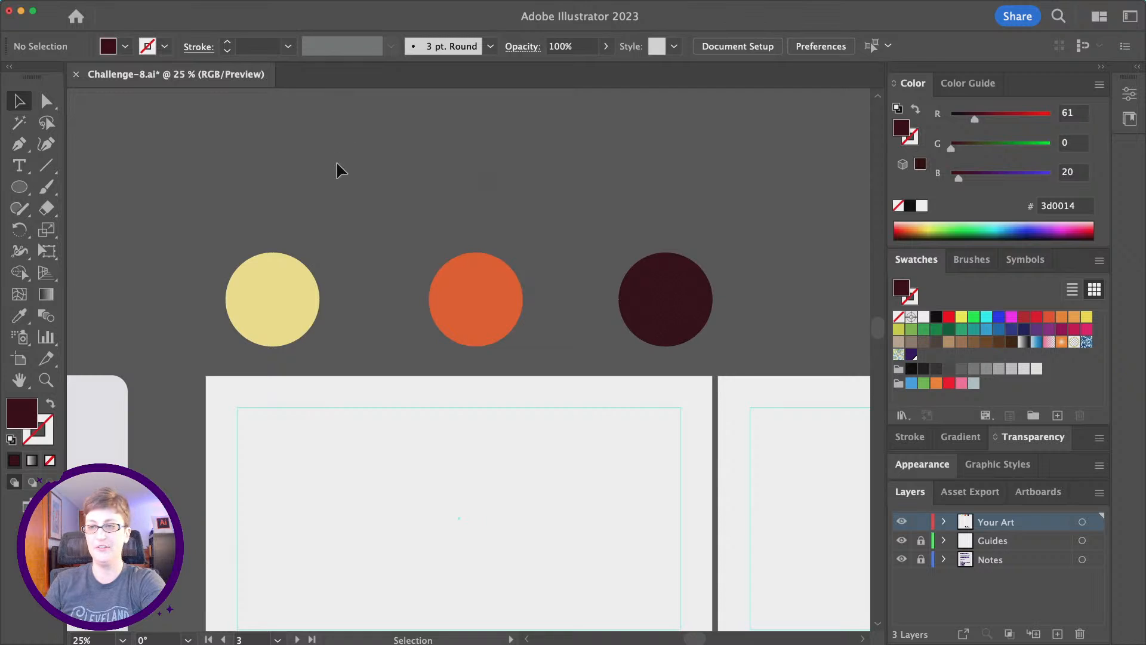
Blend the yellow, orange and dark circles together with the Blend tool.
{"action": "key", "text": "super+a"}
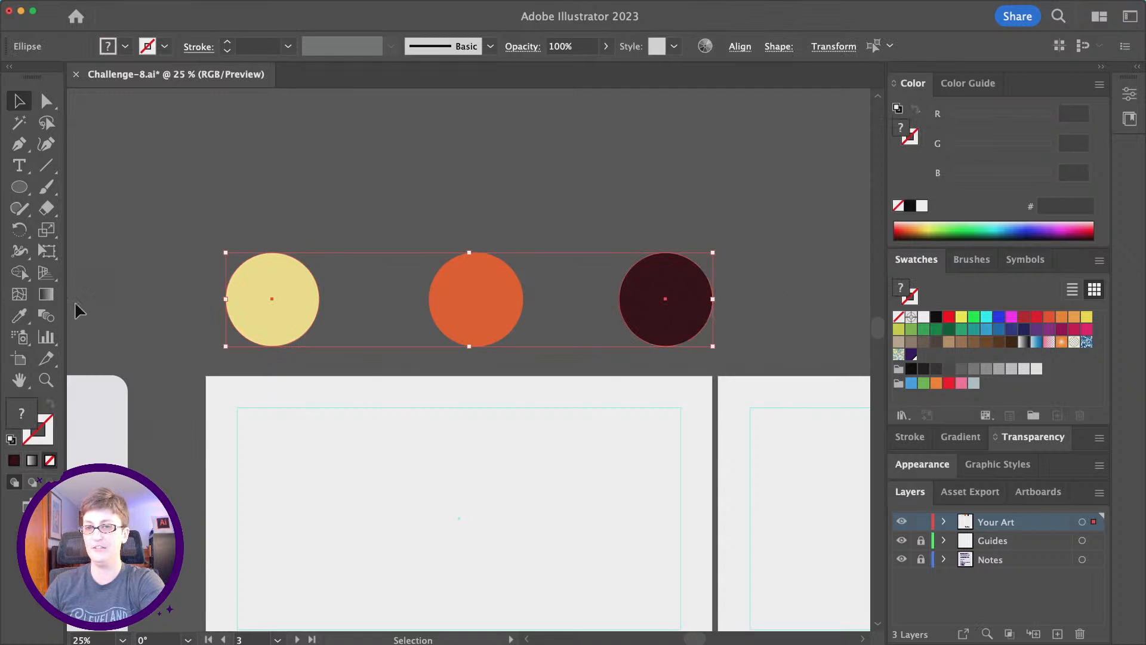
{"action": "left_click", "coordinate": [44, 318]}
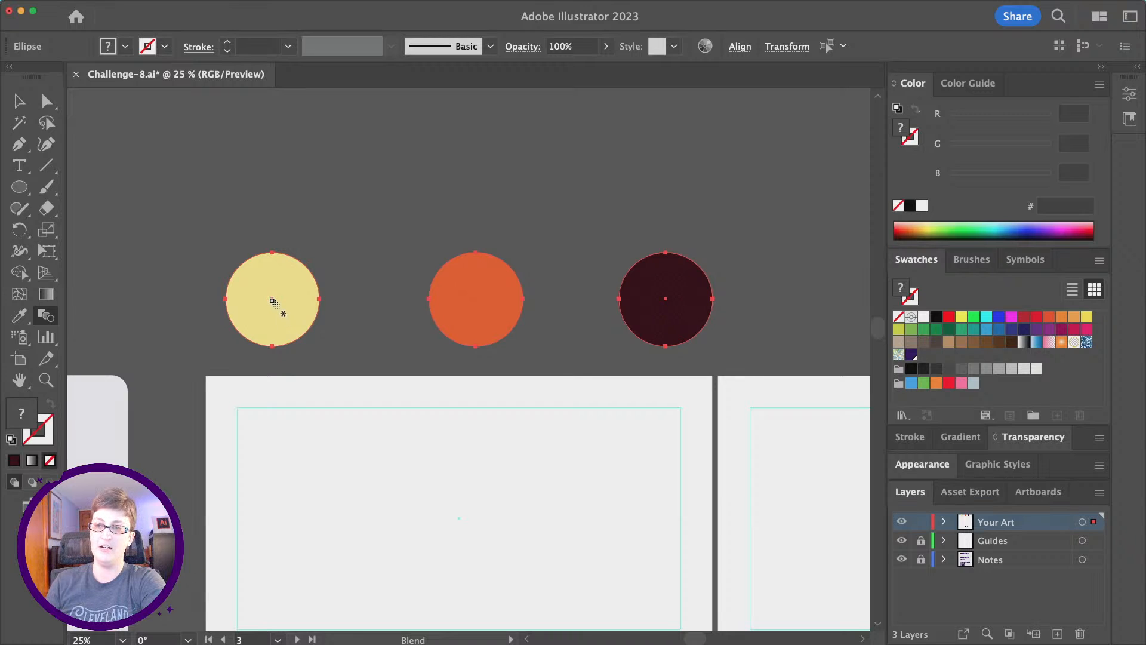
{"action": "left_click", "coordinate": [270, 301]}
{"action": "left_click", "coordinate": [496, 302]}
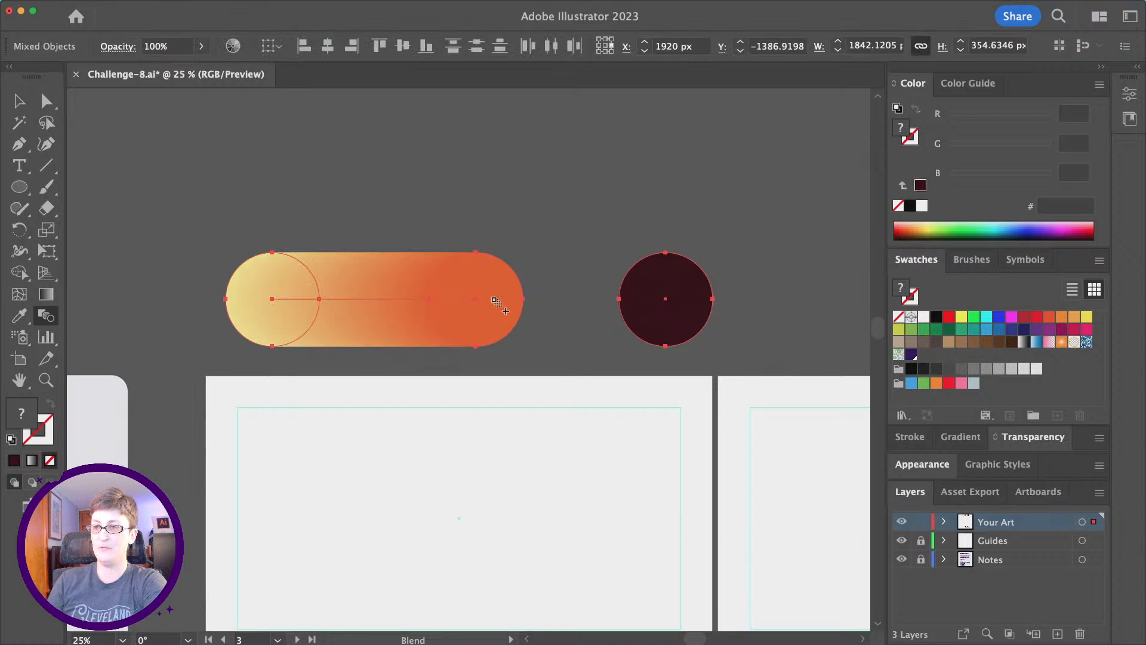
{"action": "left_click", "coordinate": [640, 294]}
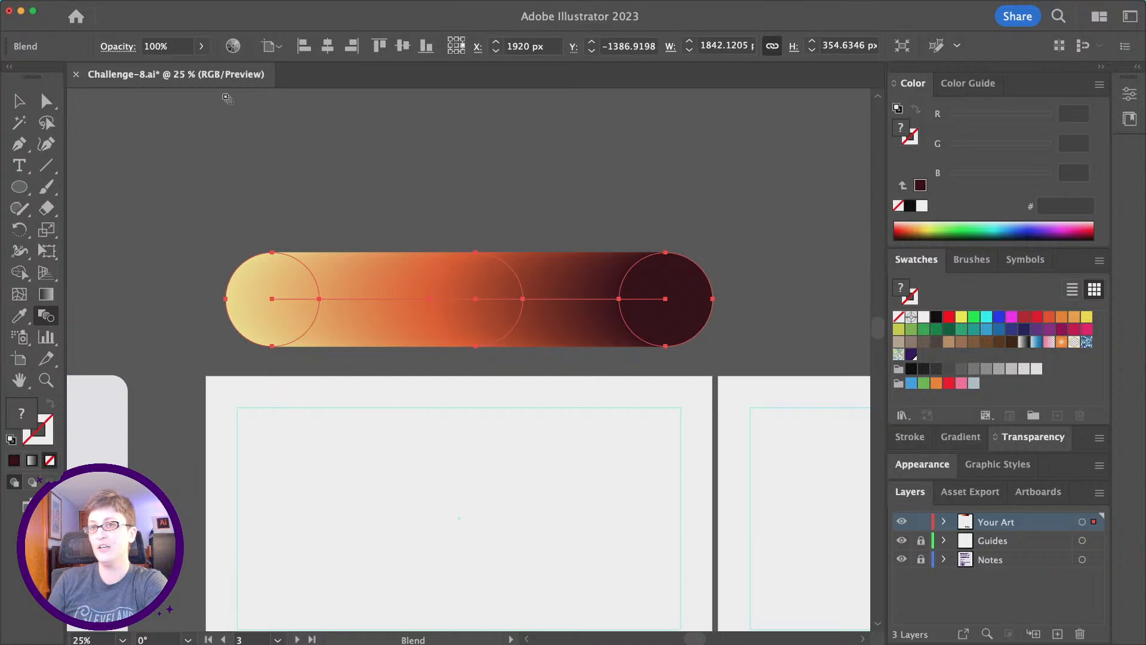
Set the blend's spacing to Specified Steps of 1 in Blend Options.
{"action": "mouse_move", "coordinate": [88, 5]}
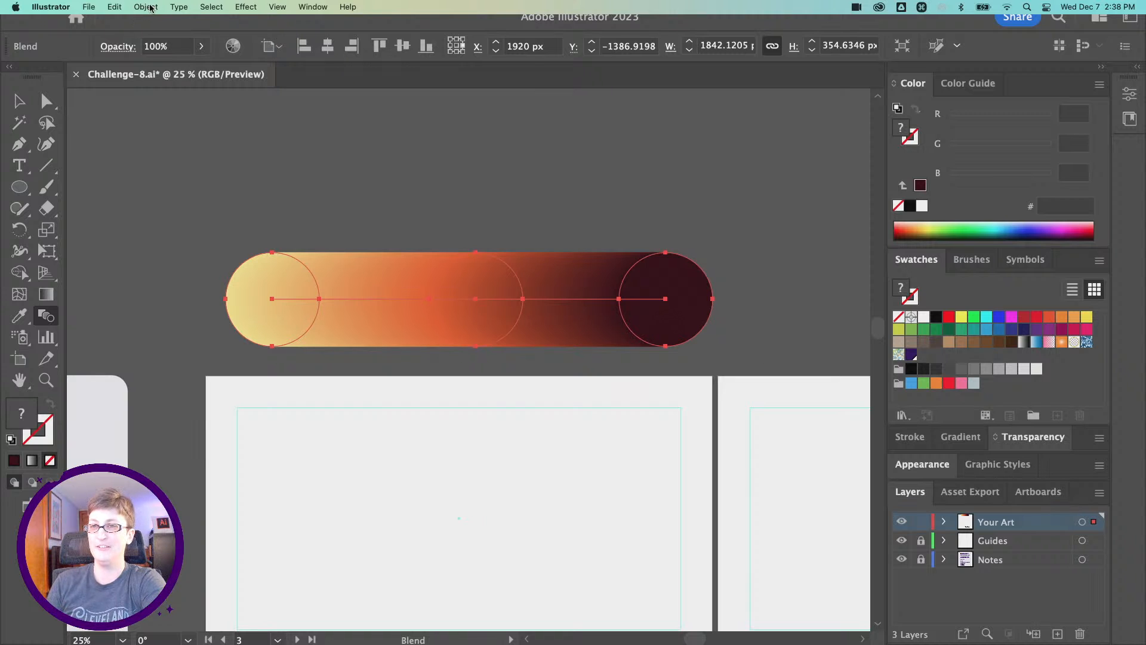
{"action": "left_click", "coordinate": [115, 7]}
{"action": "mouse_move", "coordinate": [146, 6]}
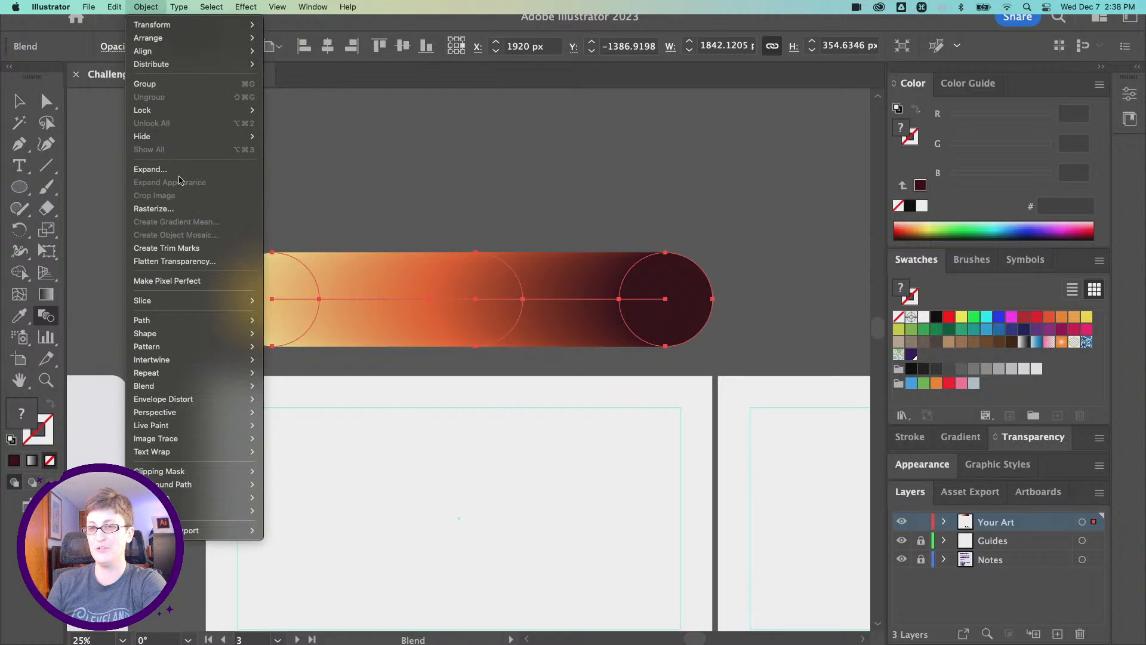
{"action": "mouse_move", "coordinate": [231, 386]}
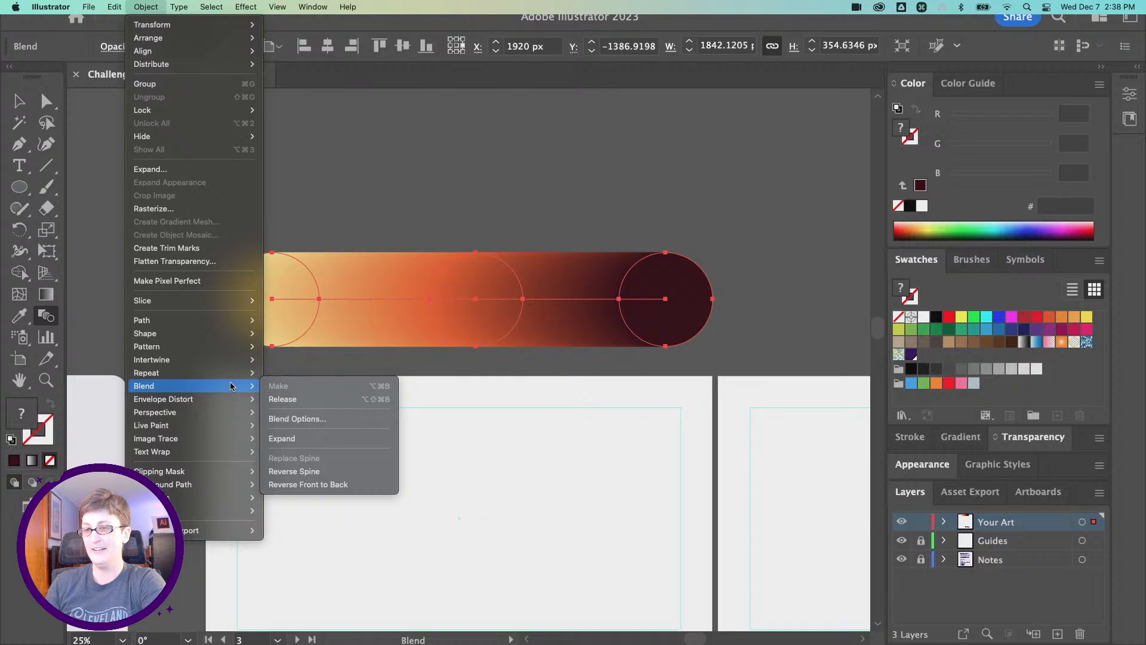
{"action": "left_click", "coordinate": [303, 418]}
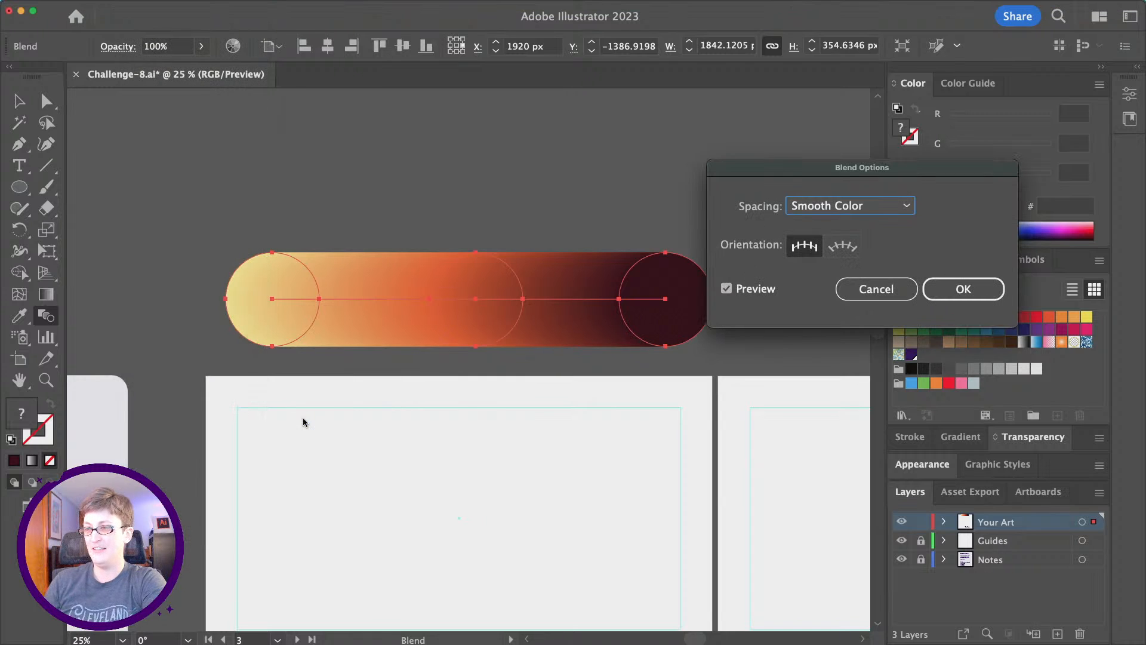
{"action": "left_click", "coordinate": [876, 210]}
{"action": "left_click", "coordinate": [848, 243]}
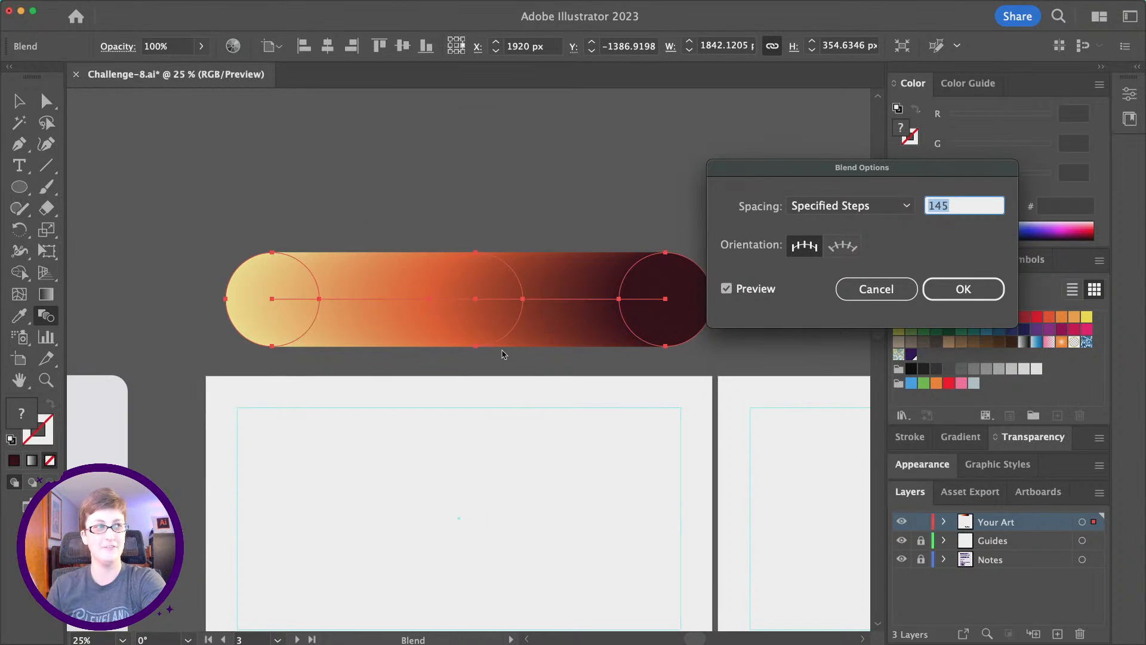
{"action": "type", "text": "1"}
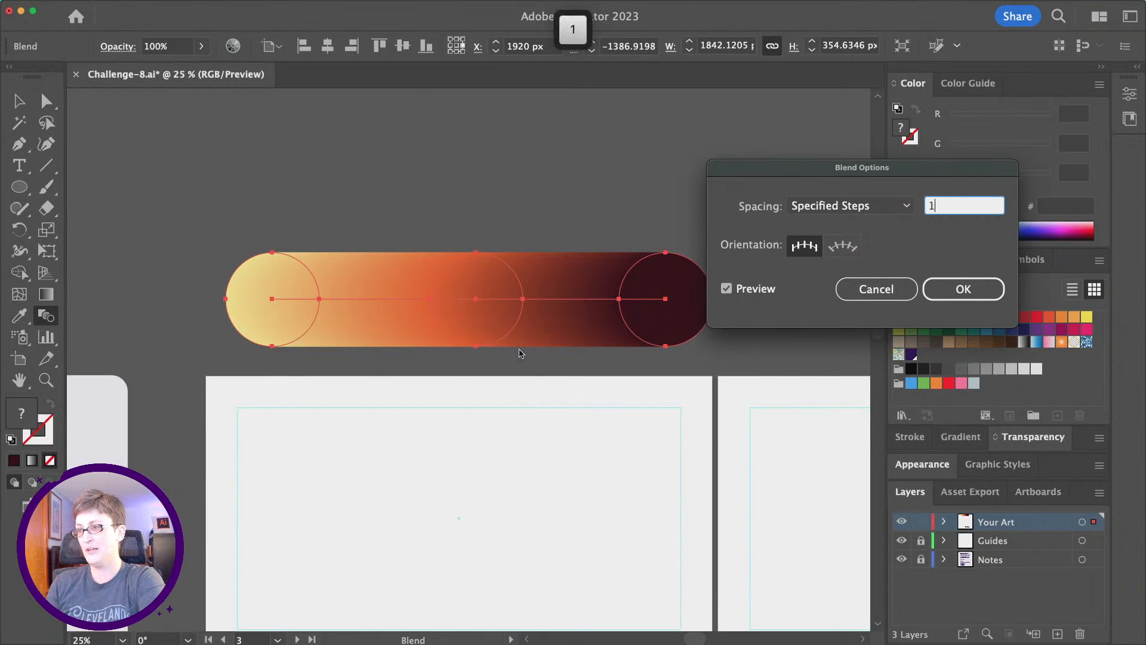
{"action": "key", "text": "Tab"}
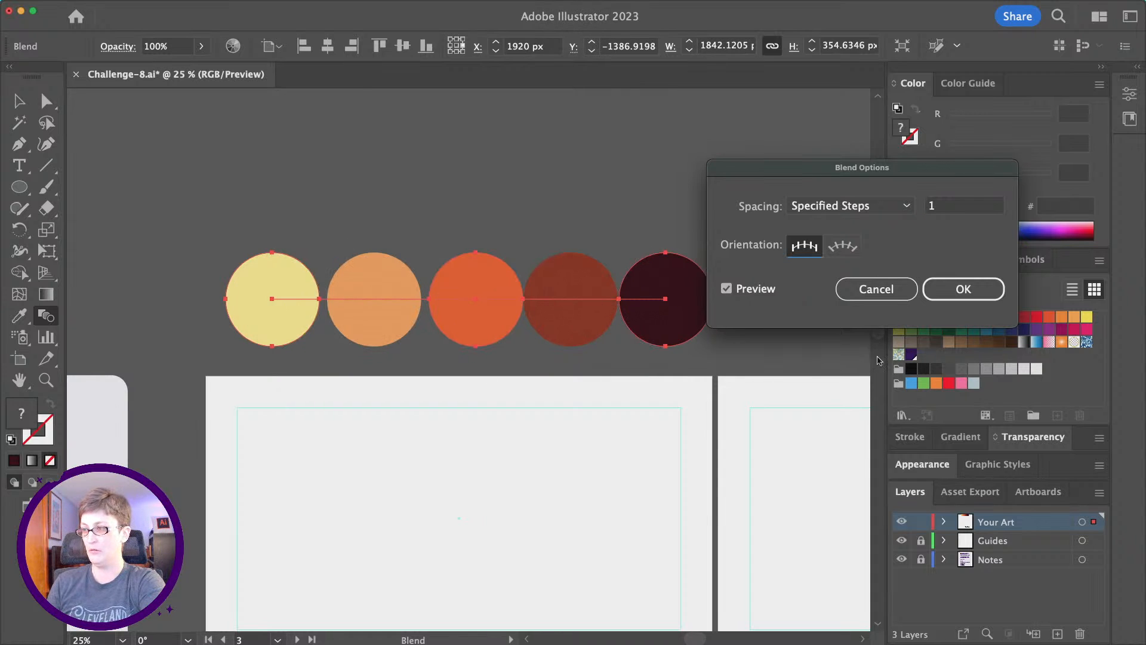
{"action": "left_click", "coordinate": [963, 289]}
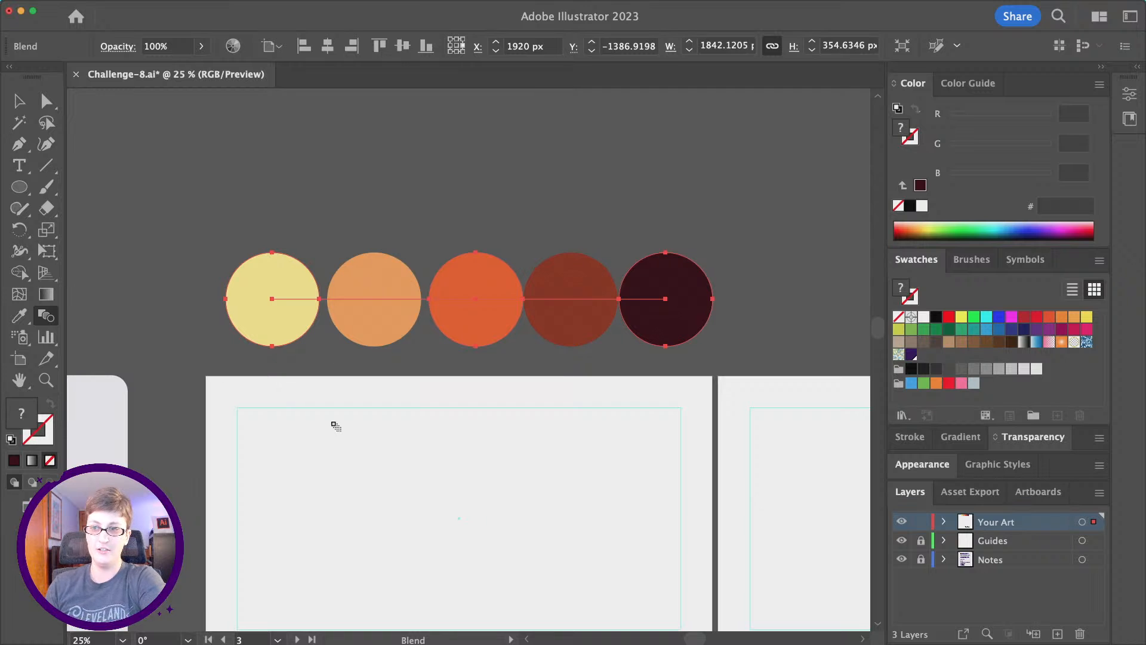
Move the five-circle palette down into the lower-left colors artboard.
{"action": "scroll", "coordinate": [305, 409], "scroll_direction": "down", "scroll_amount": 2}
{"action": "key", "text": "super+minus"}
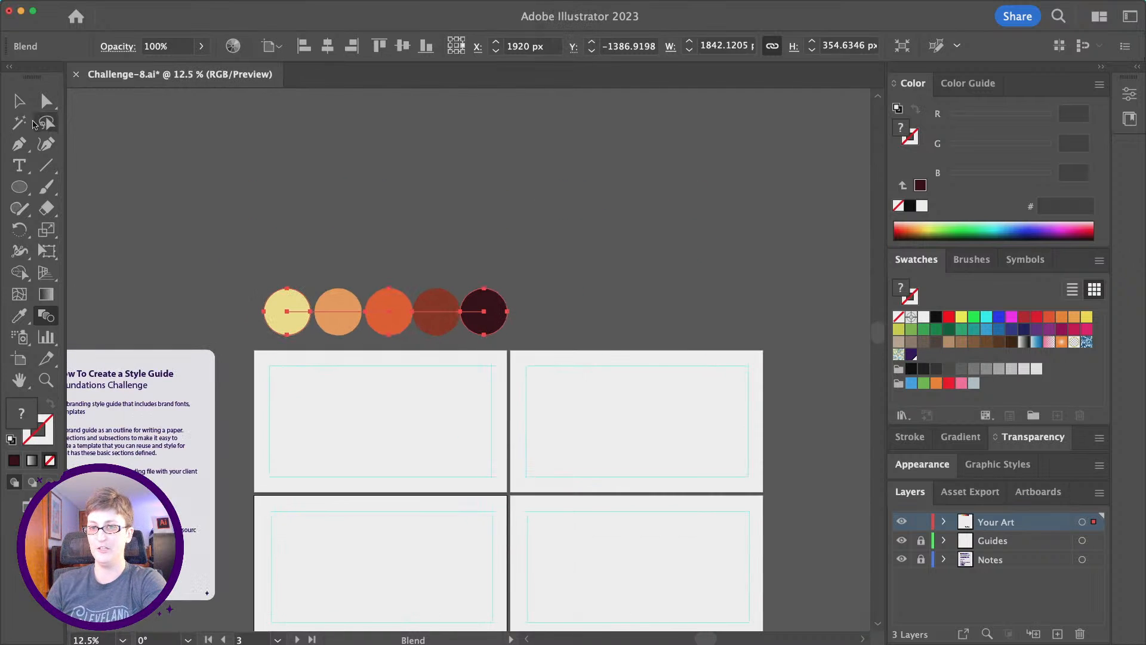
{"action": "left_click", "coordinate": [19, 101]}
{"action": "scroll", "coordinate": [626, 606], "scroll_direction": "down", "scroll_amount": 3}
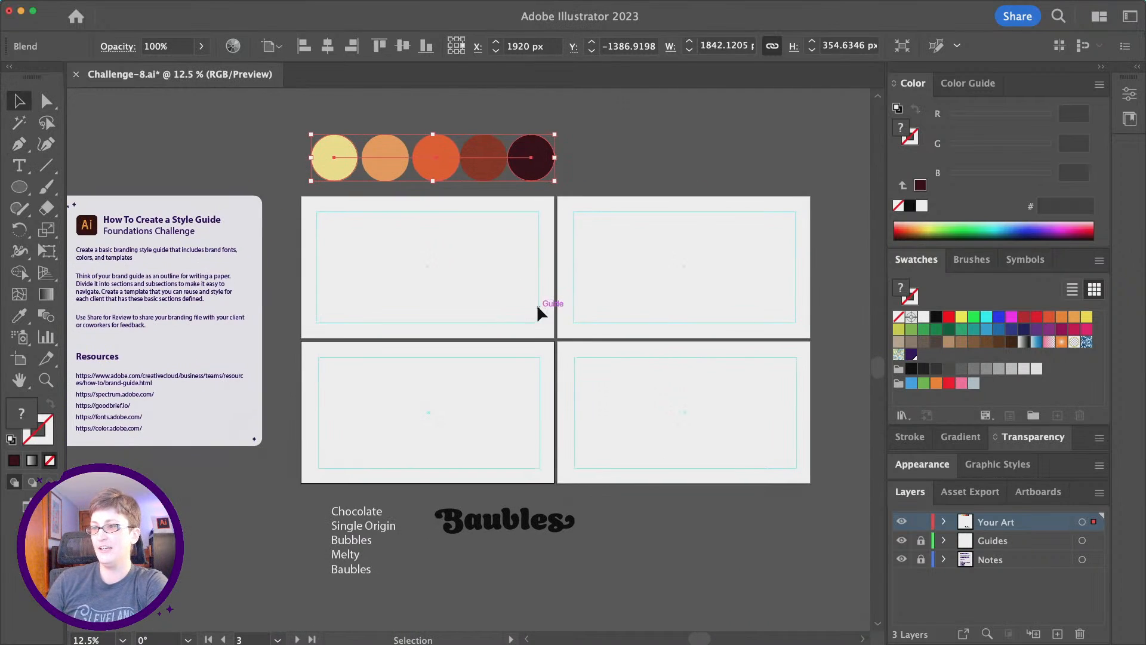
{"action": "left_click_drag", "start_coordinate": [544, 178], "coordinate": [552, 410]}
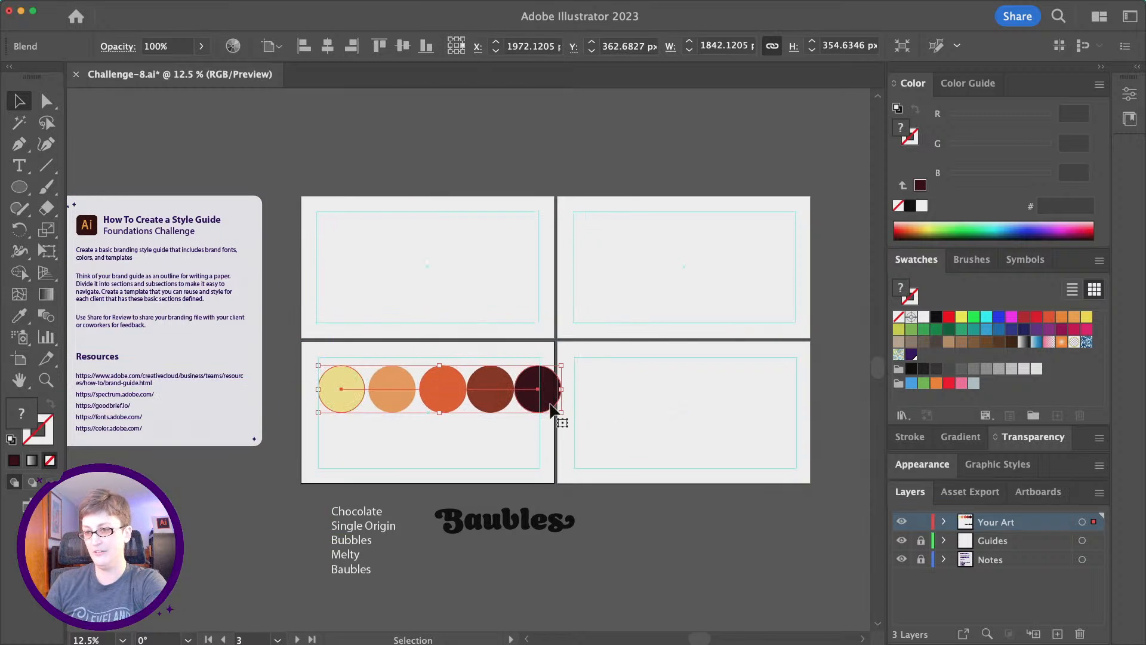
{"action": "scroll", "coordinate": [552, 411], "scroll_direction": "up", "scroll_amount": 3}
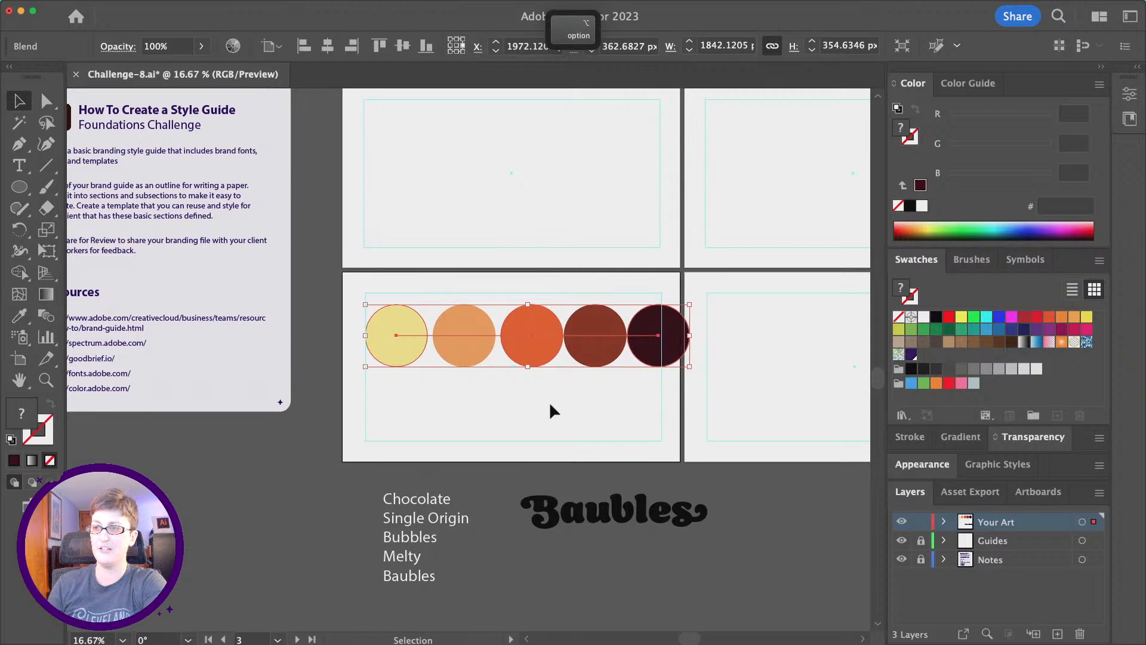
{"action": "scroll", "coordinate": [551, 411], "scroll_direction": "up", "scroll_amount": 2}
{"action": "left_click", "coordinate": [551, 409]}
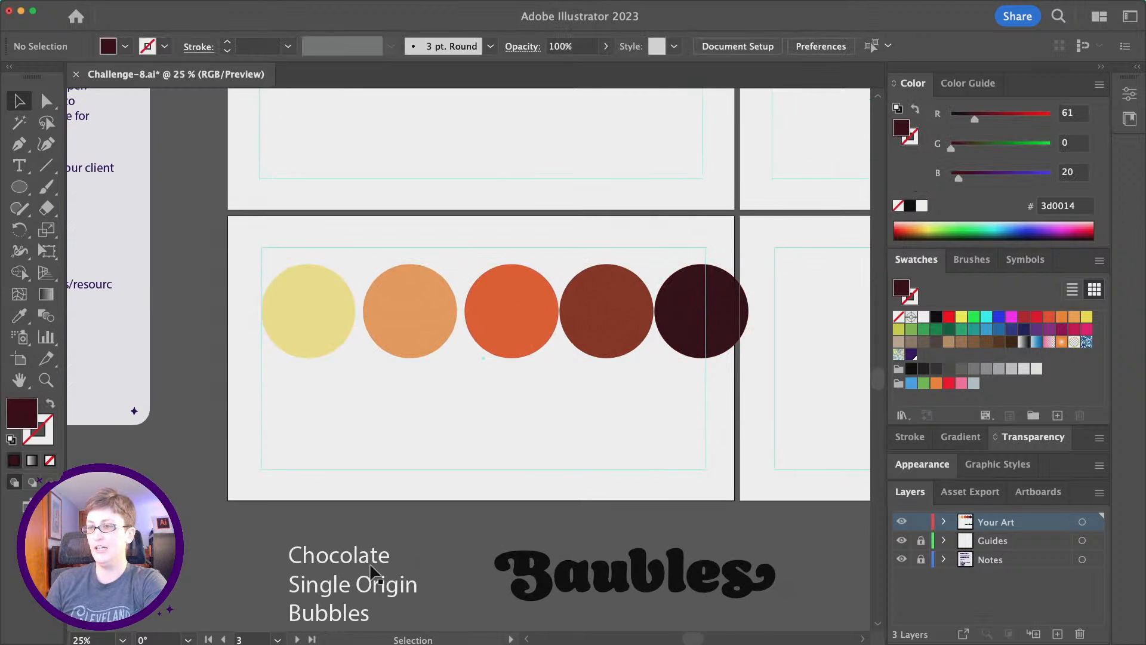
Scale the circle palette down proportionally and nudge it lower on the artboard.
{"action": "scroll", "coordinate": [770, 394], "scroll_direction": "right", "scroll_amount": 1}
{"action": "scroll", "coordinate": [762, 388], "scroll_direction": "right", "scroll_amount": 4}
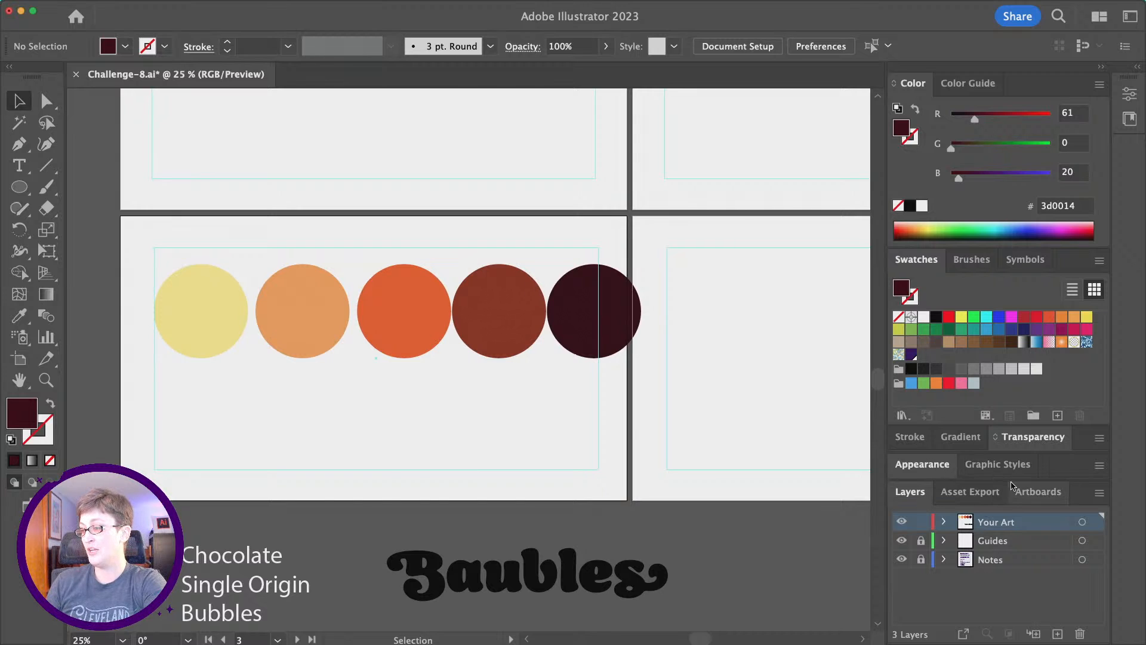
{"action": "left_click", "coordinate": [1040, 492]}
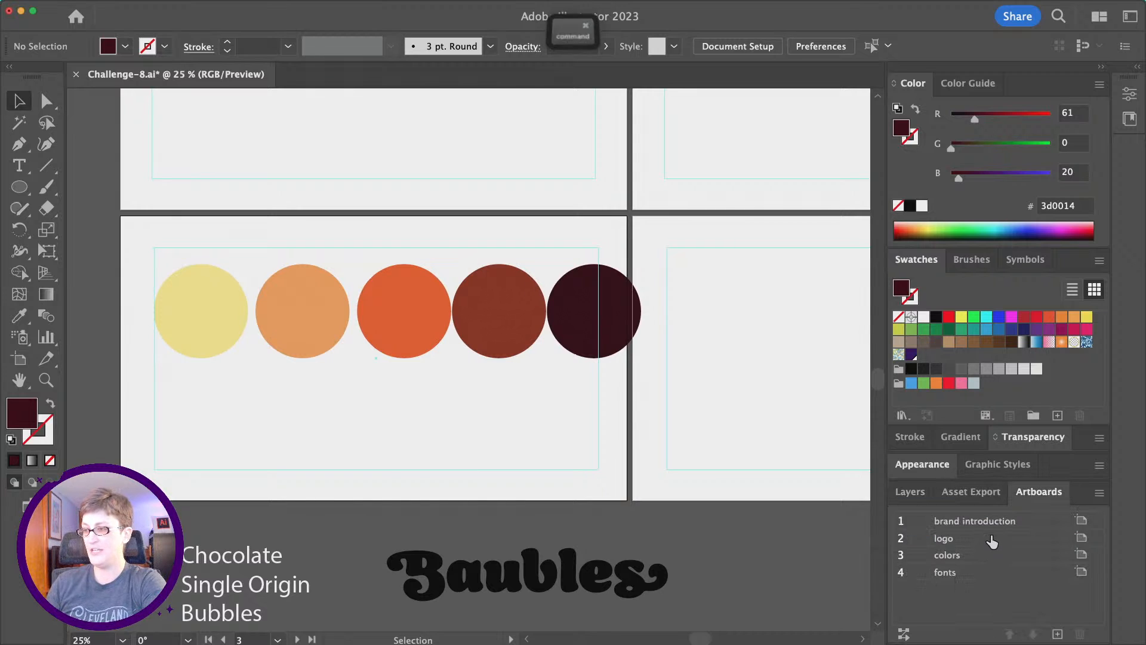
{"action": "scroll", "coordinate": [992, 541], "scroll_direction": "up", "scroll_amount": 3}
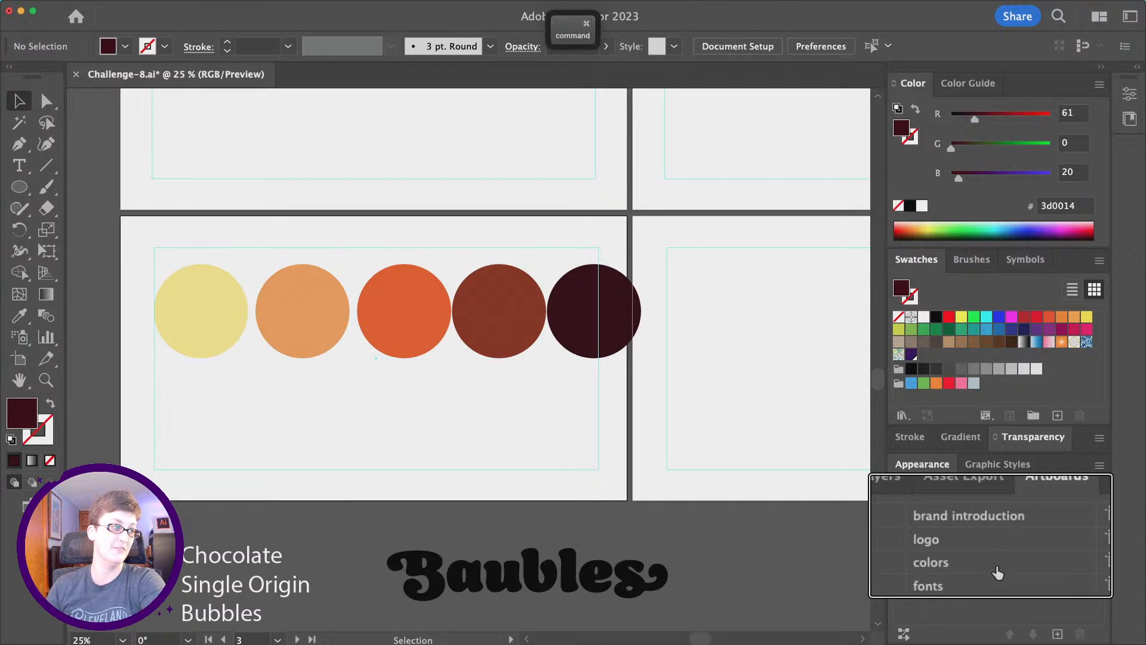
{"action": "scroll", "coordinate": [996, 564], "scroll_direction": "down", "scroll_amount": 3}
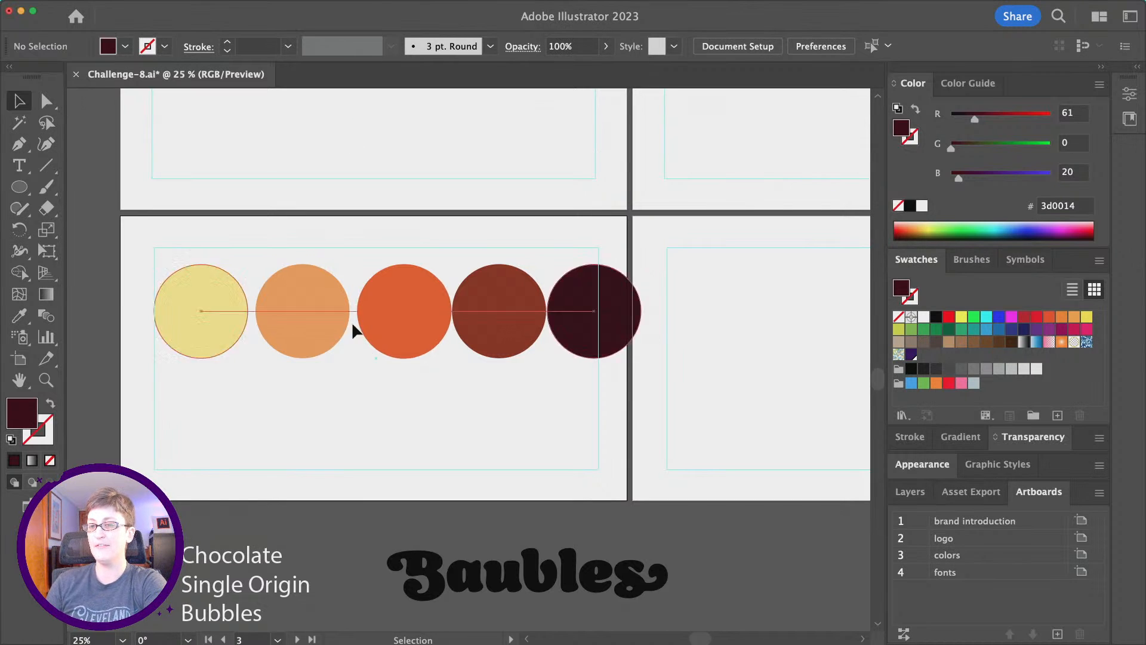
{"action": "left_click", "coordinate": [419, 312]}
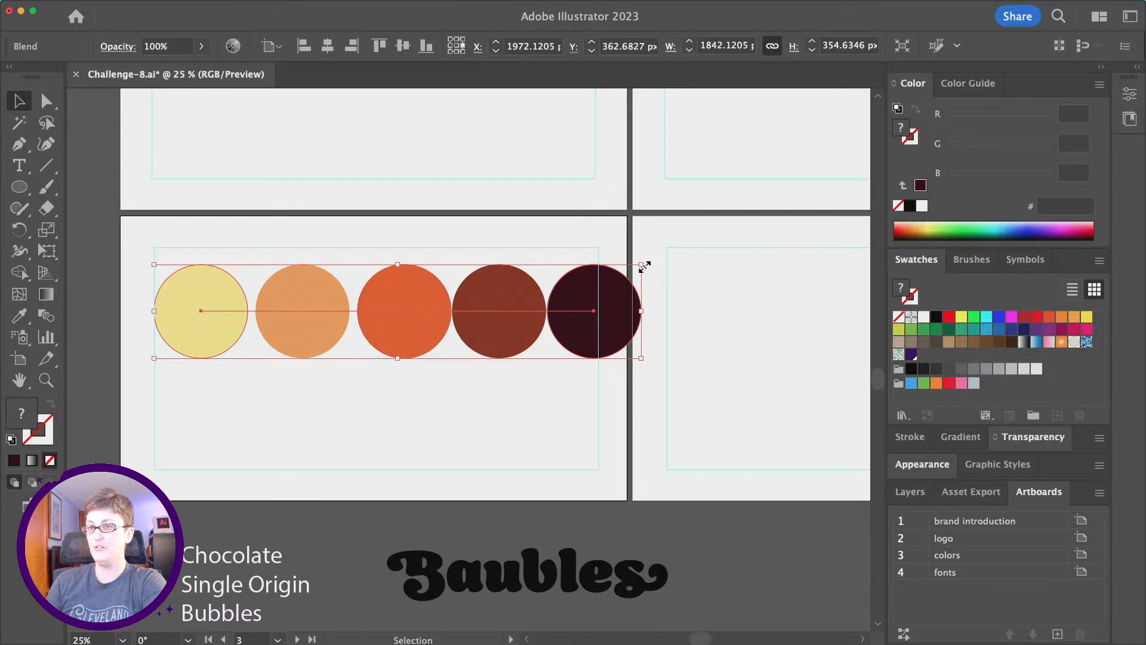
{"action": "left_click_drag", "start_coordinate": [644, 266], "coordinate": [521, 299]}
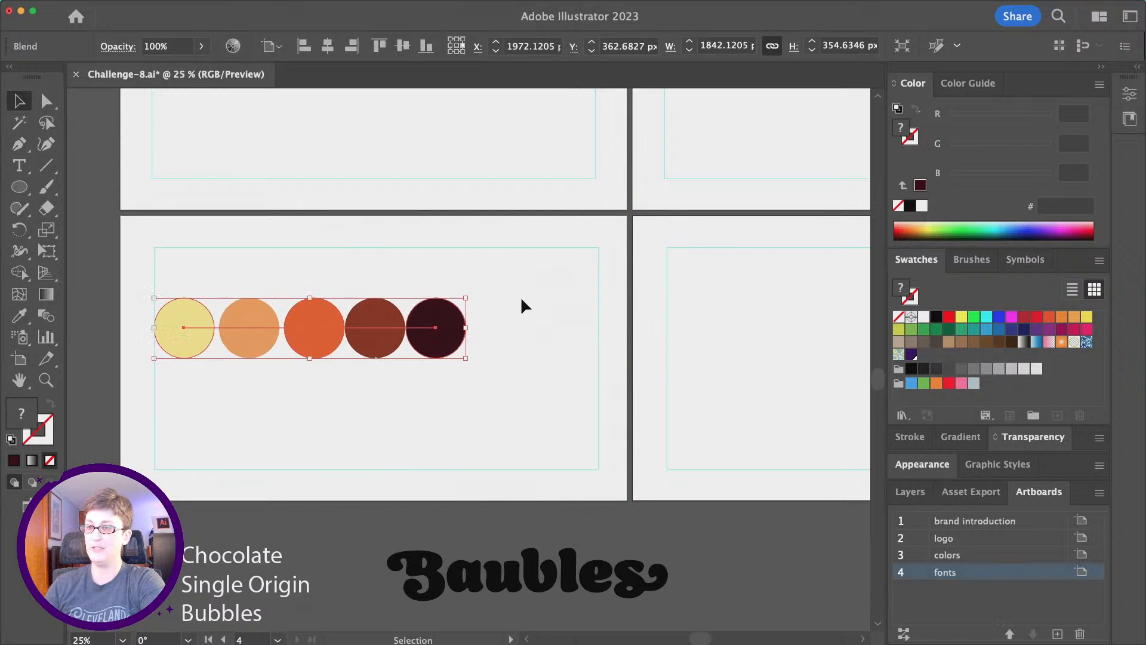
{"action": "left_click_drag", "start_coordinate": [439, 350], "coordinate": [438, 375]}
{"action": "left_click", "coordinate": [540, 352]}
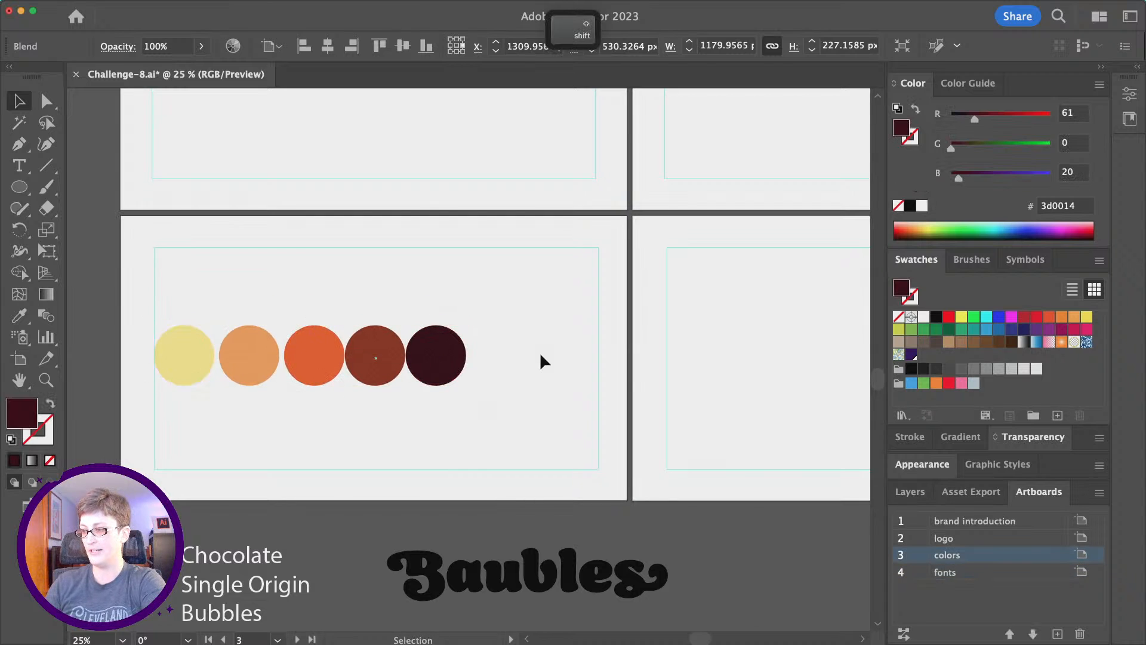
Review the artboard layout, then zoom the canvas back in to 25%.
{"action": "scroll", "coordinate": [541, 355], "scroll_direction": "up", "scroll_amount": 2}
{"action": "scroll", "coordinate": [754, 248], "scroll_direction": "up", "scroll_amount": 3}
{"action": "scroll", "coordinate": [753, 248], "scroll_direction": "right", "scroll_amount": 1}
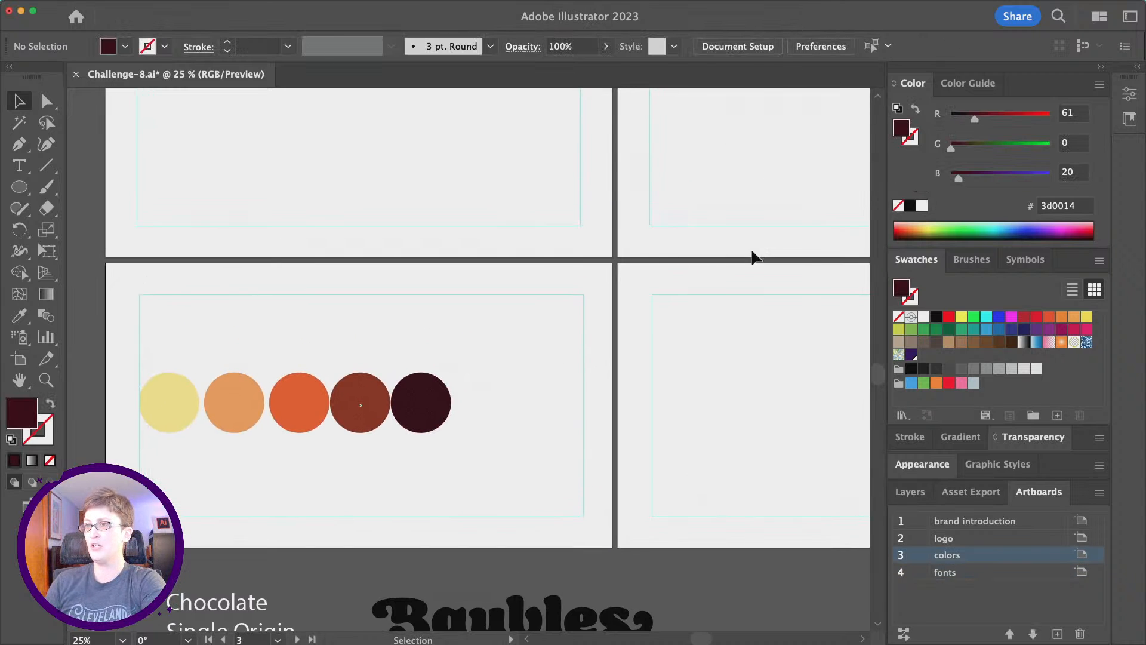
{"action": "scroll", "coordinate": [704, 335], "scroll_direction": "down", "scroll_amount": 1, "text": "alt"}
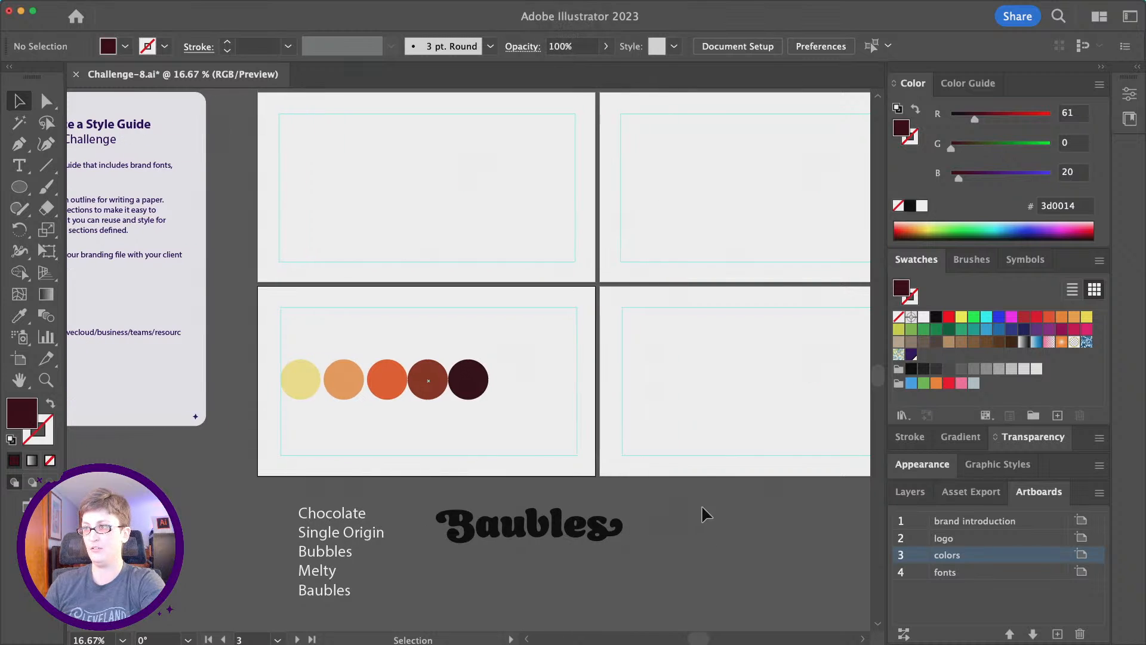
{"action": "scroll", "coordinate": [686, 336], "scroll_direction": "down", "scroll_amount": 1, "text": "alt"}
{"action": "scroll", "coordinate": [734, 374], "scroll_direction": "right", "scroll_amount": 2}
{"action": "scroll", "coordinate": [735, 374], "scroll_direction": "down", "scroll_amount": 1}
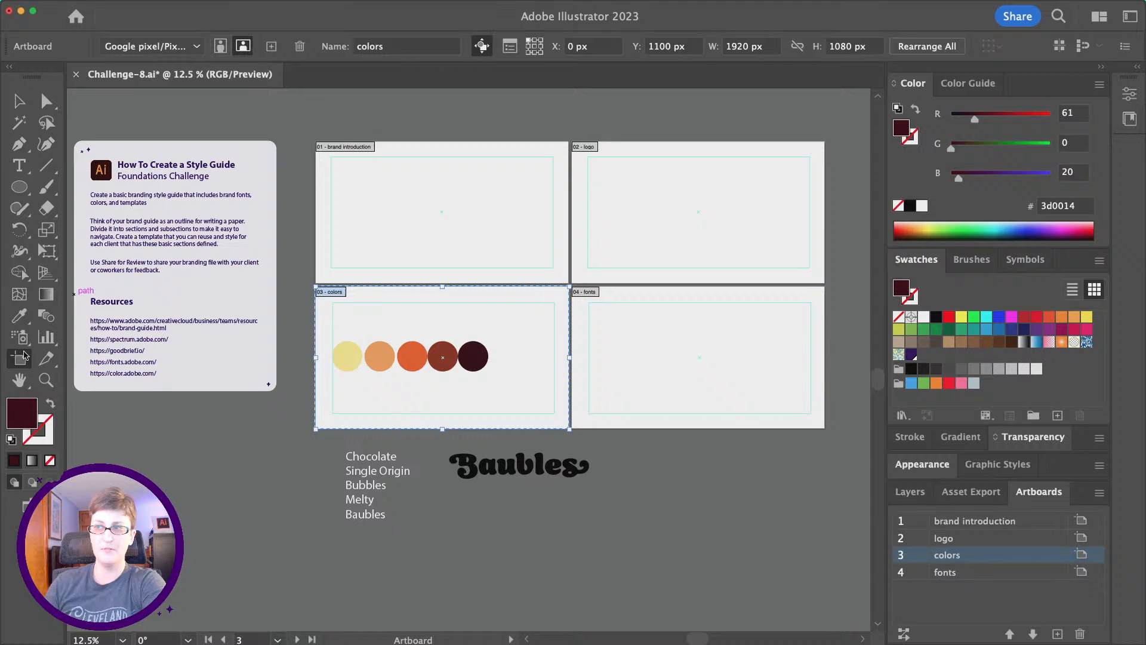
{"action": "left_click", "coordinate": [19, 359]}
{"action": "scroll", "coordinate": [417, 197], "scroll_direction": "up", "scroll_amount": 1, "text": "alt"}
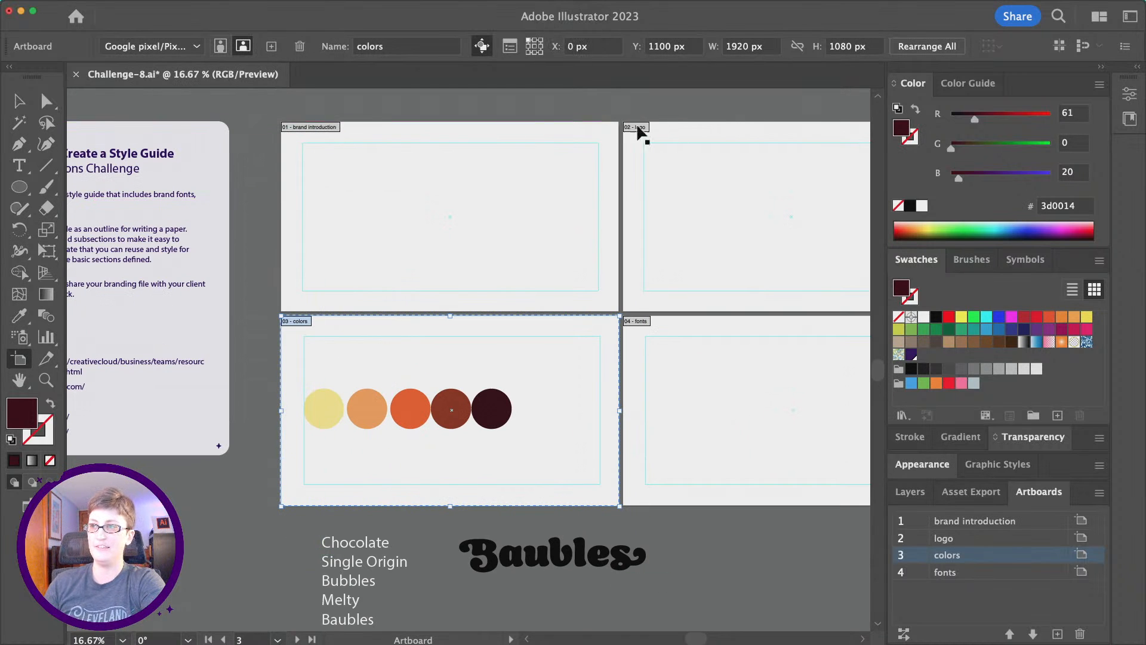
{"action": "scroll", "coordinate": [555, 275], "scroll_direction": "right", "scroll_amount": 2}
{"action": "scroll", "coordinate": [555, 274], "scroll_direction": "down", "scroll_amount": 2}
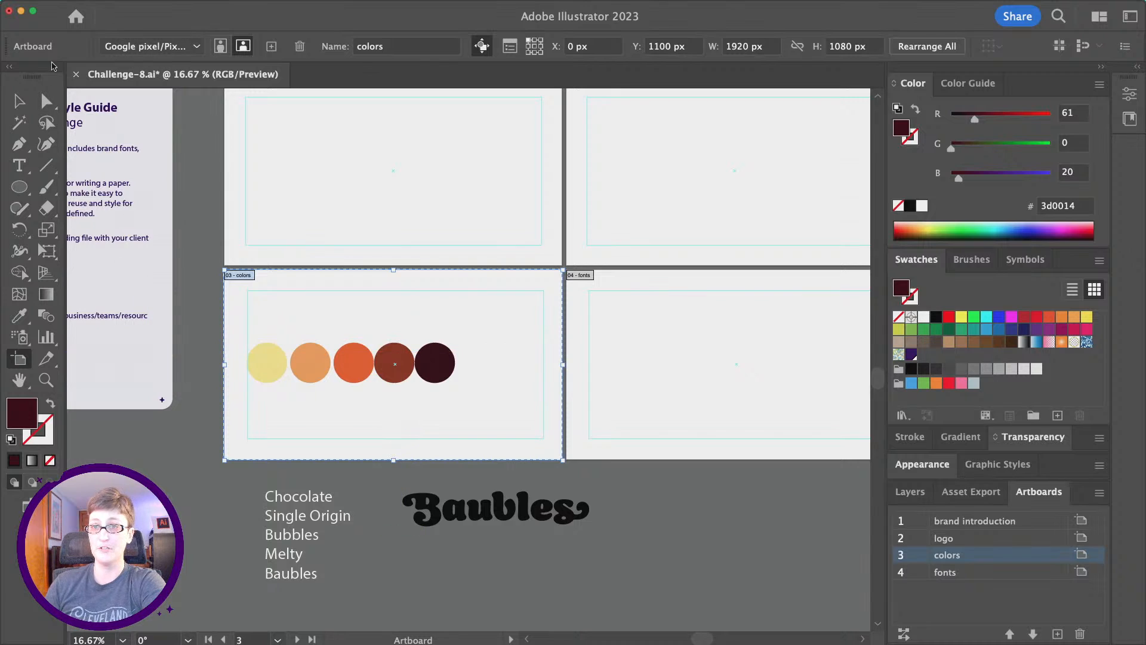
{"action": "scroll", "coordinate": [507, 190], "scroll_direction": "up", "scroll_amount": 1}
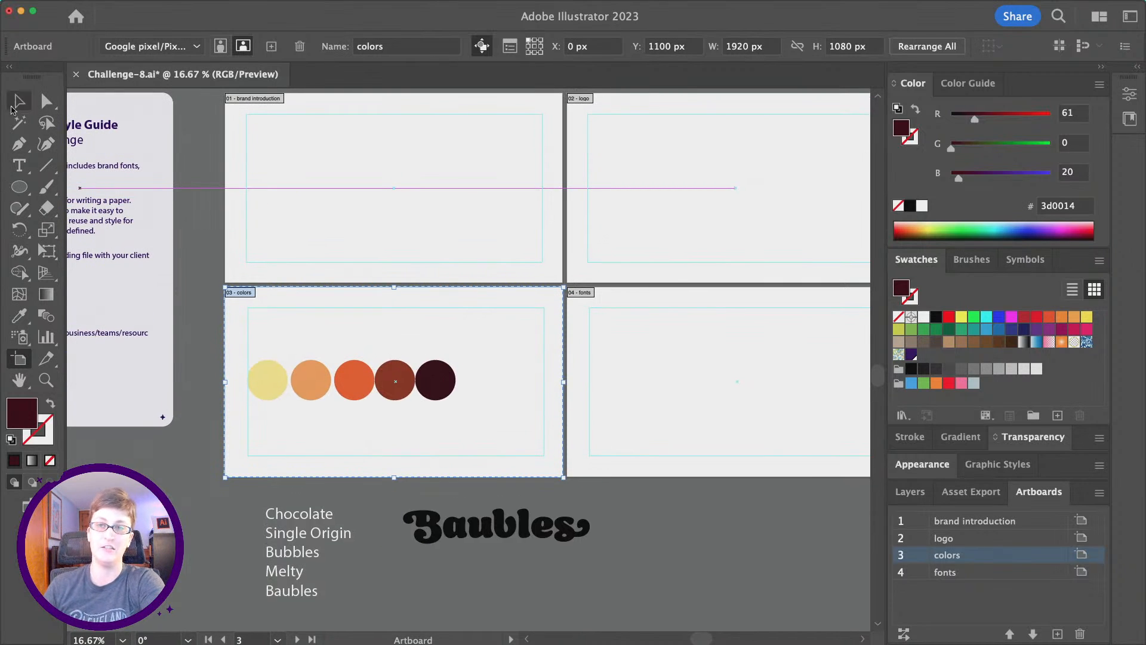
{"action": "left_click", "coordinate": [22, 111]}
{"action": "key", "text": "super+equal"}
{"action": "scroll", "coordinate": [439, 289], "scroll_direction": "up", "scroll_amount": 1}
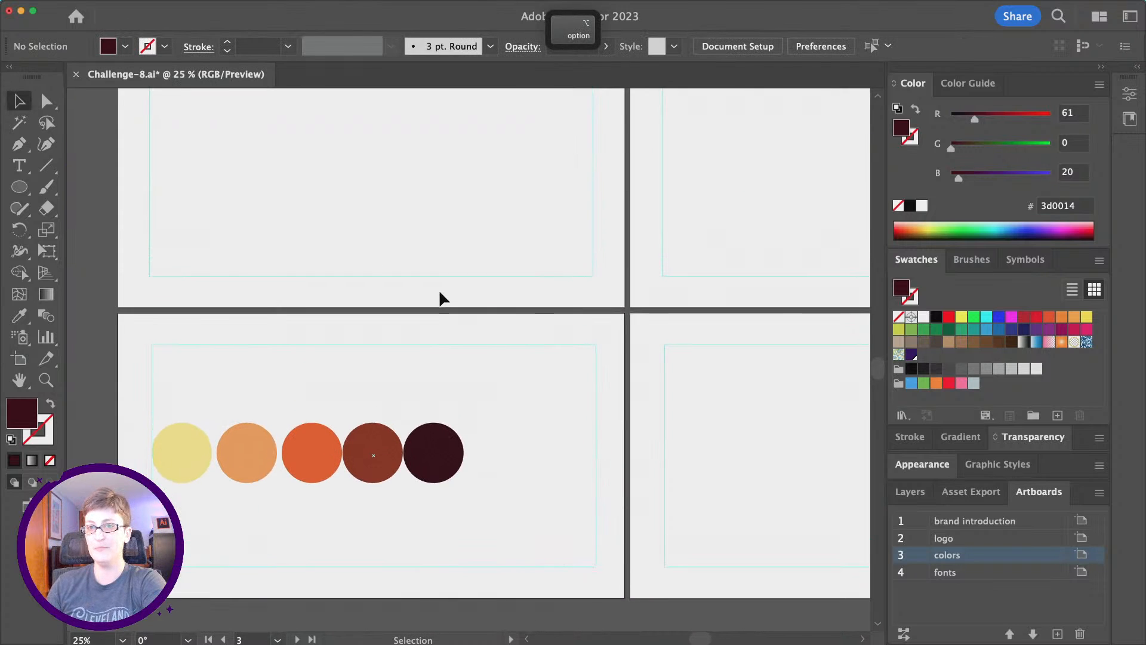
Place enlarged placeholder point text on the brand introduction artboard.
{"action": "left_click", "coordinate": [19, 166]}
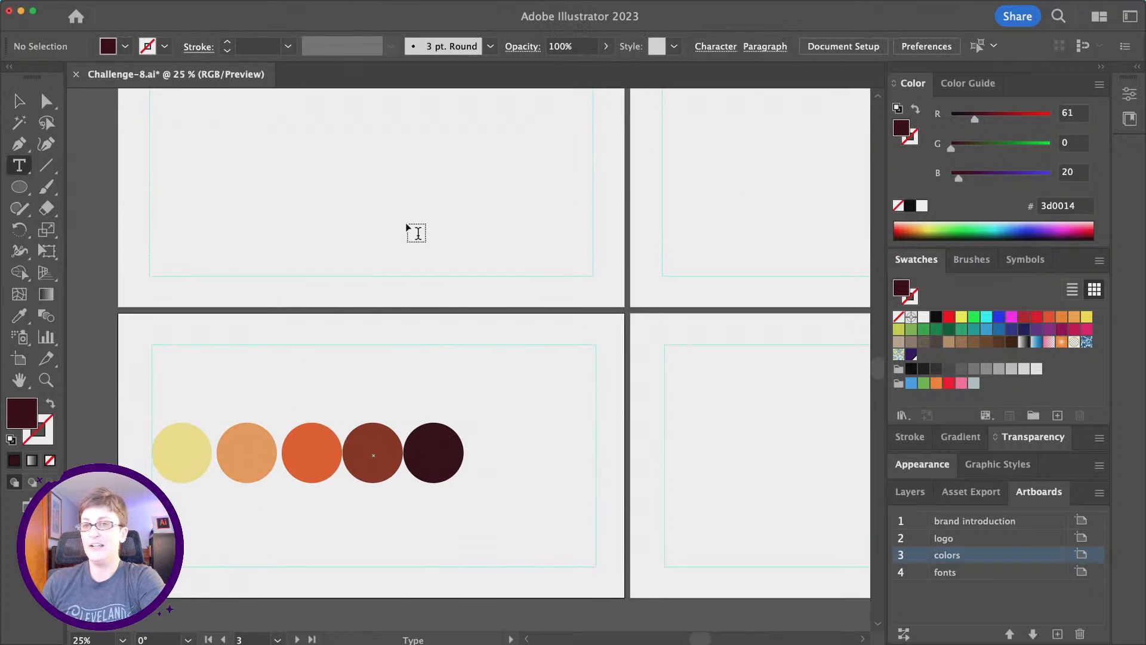
{"action": "left_click", "coordinate": [428, 228]}
{"action": "key", "text": "Escape"}
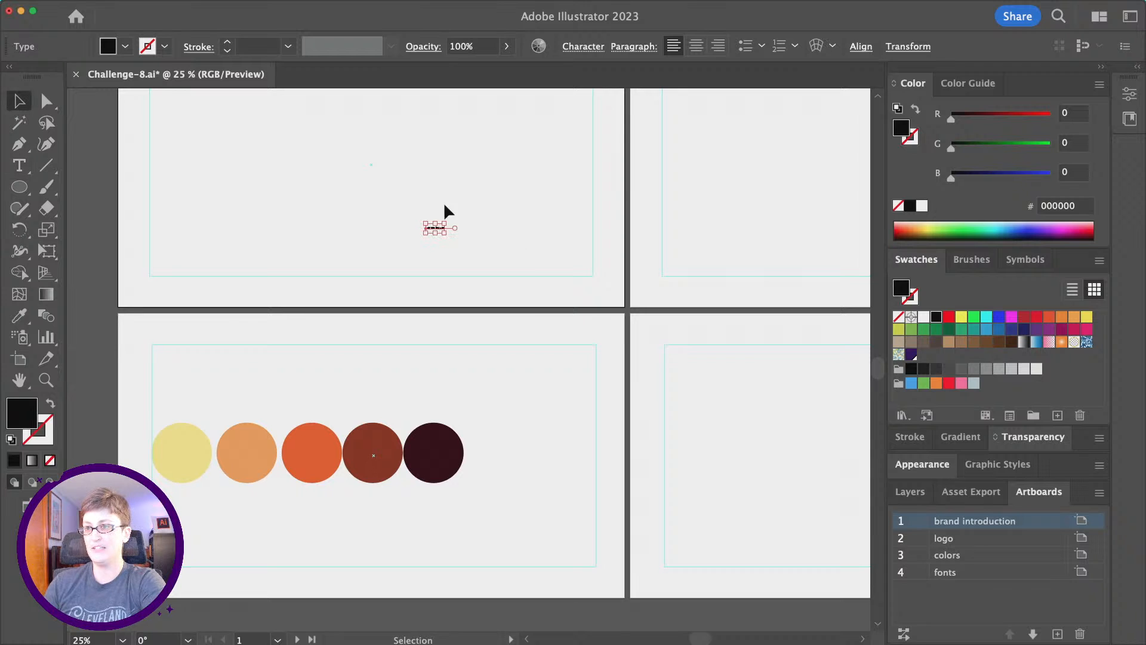
{"action": "left_click_drag", "start_coordinate": [443, 228], "coordinate": [543, 250]}
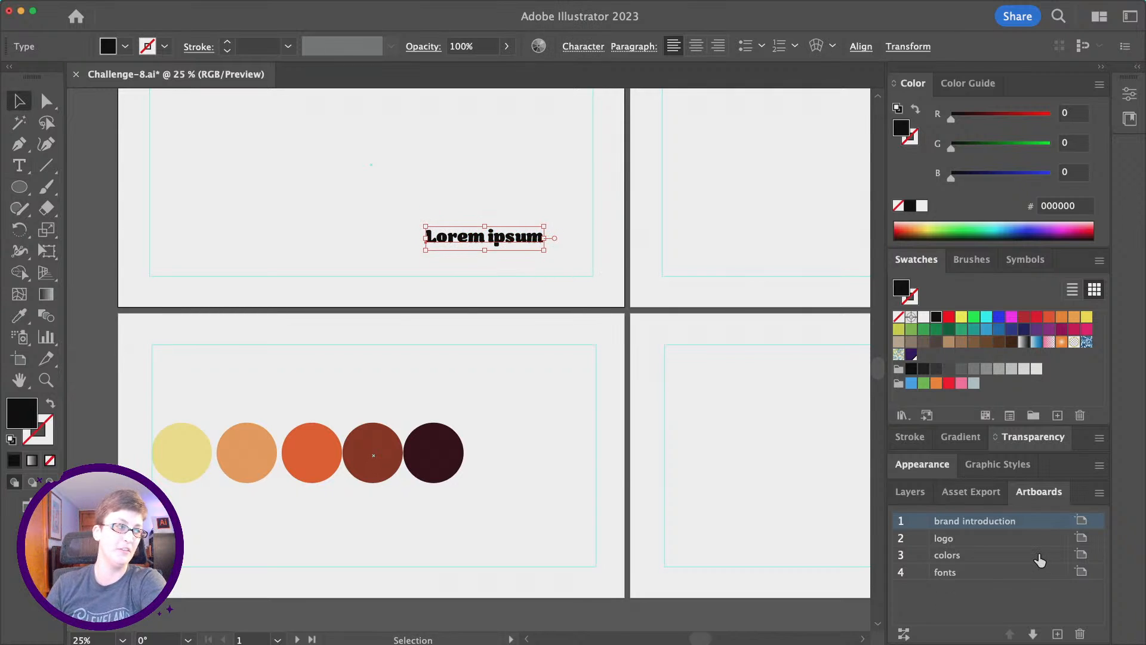
Replace the text with 'Baubles | Brand Introduction' and move it left and down.
{"action": "double_click", "coordinate": [502, 237]}
{"action": "key", "text": "super+a"}
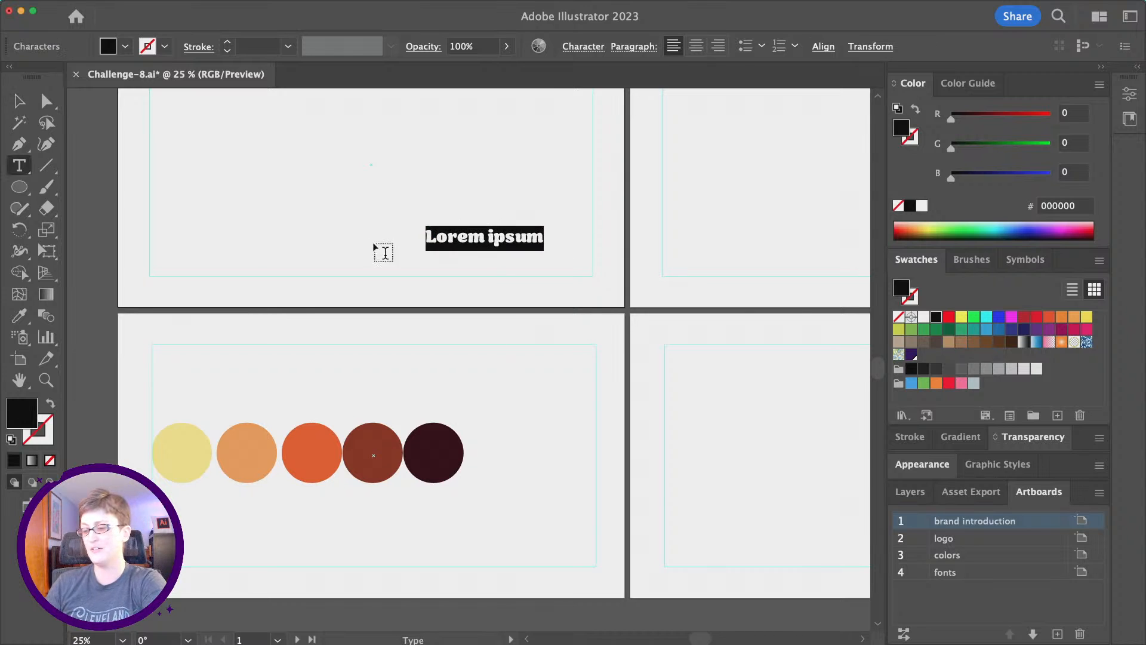
{"action": "type", "text": "Baubl"}
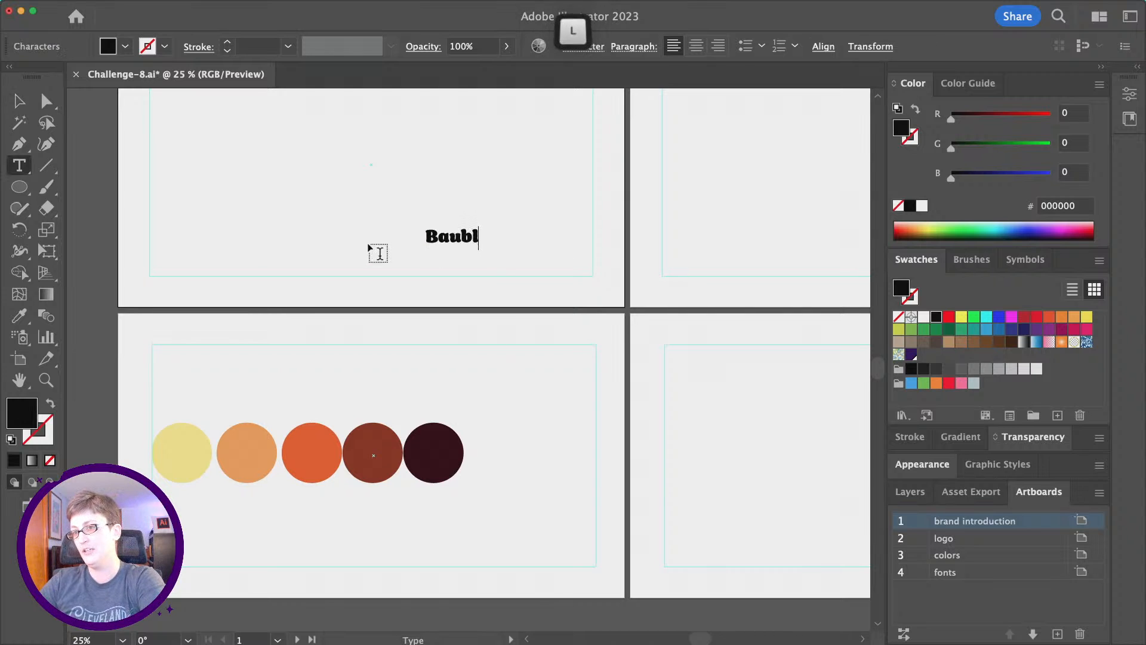
{"action": "type", "text": "es "}
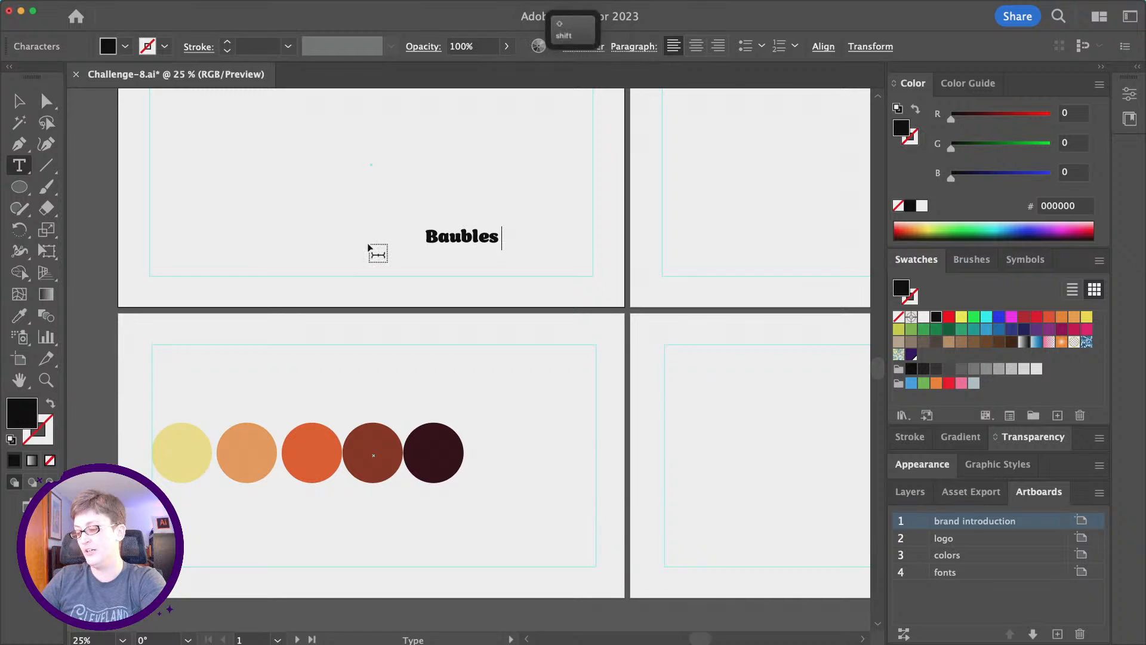
{"action": "type", "text": "| B"}
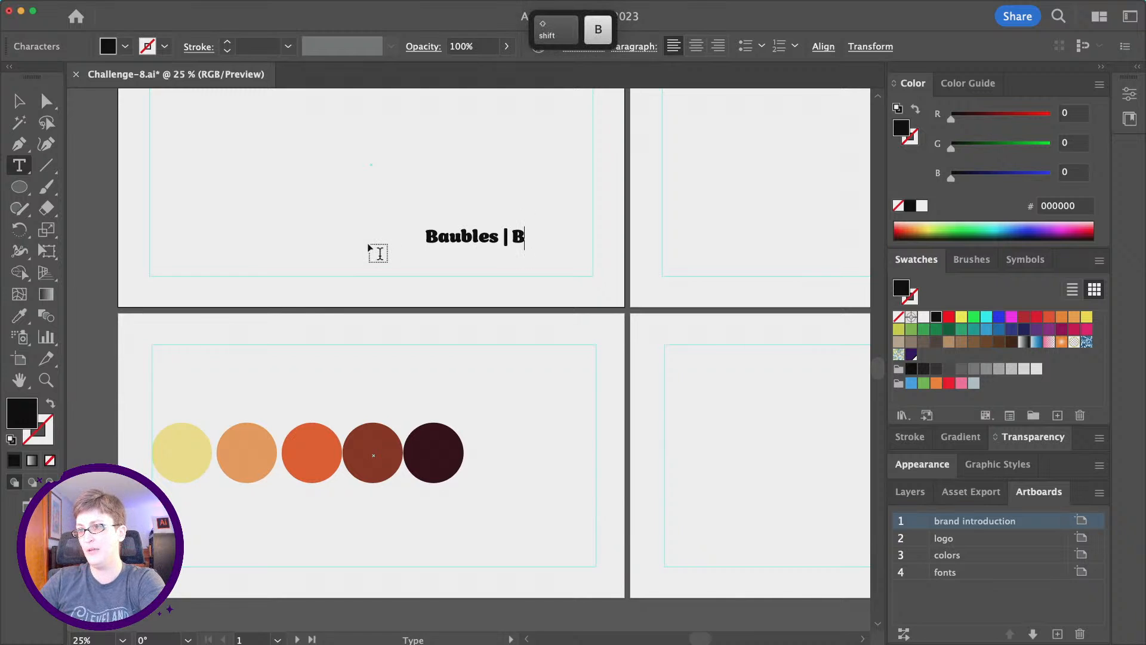
{"action": "type", "text": "rand"}
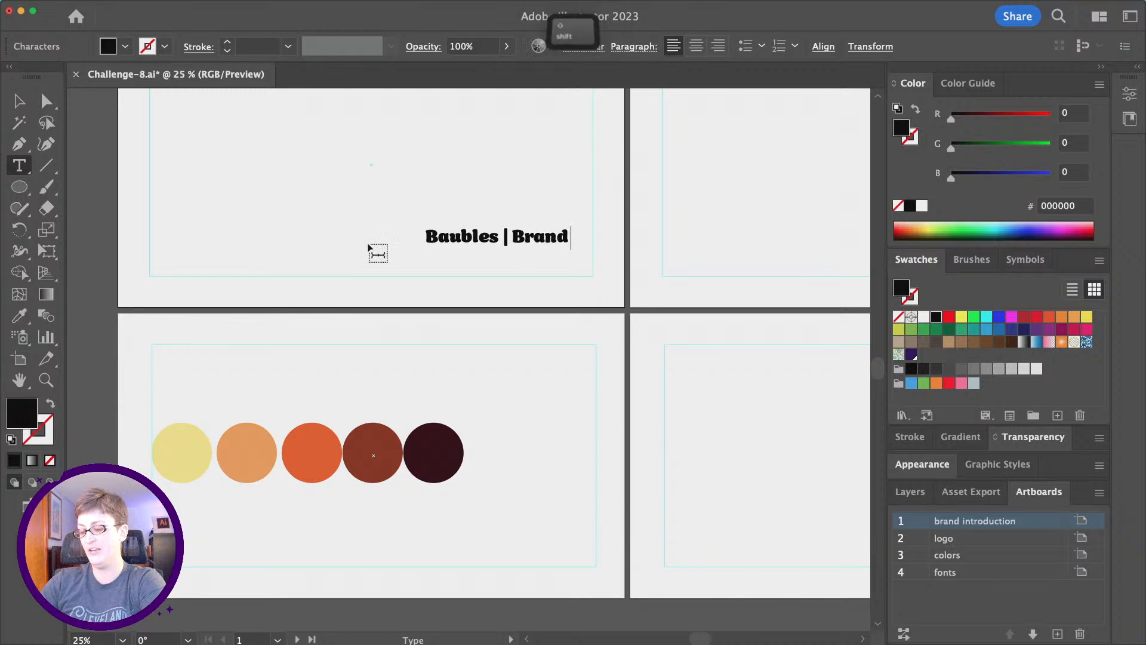
{"action": "type", "text": " Introduction"}
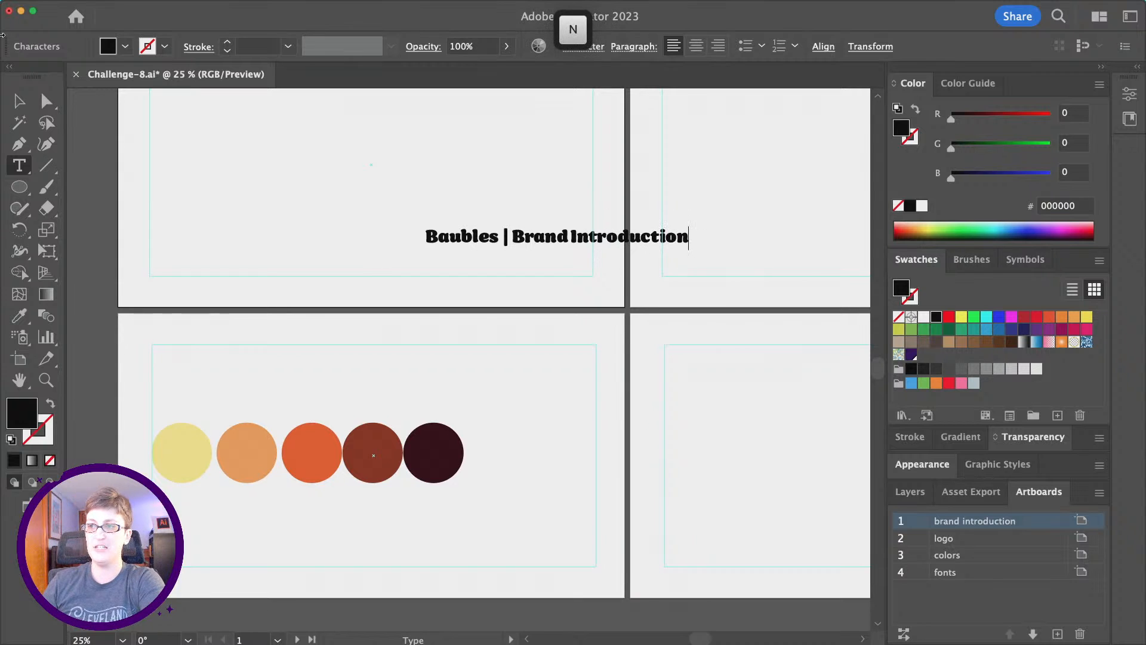
{"action": "left_click", "coordinate": [20, 101]}
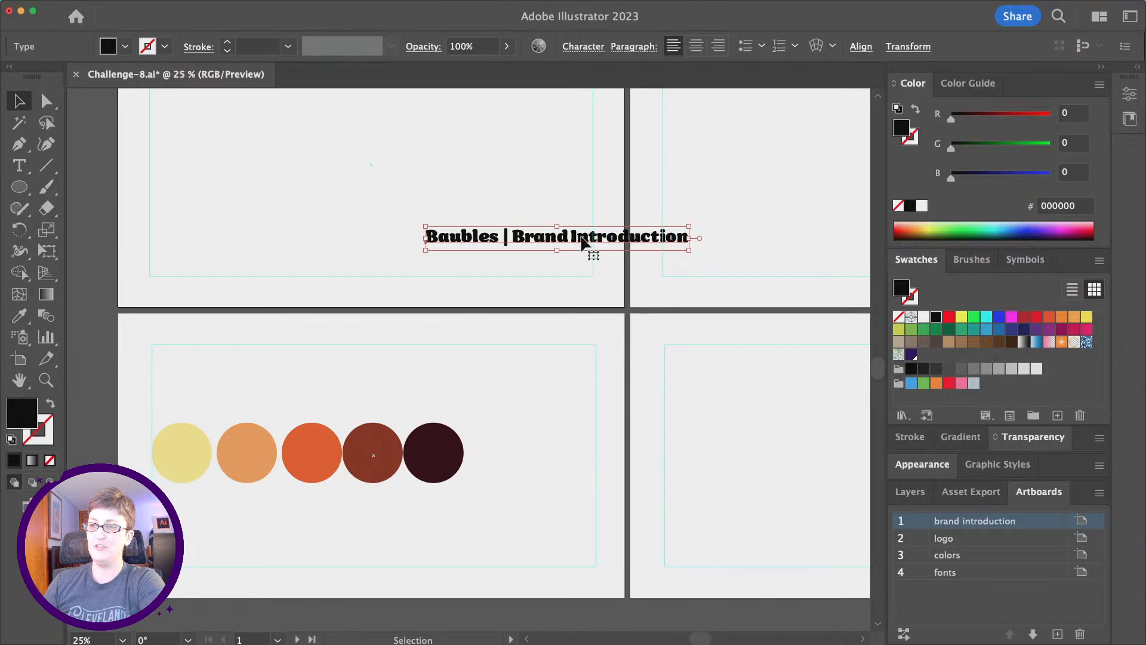
{"action": "left_click_drag", "start_coordinate": [585, 241], "coordinate": [483, 266]}
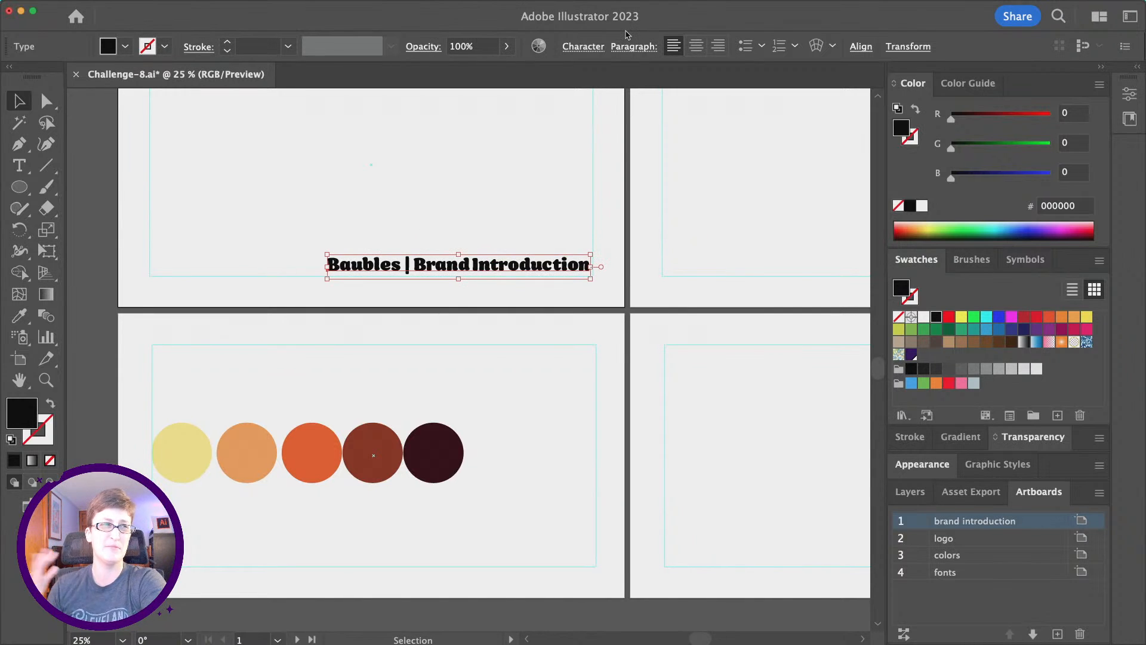
Set the title's font to Filson Soft Regular.
{"action": "left_click", "coordinate": [578, 46]}
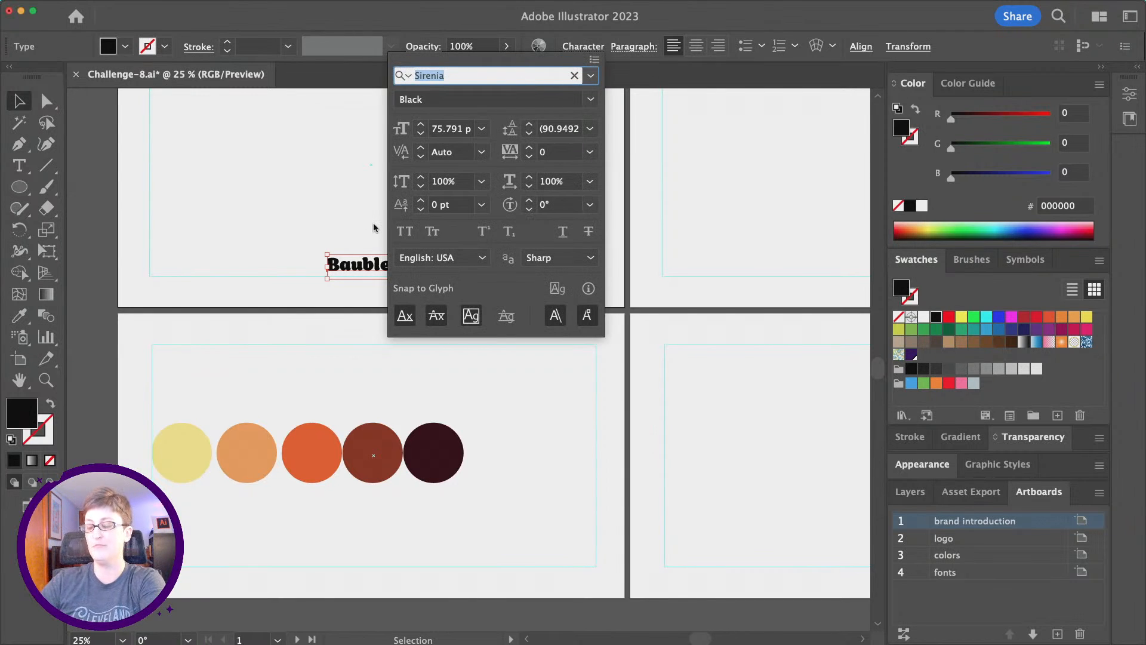
{"action": "type", "text": "filson s"}
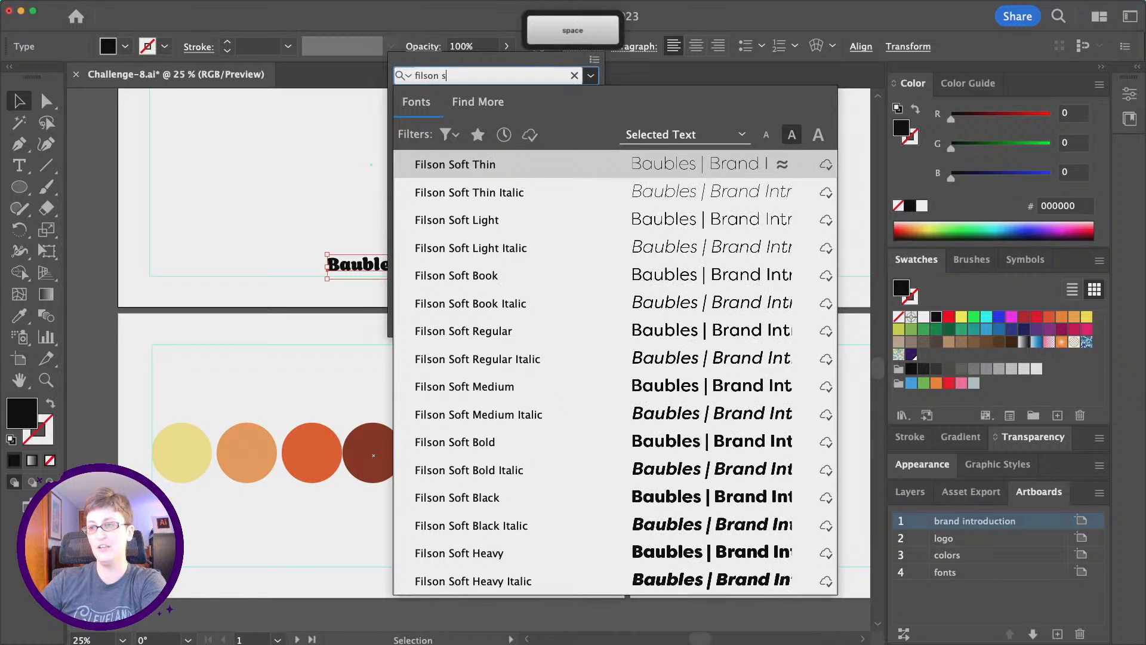
{"action": "type", "text": "oft"}
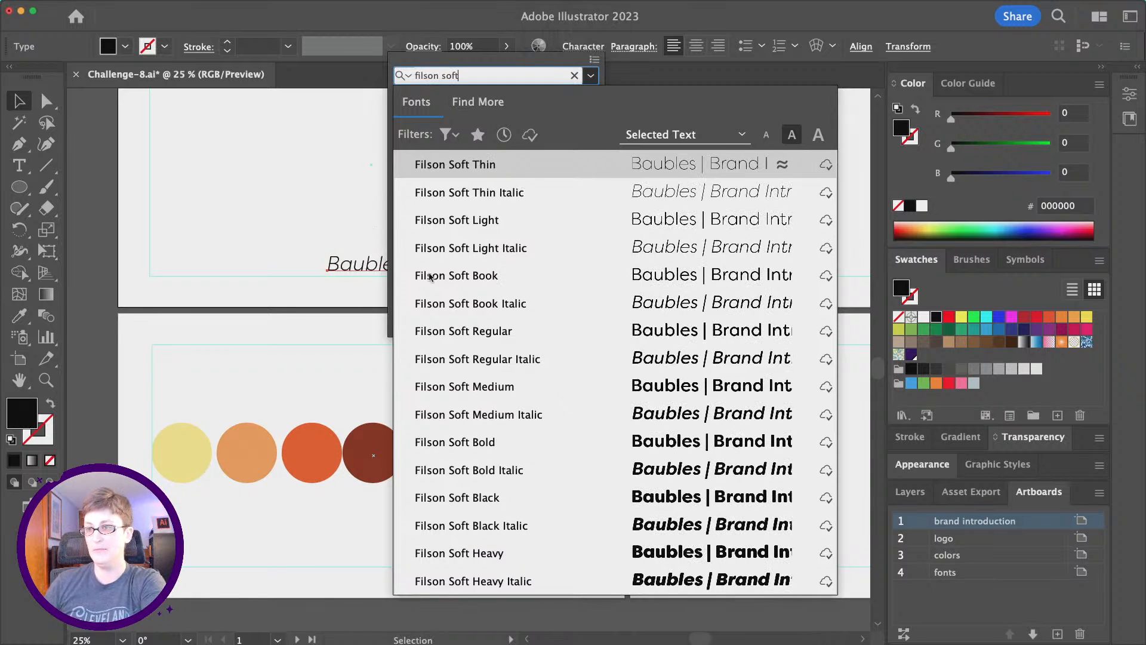
{"action": "left_click", "coordinate": [488, 332]}
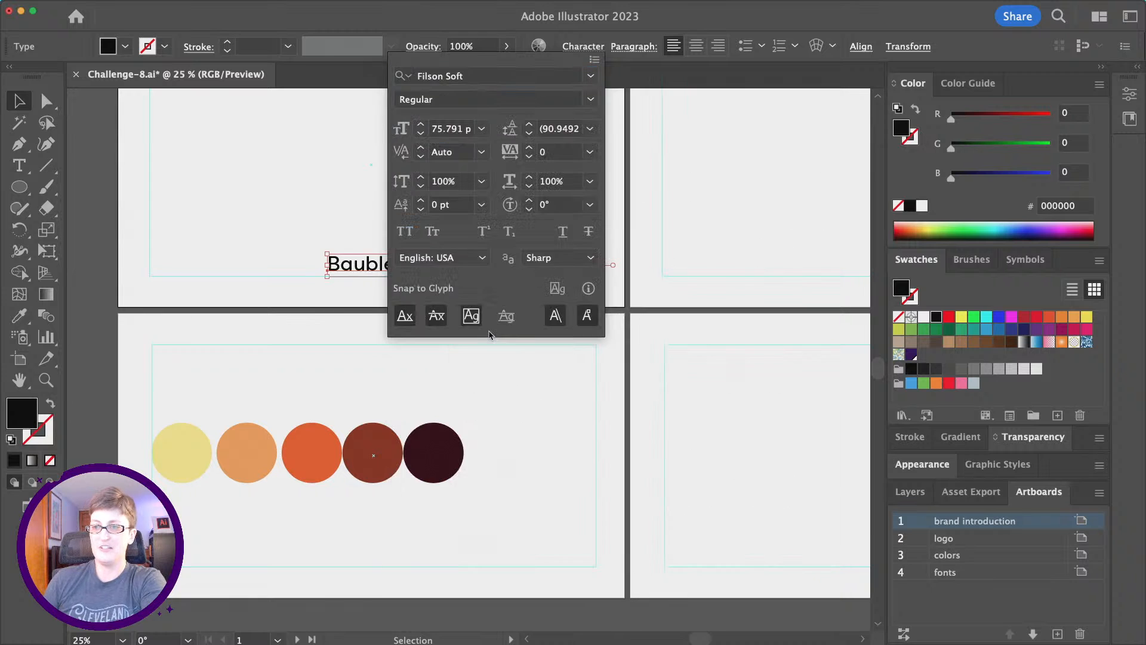
{"action": "left_click", "coordinate": [576, 46]}
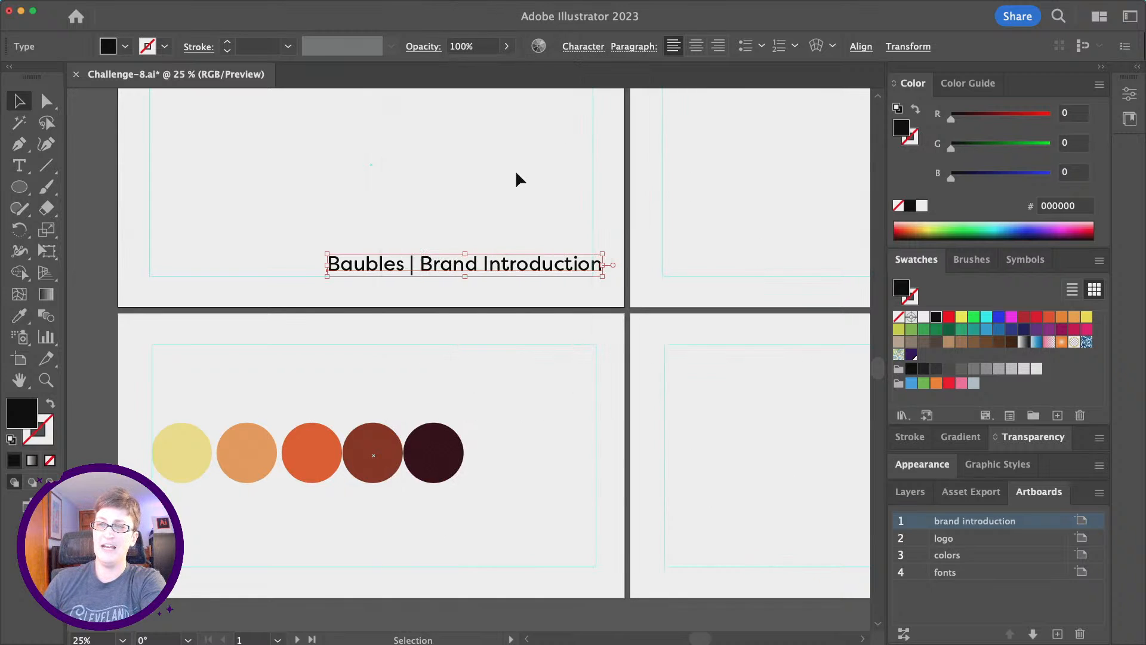
{"action": "scroll", "coordinate": [515, 170], "scroll_direction": "down", "scroll_amount": 5}
{"action": "scroll", "coordinate": [515, 170], "scroll_direction": "down", "scroll_amount": 2}
{"action": "scroll", "coordinate": [566, 555], "scroll_direction": "up", "scroll_amount": 2}
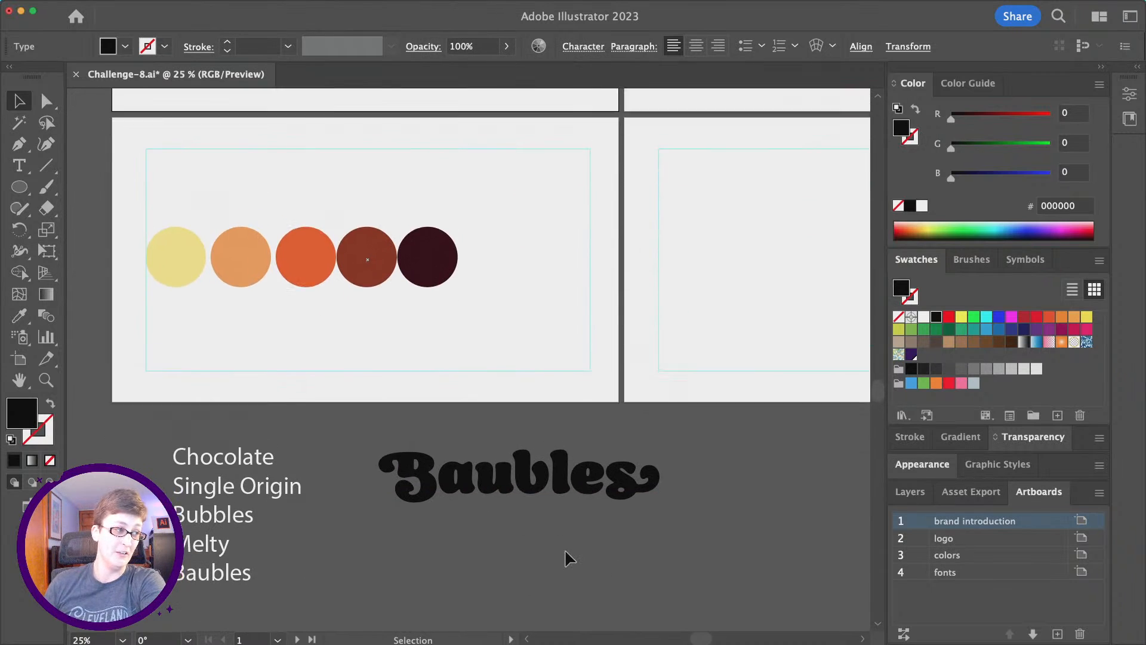
{"action": "scroll", "coordinate": [537, 525], "scroll_direction": "down", "scroll_amount": 1}
{"action": "scroll", "coordinate": [539, 130], "scroll_direction": "up", "scroll_amount": 4}
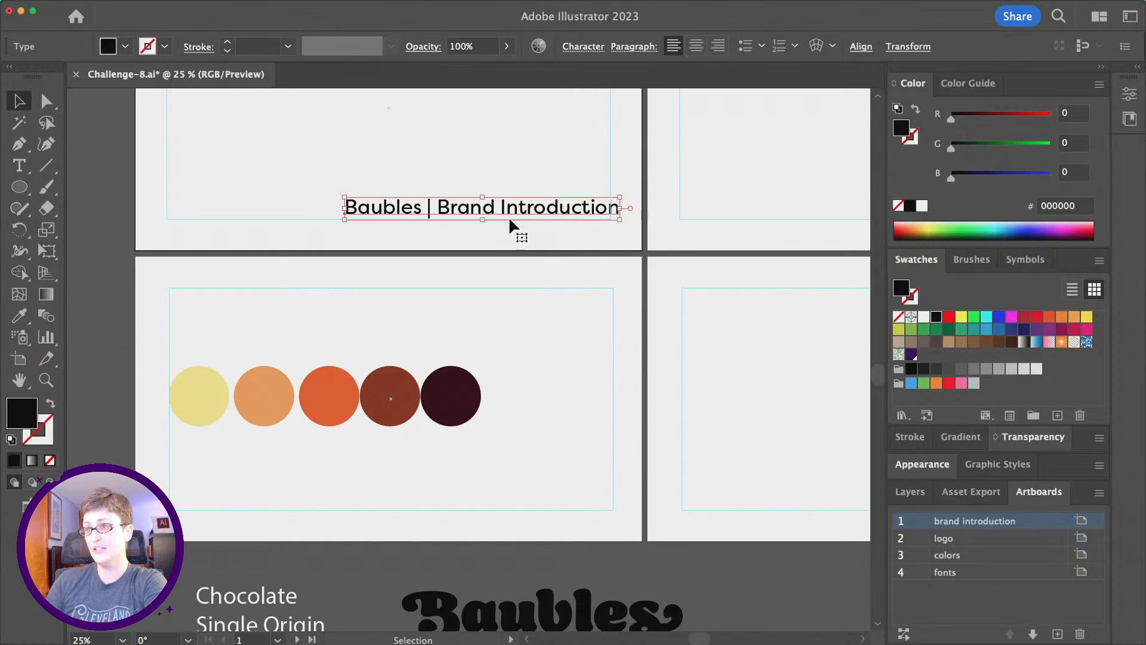
Set the footer text to 36 pt and move it toward the artboard's lower right.
{"action": "left_click", "coordinate": [599, 49]}
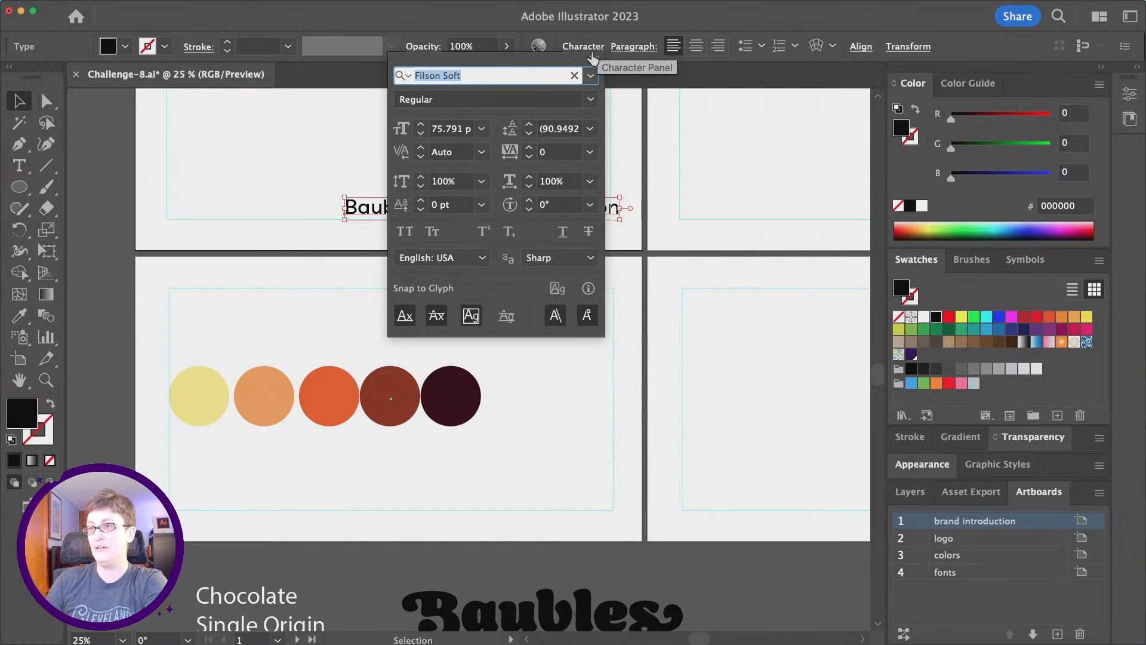
{"action": "left_click", "coordinate": [484, 129]}
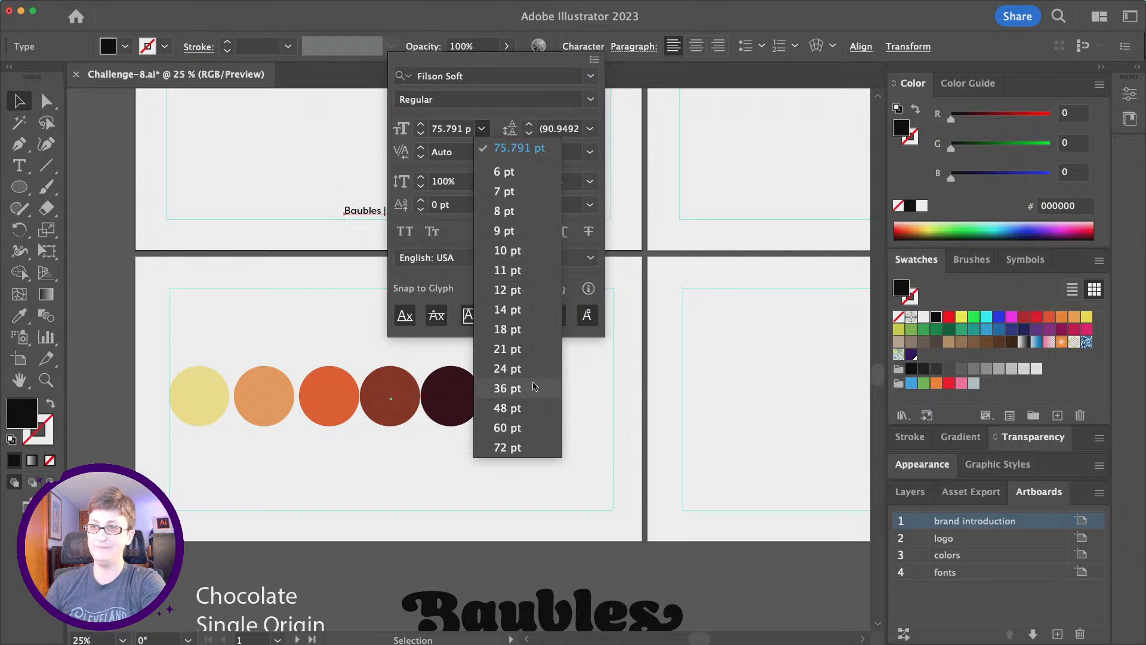
{"action": "left_click", "coordinate": [535, 386]}
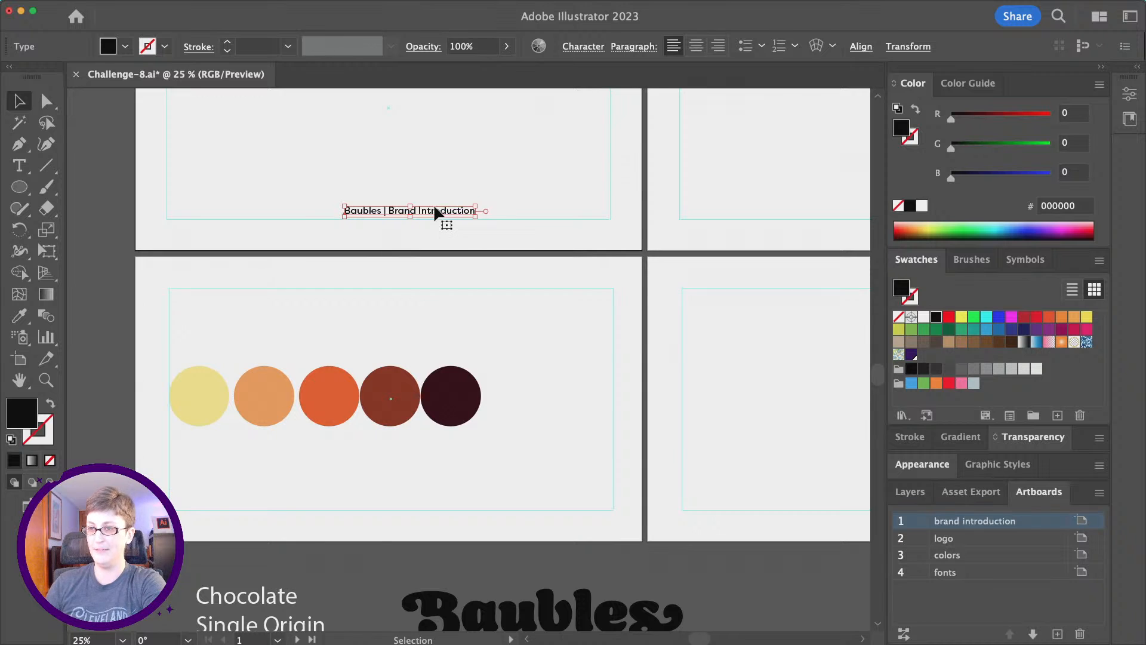
{"action": "left_click_drag", "start_coordinate": [434, 209], "coordinate": [525, 229]}
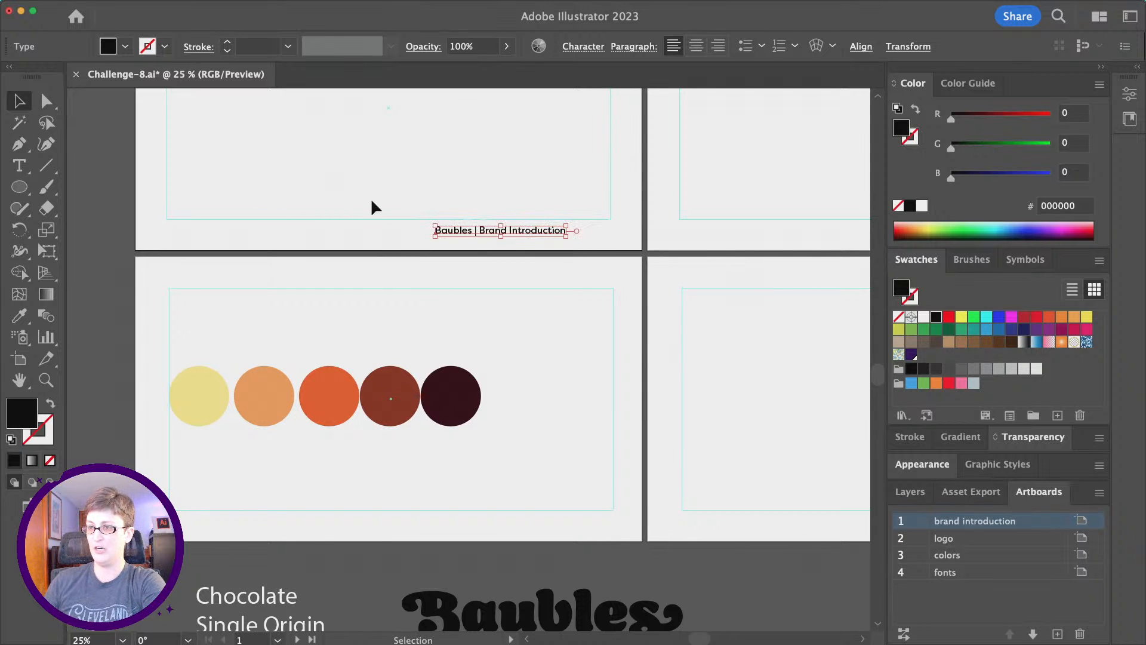
Right-align the footer, slide it to the right margin, and drop it to the artboard bottom.
{"action": "scroll", "coordinate": [415, 210], "scroll_direction": "up", "scroll_amount": 2}
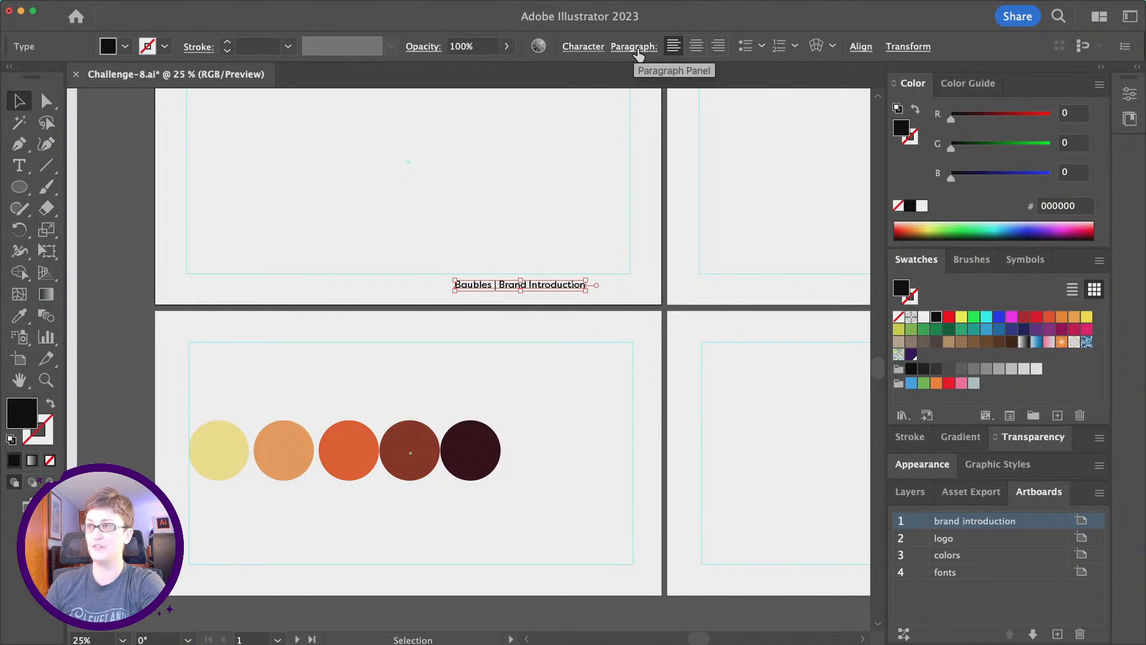
{"action": "left_click", "coordinate": [719, 48]}
{"action": "left_click_drag", "start_coordinate": [435, 286], "coordinate": [608, 259]}
{"action": "scroll", "coordinate": [606, 261], "scroll_direction": "up", "scroll_amount": 2}
{"action": "scroll", "coordinate": [605, 261], "scroll_direction": "up", "scroll_amount": 1}
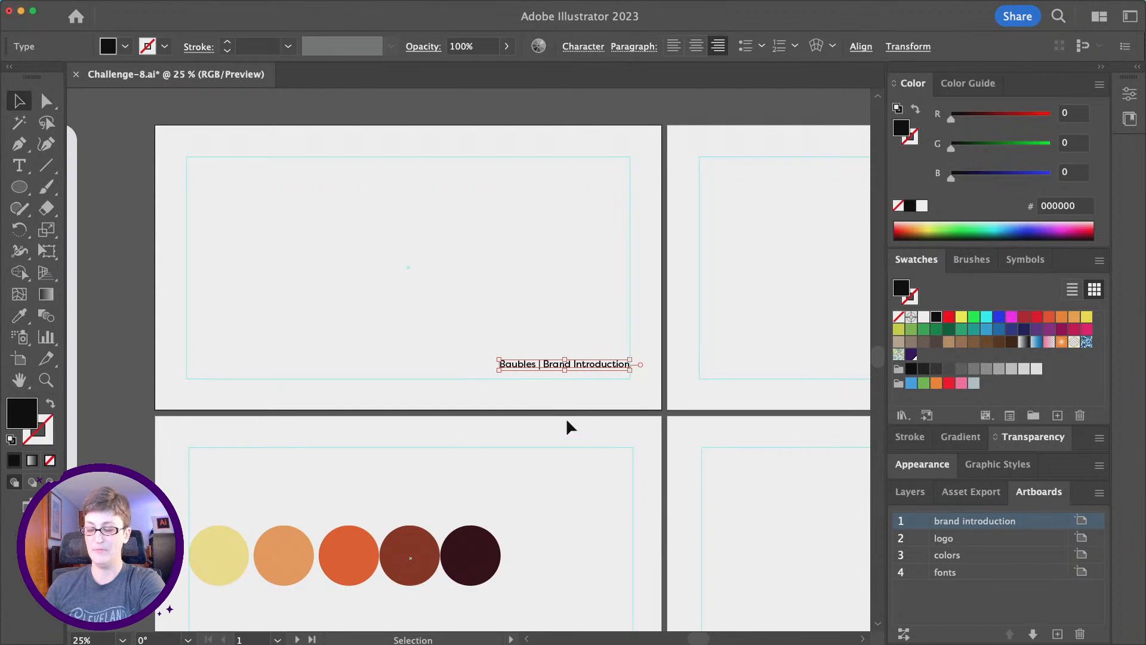
{"action": "left_click_drag", "start_coordinate": [600, 367], "coordinate": [603, 397]}
{"action": "left_click", "coordinate": [647, 412]}
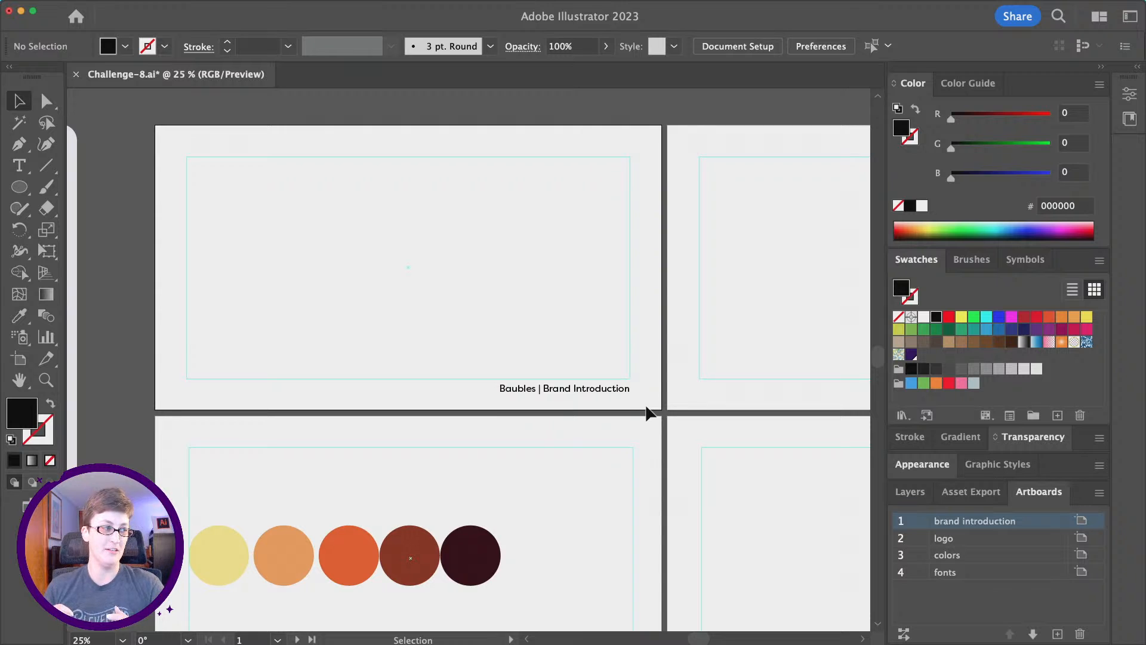
{"action": "scroll", "coordinate": [648, 412], "scroll_direction": "right", "scroll_amount": 5}
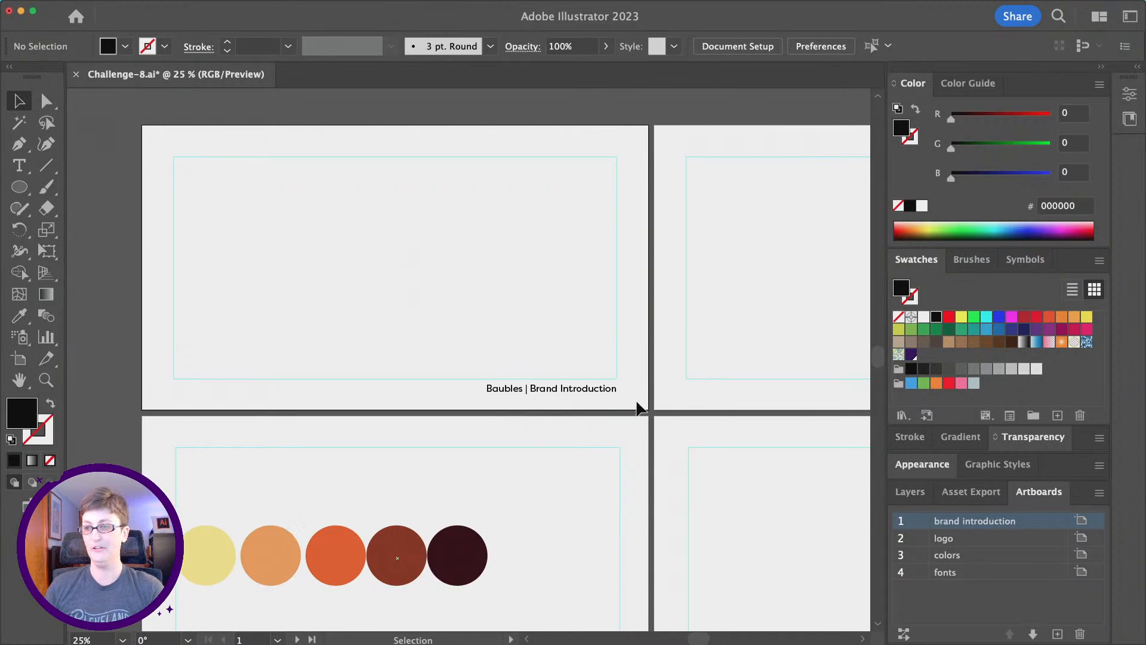
Copy the footer and use Edit > Paste on All Artboards to duplicate it everywhere.
{"action": "left_click", "coordinate": [506, 396]}
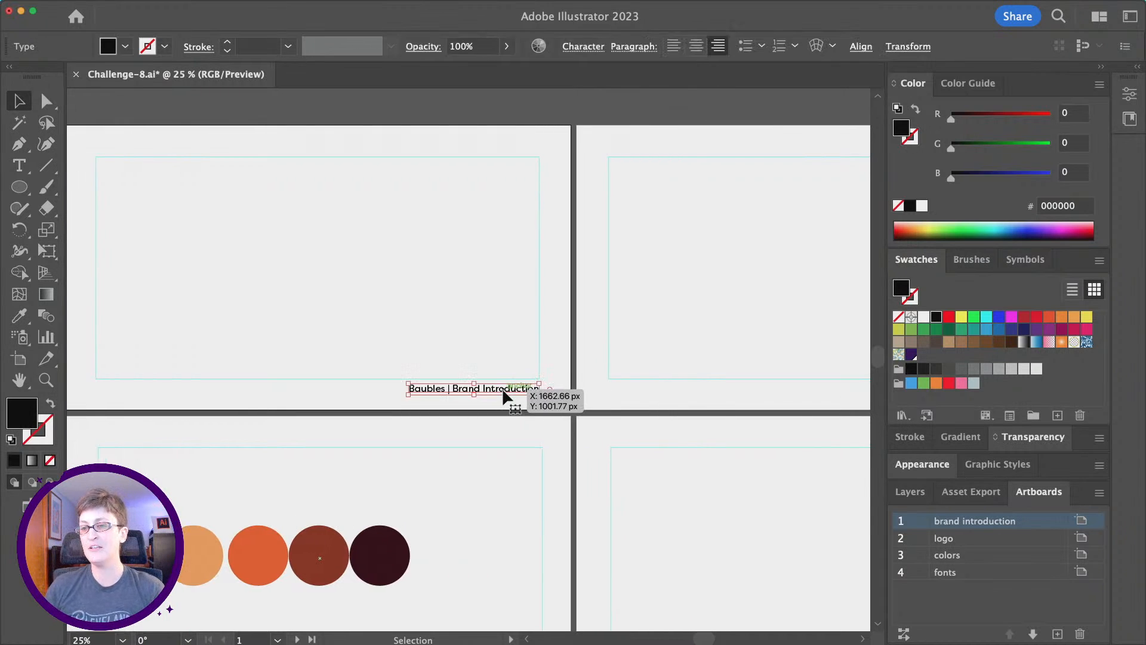
{"action": "key", "text": "super+c"}
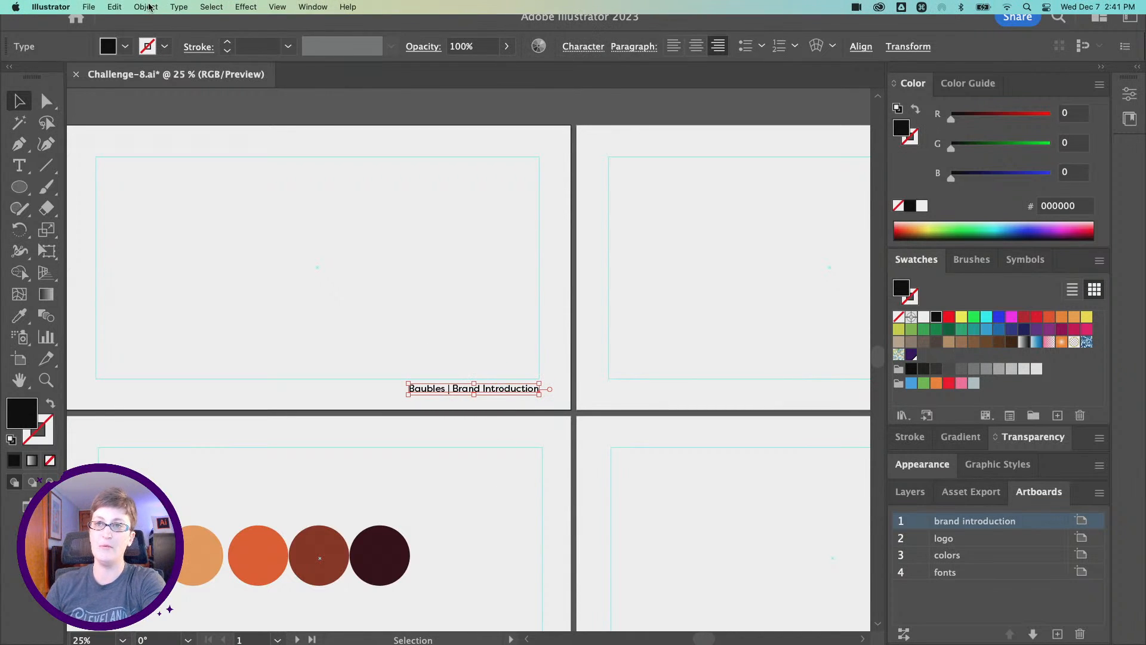
{"action": "left_click", "coordinate": [147, 6]}
{"action": "mouse_move", "coordinate": [119, 12]}
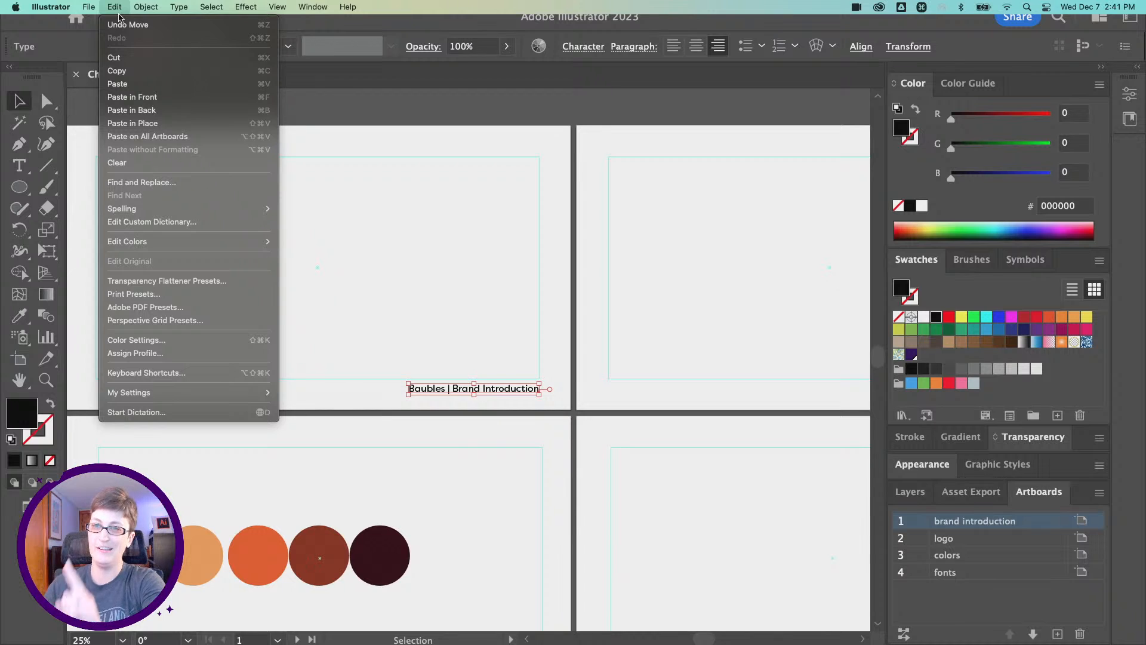
{"action": "left_click", "coordinate": [209, 140]}
{"action": "scroll", "coordinate": [424, 257], "scroll_direction": "right", "scroll_amount": 5}
{"action": "scroll", "coordinate": [424, 256], "scroll_direction": "down", "scroll_amount": 5}
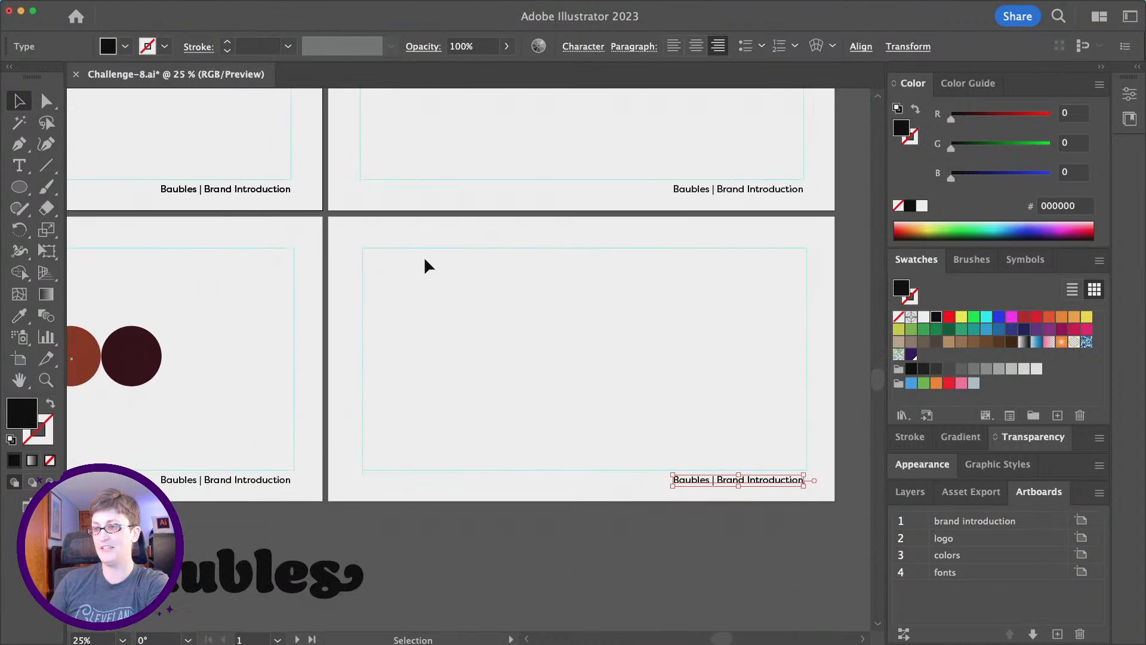
Change the logo artboard's footer to read 'Baubles | Primary Logo'.
{"action": "scroll", "coordinate": [423, 264], "scroll_direction": "left", "scroll_amount": 2}
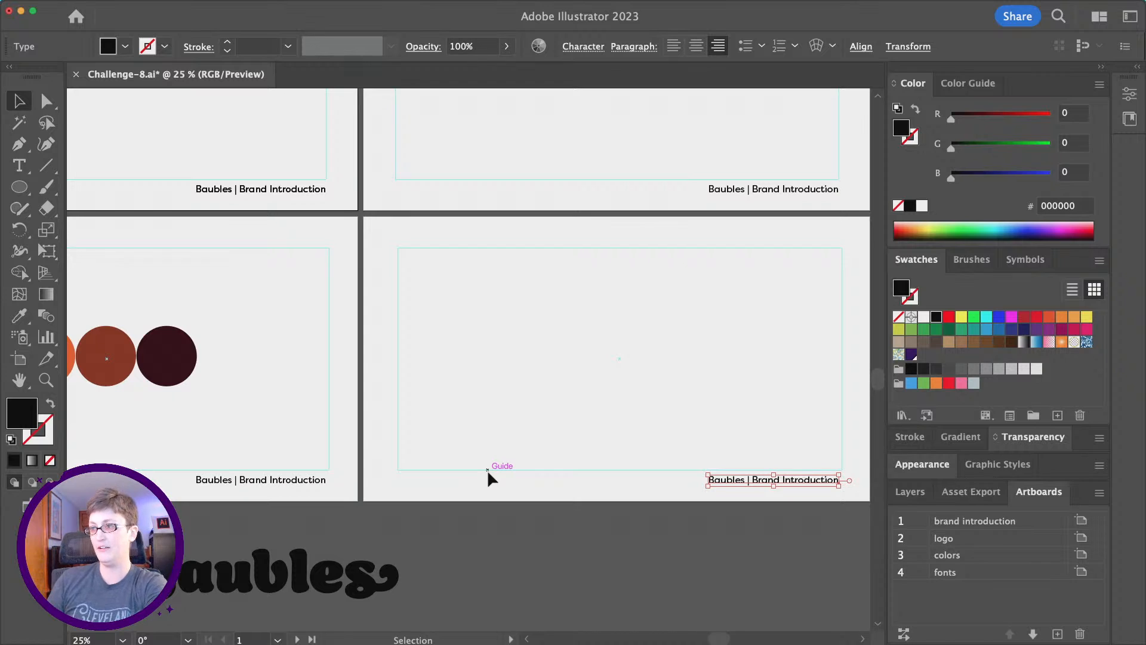
{"action": "scroll", "coordinate": [487, 469], "scroll_direction": "right", "scroll_amount": 4}
{"action": "scroll", "coordinate": [488, 469], "scroll_direction": "up", "scroll_amount": 2}
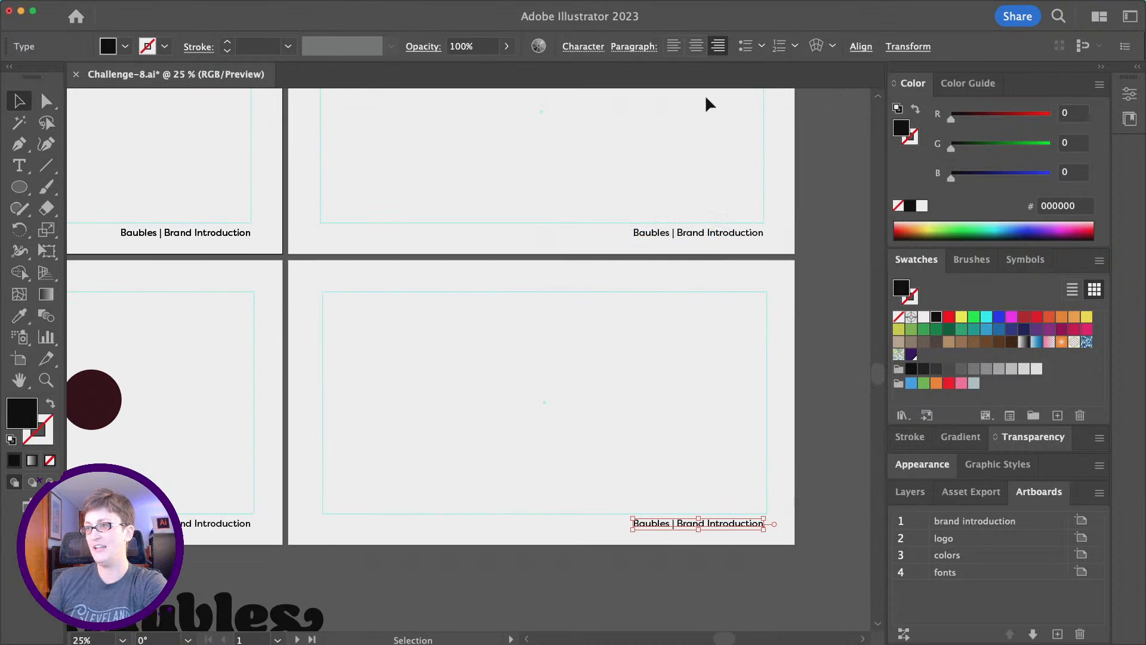
{"action": "scroll", "coordinate": [306, 291], "scroll_direction": "left", "scroll_amount": 2}
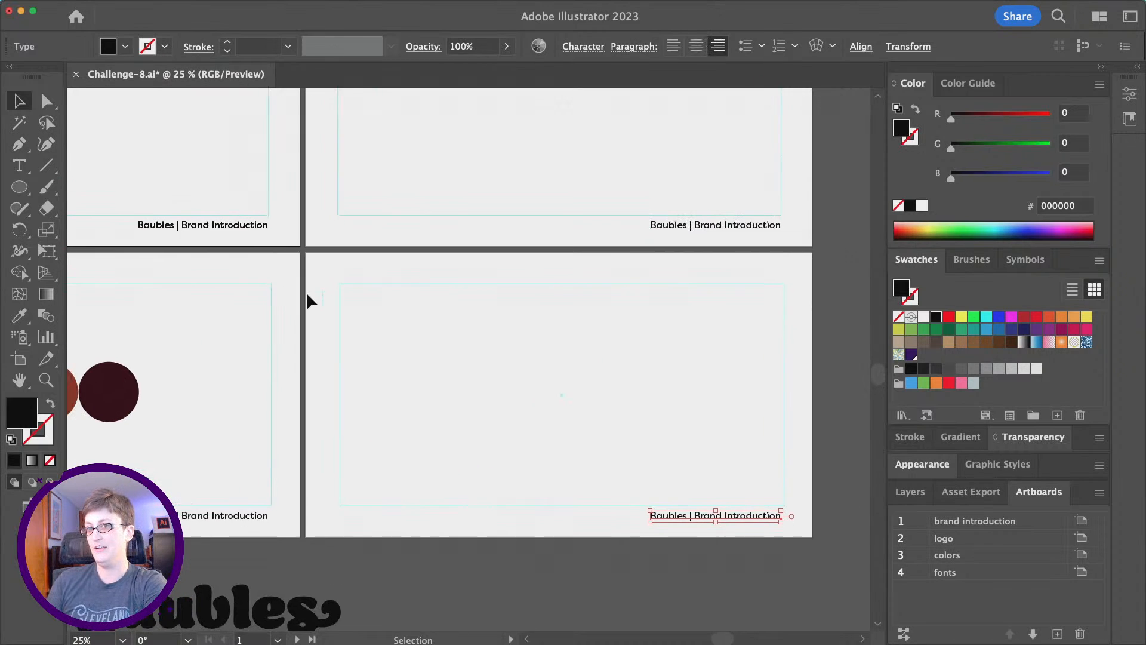
{"action": "scroll", "coordinate": [364, 282], "scroll_direction": "right", "scroll_amount": 3}
{"action": "double_click", "coordinate": [705, 225]}
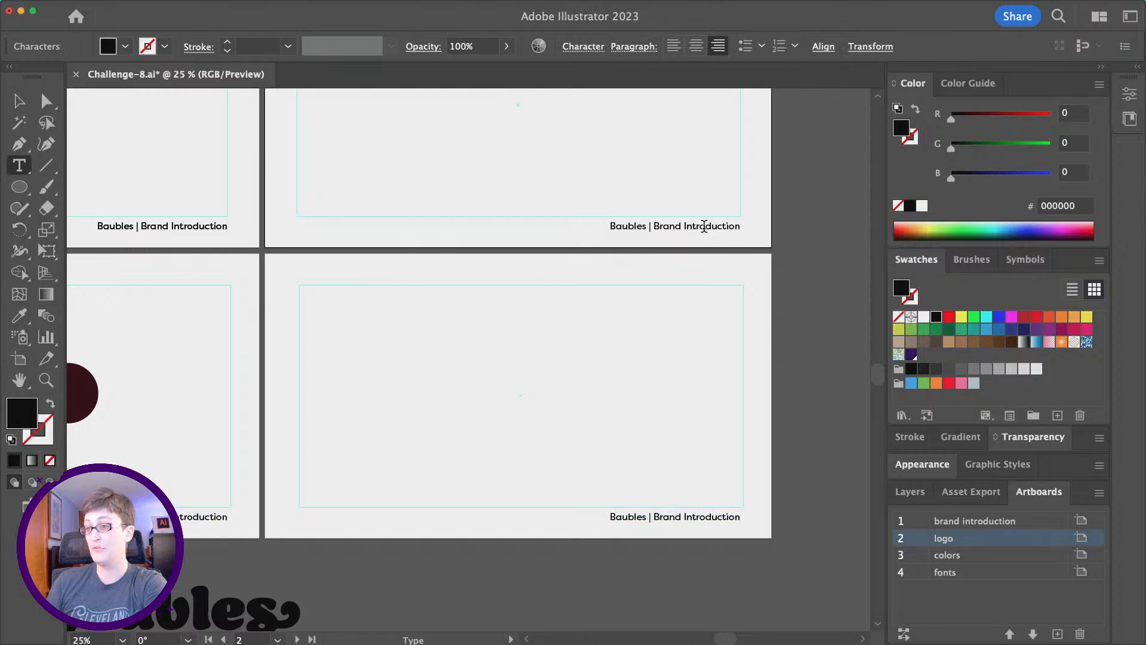
{"action": "triple_click", "coordinate": [704, 226]}
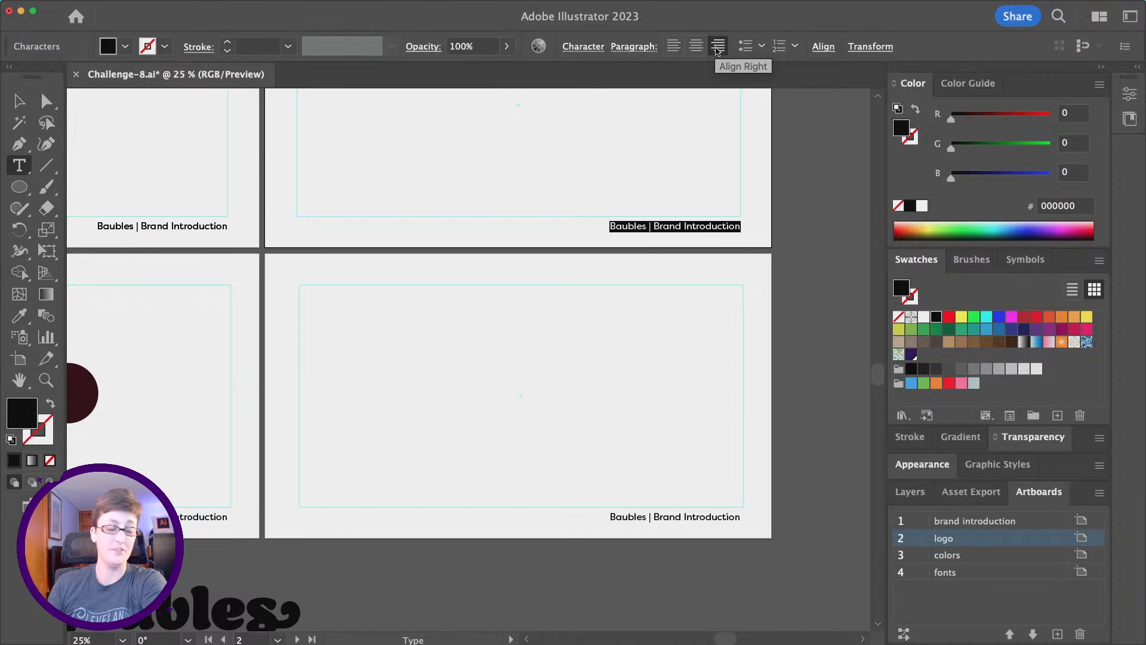
{"action": "left_click", "coordinate": [660, 225]}
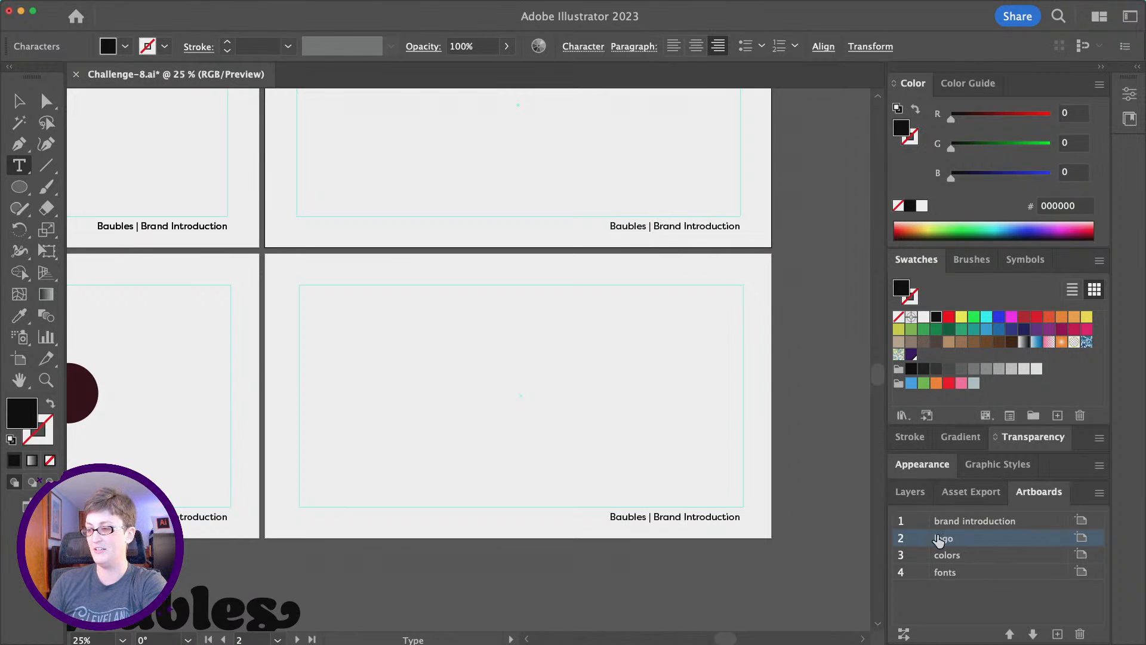
{"action": "left_click_drag", "start_coordinate": [655, 226], "coordinate": [829, 238]}
{"action": "type", "text": "Primar"}
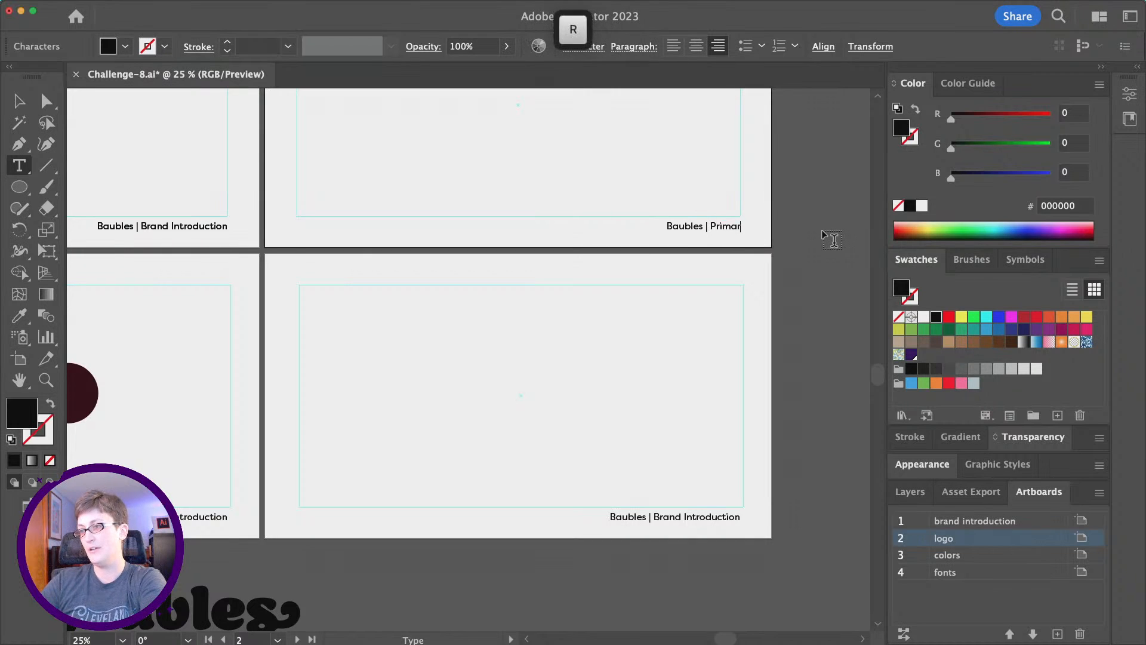
{"action": "type", "text": "y Logo"}
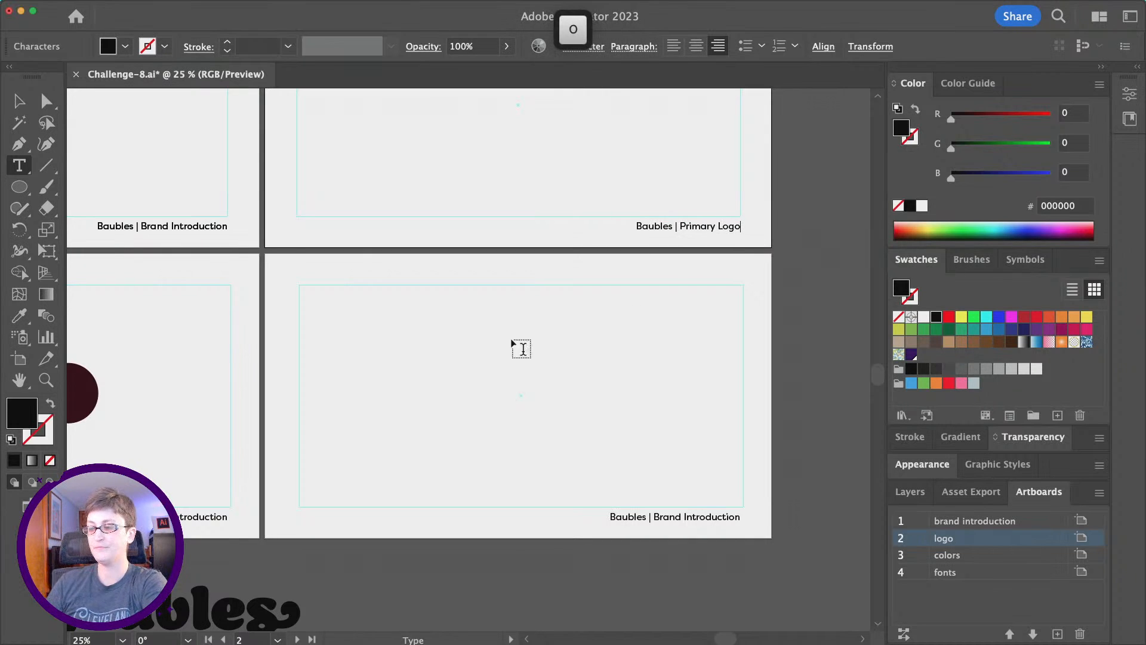
{"action": "key", "text": "Escape"}
Retype the colors and fonts footers as 'Baubles | Colors' and 'Baubles | Fonts'.
{"action": "scroll", "coordinate": [474, 457], "scroll_direction": "left", "scroll_amount": 5}
{"action": "scroll", "coordinate": [475, 458], "scroll_direction": "down", "scroll_amount": 3}
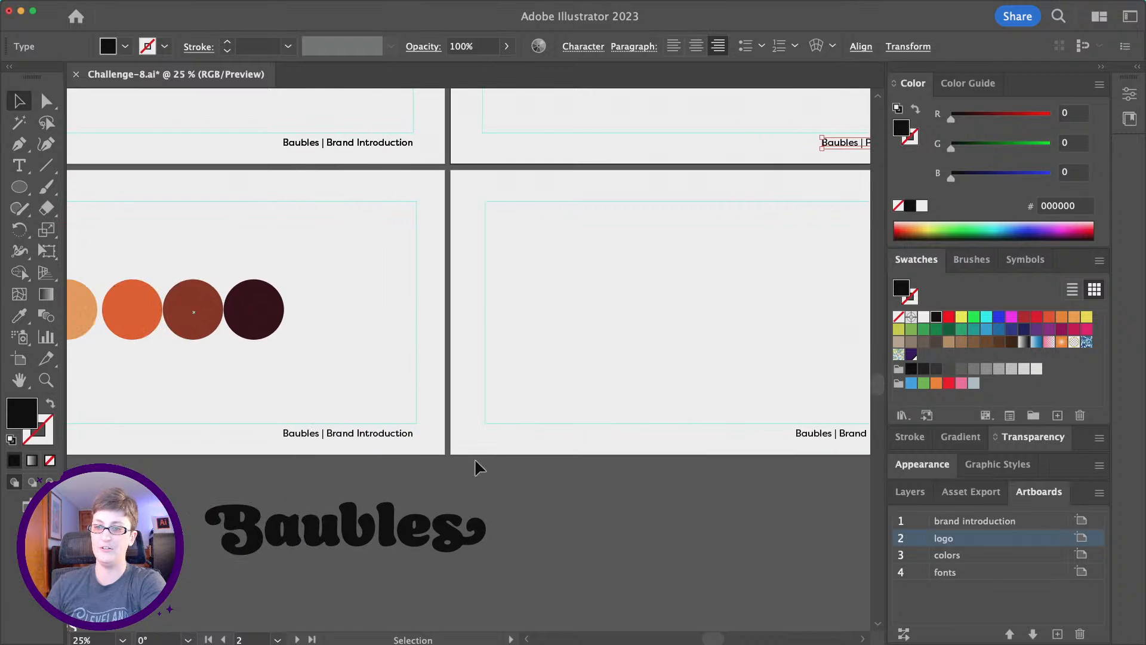
{"action": "double_click", "coordinate": [384, 435]}
{"action": "left_click_drag", "start_coordinate": [327, 434], "coordinate": [455, 446]}
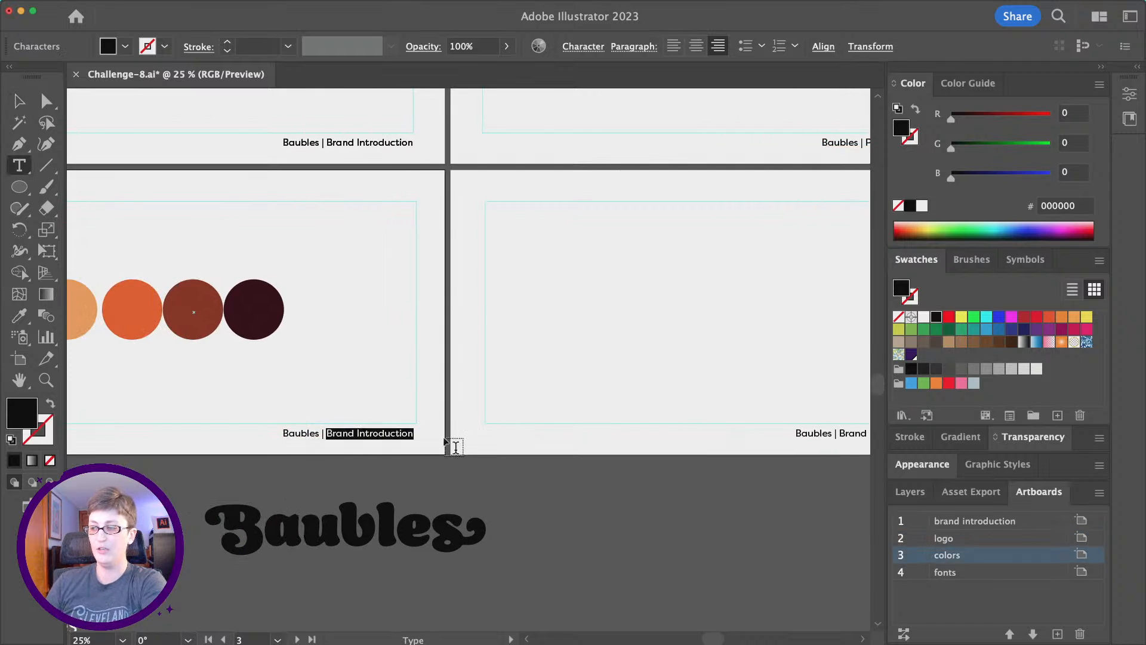
{"action": "type", "text": "Color"}
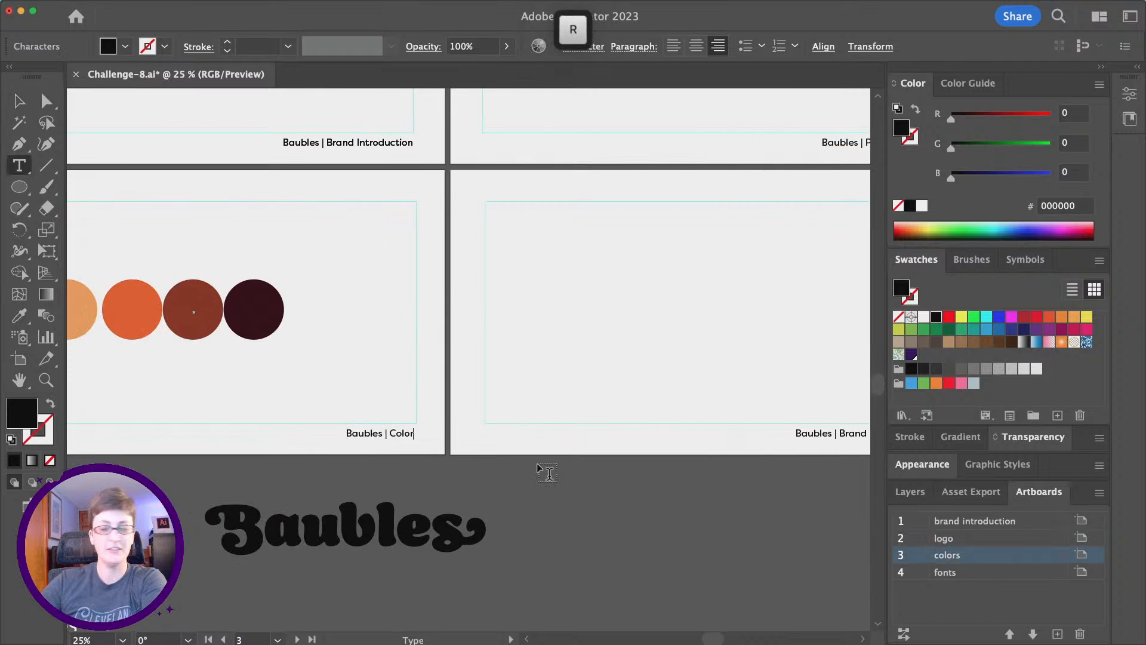
{"action": "type", "text": "s"}
{"action": "left_click", "coordinate": [827, 430]}
{"action": "scroll", "coordinate": [828, 428], "scroll_direction": "right", "scroll_amount": 3}
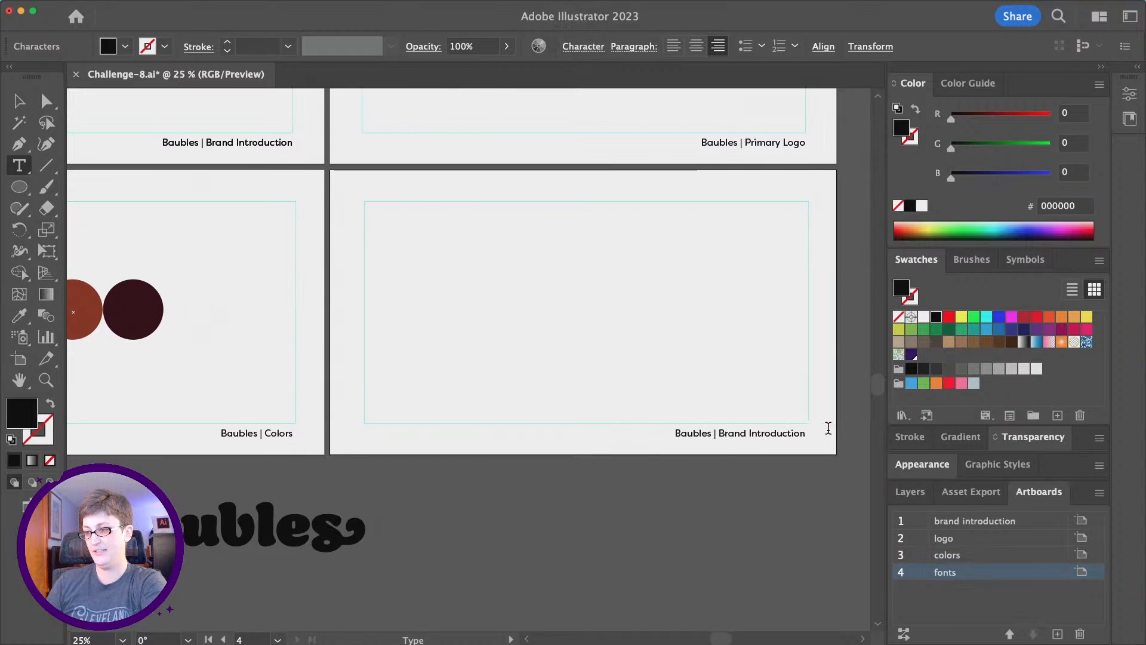
{"action": "left_click_drag", "start_coordinate": [723, 428], "coordinate": [875, 441]}
{"action": "type", "text": "Fonts"}
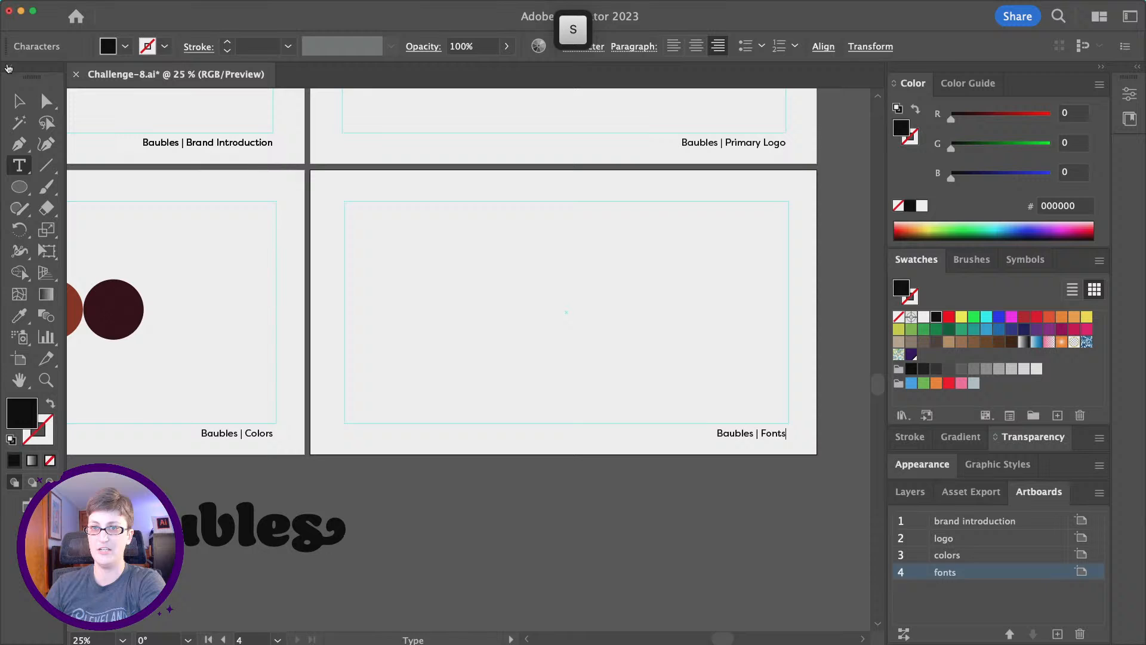
{"action": "key", "text": "Escape"}
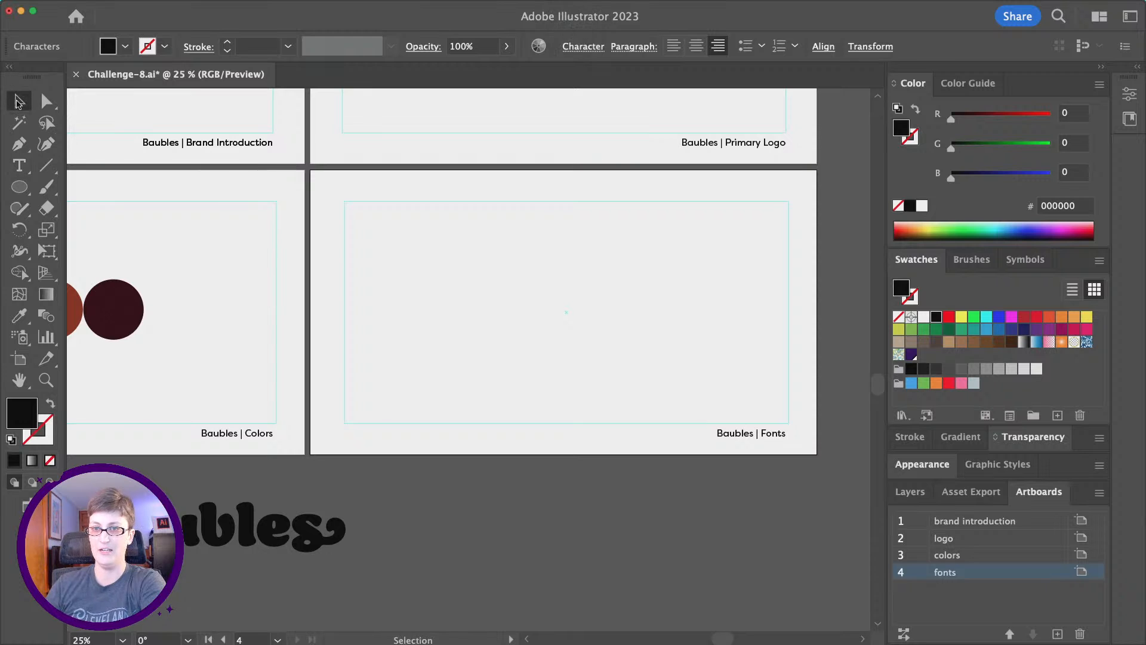
{"action": "scroll", "coordinate": [292, 299], "scroll_direction": "left", "scroll_amount": 1}
{"action": "left_click", "coordinate": [337, 309]}
{"action": "scroll", "coordinate": [338, 309], "scroll_direction": "left", "scroll_amount": 10}
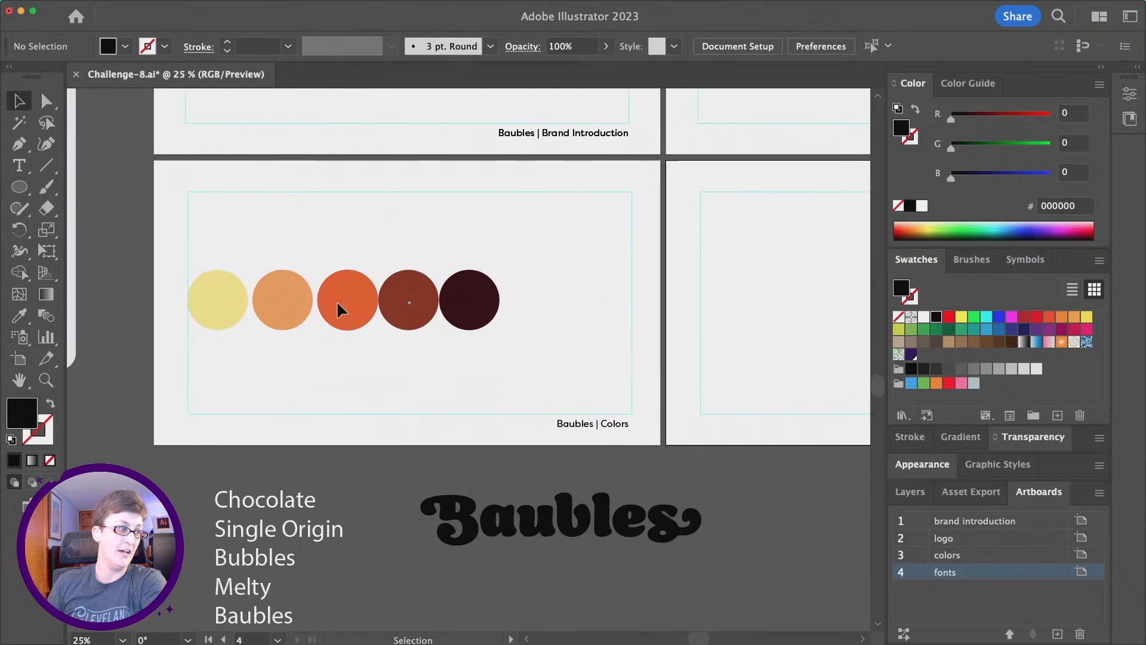
{"action": "scroll", "coordinate": [338, 305], "scroll_direction": "left", "scroll_amount": 2}
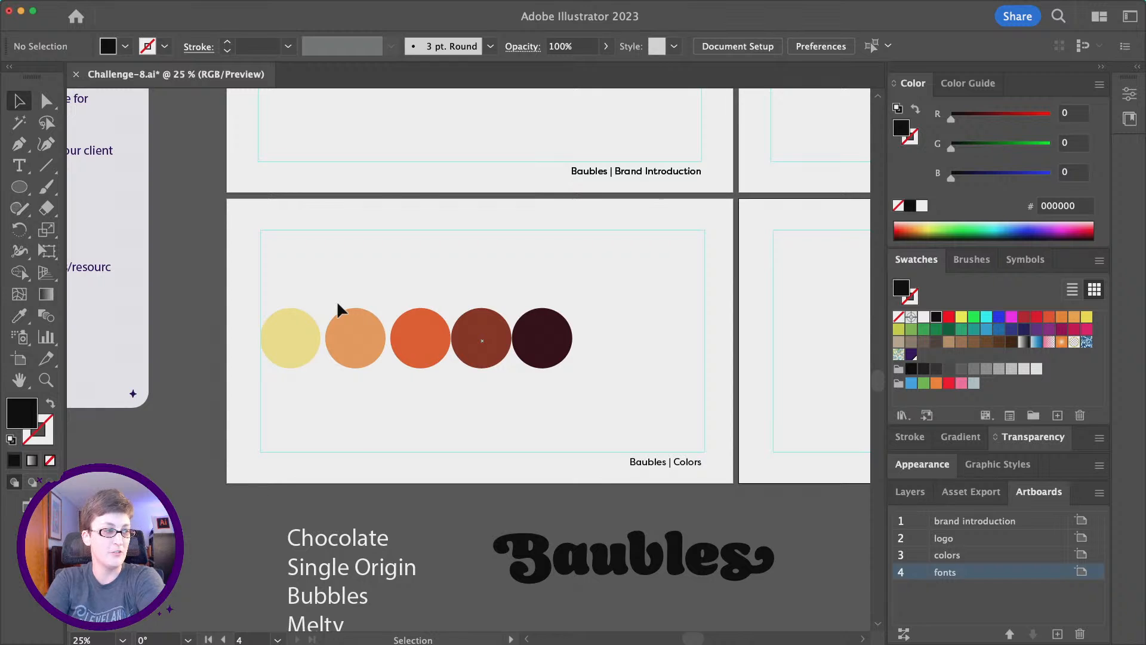
{"action": "scroll", "coordinate": [652, 357], "scroll_direction": "down", "scroll_amount": 4}
{"action": "scroll", "coordinate": [652, 357], "scroll_direction": "right", "scroll_amount": 4}
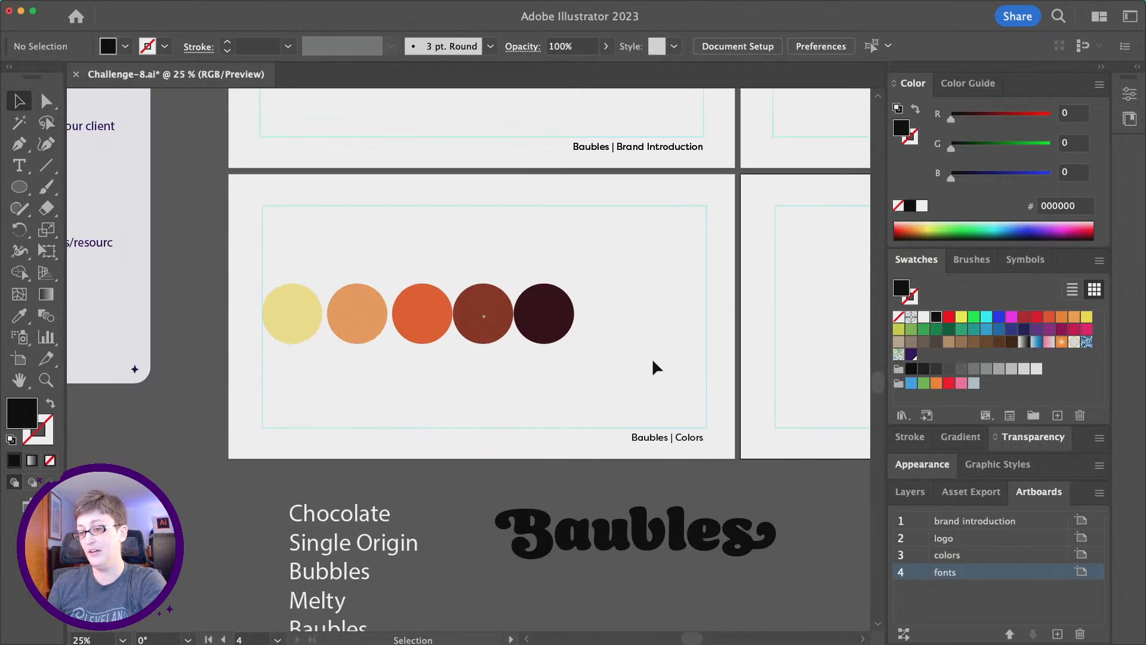
{"action": "scroll", "coordinate": [652, 364], "scroll_direction": "up", "scroll_amount": 10}
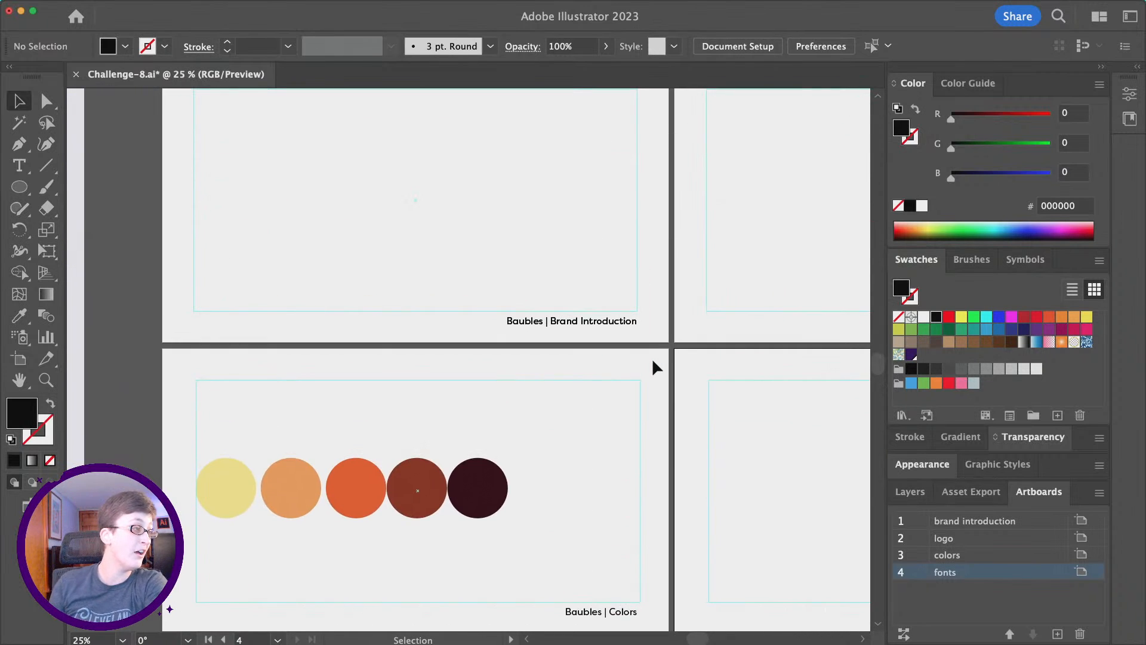
{"action": "scroll", "coordinate": [657, 367], "scroll_direction": "right", "scroll_amount": 2}
{"action": "scroll", "coordinate": [656, 367], "scroll_direction": "up", "scroll_amount": 1}
{"action": "scroll", "coordinate": [657, 367], "scroll_direction": "left", "scroll_amount": 3}
{"action": "scroll", "coordinate": [657, 367], "scroll_direction": "down", "scroll_amount": 2}
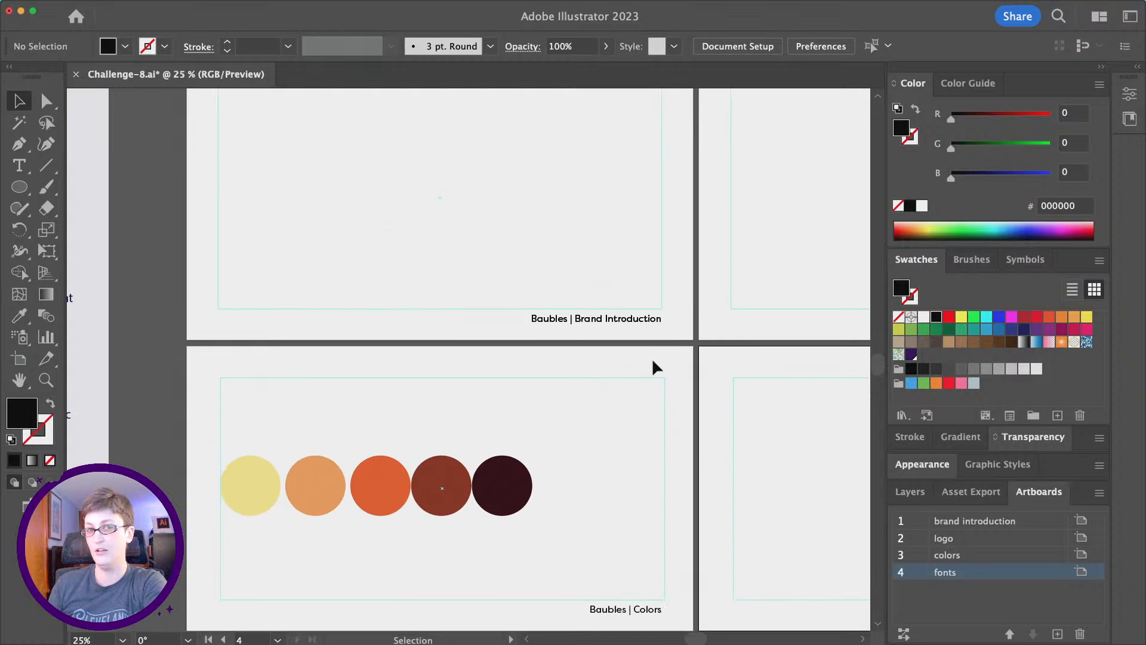
{"action": "scroll", "coordinate": [656, 367], "scroll_direction": "right", "scroll_amount": 2}
{"action": "scroll", "coordinate": [653, 363], "scroll_direction": "down", "scroll_amount": 1, "text": "alt"}
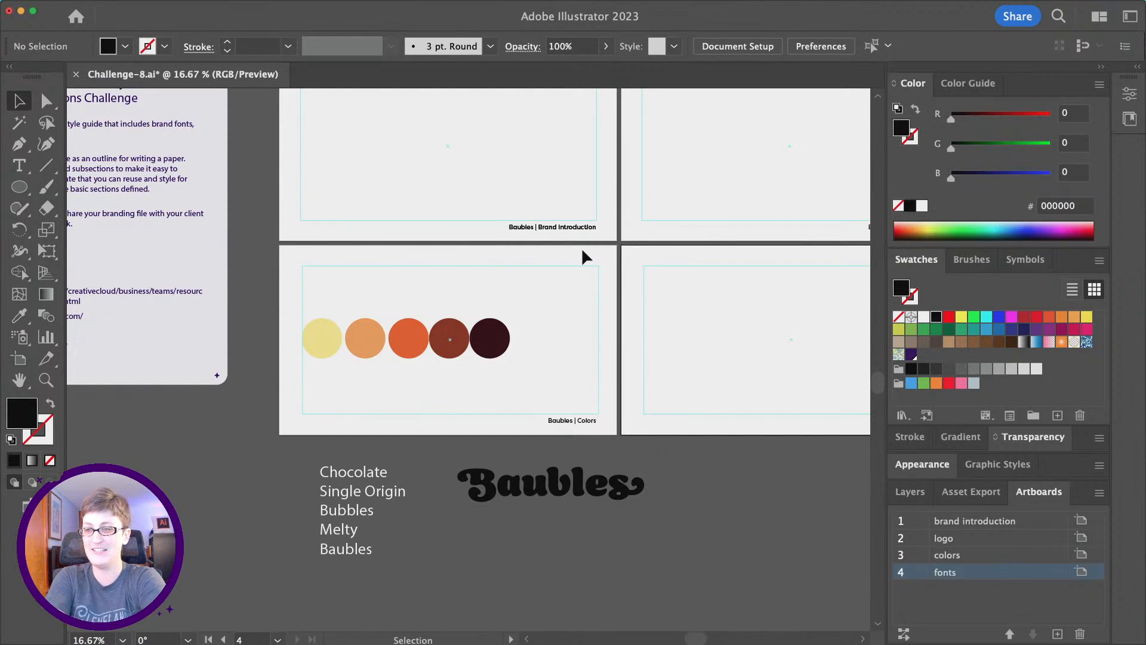
{"action": "scroll", "coordinate": [534, 352], "scroll_direction": "up", "scroll_amount": 1, "text": "alt"}
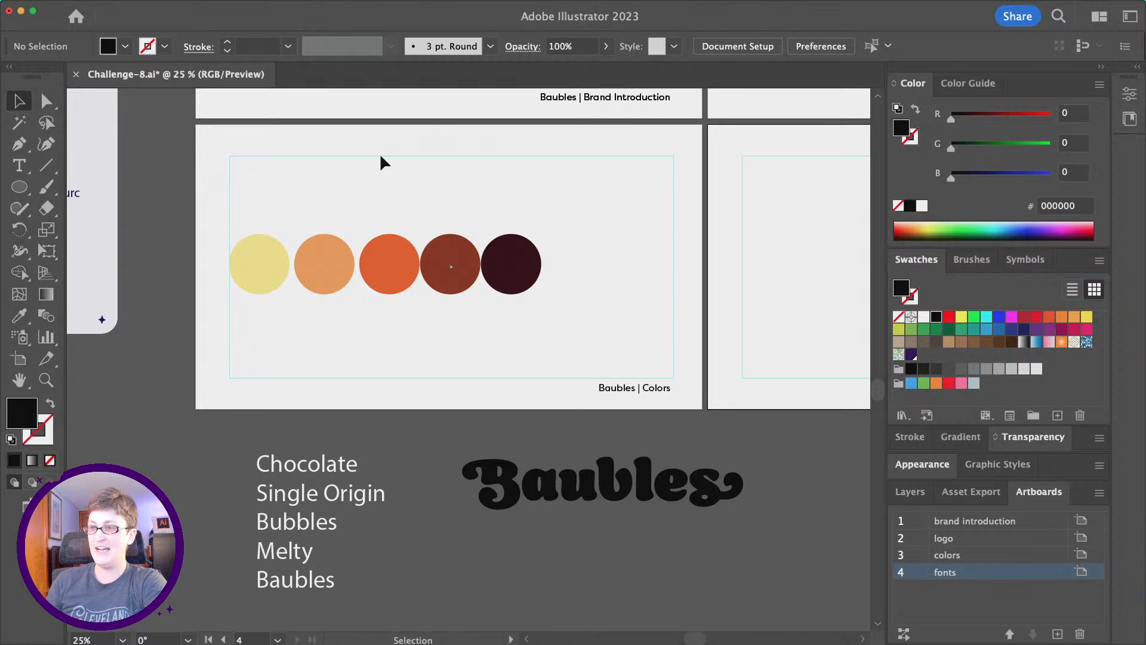
{"action": "scroll", "coordinate": [642, 288], "scroll_direction": "right", "scroll_amount": 10}
{"action": "scroll", "coordinate": [641, 288], "scroll_direction": "up", "scroll_amount": 2}
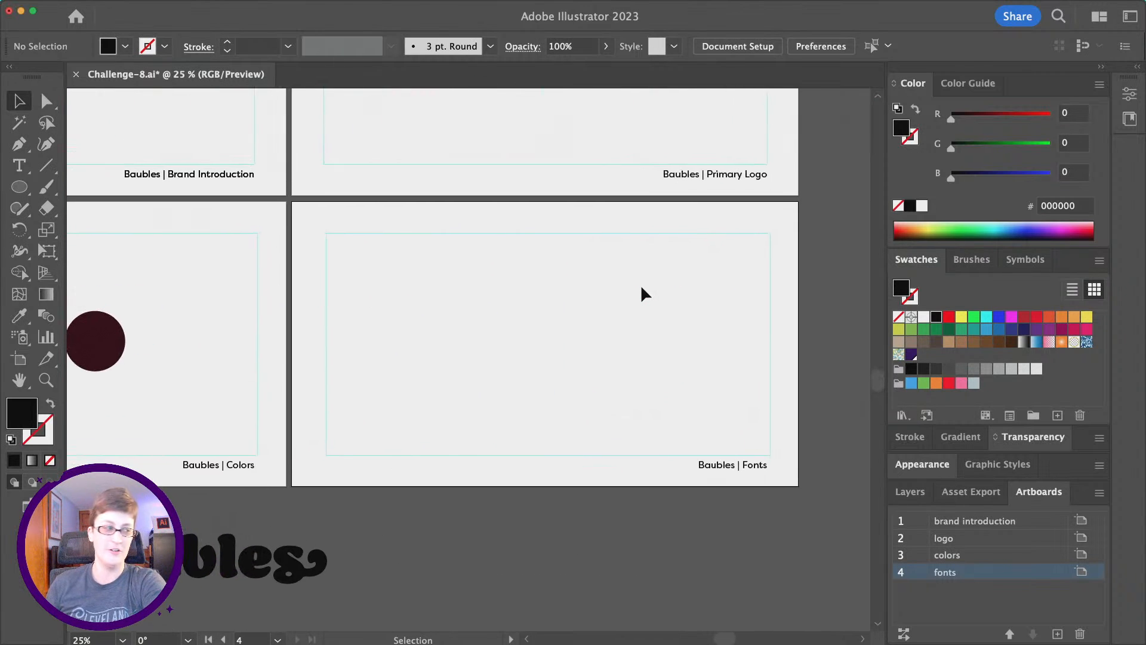
{"action": "scroll", "coordinate": [642, 288], "scroll_direction": "down", "scroll_amount": 1}
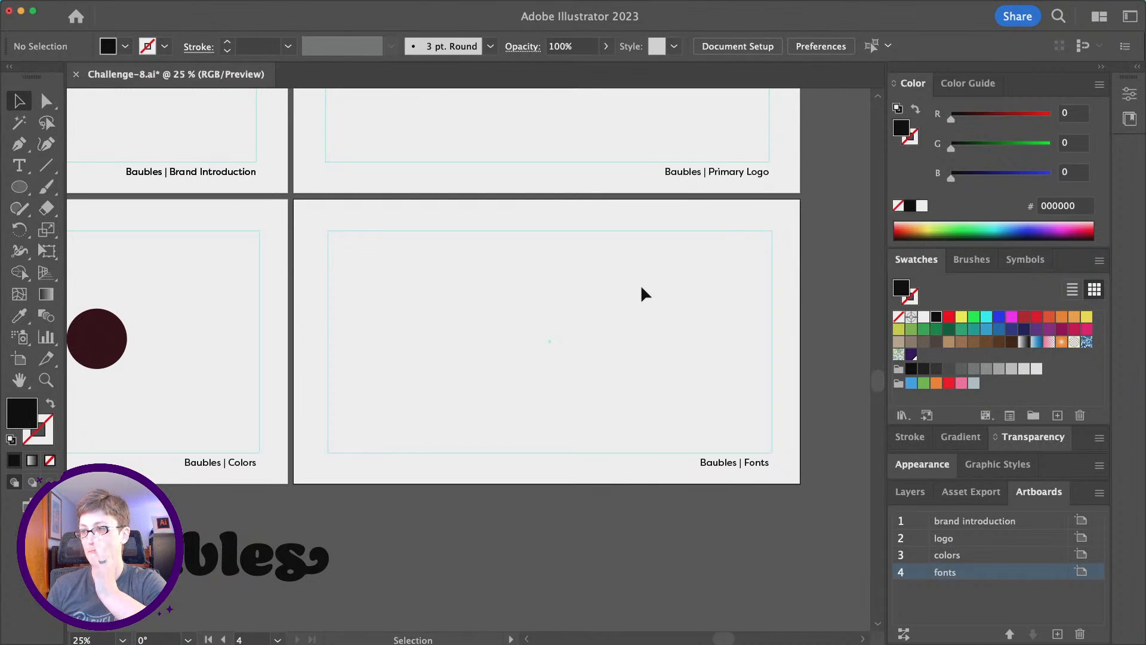
{"action": "scroll", "coordinate": [643, 289], "scroll_direction": "left", "scroll_amount": 5}
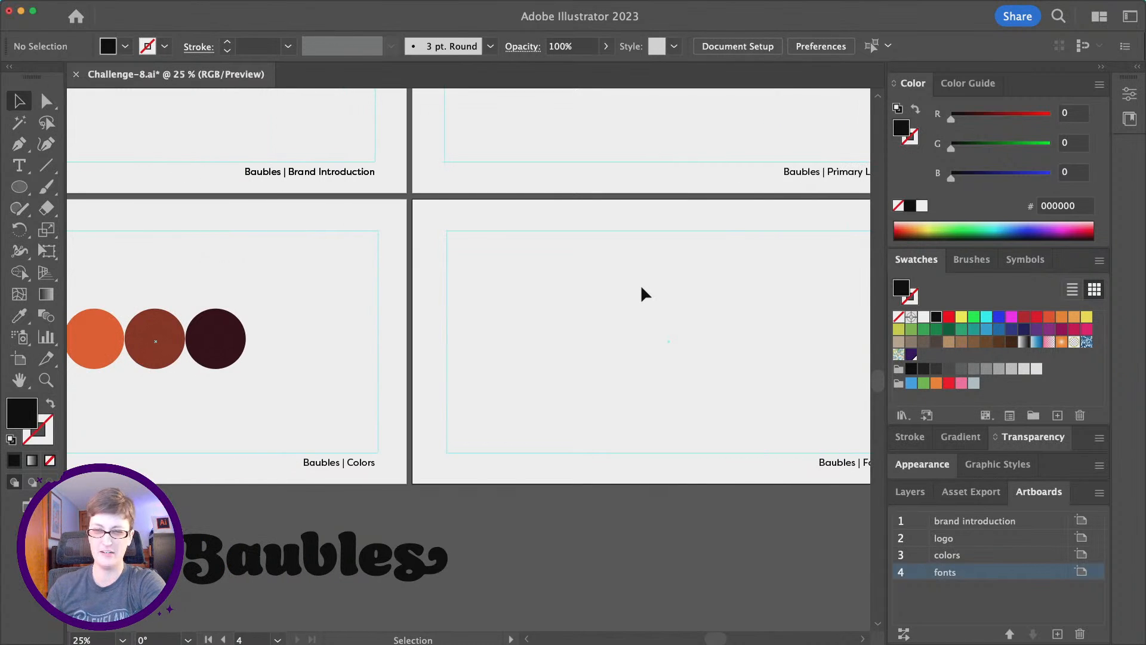
{"action": "key", "text": "alt"}
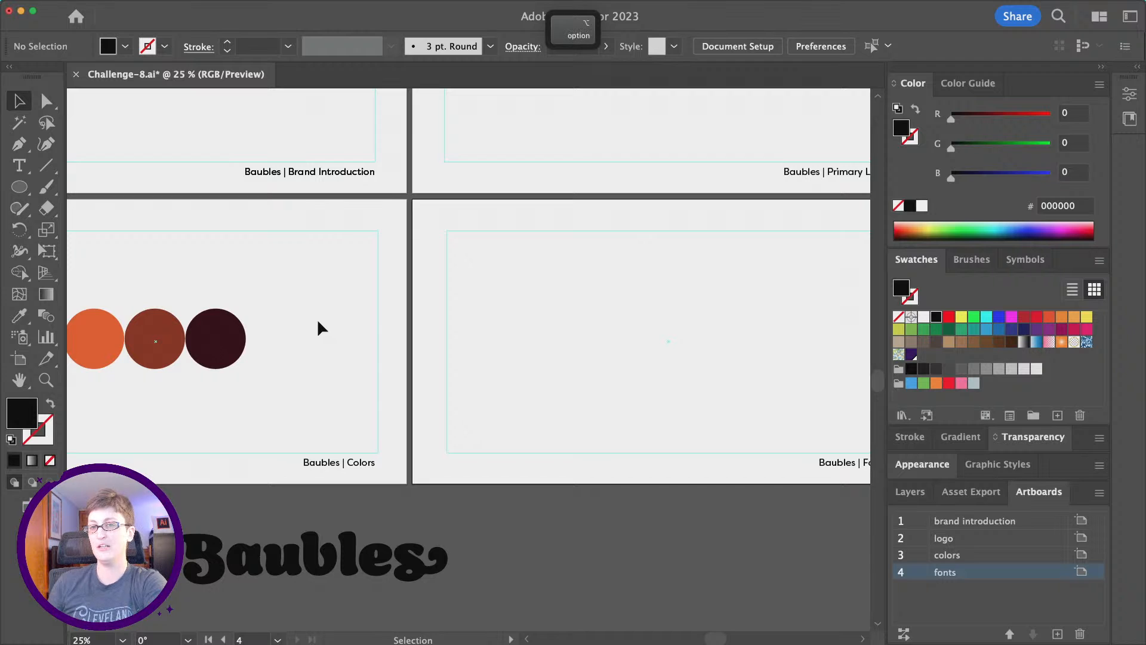
{"action": "scroll", "coordinate": [319, 322], "scroll_direction": "up", "scroll_amount": 2}
Type the heading 'Primary Colors' as a new text line above the circles on the Colors artboard.
{"action": "left_click", "coordinate": [19, 166]}
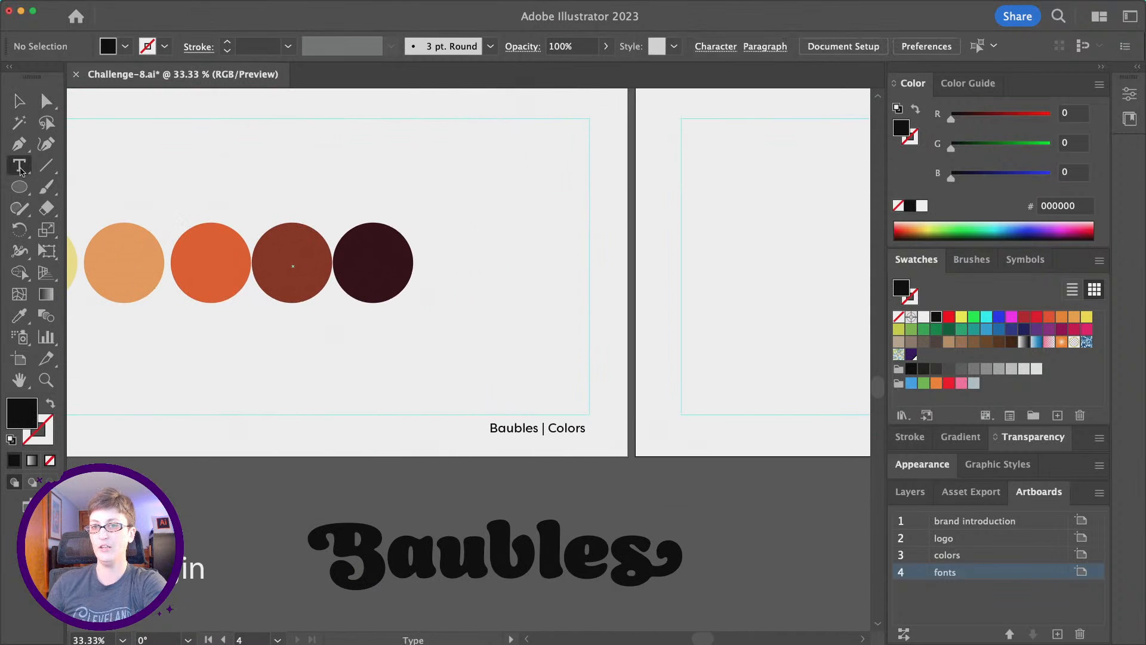
{"action": "left_click", "coordinate": [452, 203]}
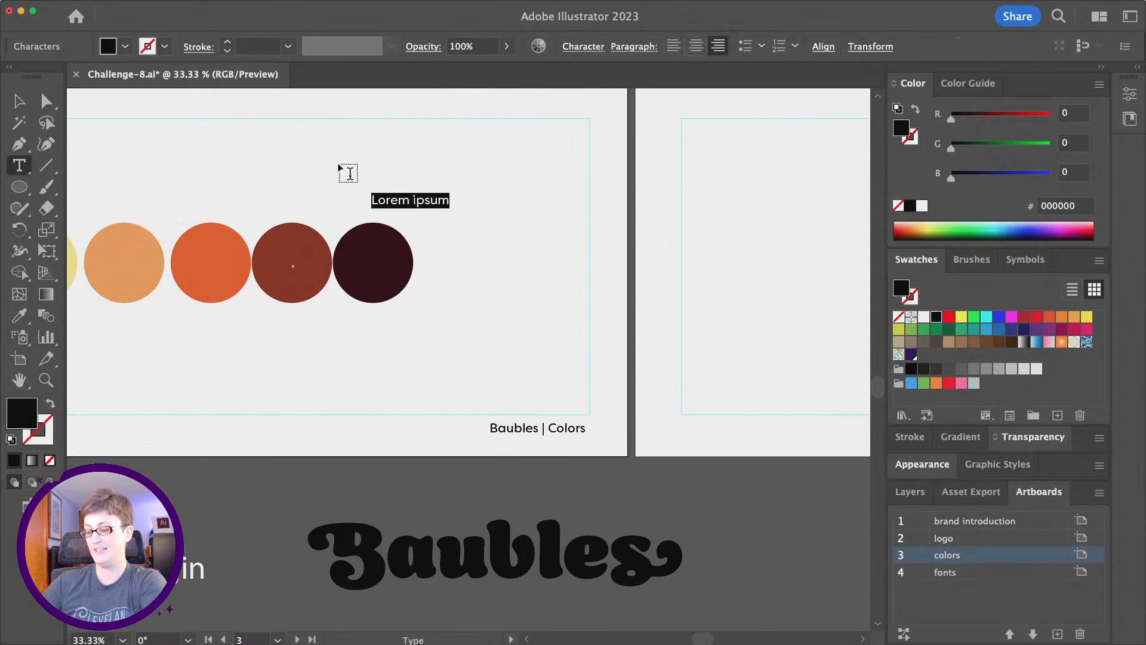
{"action": "key", "text": "r"}
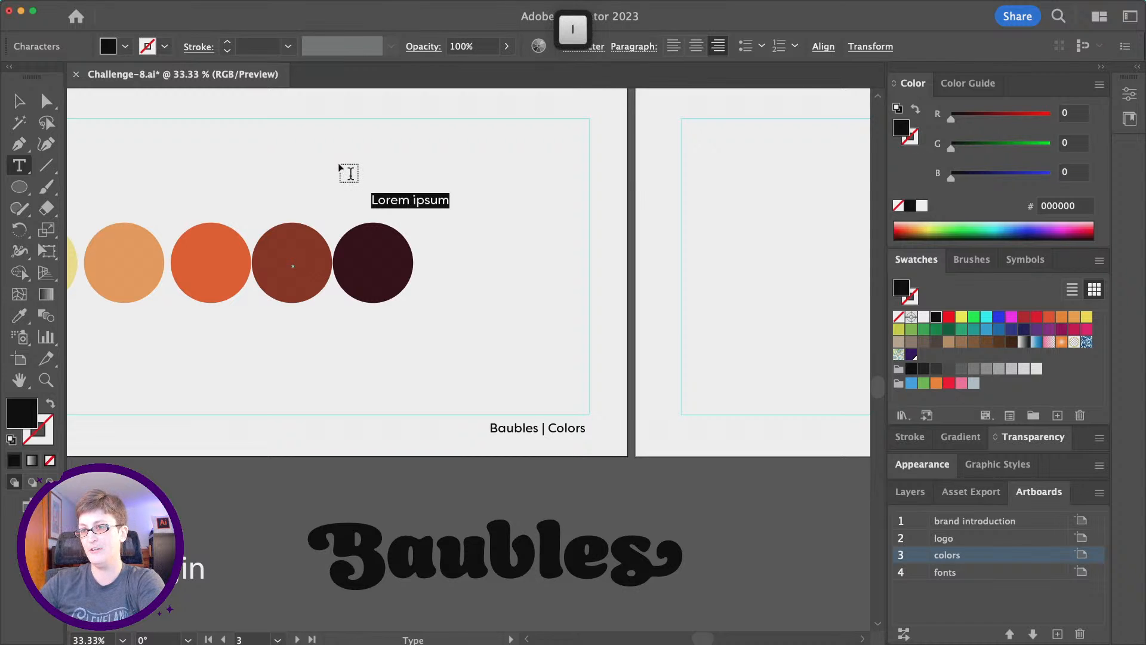
{"action": "key", "text": "Escape"}
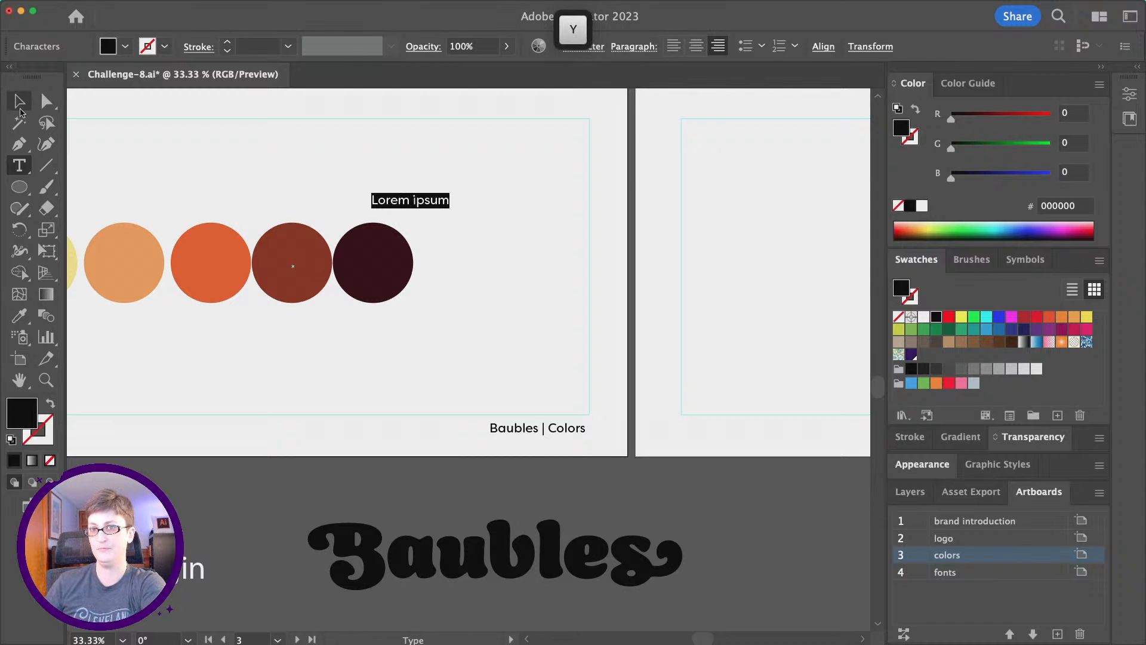
{"action": "left_click", "coordinate": [373, 158]}
{"action": "double_click", "coordinate": [408, 204]}
{"action": "double_click", "coordinate": [407, 204]}
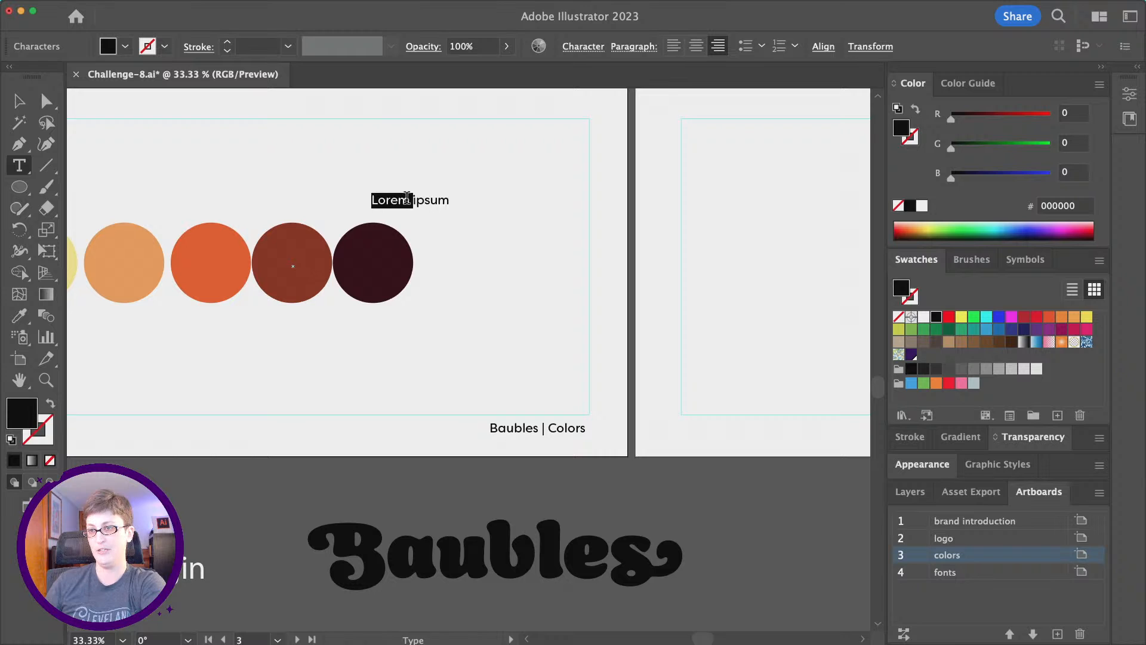
{"action": "left_click", "coordinate": [408, 204]}
{"action": "type", "text": "Primary Colors"}
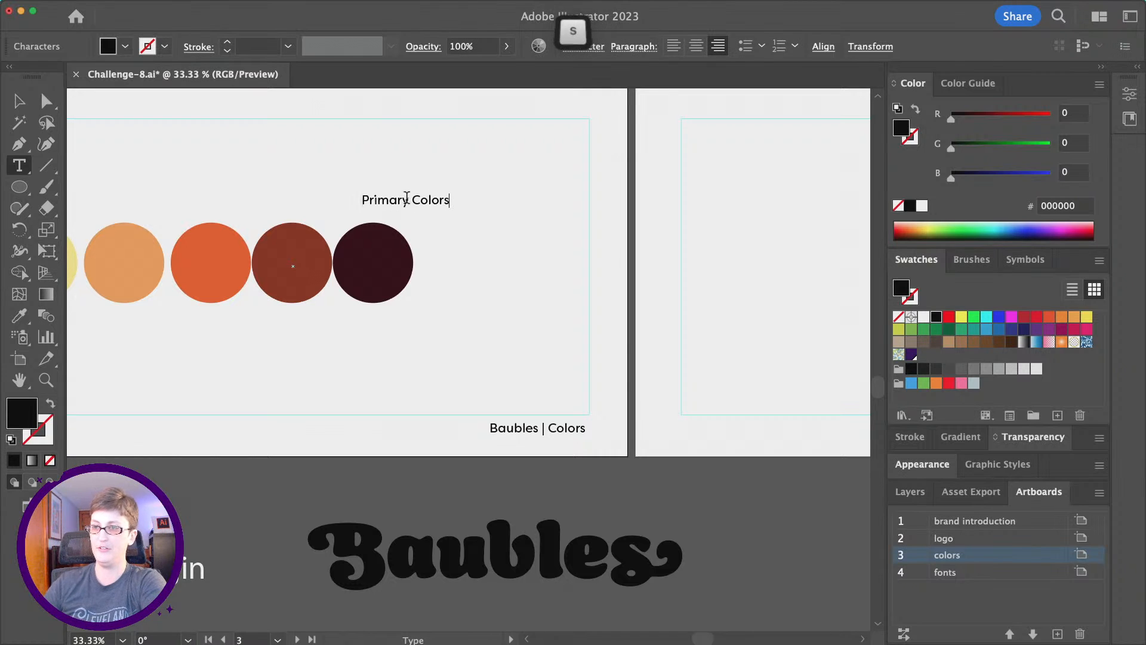
{"action": "left_click", "coordinate": [18, 104]}
Match the Baubles logo's font, set the heading to 60 pt Bold, and place it right of the circles.
{"action": "left_click", "coordinate": [18, 315]}
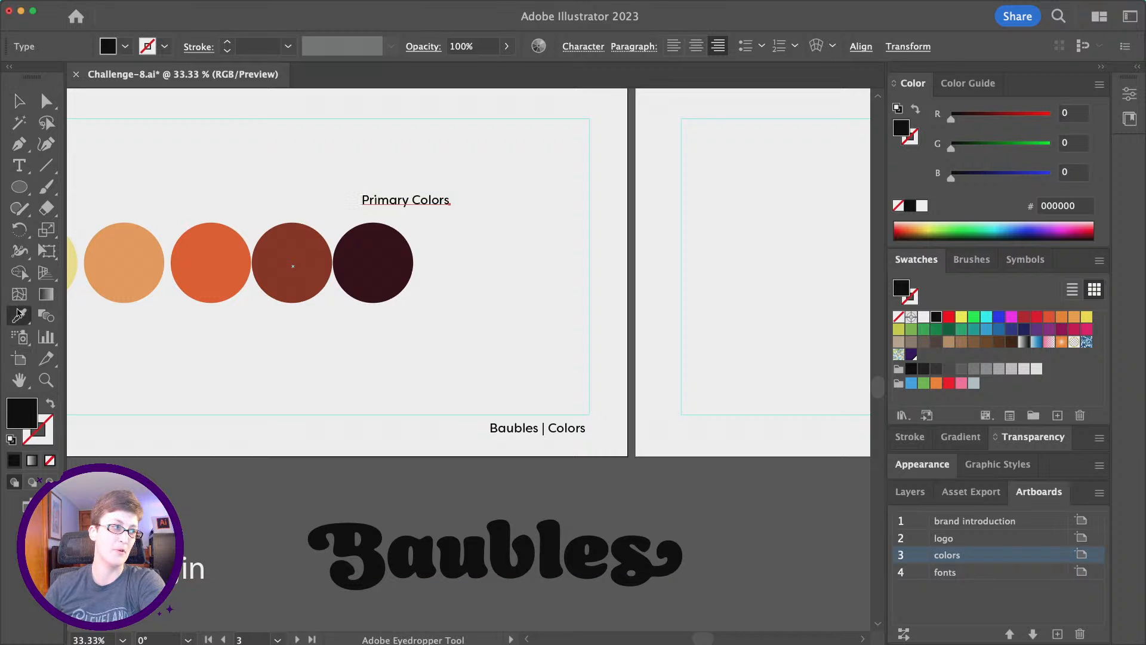
{"action": "left_click", "coordinate": [528, 555]}
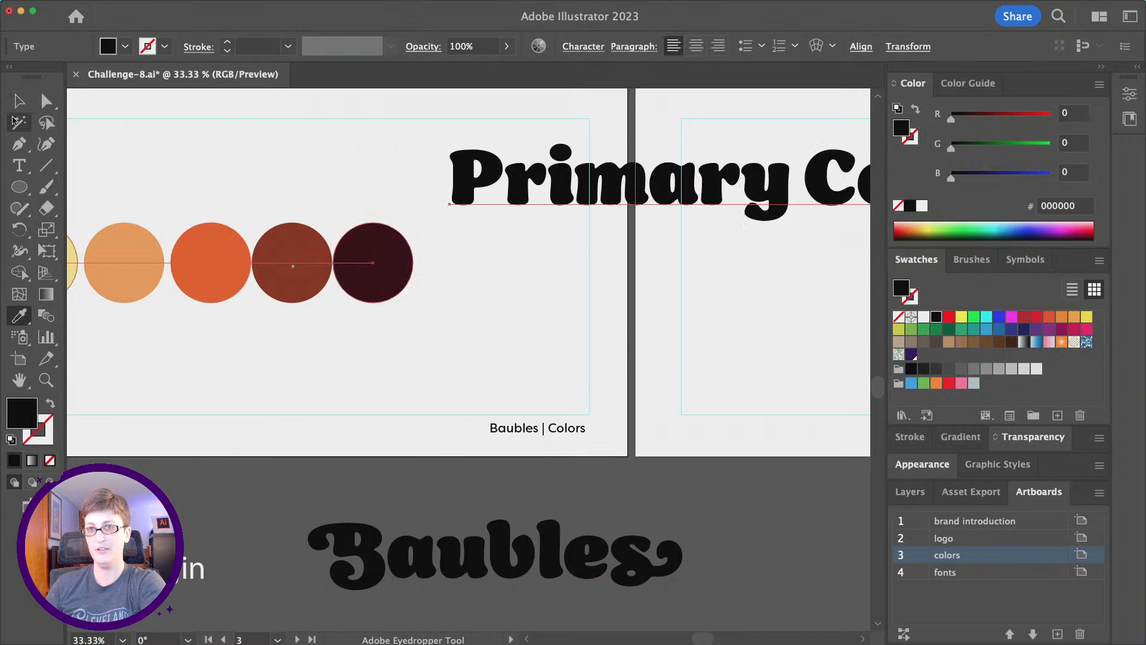
{"action": "key", "text": "v"}
{"action": "left_click_drag", "start_coordinate": [628, 187], "coordinate": [309, 186]}
{"action": "left_click", "coordinate": [594, 46]}
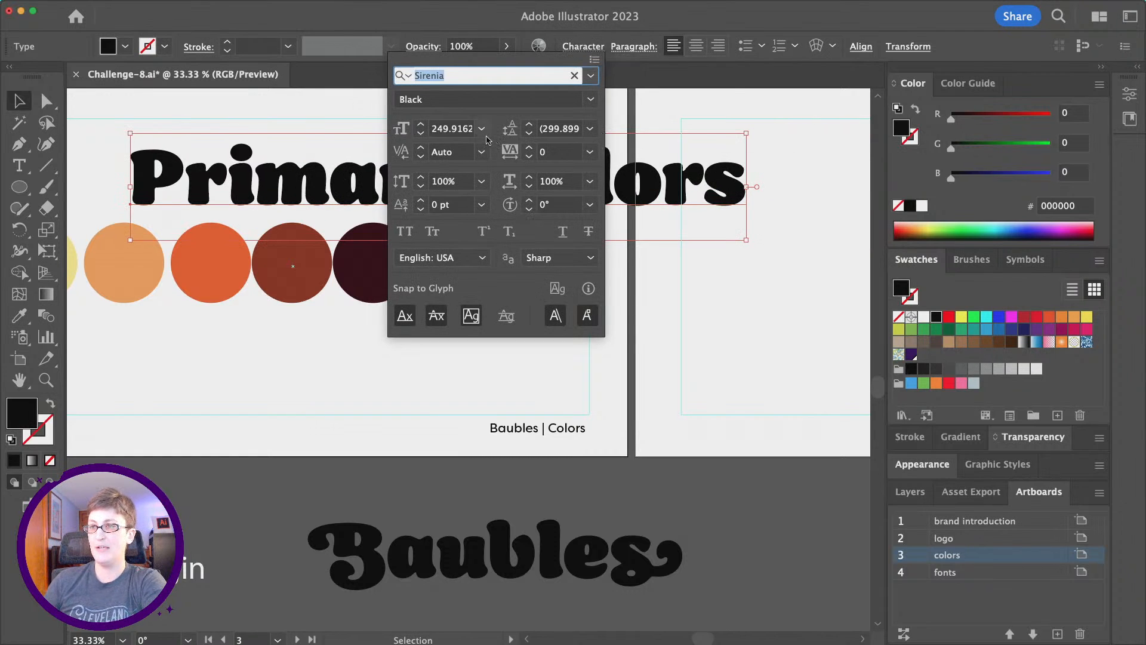
{"action": "left_click", "coordinate": [481, 129]}
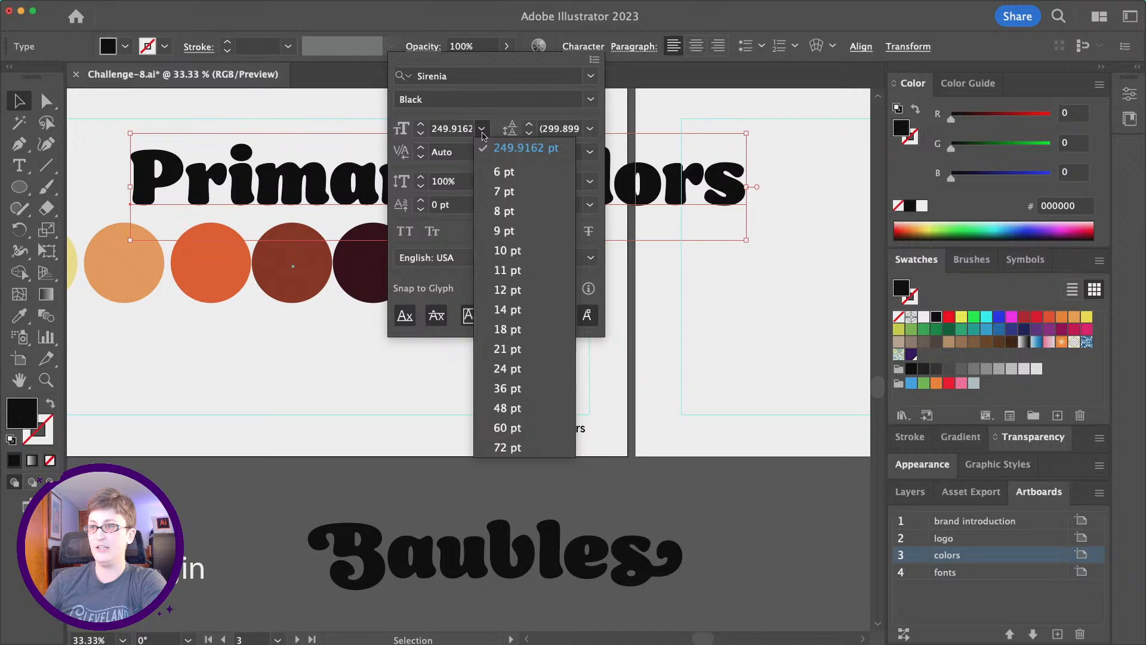
{"action": "left_click", "coordinate": [534, 434]}
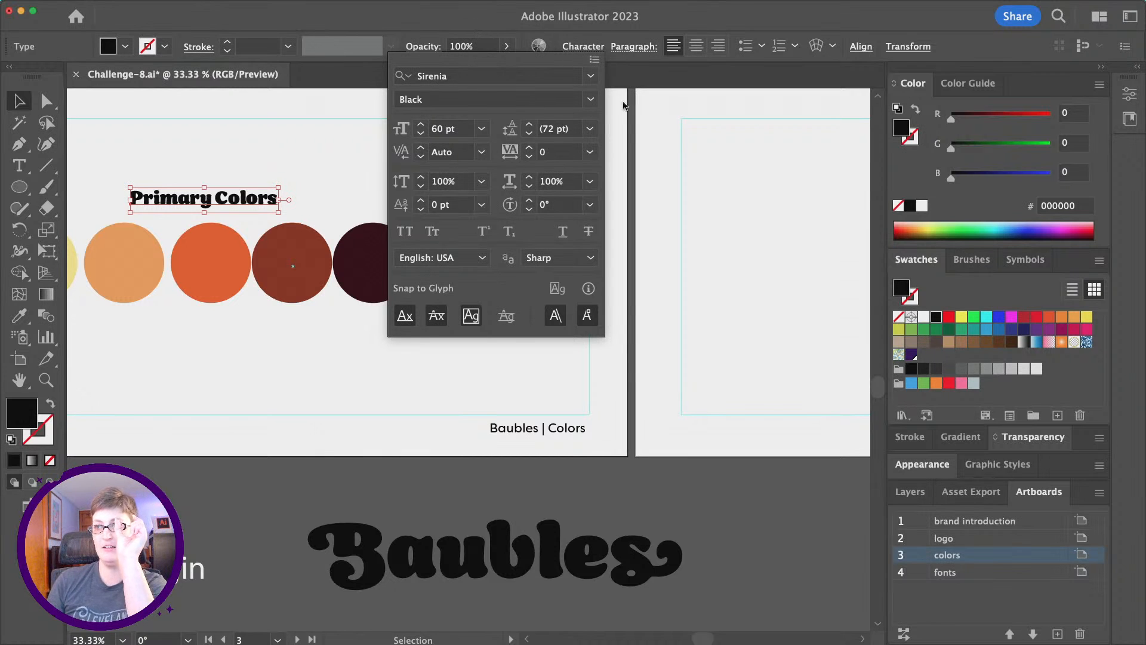
{"action": "left_click", "coordinate": [590, 99]}
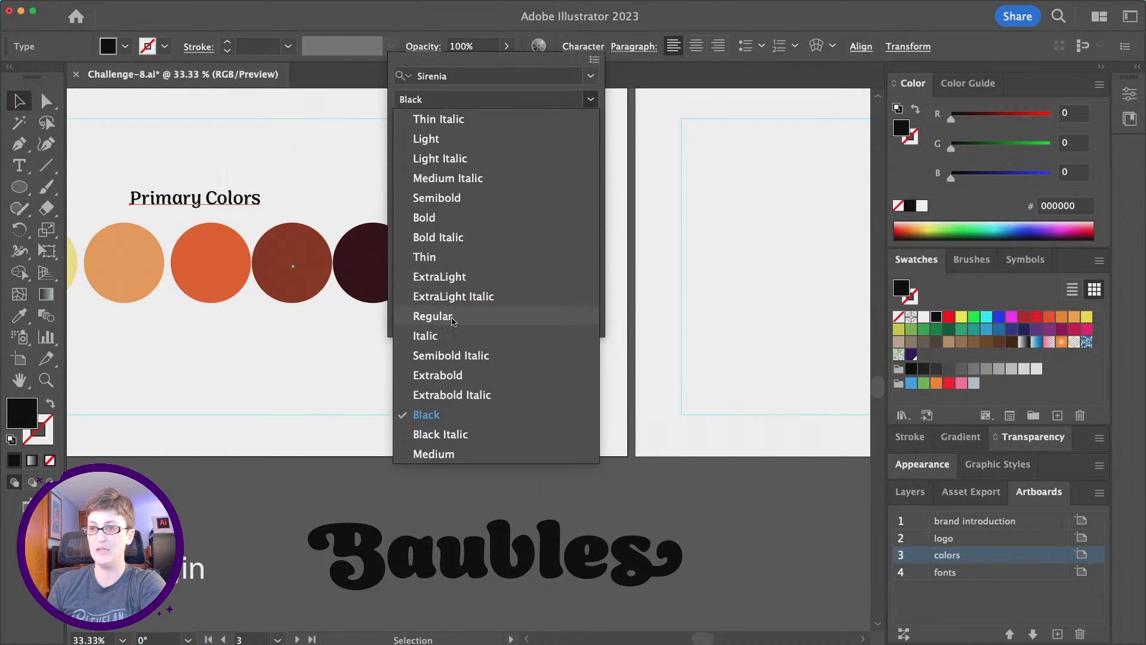
{"action": "left_click", "coordinate": [445, 221]}
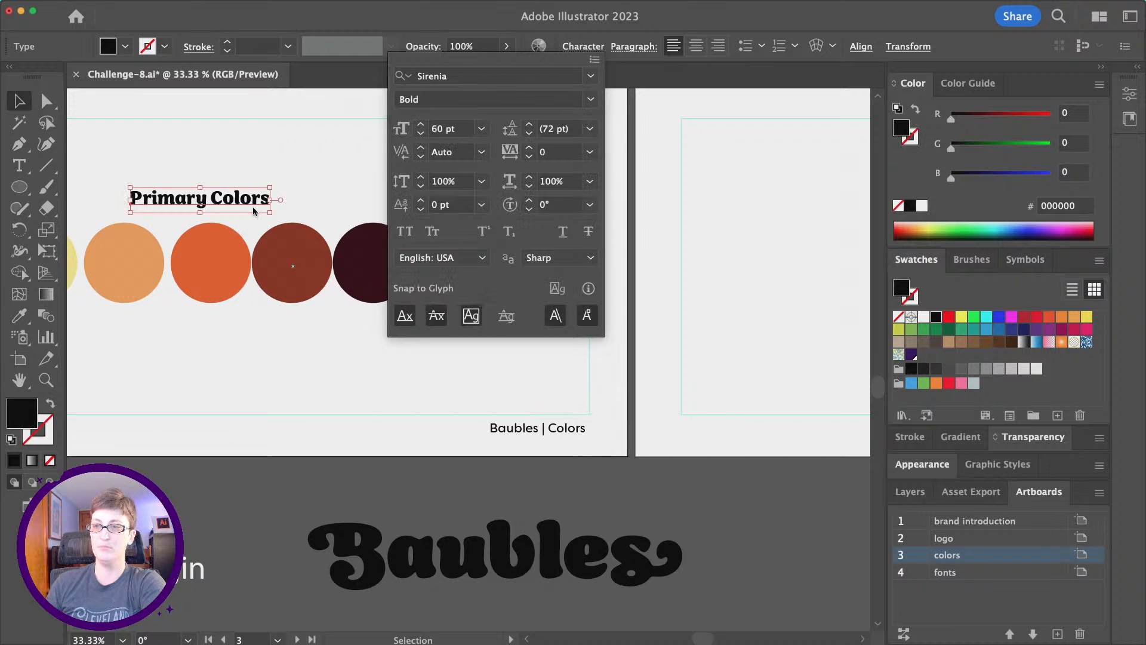
{"action": "left_click_drag", "start_coordinate": [249, 203], "coordinate": [554, 224]}
{"action": "scroll", "coordinate": [557, 234], "scroll_direction": "left", "scroll_amount": 2}
{"action": "left_click", "coordinate": [583, 314]}
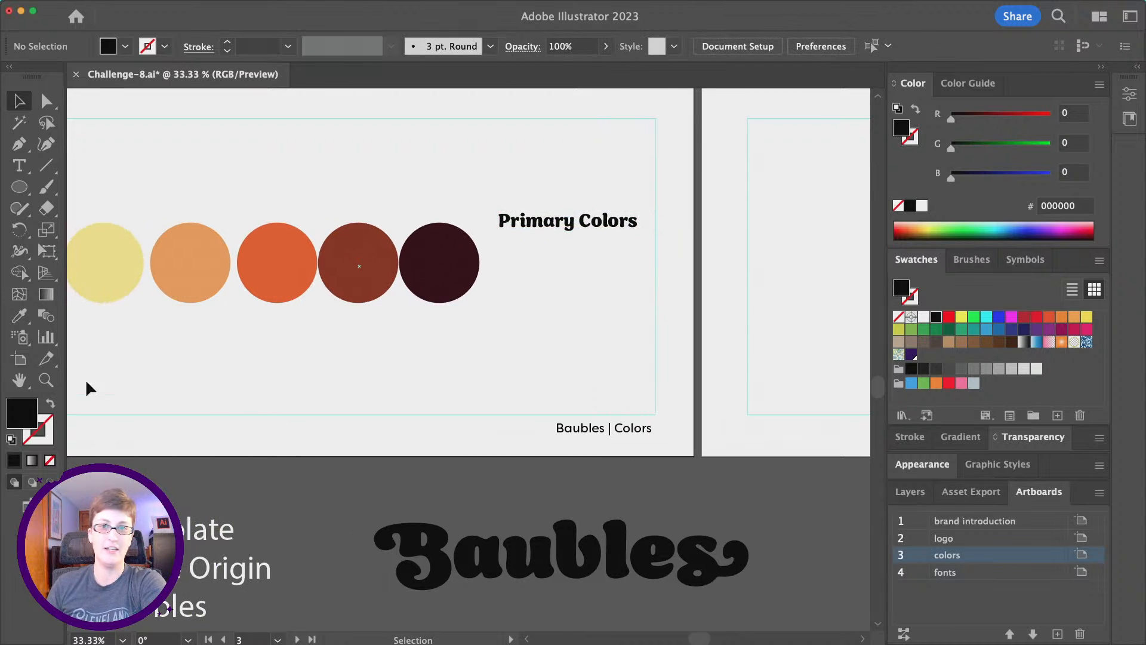
Set the Type tool's font size to 21 pt in the Character panel.
{"action": "left_click", "coordinate": [20, 169]}
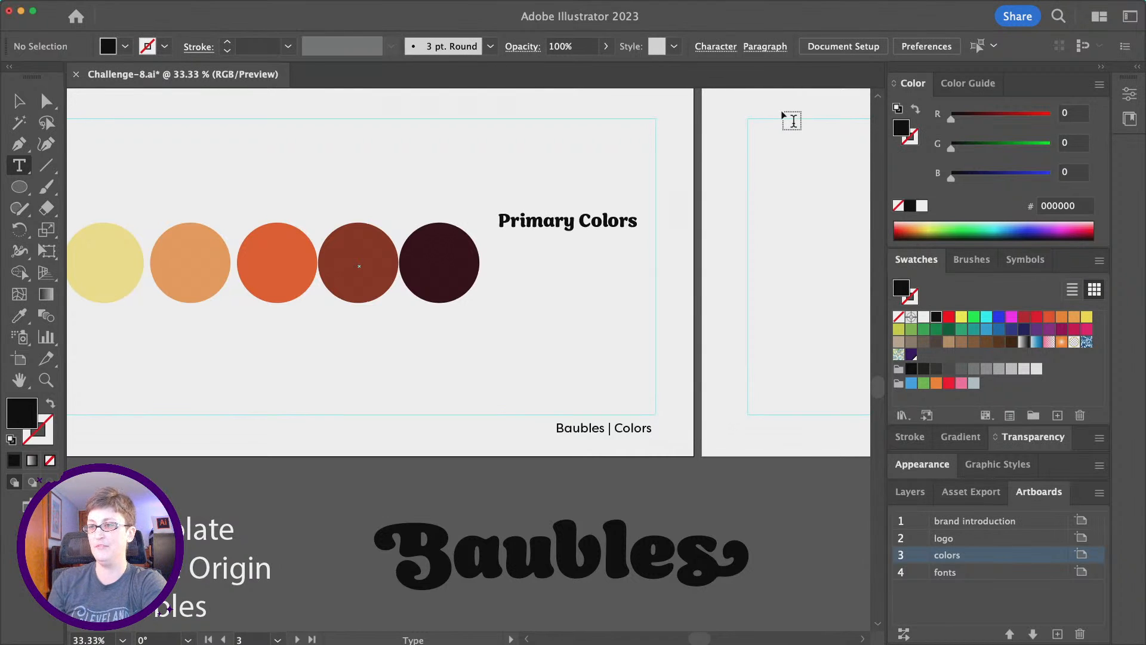
{"action": "left_click", "coordinate": [716, 48]}
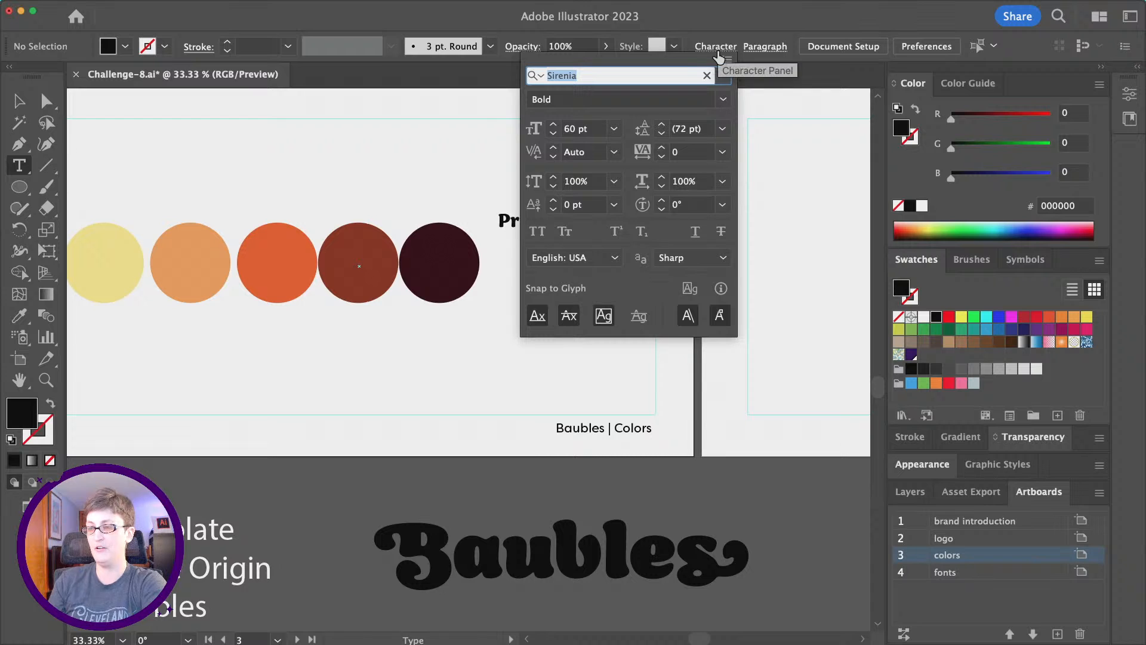
{"action": "left_click", "coordinate": [20, 313]}
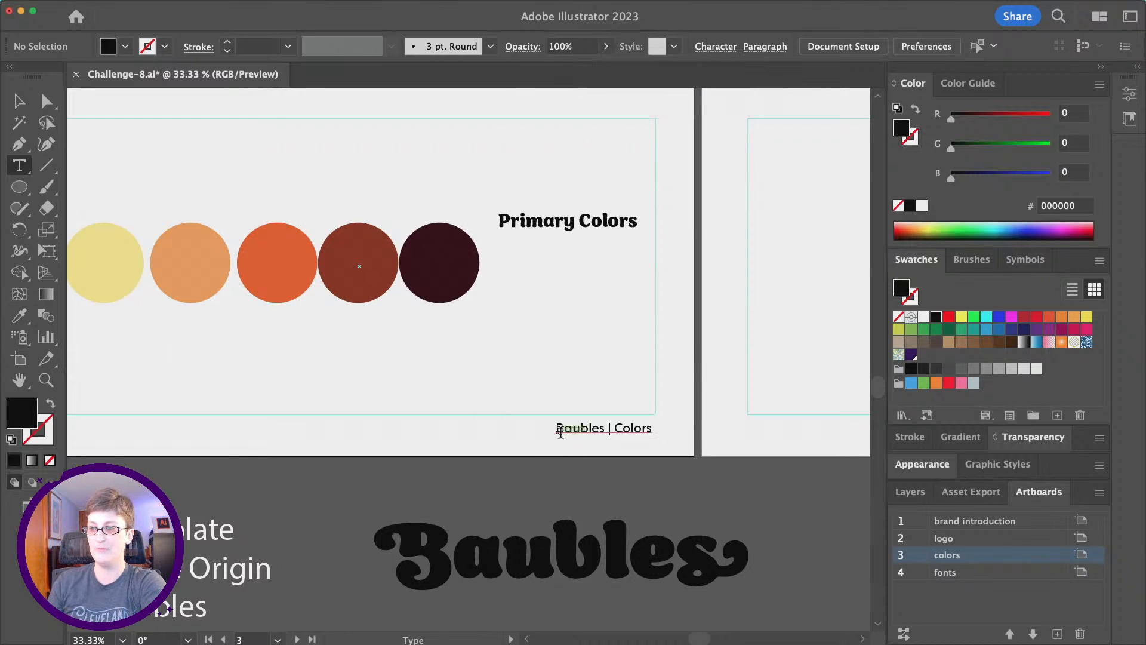
{"action": "key", "text": "i"}
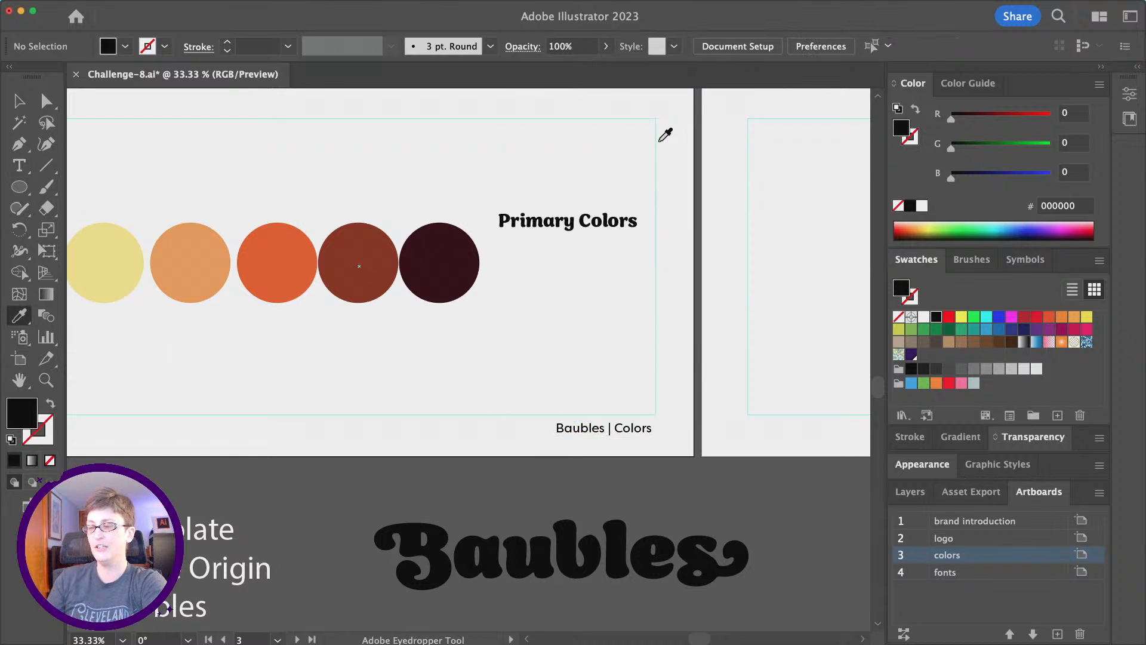
{"action": "left_click", "coordinate": [19, 167]}
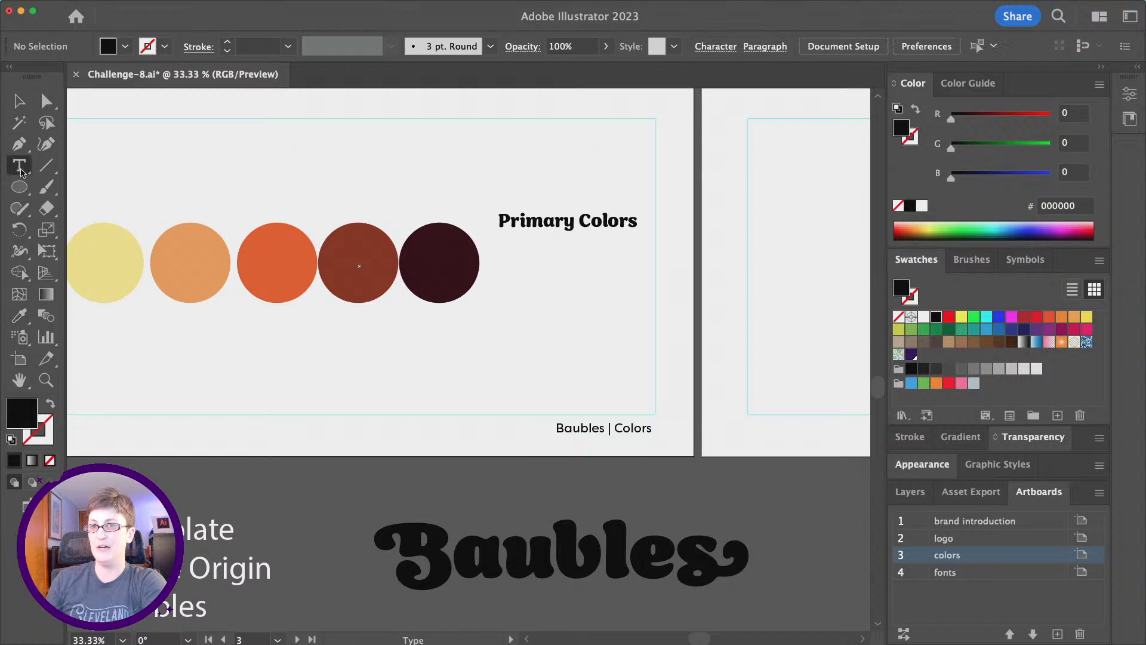
{"action": "left_click", "coordinate": [702, 53]}
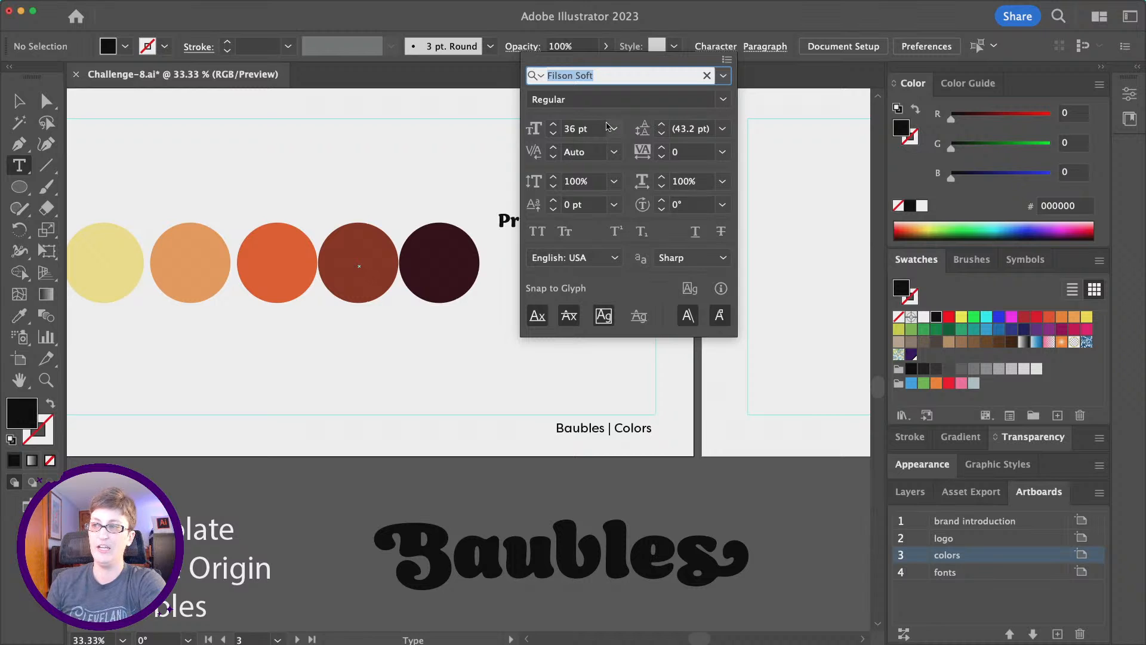
{"action": "left_click", "coordinate": [615, 129]}
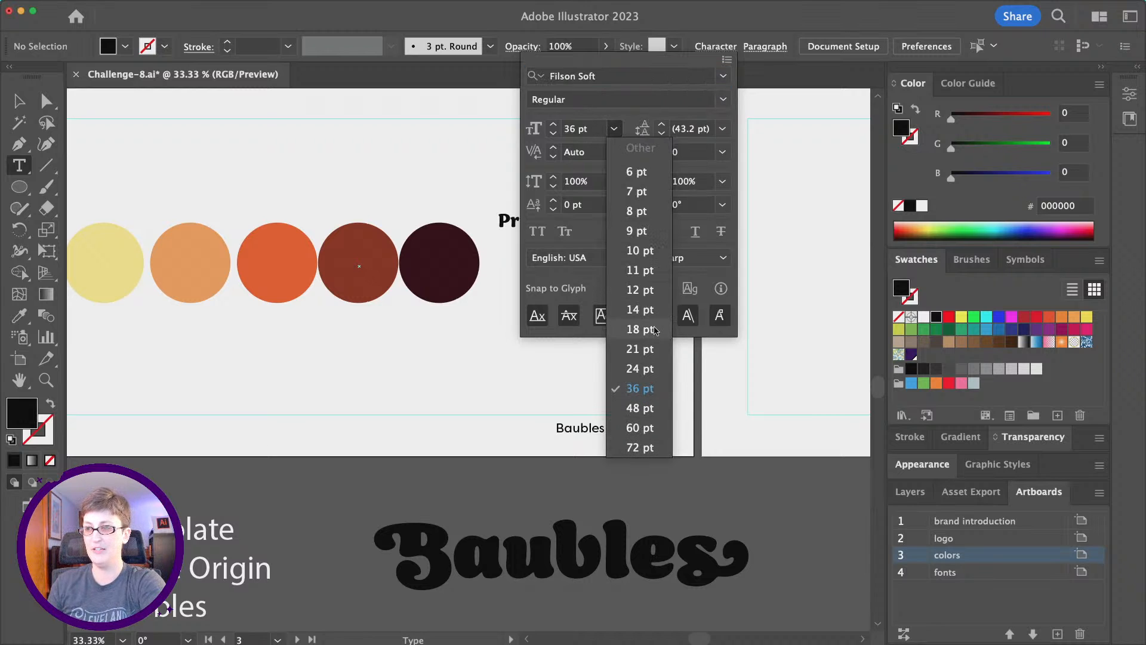
{"action": "left_click", "coordinate": [638, 348]}
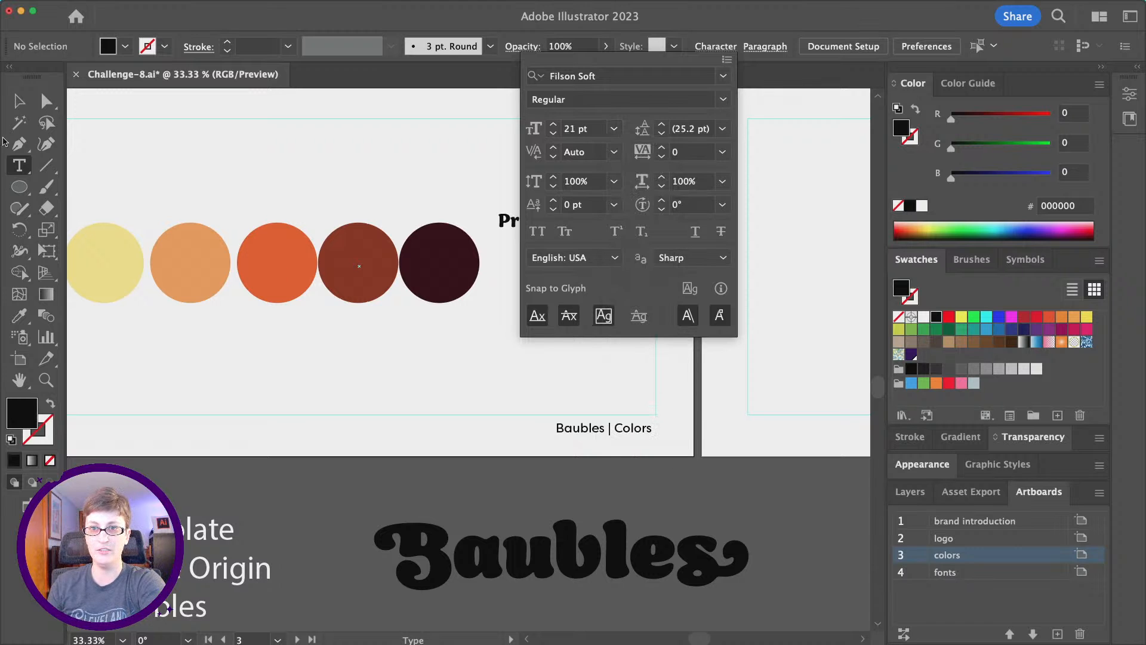
{"action": "left_click", "coordinate": [11, 167]}
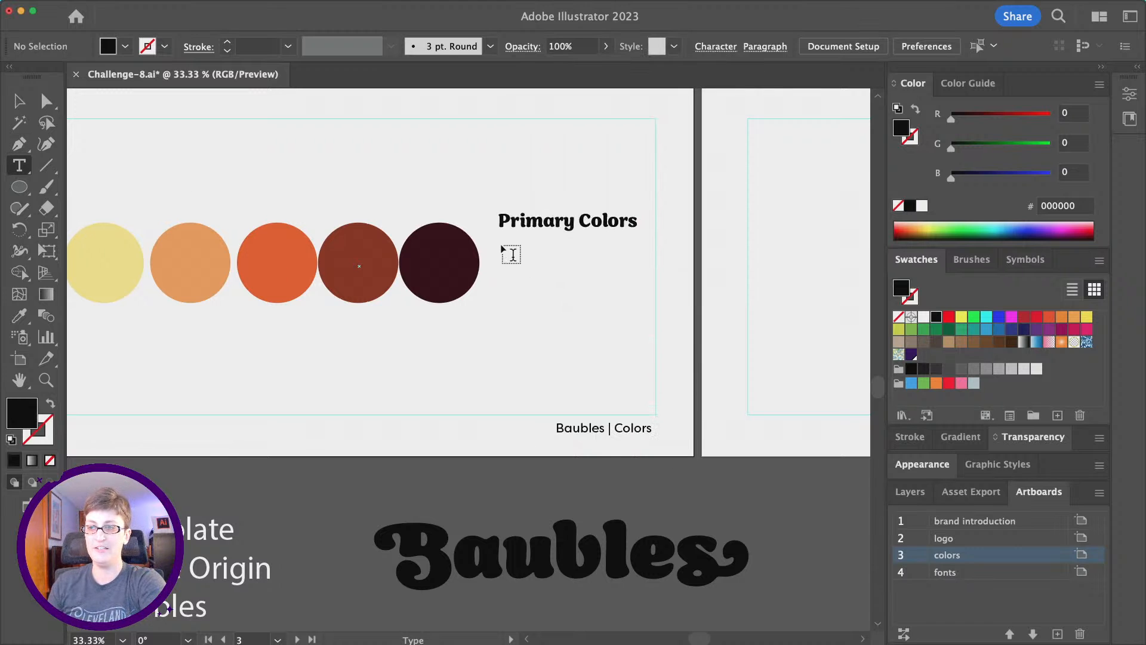
Draw a left-aligned placeholder text area below the Primary Colors heading.
{"action": "left_click_drag", "start_coordinate": [497, 238], "coordinate": [642, 362]}
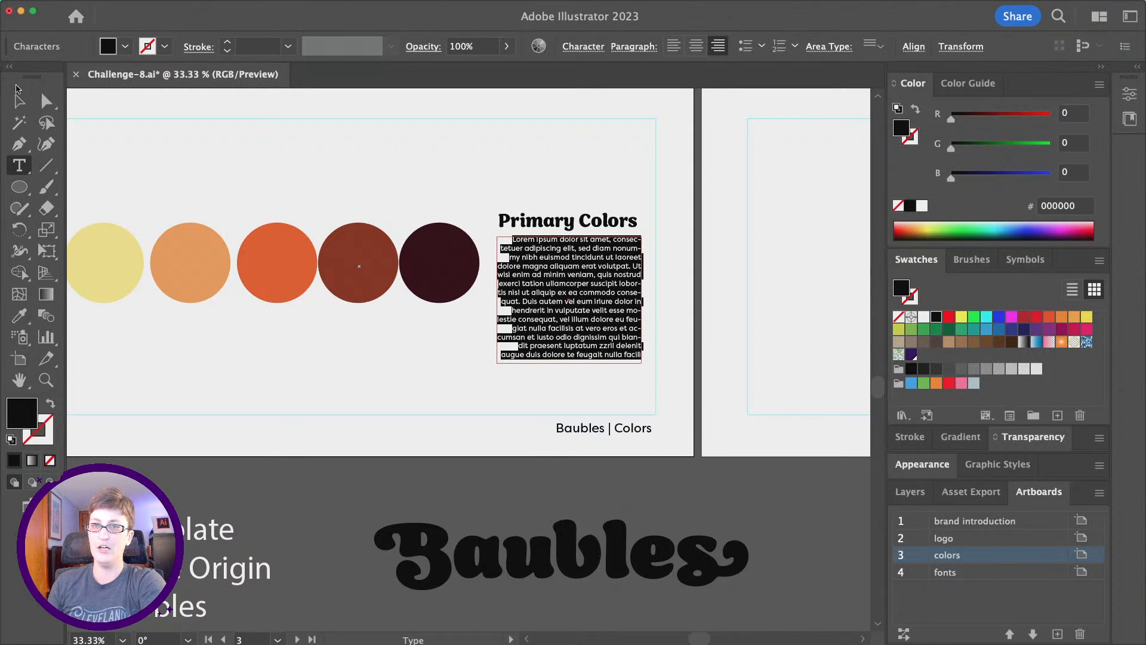
{"action": "left_click", "coordinate": [19, 100]}
{"action": "left_click", "coordinate": [673, 46]}
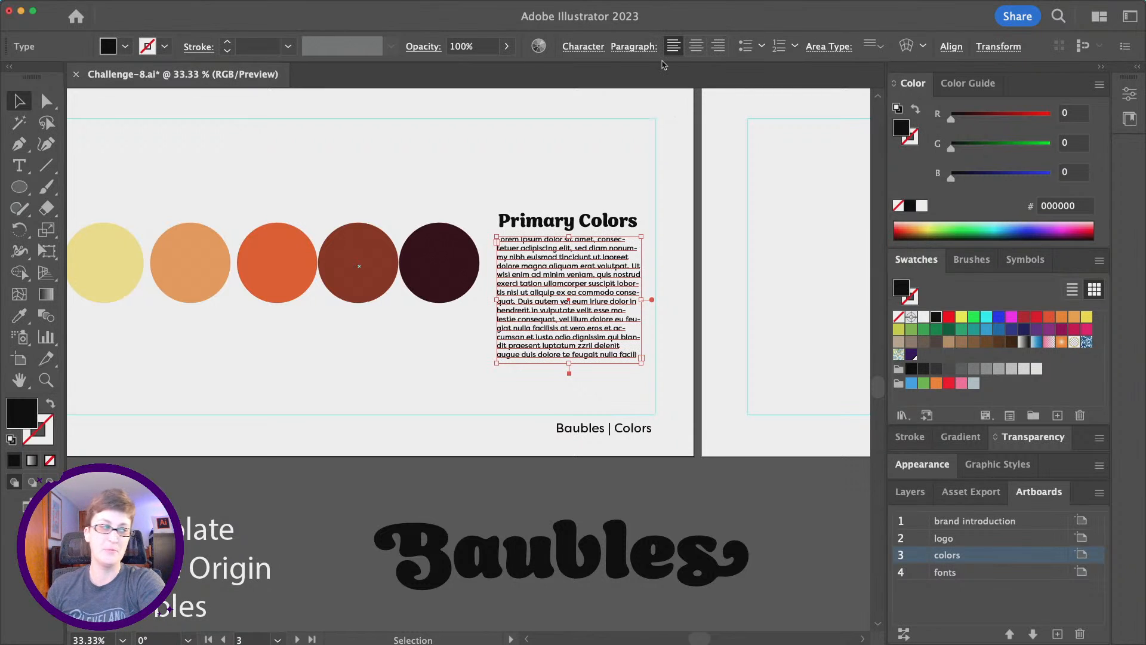
{"action": "left_click", "coordinate": [547, 163]}
{"action": "scroll", "coordinate": [548, 162], "scroll_direction": "left", "scroll_amount": 2}
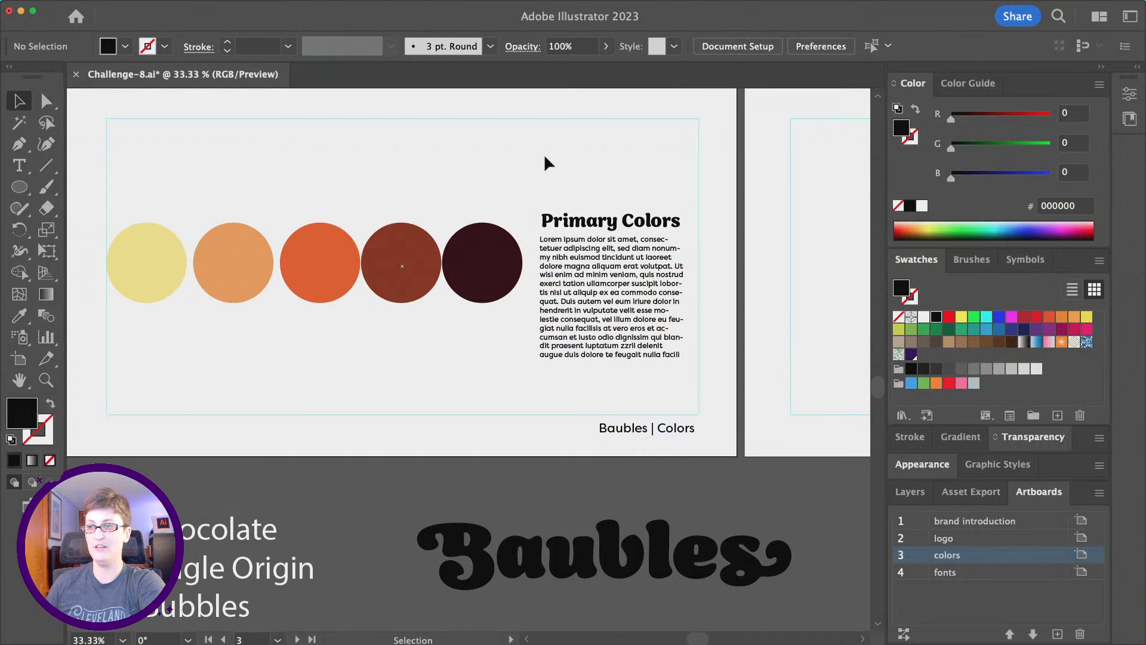
Select the heading and body text together and nudge them upward slightly.
{"action": "left_click", "coordinate": [552, 226]}
{"action": "left_click", "coordinate": [606, 303], "text": "shift"}
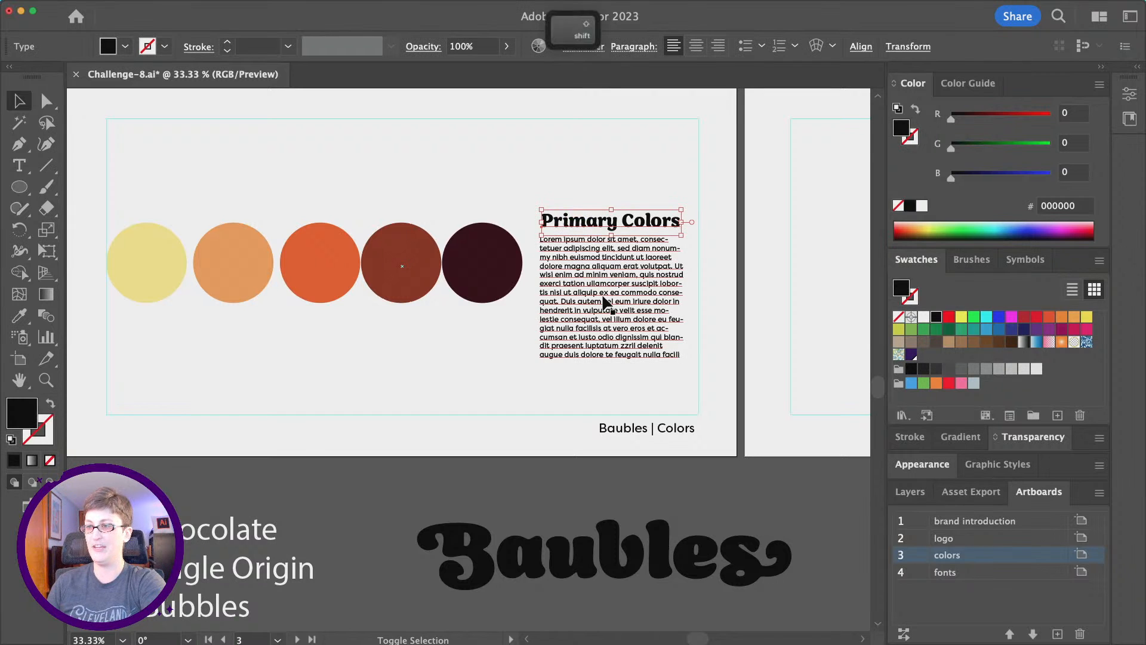
{"action": "left_click", "coordinate": [606, 304], "text": "shift"}
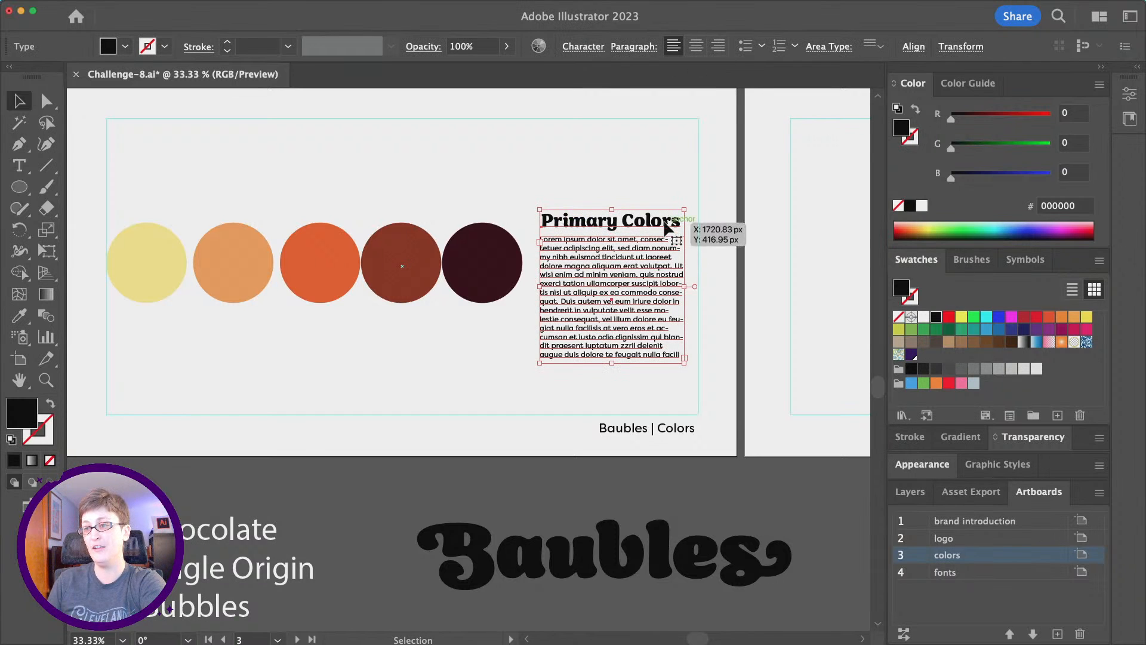
{"action": "left_click", "coordinate": [597, 178]}
{"action": "left_click_drag", "start_coordinate": [543, 156], "coordinate": [590, 261]}
{"action": "left_click", "coordinate": [501, 197]}
Zoom out, marquee-select the heading and paragraph, and copy them with Cmd+C.
{"action": "key", "text": "super+minus"}
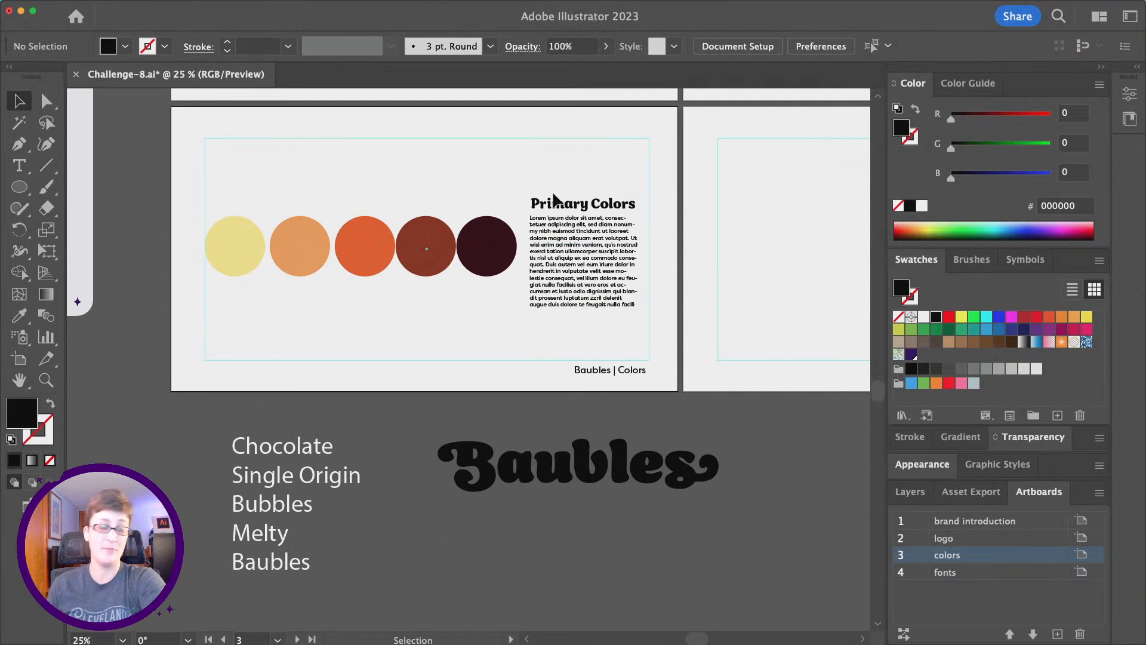
{"action": "scroll", "coordinate": [553, 195], "scroll_direction": "up", "scroll_amount": 3}
{"action": "scroll", "coordinate": [554, 196], "scroll_direction": "right", "scroll_amount": 5}
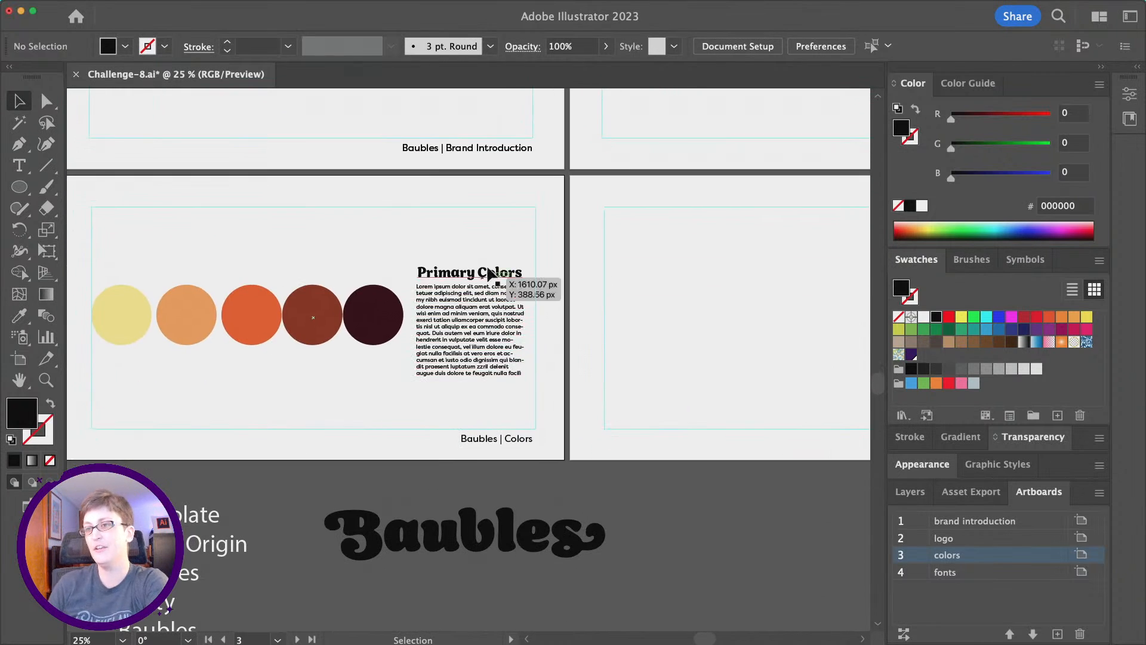
{"action": "left_click_drag", "start_coordinate": [498, 237], "coordinate": [425, 391]}
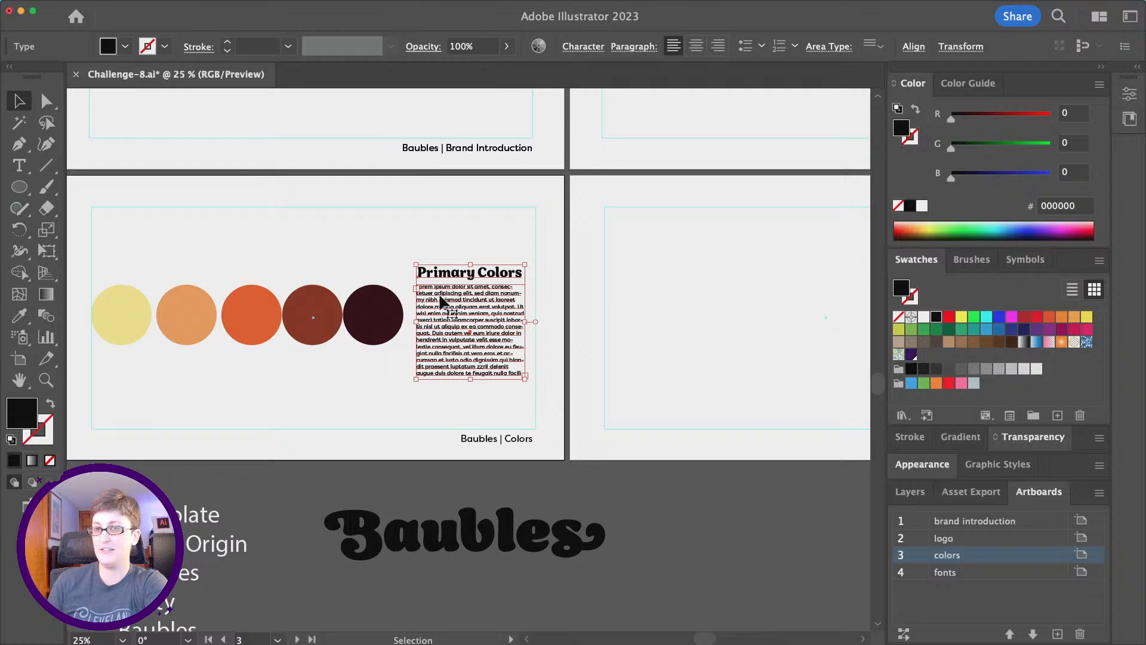
{"action": "key", "text": "a"}
{"action": "key", "text": "super"}
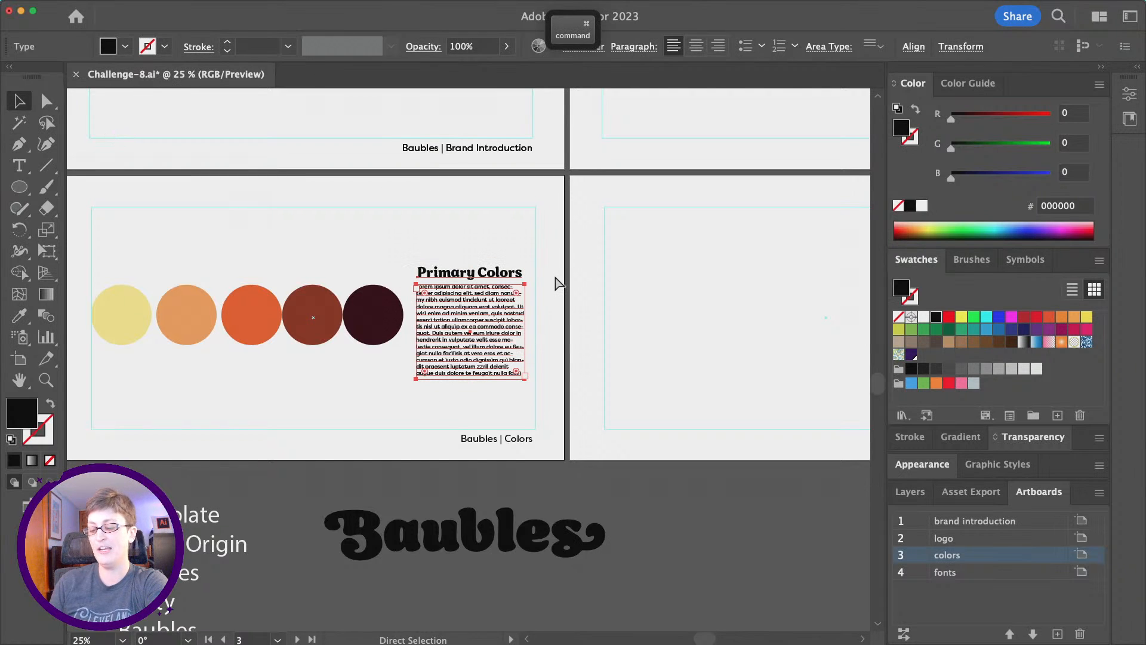
{"action": "key", "text": "super+c"}
Paste the heading and paragraph onto all artboards with Edit > Paste on All Artboards.
{"action": "left_click", "coordinate": [432, 191]}
{"action": "scroll", "coordinate": [435, 279], "scroll_direction": "up", "scroll_amount": 5}
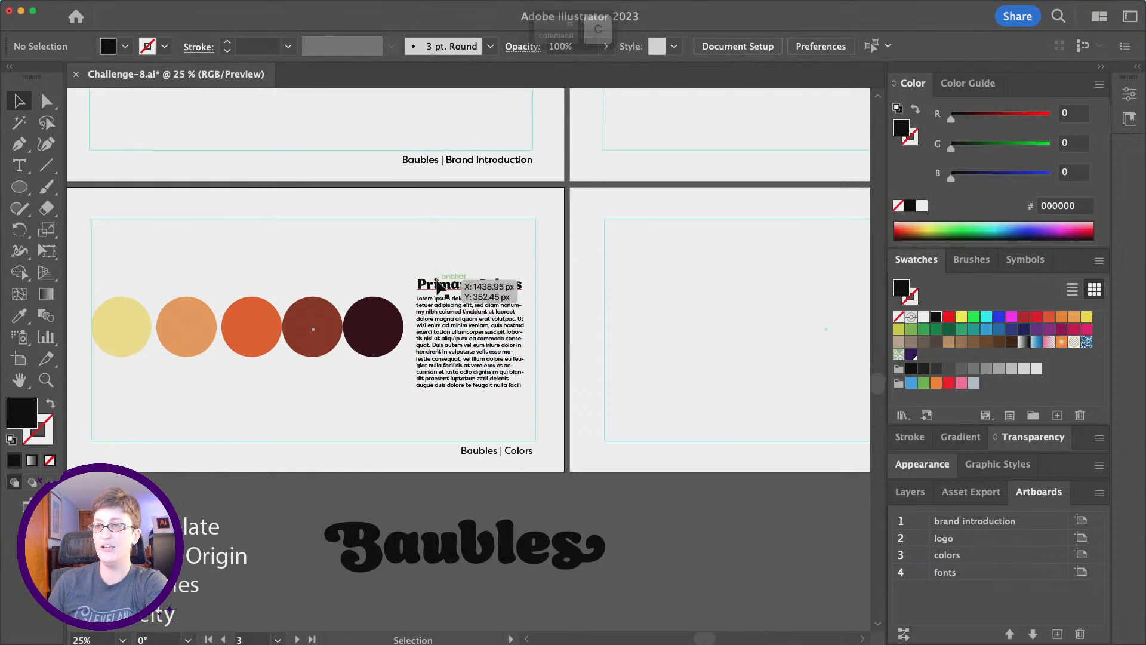
{"action": "scroll", "coordinate": [437, 281], "scroll_direction": "right", "scroll_amount": 2}
{"action": "left_click", "coordinate": [114, 6]}
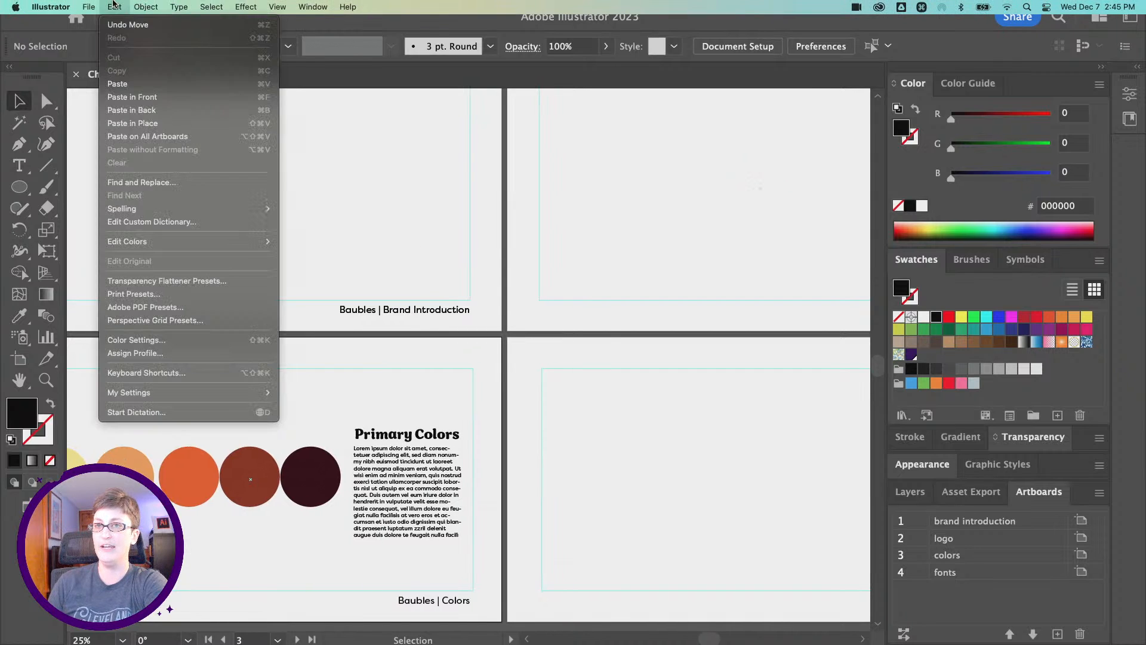
{"action": "left_click", "coordinate": [173, 136]}
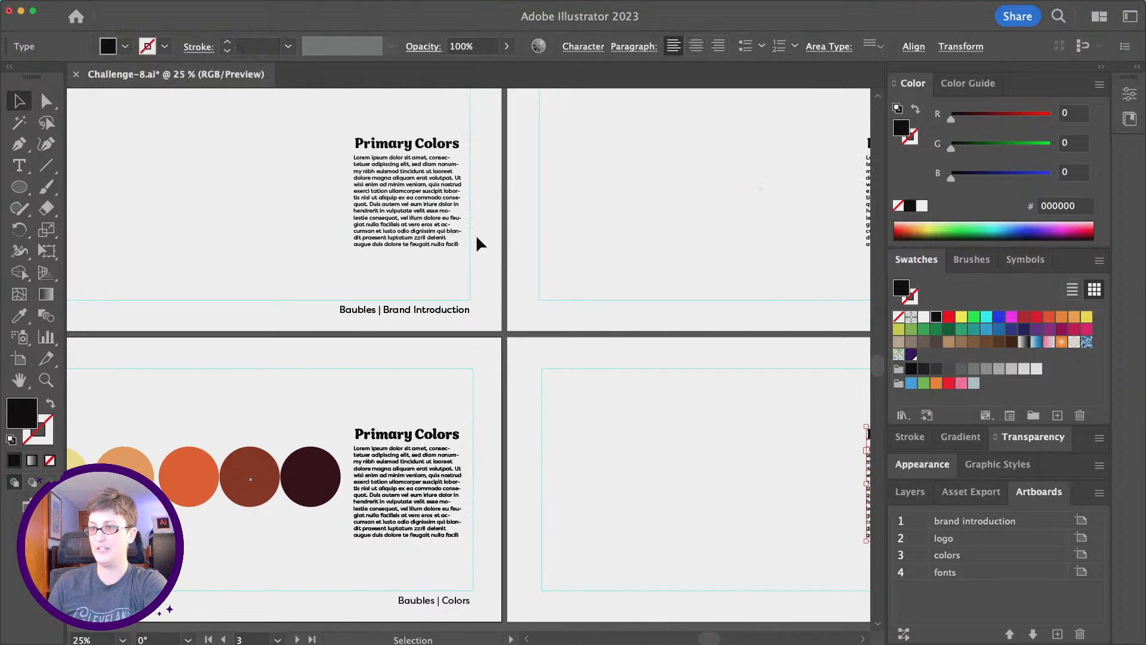
{"action": "scroll", "coordinate": [596, 325], "scroll_direction": "right", "scroll_amount": 6}
{"action": "scroll", "coordinate": [597, 325], "scroll_direction": "down", "scroll_amount": 3}
{"action": "left_click", "coordinate": [574, 346]}
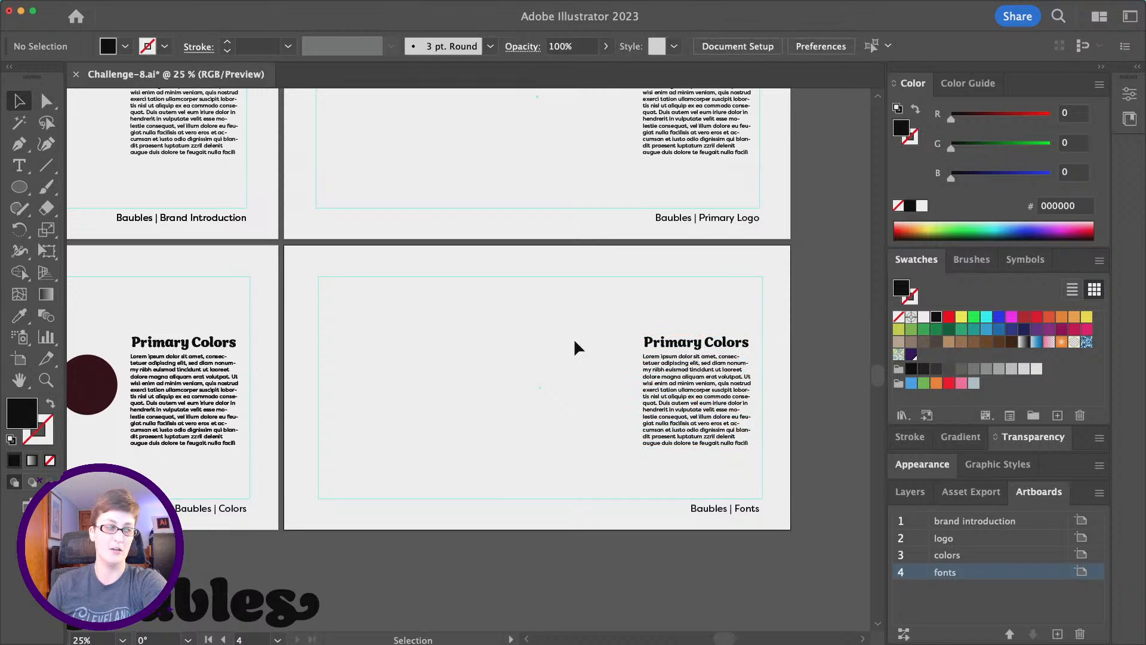
{"action": "scroll", "coordinate": [575, 343], "scroll_direction": "left", "scroll_amount": 6}
{"action": "scroll", "coordinate": [575, 342], "scroll_direction": "down", "scroll_amount": 2}
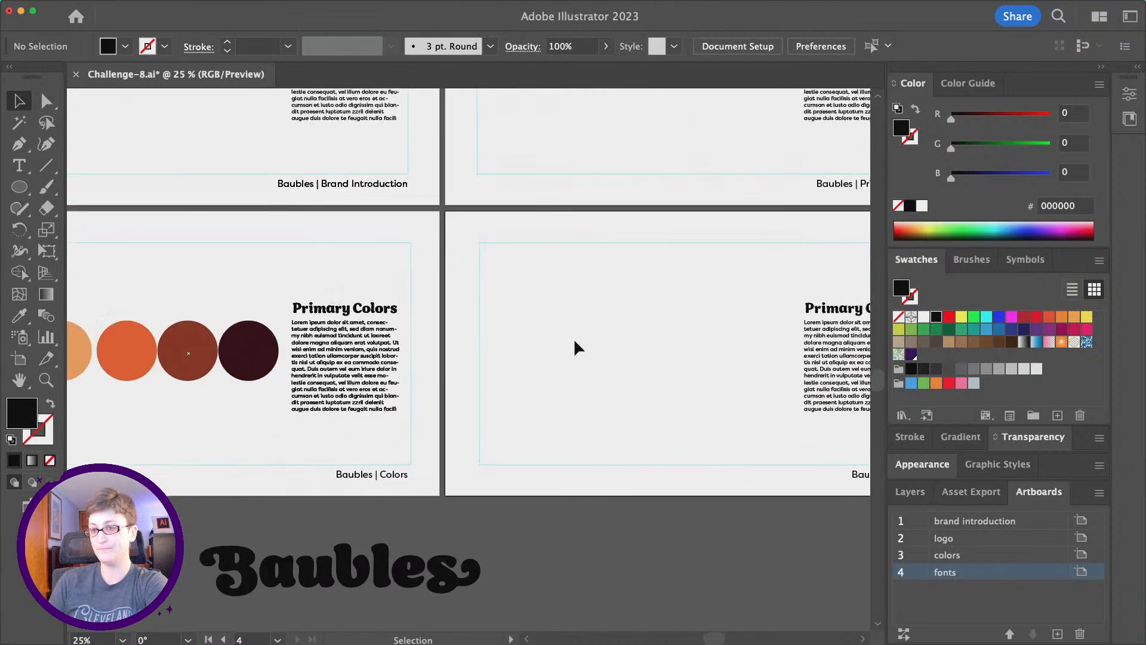
{"action": "scroll", "coordinate": [575, 343], "scroll_direction": "right", "scroll_amount": 5}
{"action": "scroll", "coordinate": [575, 343], "scroll_direction": "up", "scroll_amount": 2}
{"action": "scroll", "coordinate": [576, 346], "scroll_direction": "up", "scroll_amount": 2}
{"action": "scroll", "coordinate": [576, 346], "scroll_direction": "left", "scroll_amount": 1}
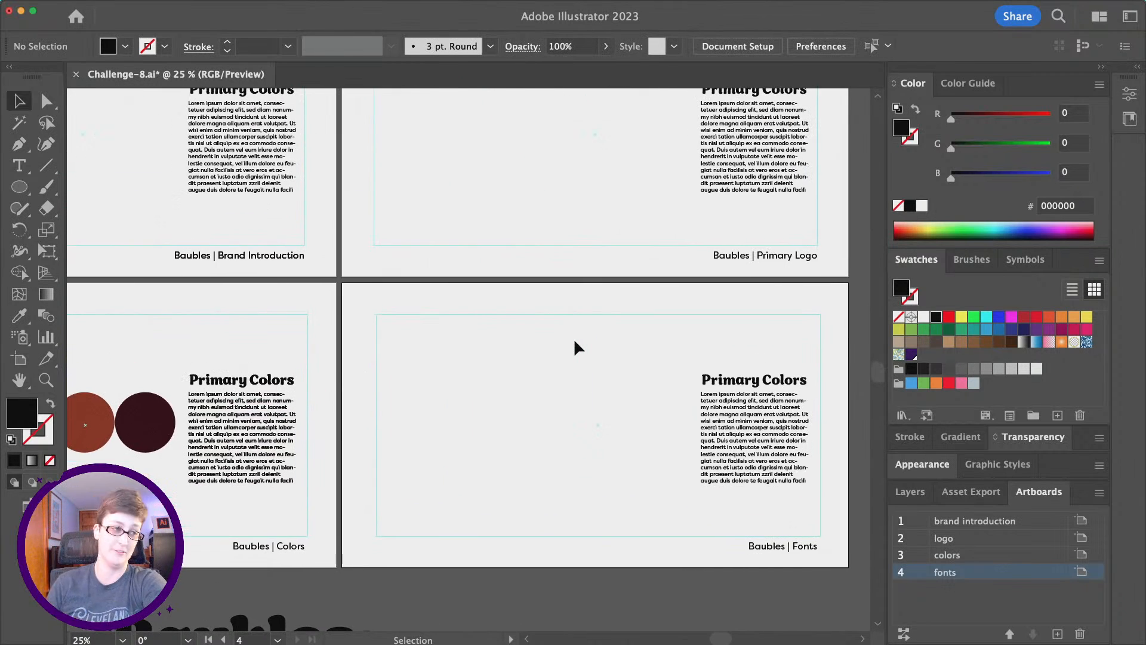
{"action": "scroll", "coordinate": [574, 346], "scroll_direction": "up", "scroll_amount": 5}
{"action": "scroll", "coordinate": [574, 346], "scroll_direction": "right", "scroll_amount": 4}
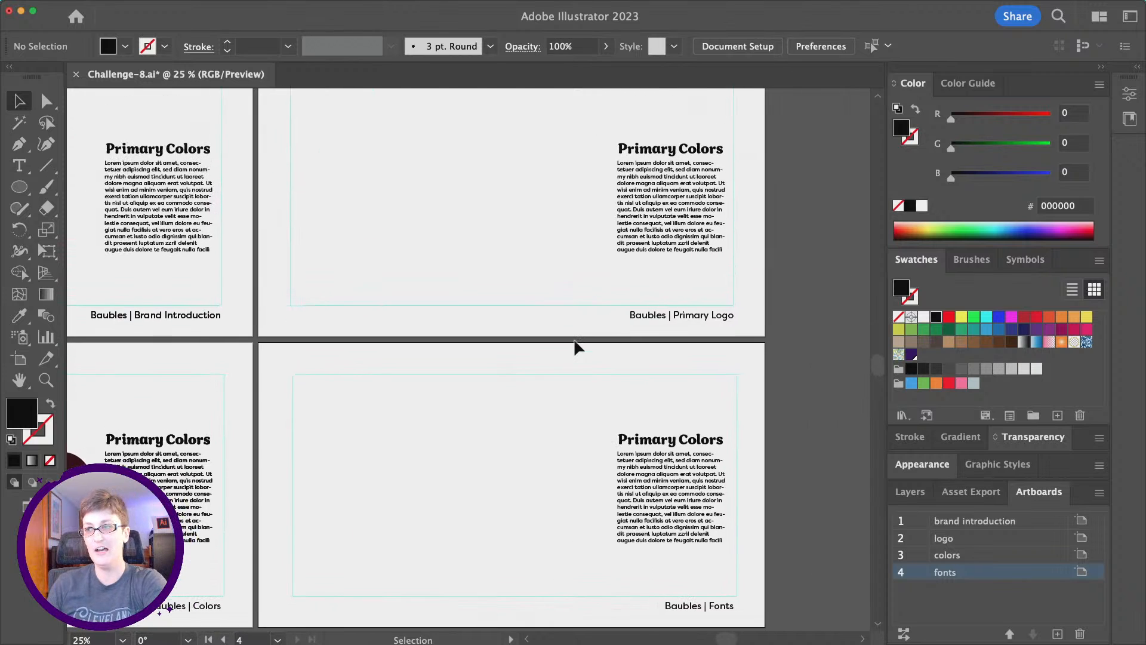
{"action": "scroll", "coordinate": [574, 345], "scroll_direction": "up", "scroll_amount": 1}
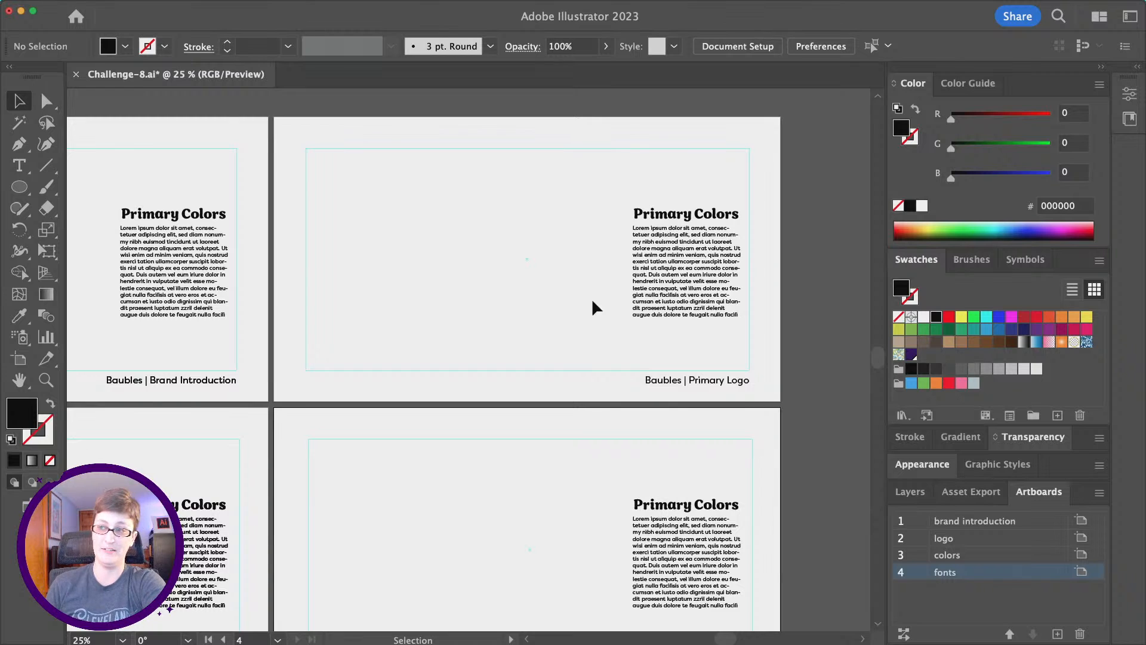
Delete the pasted text block from the Primary Logo artboard.
{"action": "left_click_drag", "start_coordinate": [563, 182], "coordinate": [727, 352]}
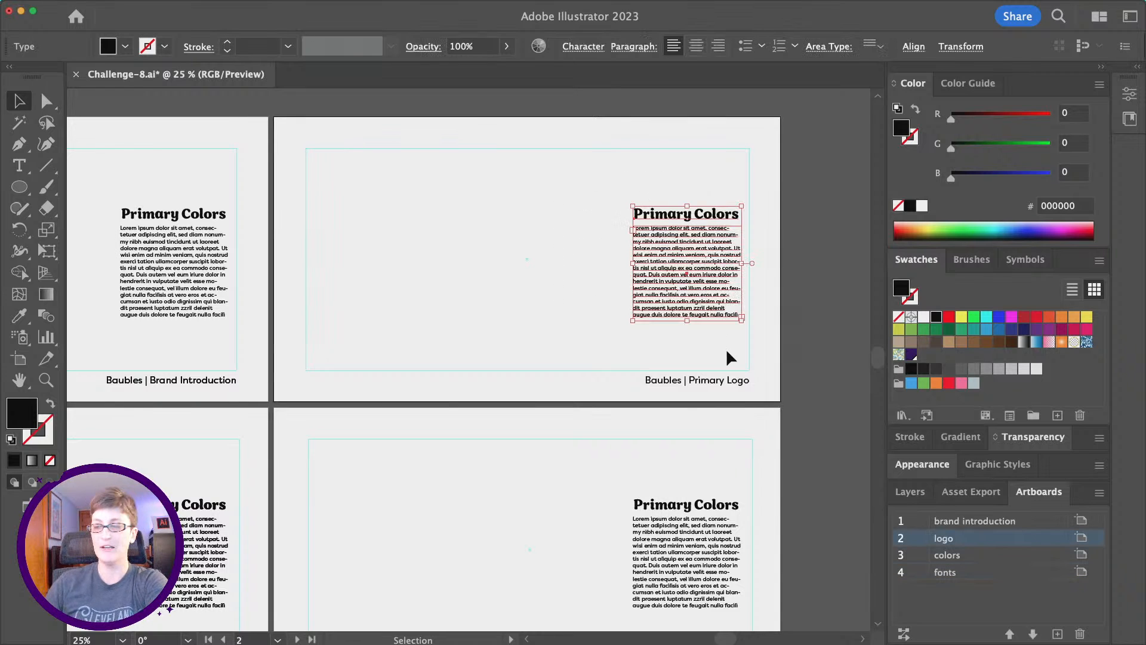
{"action": "scroll", "coordinate": [727, 353], "scroll_direction": "down", "scroll_amount": 4}
{"action": "scroll", "coordinate": [727, 352], "scroll_direction": "left", "scroll_amount": 3}
{"action": "scroll", "coordinate": [727, 352], "scroll_direction": "up", "scroll_amount": 3}
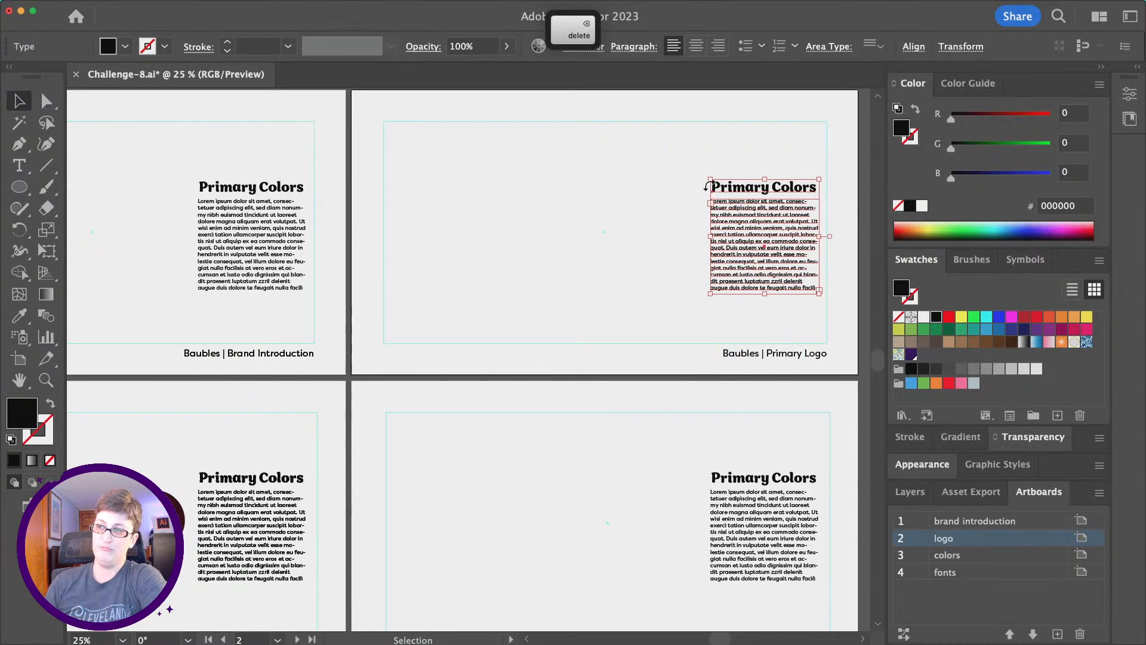
{"action": "left_click", "coordinate": [695, 189]}
{"action": "left_click", "coordinate": [769, 266]}
{"action": "key", "text": "BackSpace"}
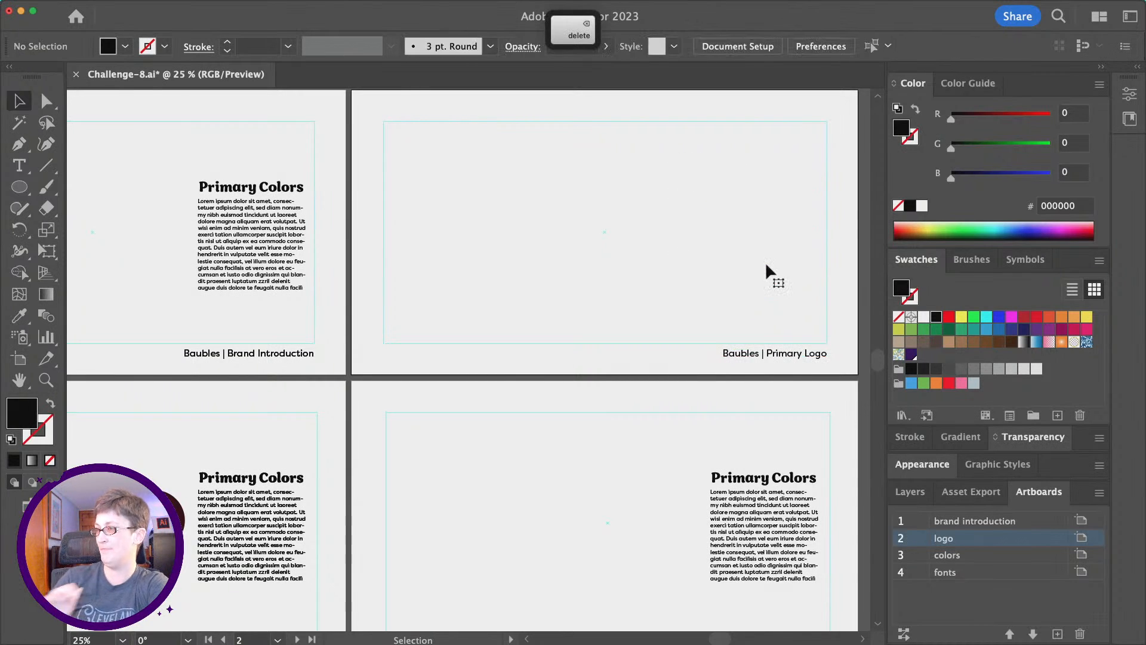
{"action": "scroll", "coordinate": [637, 246], "scroll_direction": "up", "scroll_amount": 1}
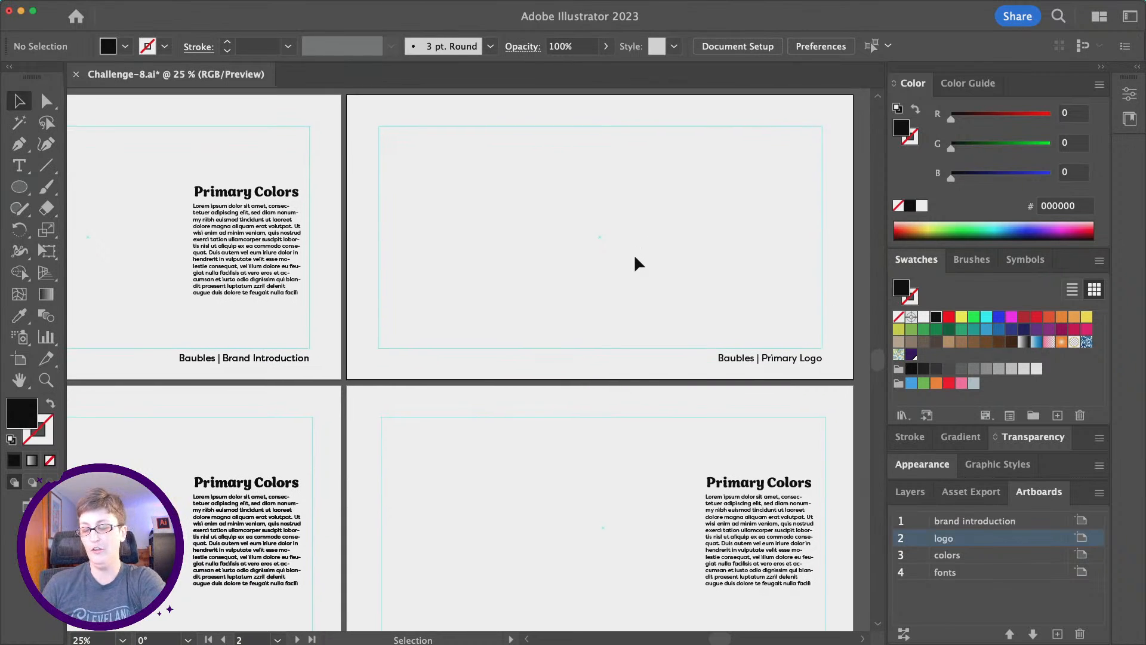
{"action": "scroll", "coordinate": [634, 253], "scroll_direction": "up", "scroll_amount": 3}
{"action": "scroll", "coordinate": [634, 253], "scroll_direction": "right", "scroll_amount": 3}
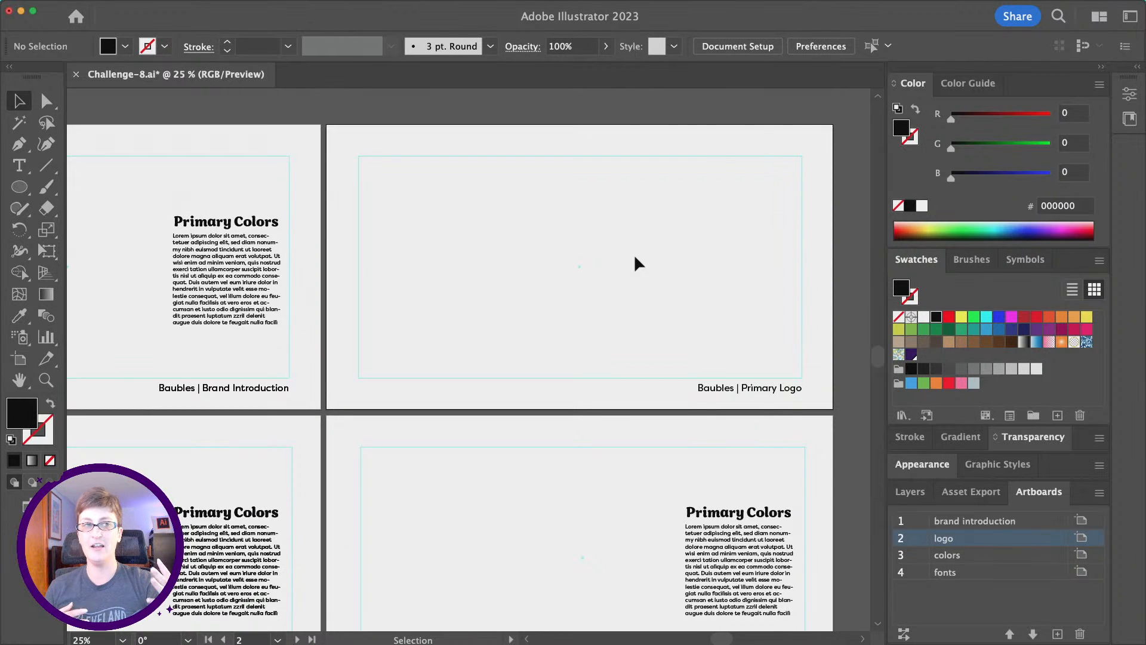
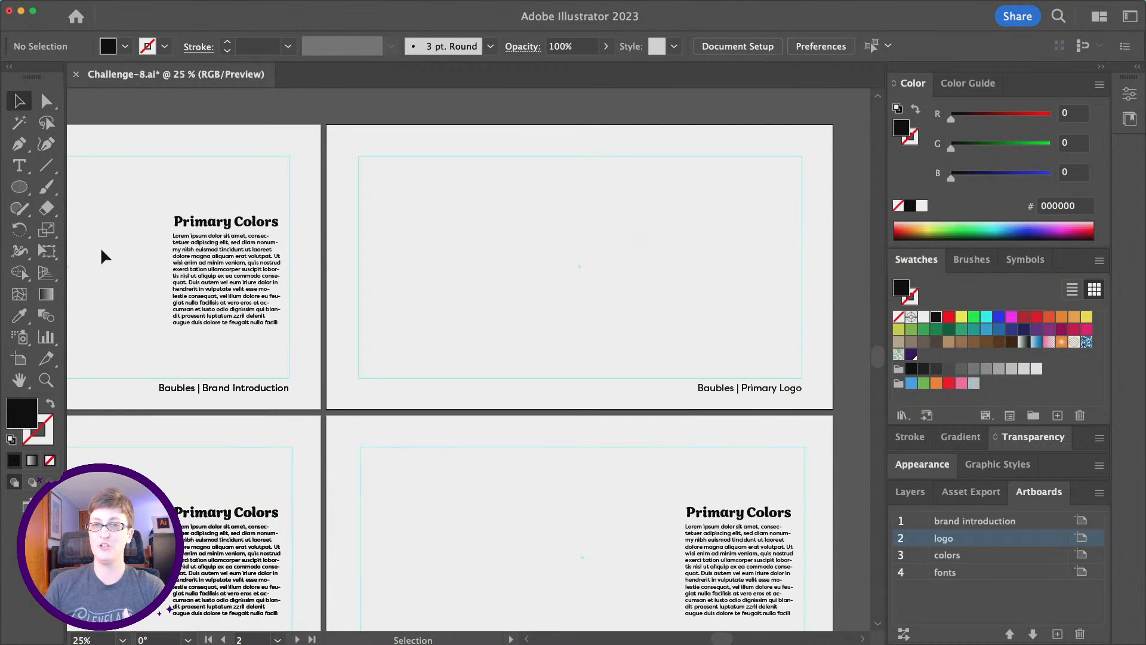
Draw a black rectangle about 840 px wide over the logo artboard's top-left margin quarter.
{"action": "left_click", "coordinate": [19, 187]}
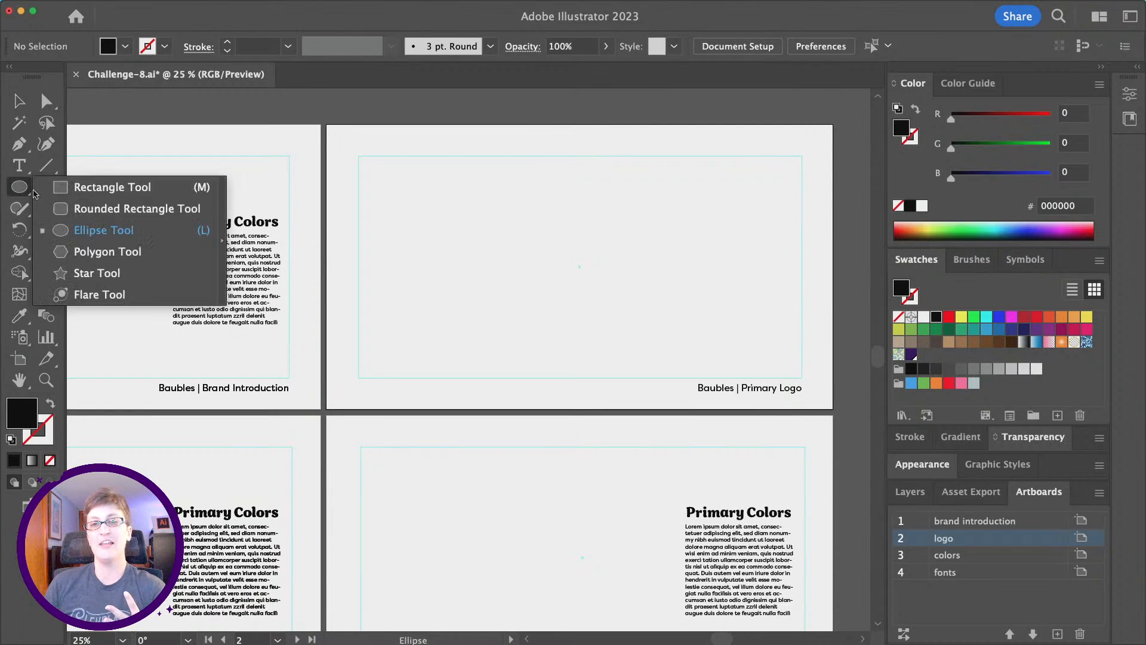
{"action": "left_click", "coordinate": [71, 187]}
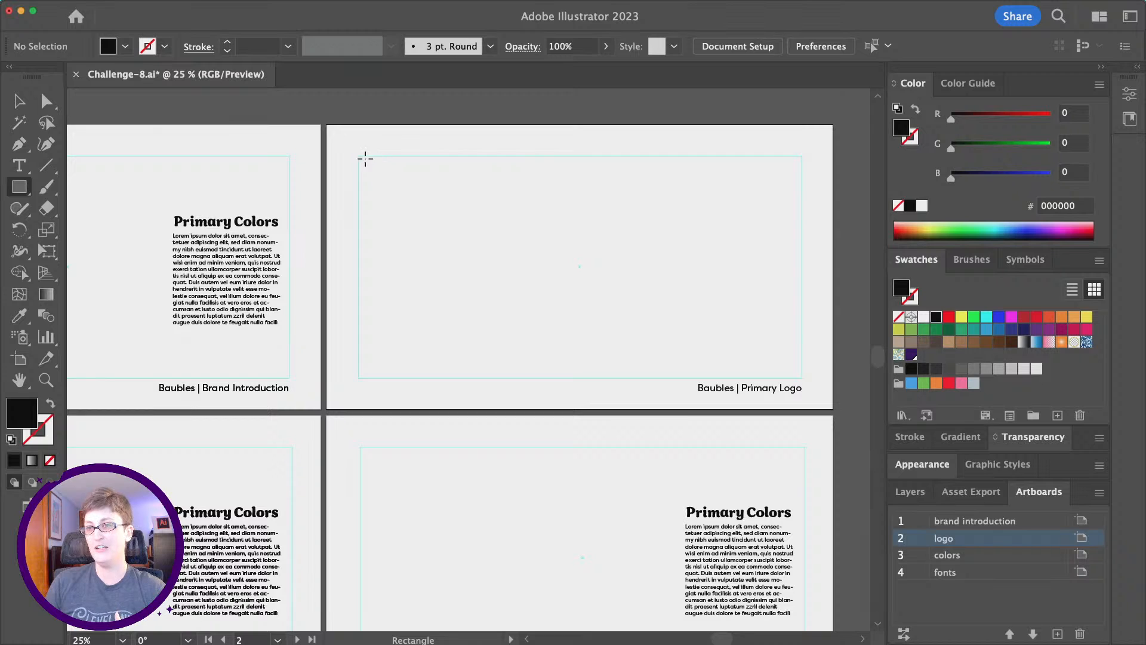
{"action": "left_click_drag", "start_coordinate": [358, 155], "coordinate": [508, 247]}
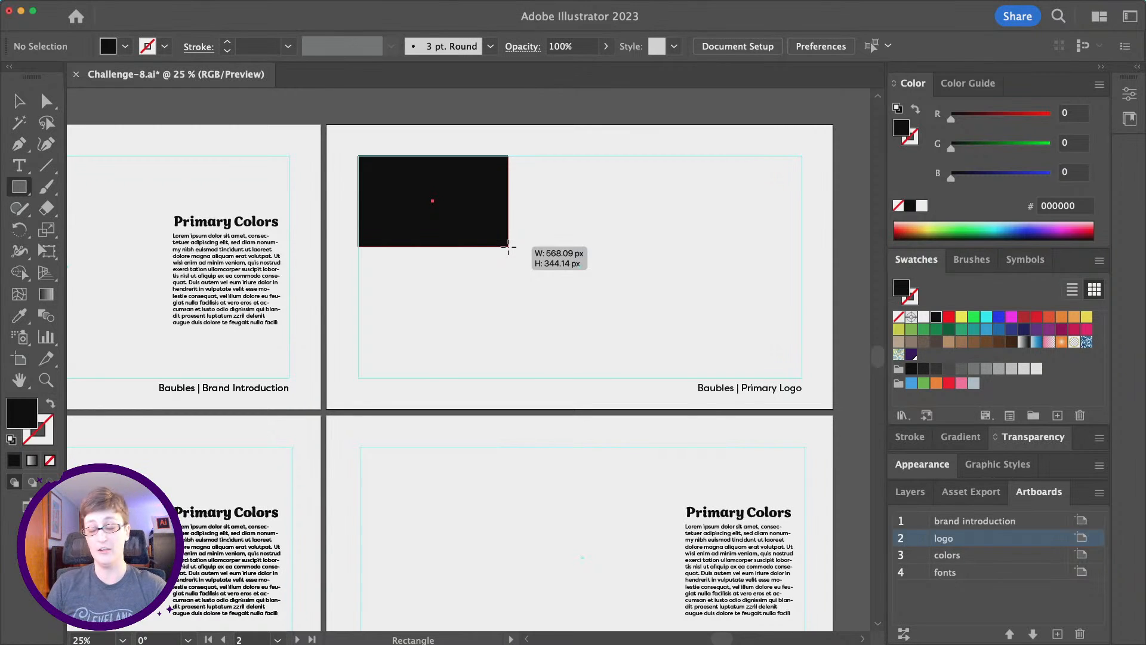
{"action": "left_click_drag", "start_coordinate": [508, 247], "coordinate": [579, 222]}
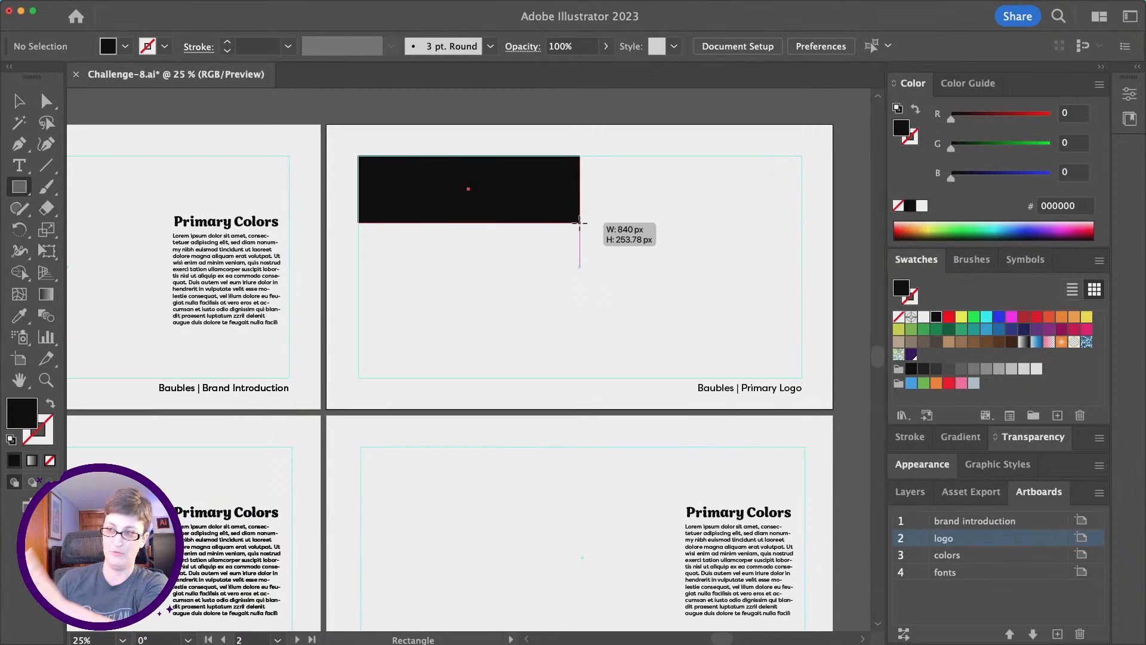
{"action": "left_click_drag", "start_coordinate": [580, 222], "coordinate": [579, 266]}
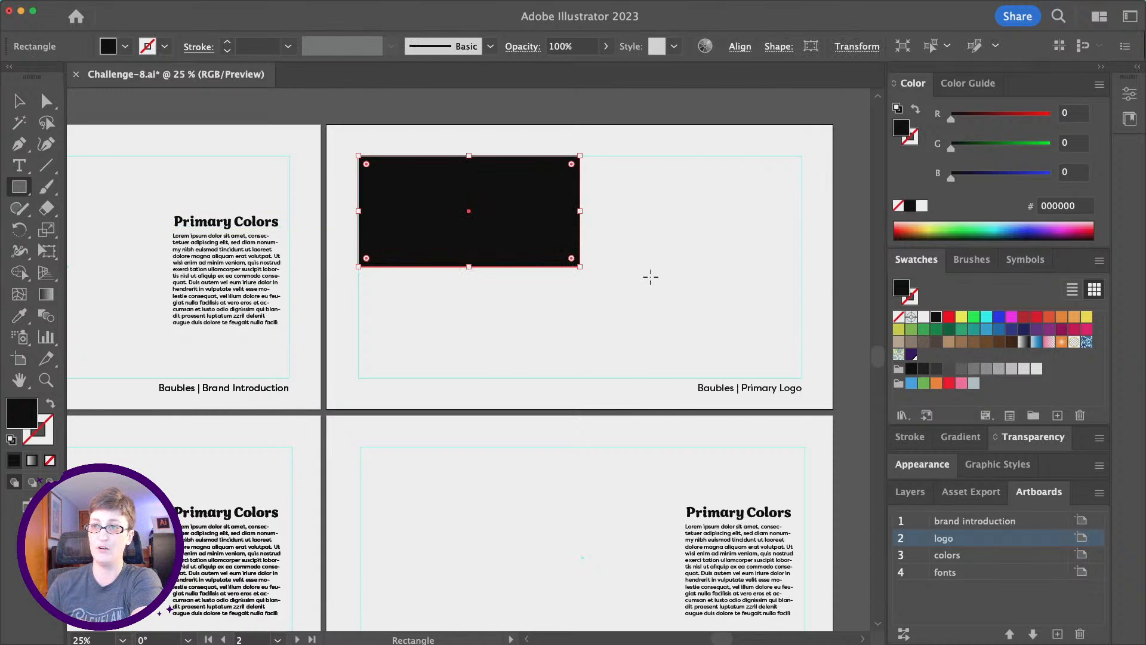
Check the Smart Guides setting in the View menu.
{"action": "mouse_move", "coordinate": [197, 3]}
{"action": "left_click", "coordinate": [278, 6]}
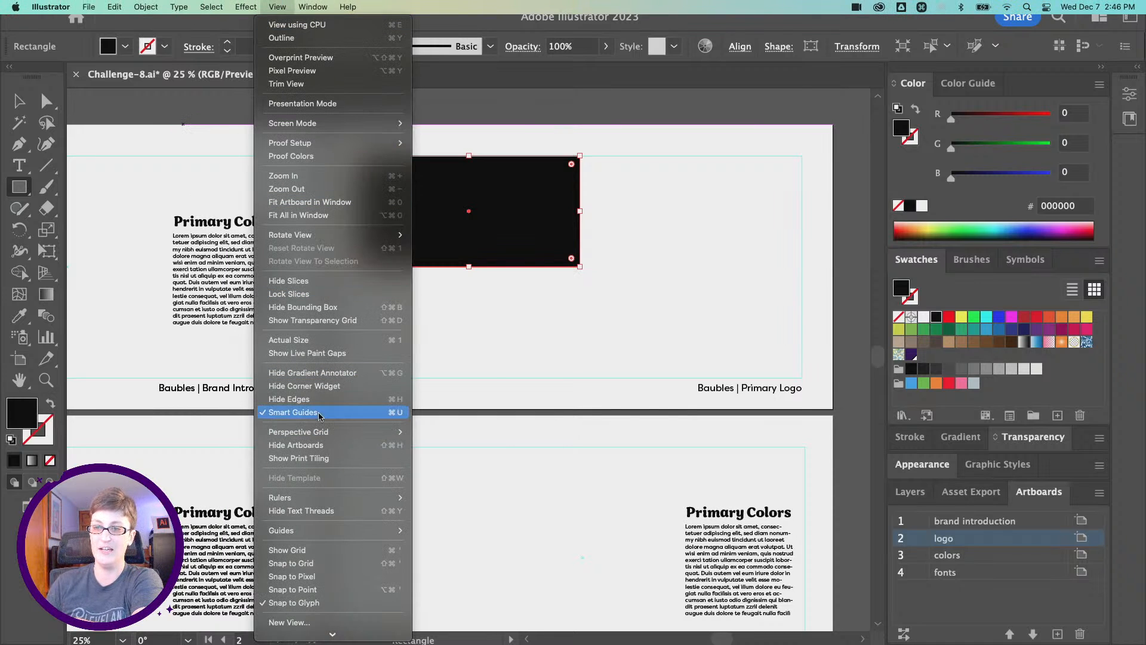
{"action": "left_click", "coordinate": [317, 5]}
Copy the rectangle to the right, then copy both down to form a 2×2 grid.
{"action": "key", "text": "v"}
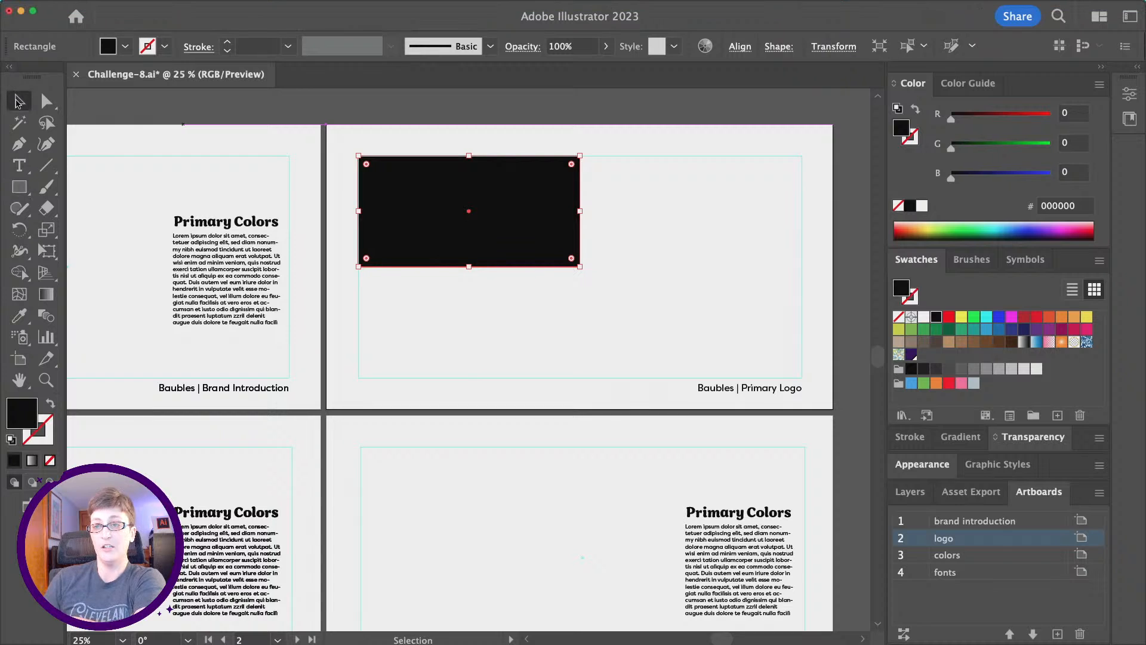
{"action": "left_click", "coordinate": [599, 339]}
{"action": "left_click", "coordinate": [468, 203]}
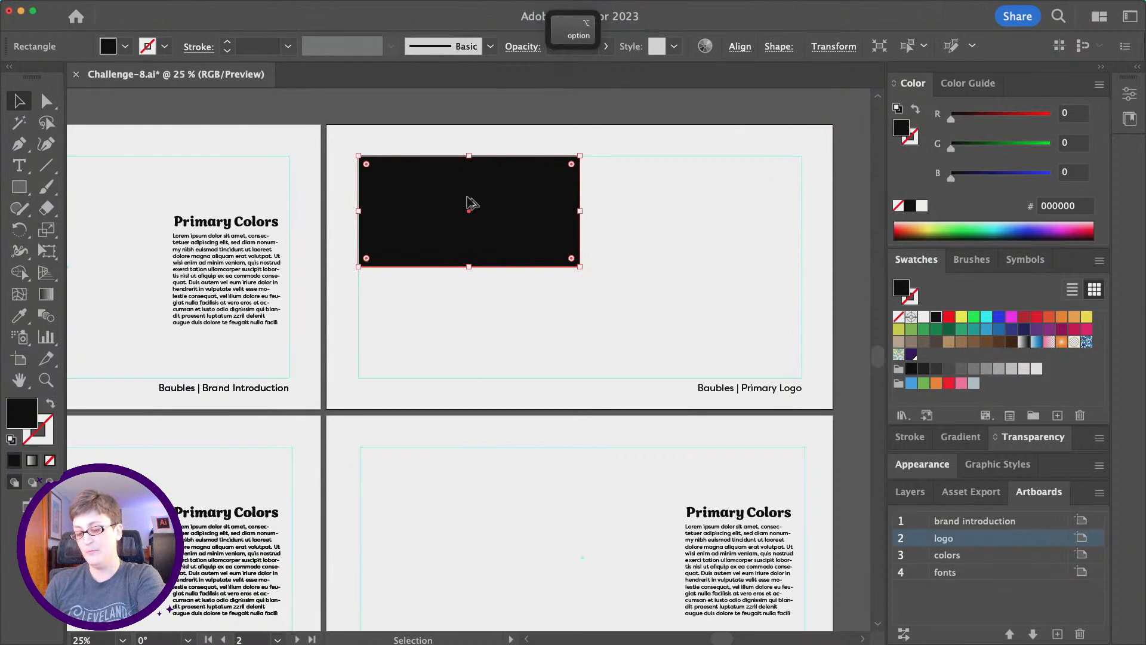
{"action": "left_click_drag", "start_coordinate": [467, 200], "coordinate": [710, 216]}
{"action": "left_click", "coordinate": [466, 225], "text": "shift"}
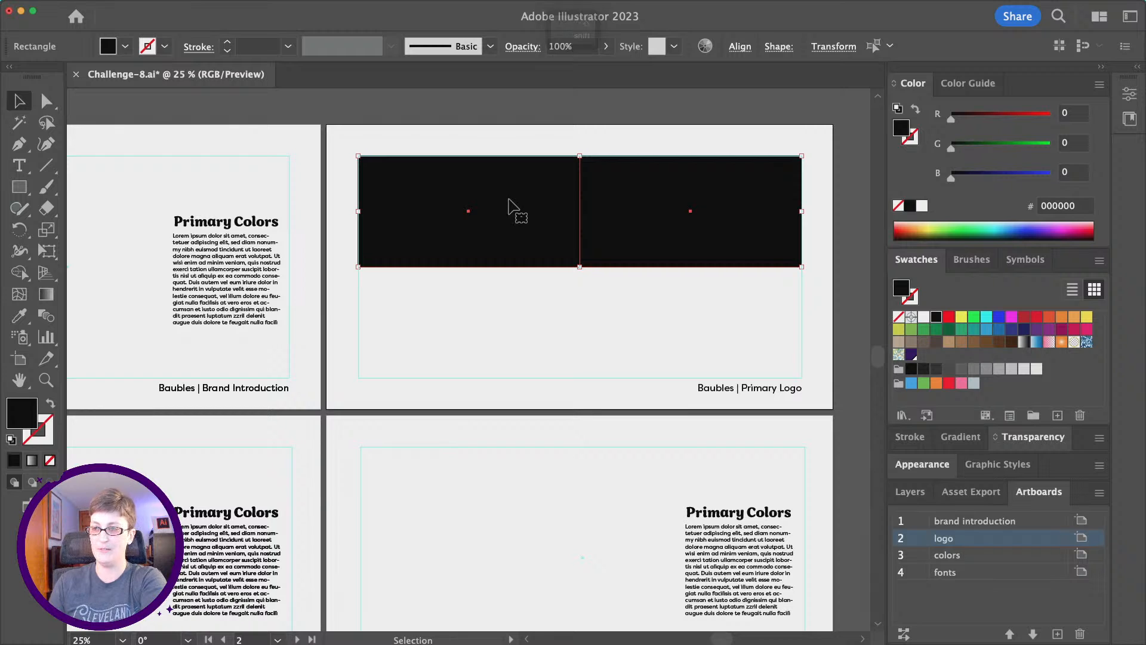
{"action": "left_click_drag", "start_coordinate": [511, 212], "coordinate": [515, 315]}
{"action": "left_click", "coordinate": [538, 431]}
Fill the top-left block of the grid with white.
{"action": "left_click", "coordinate": [529, 337]}
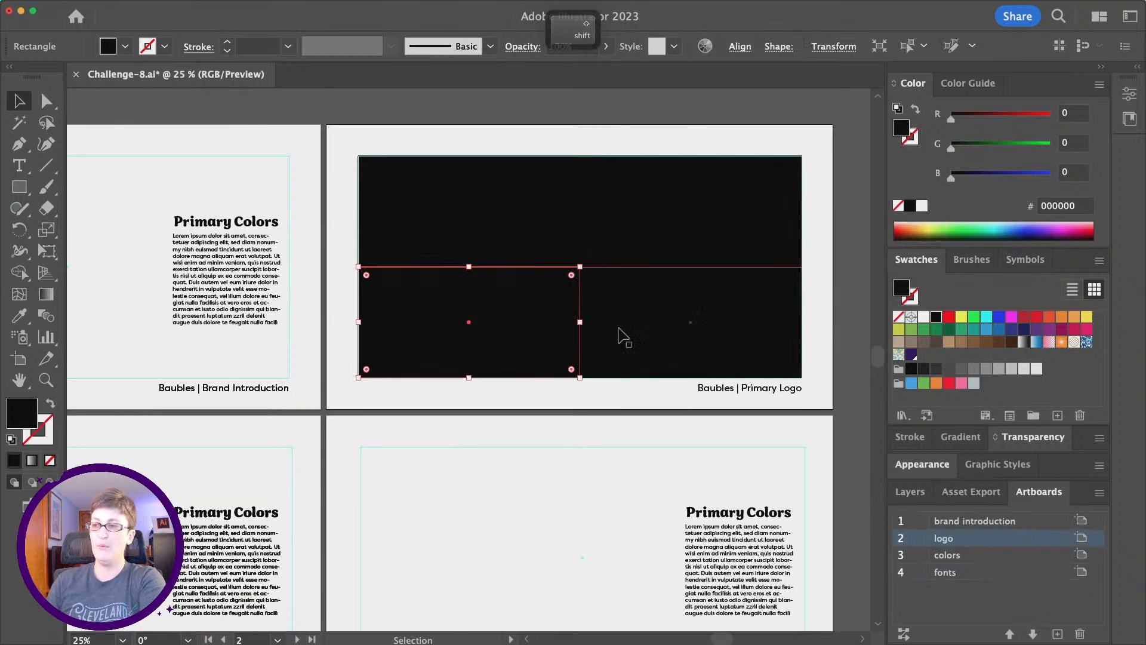
{"action": "left_click", "coordinate": [619, 333]}
{"action": "left_click", "coordinate": [658, 249]}
{"action": "left_click", "coordinate": [559, 244]}
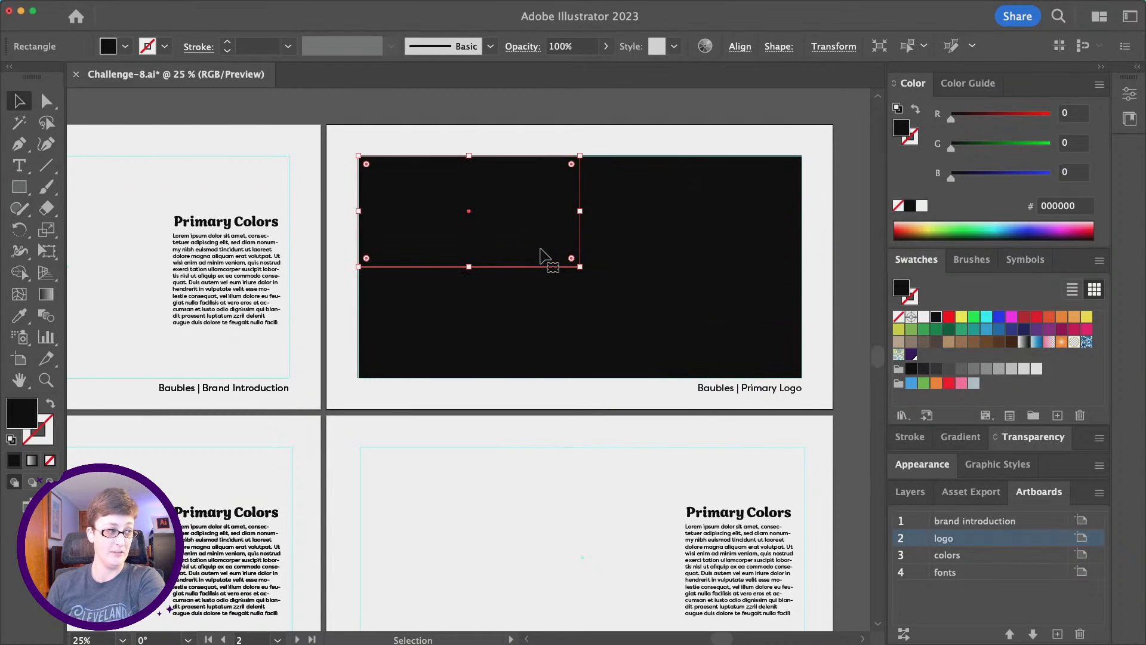
{"action": "left_click", "coordinate": [922, 206]}
{"action": "left_click", "coordinate": [500, 136]}
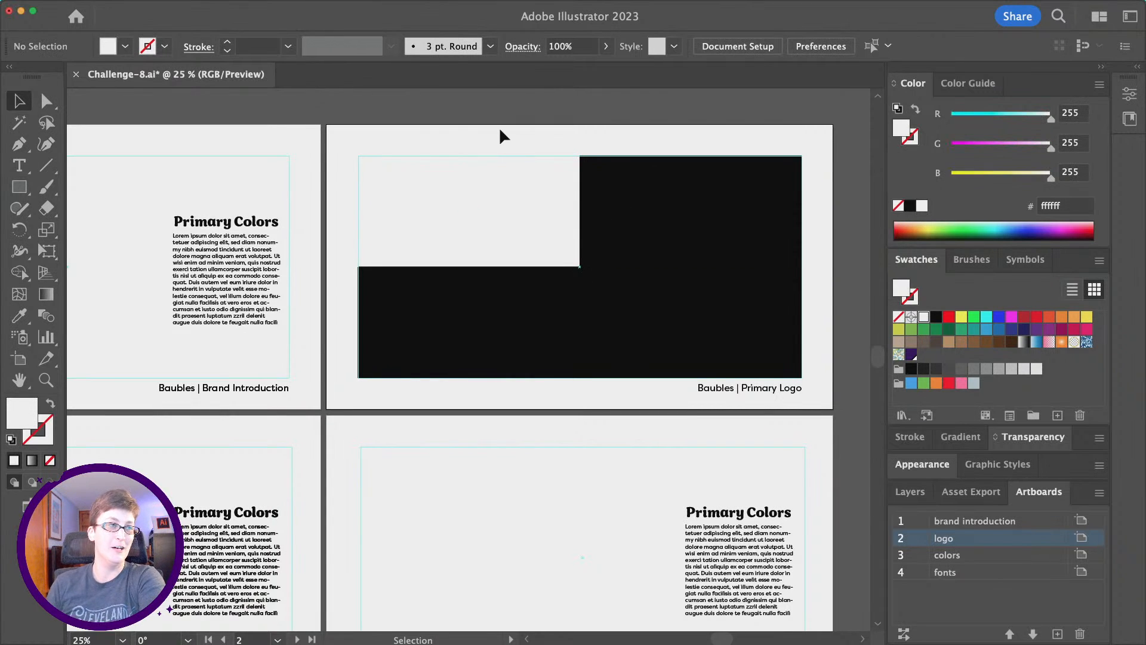
Give the top-right block the dark maroon colour sampled from its circle.
{"action": "left_click", "coordinate": [666, 194]}
{"action": "scroll", "coordinate": [599, 203], "scroll_direction": "left", "scroll_amount": 3}
{"action": "scroll", "coordinate": [599, 203], "scroll_direction": "down", "scroll_amount": 3}
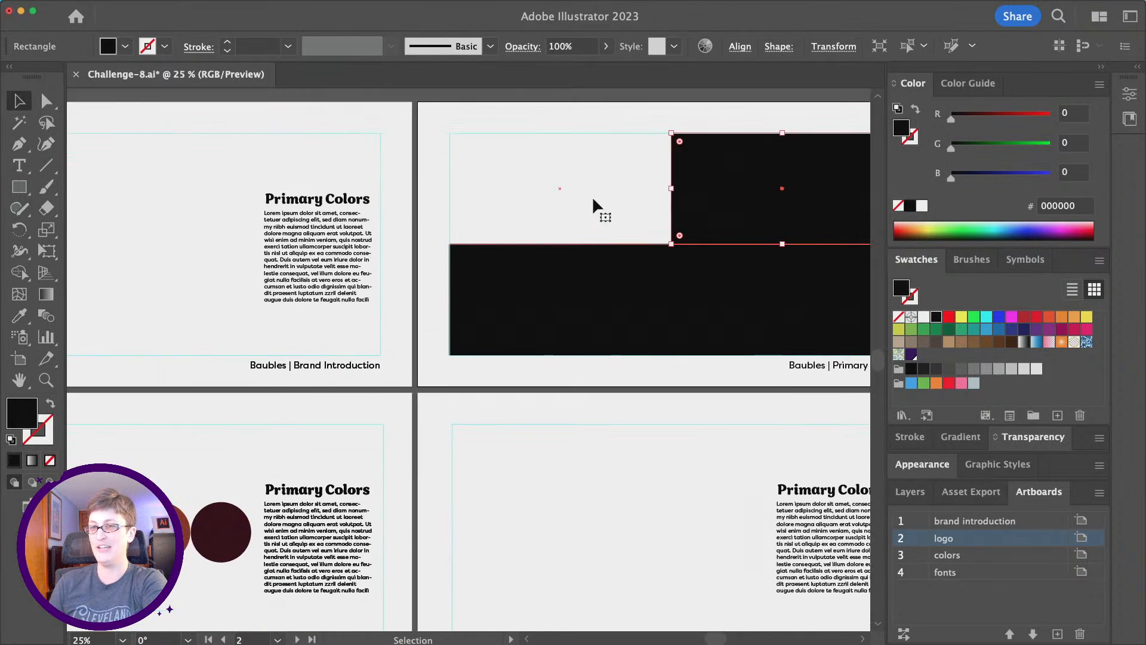
{"action": "scroll", "coordinate": [592, 197], "scroll_direction": "left", "scroll_amount": 3}
{"action": "scroll", "coordinate": [592, 197], "scroll_direction": "down", "scroll_amount": 2}
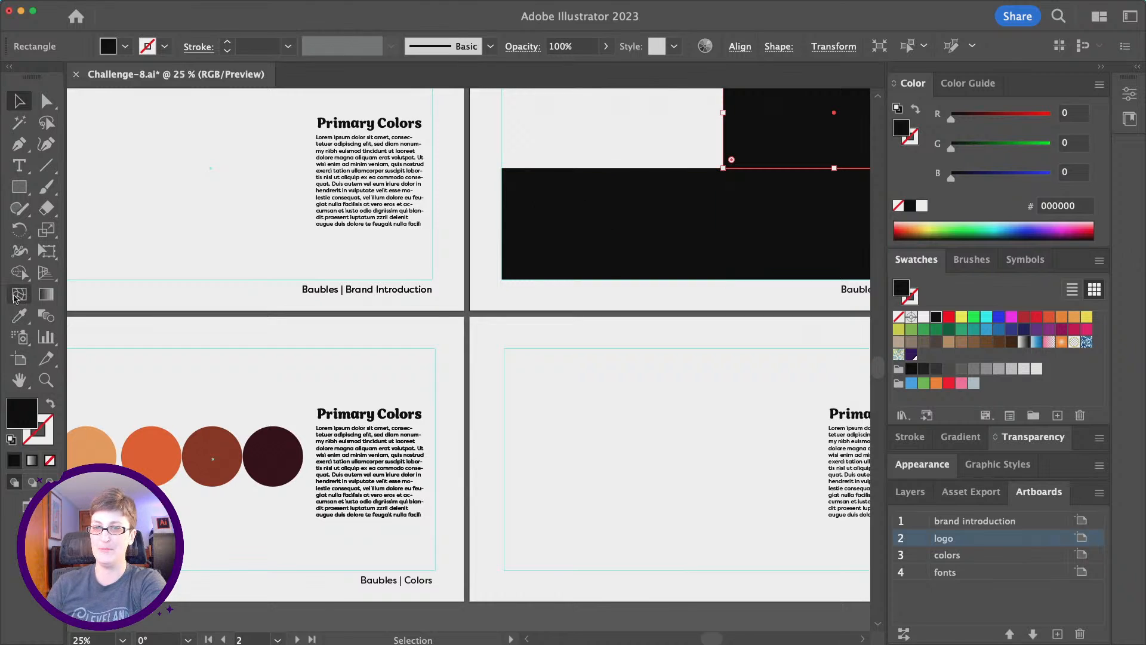
{"action": "left_click", "coordinate": [18, 315]}
{"action": "left_click", "coordinate": [273, 456]}
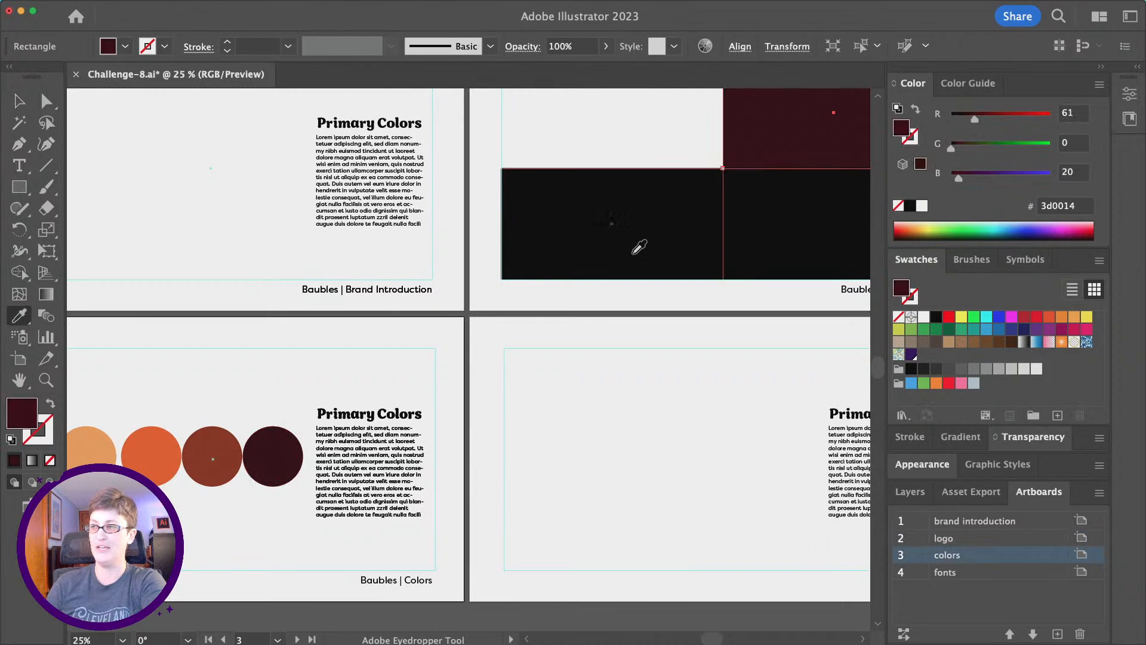
{"action": "scroll", "coordinate": [674, 203], "scroll_direction": "right", "scroll_amount": 3}
Colour the bottom-left block orange (ff5b22) sampled from the orange circle.
{"action": "left_click", "coordinate": [19, 101]}
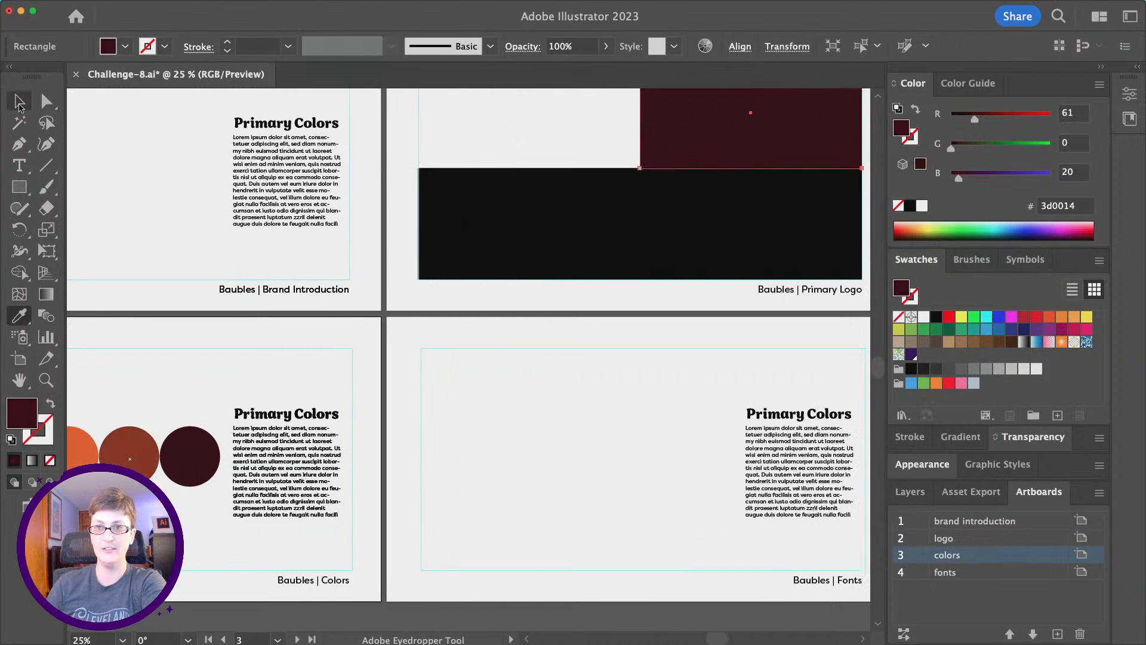
{"action": "left_click", "coordinate": [548, 245]}
{"action": "scroll", "coordinate": [545, 248], "scroll_direction": "left", "scroll_amount": 5}
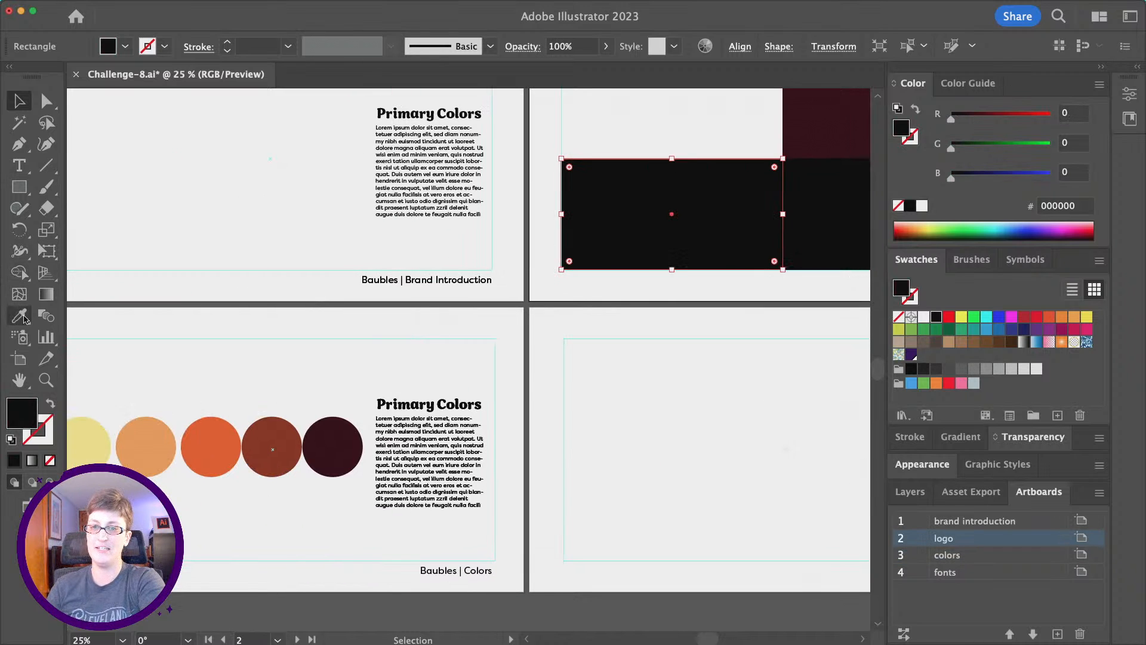
{"action": "left_click", "coordinate": [20, 317]}
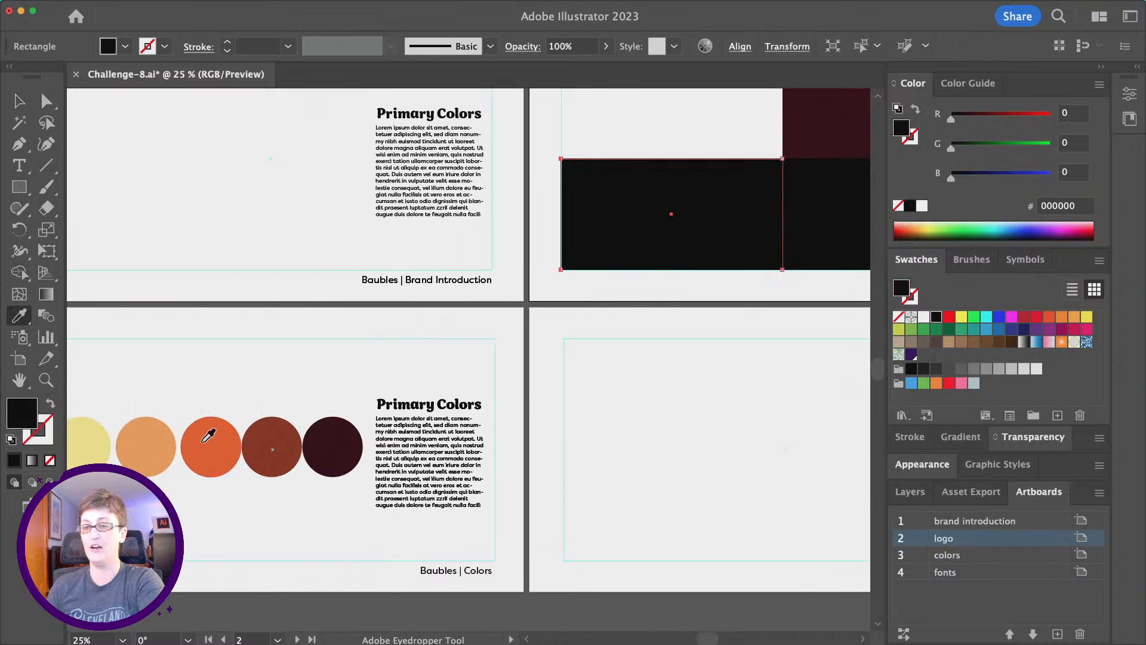
{"action": "left_click", "coordinate": [208, 435]}
{"action": "scroll", "coordinate": [340, 358], "scroll_direction": "right", "scroll_amount": 2}
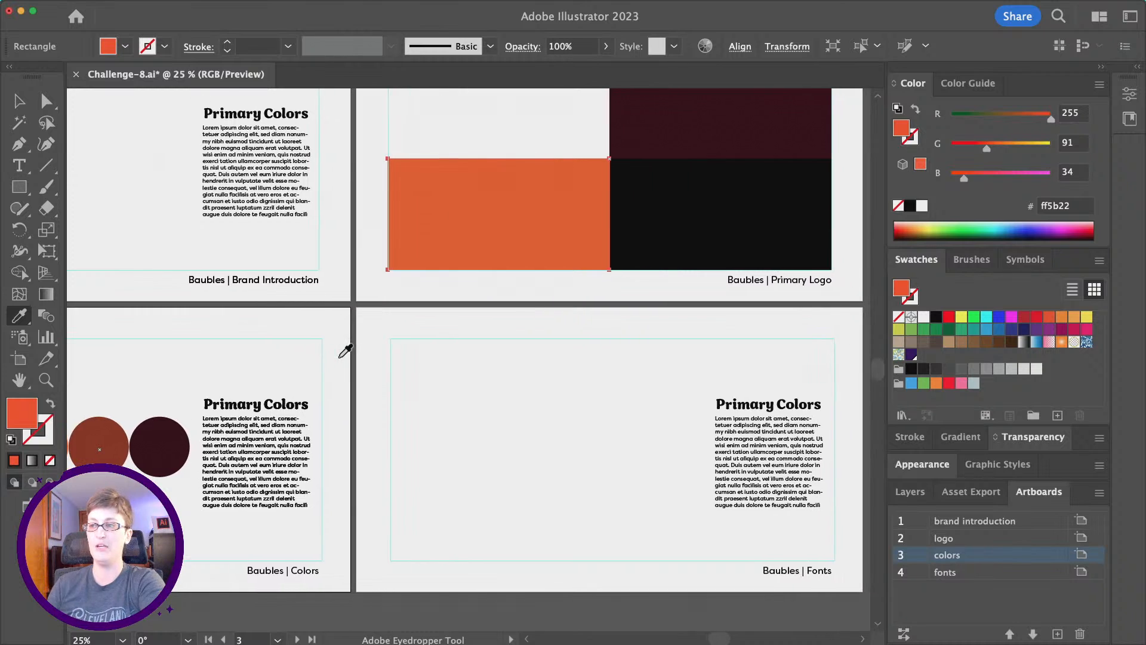
{"action": "scroll", "coordinate": [248, 335], "scroll_direction": "left", "scroll_amount": 5}
Colour the bottom-right block pale yellow (ffed92) sampled from the yellow circle.
{"action": "key", "text": "v"}
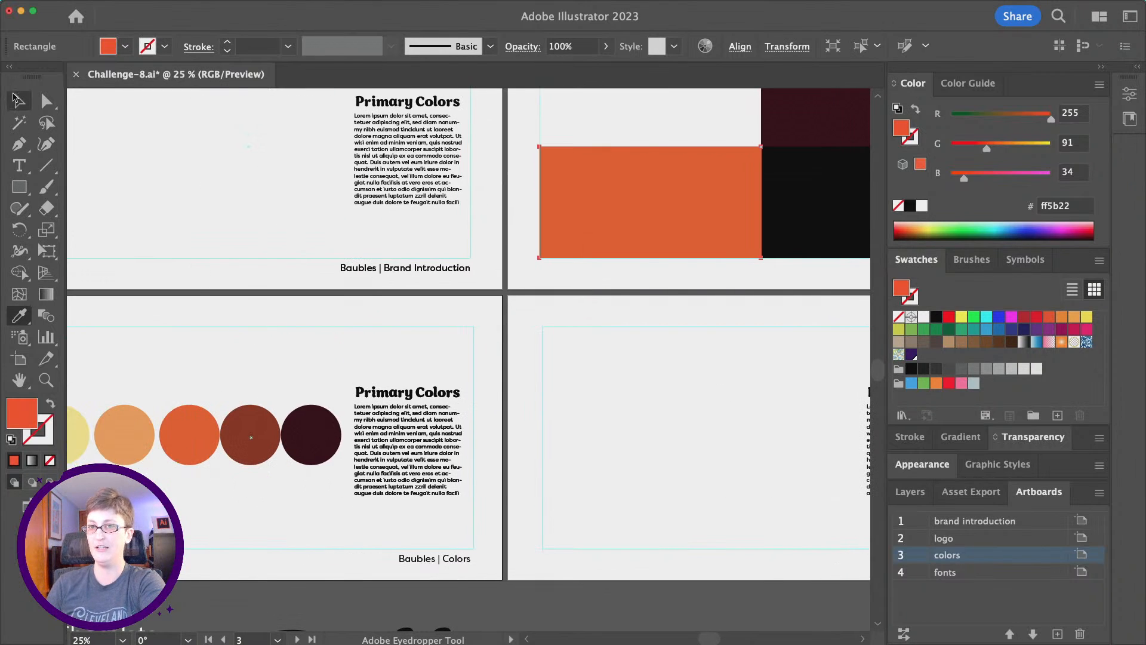
{"action": "scroll", "coordinate": [534, 197], "scroll_direction": "right", "scroll_amount": 4}
{"action": "left_click", "coordinate": [713, 225]}
{"action": "scroll", "coordinate": [451, 287], "scroll_direction": "left", "scroll_amount": 9}
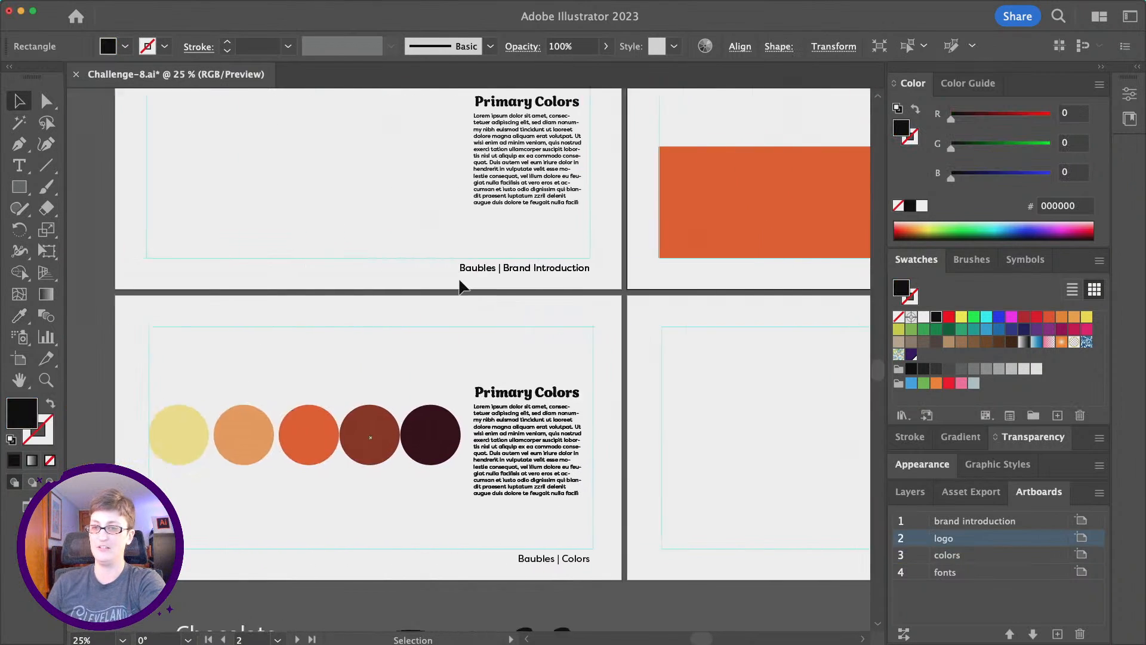
{"action": "left_click", "coordinate": [20, 315]}
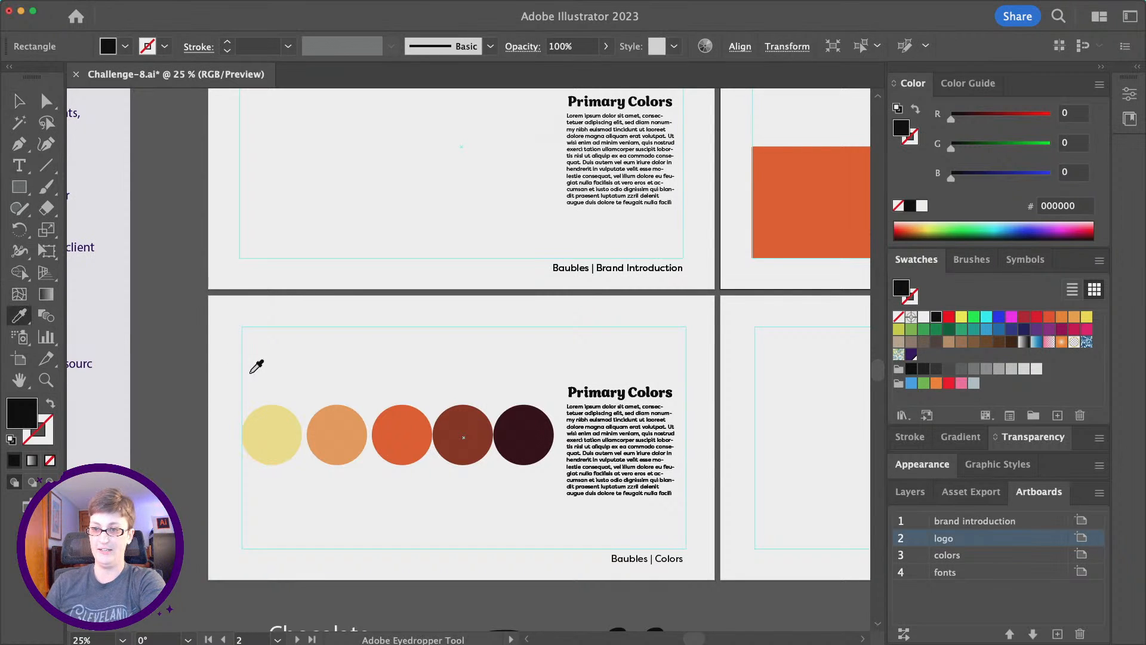
{"action": "left_click", "coordinate": [265, 409]}
{"action": "scroll", "coordinate": [587, 265], "scroll_direction": "right", "scroll_amount": 7}
{"action": "scroll", "coordinate": [587, 265], "scroll_direction": "right", "scroll_amount": 3}
{"action": "scroll", "coordinate": [587, 264], "scroll_direction": "up", "scroll_amount": 2}
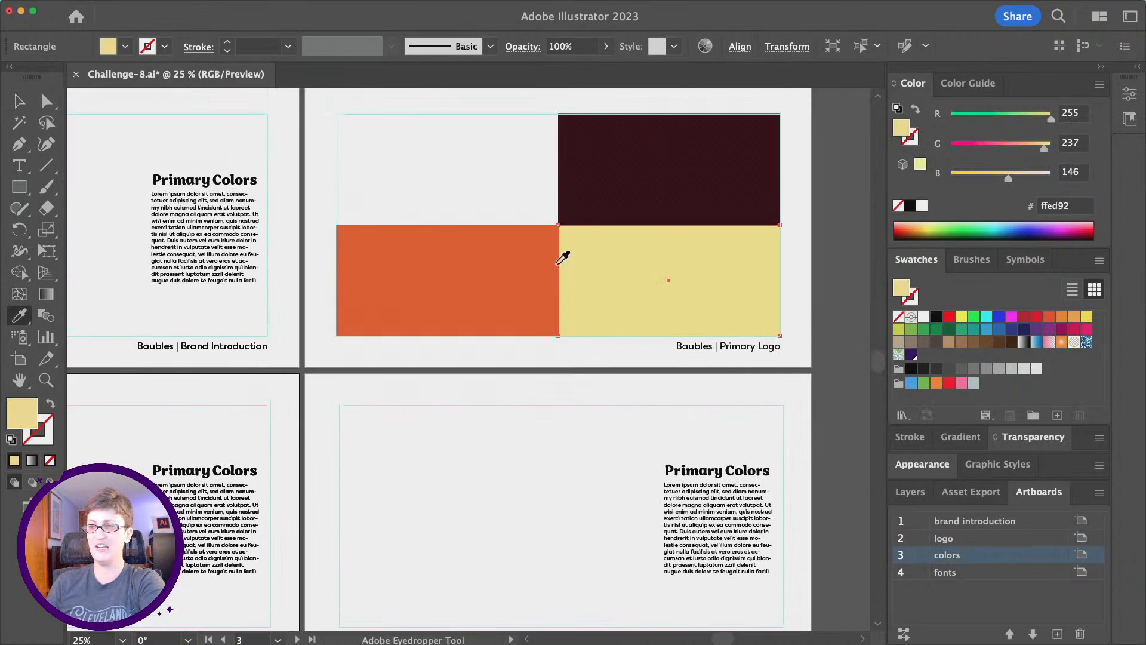
{"action": "key", "text": "v"}
{"action": "left_click", "coordinate": [563, 313]}
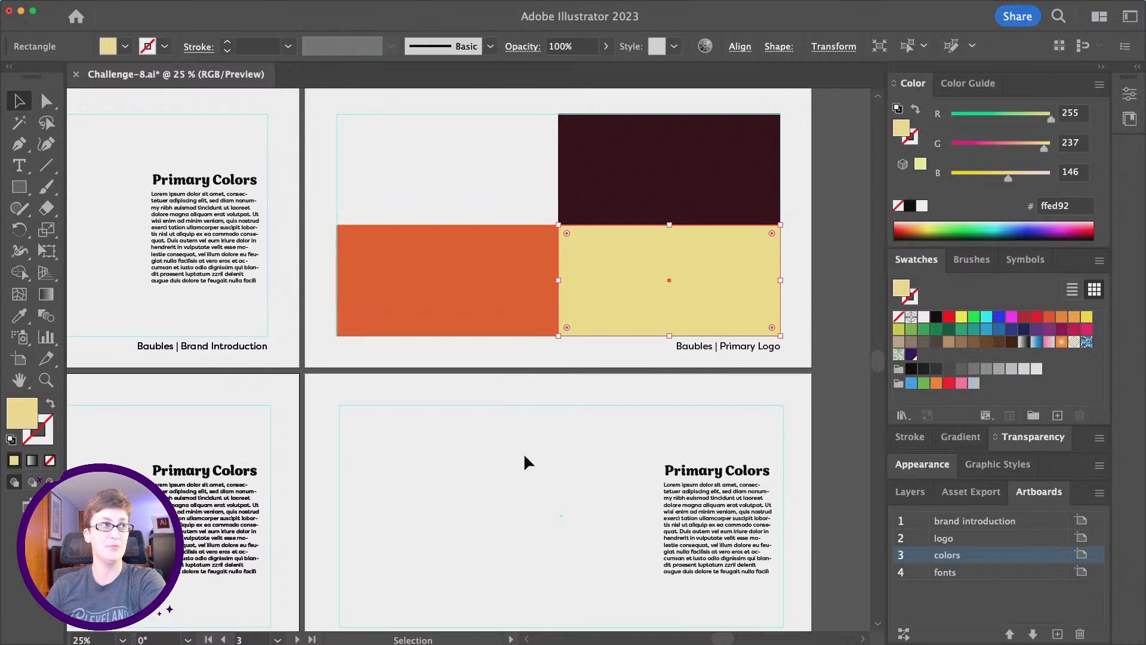
{"action": "scroll", "coordinate": [525, 456], "scroll_direction": "down", "scroll_amount": 8}
{"action": "scroll", "coordinate": [524, 456], "scroll_direction": "left", "scroll_amount": 5}
Copy the Baubles wordmark and paste a duplicate near the logo artboard.
{"action": "left_click", "coordinate": [554, 430]}
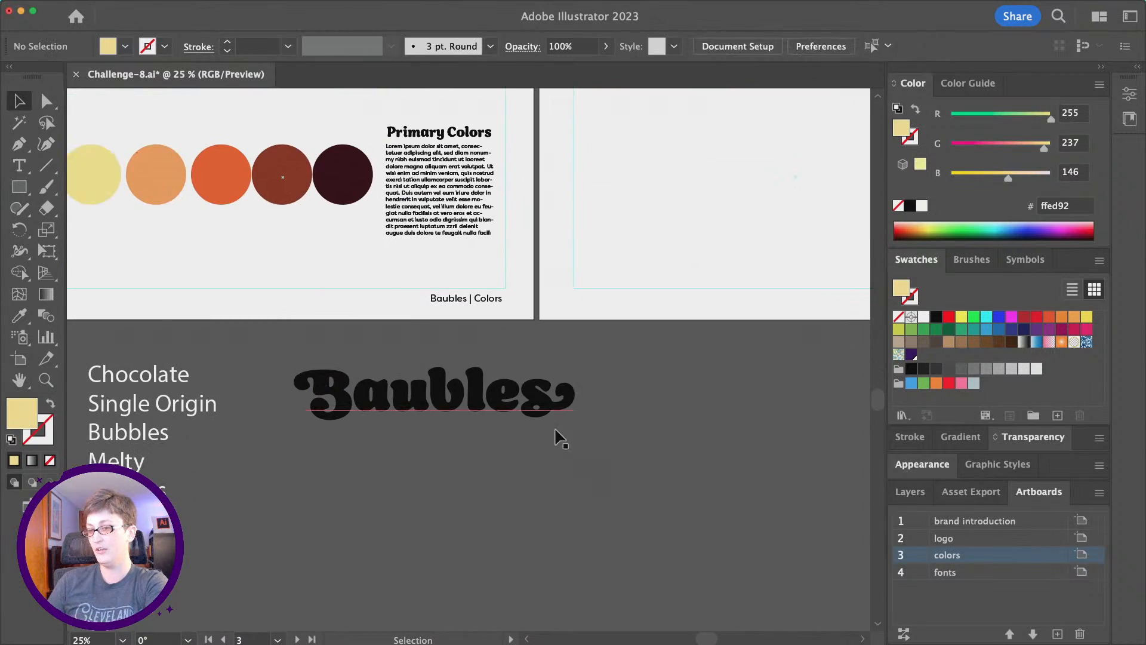
{"action": "left_click", "coordinate": [553, 410]}
{"action": "scroll", "coordinate": [545, 416], "scroll_direction": "right", "scroll_amount": 3}
{"action": "key", "text": "super+c"}
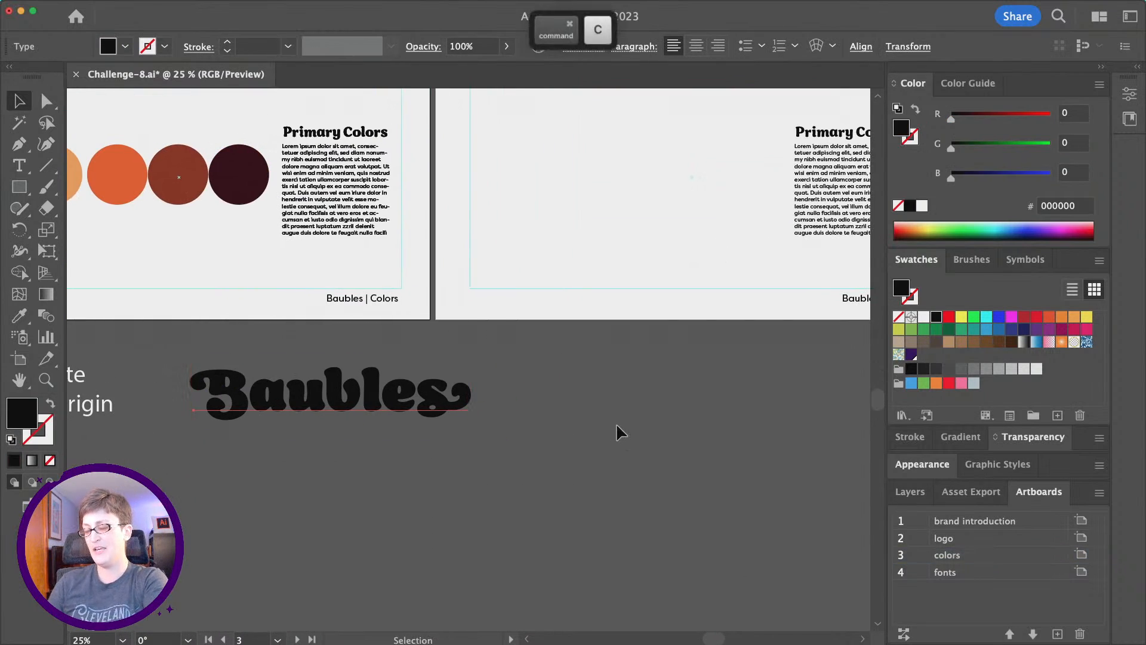
{"action": "scroll", "coordinate": [616, 431], "scroll_direction": "up", "scroll_amount": 10}
{"action": "scroll", "coordinate": [616, 431], "scroll_direction": "right", "scroll_amount": 2}
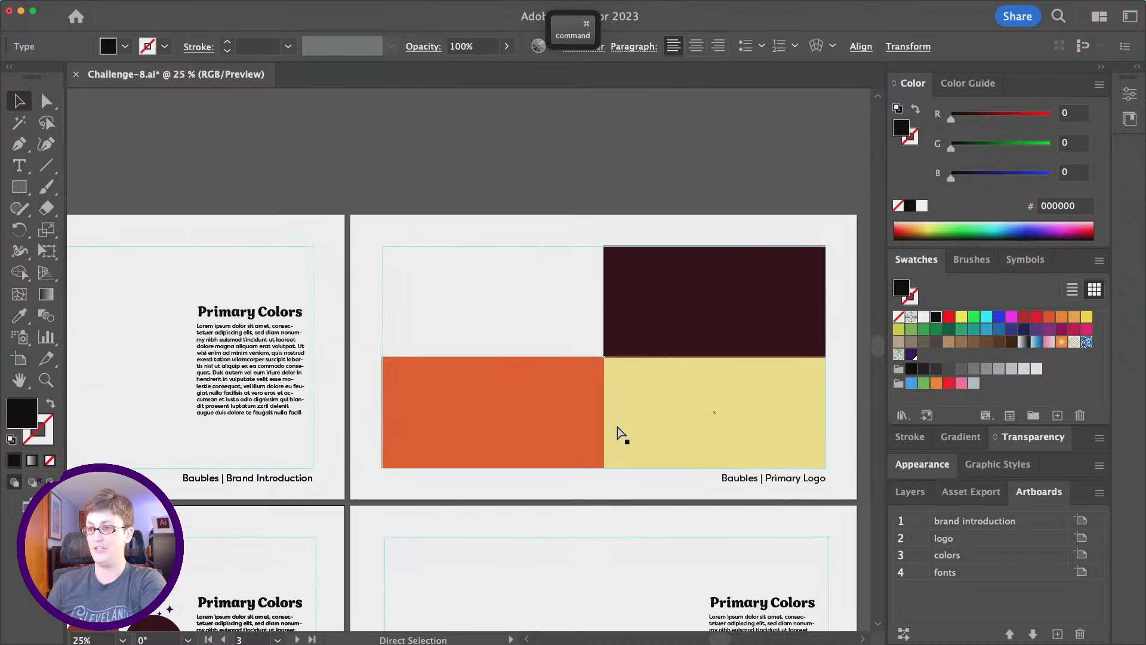
{"action": "key", "text": "super+v"}
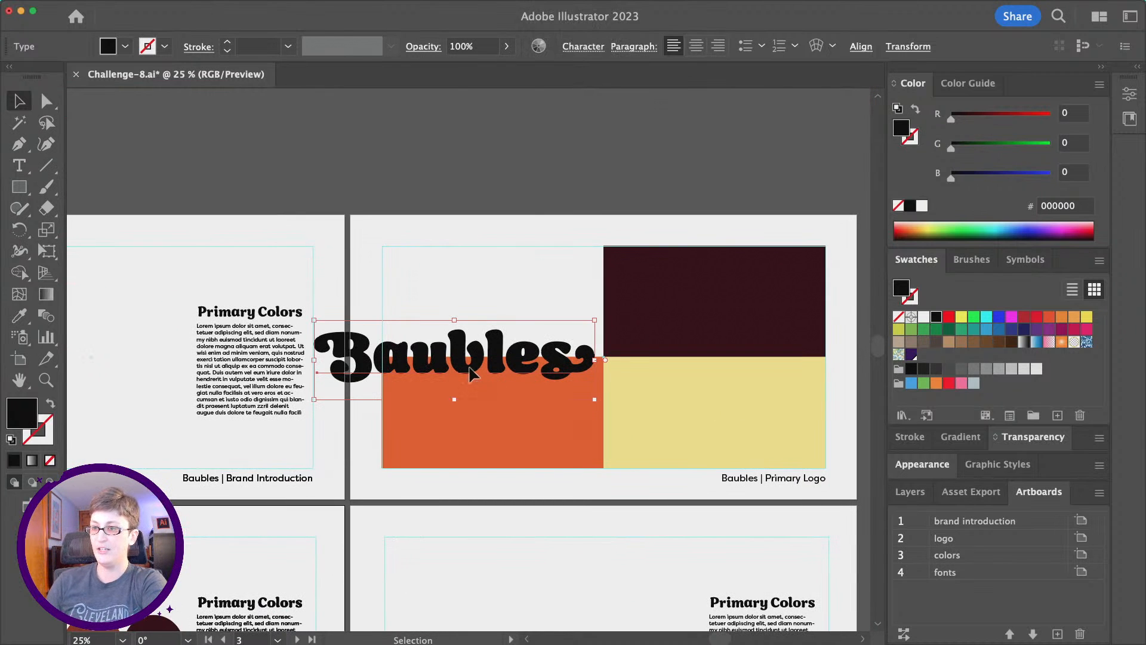
Resize the pasted wordmark over the white top-left block and select it with the block.
{"action": "left_click_drag", "start_coordinate": [470, 372], "coordinate": [571, 340]}
{"action": "left_click_drag", "start_coordinate": [698, 289], "coordinate": [633, 319]}
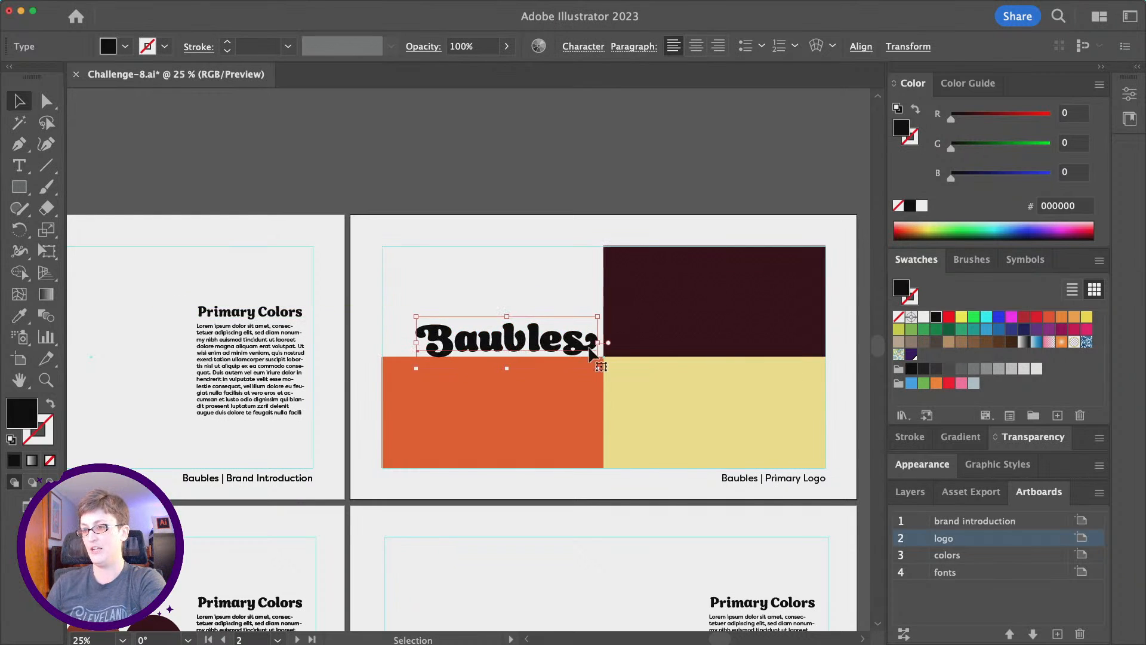
{"action": "left_click_drag", "start_coordinate": [598, 372], "coordinate": [594, 370]}
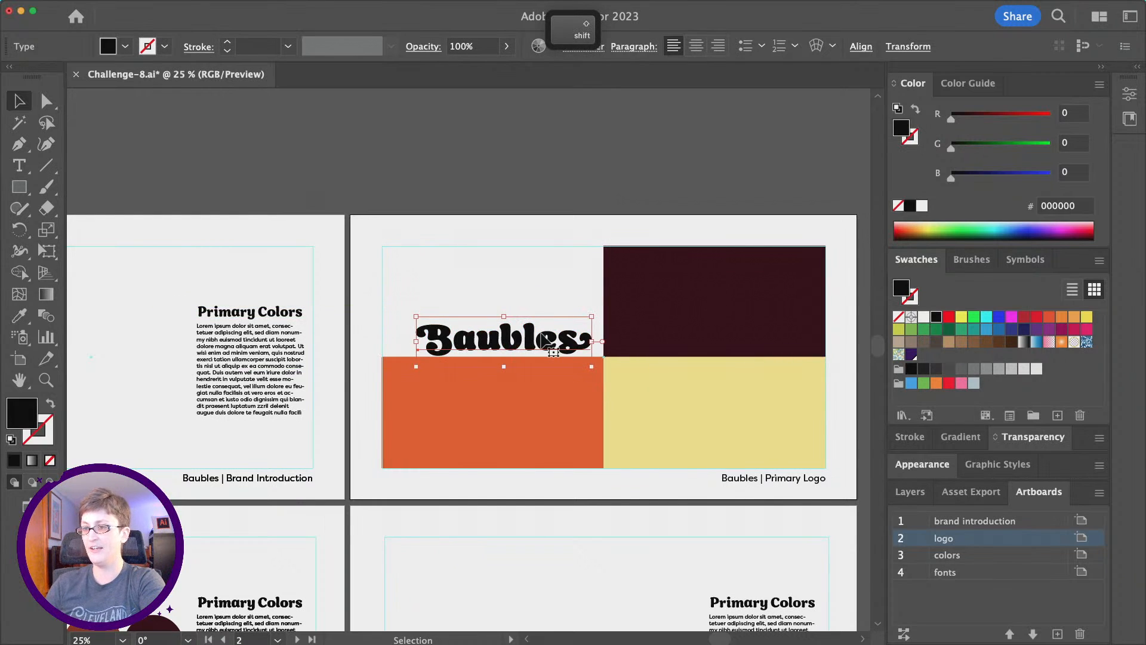
{"action": "left_click_drag", "start_coordinate": [540, 334], "coordinate": [345, 313]}
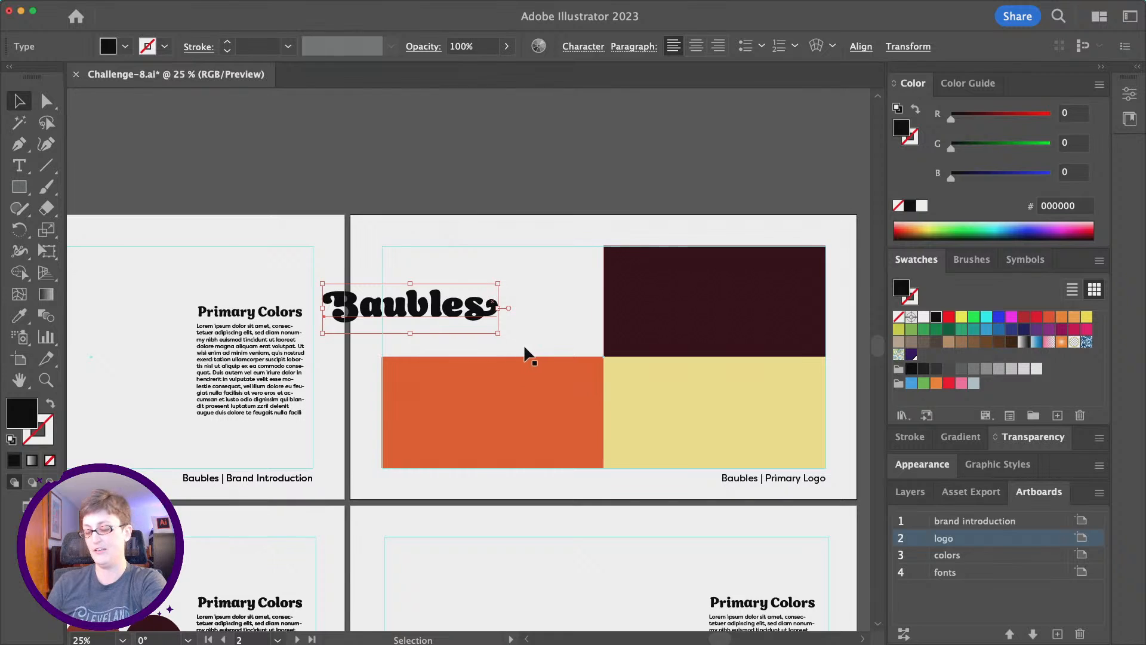
{"action": "left_click", "coordinate": [549, 278], "text": "shift"}
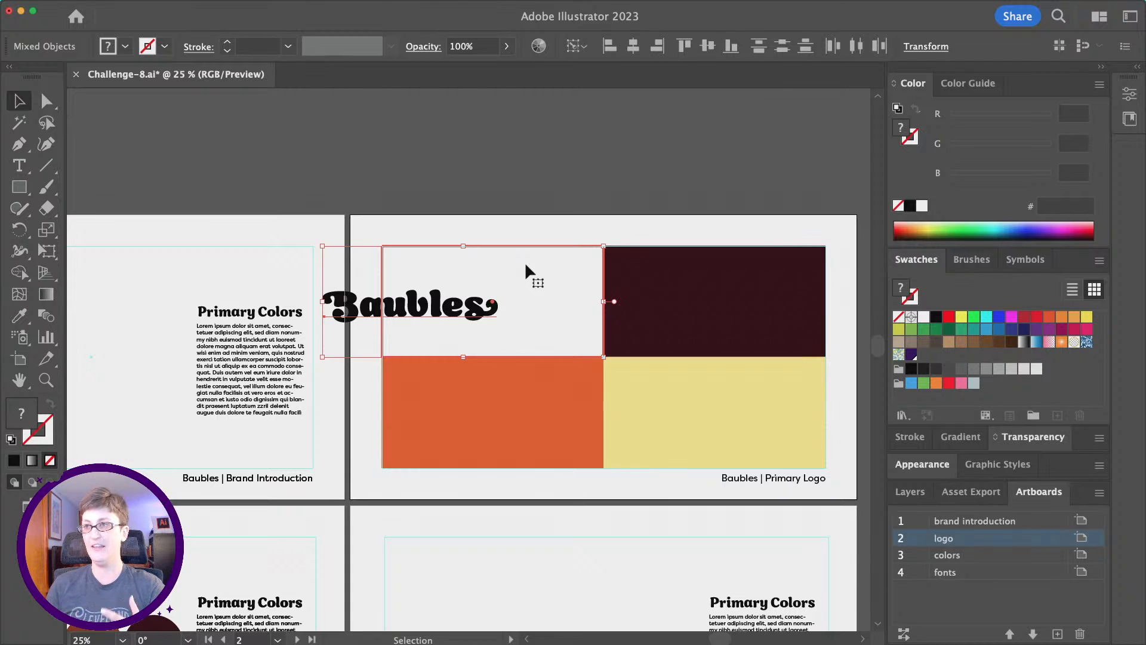
Centre the Baubles wordmark horizontally and vertically in the white panel.
{"action": "left_click", "coordinate": [636, 51]}
{"action": "left_click", "coordinate": [708, 46]}
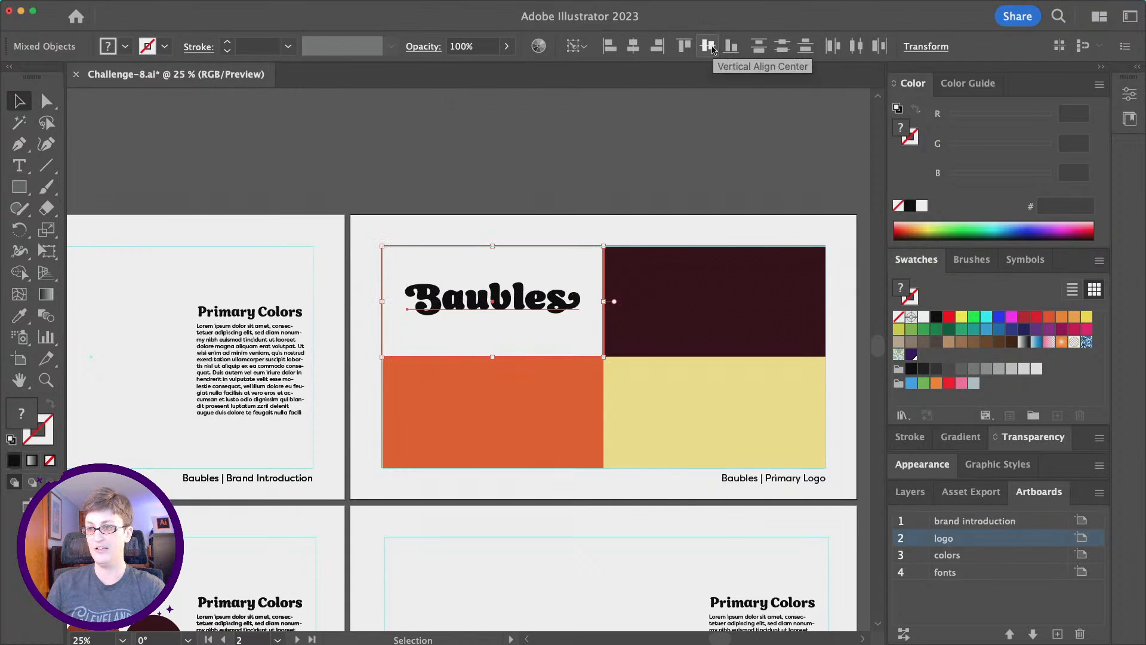
{"action": "left_click", "coordinate": [551, 167]}
{"action": "left_click", "coordinate": [543, 306]}
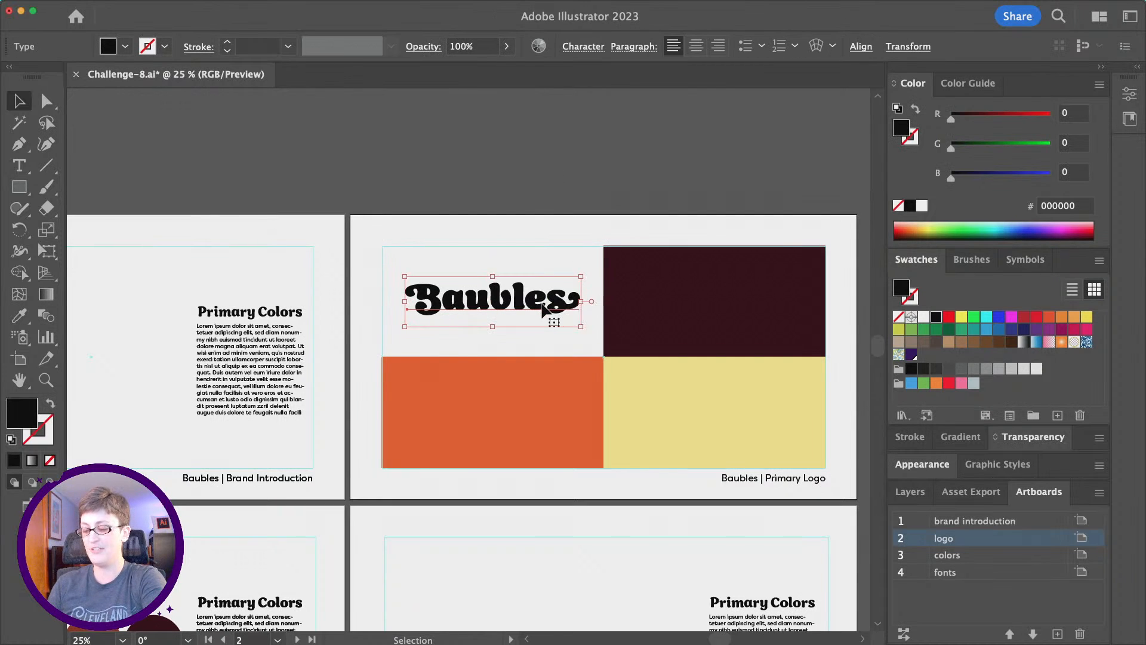
Duplicate the wordmark and centre the copy on the dark maroon panel as key object.
{"action": "key", "text": "super+c"}
{"action": "key", "text": "super+f"}
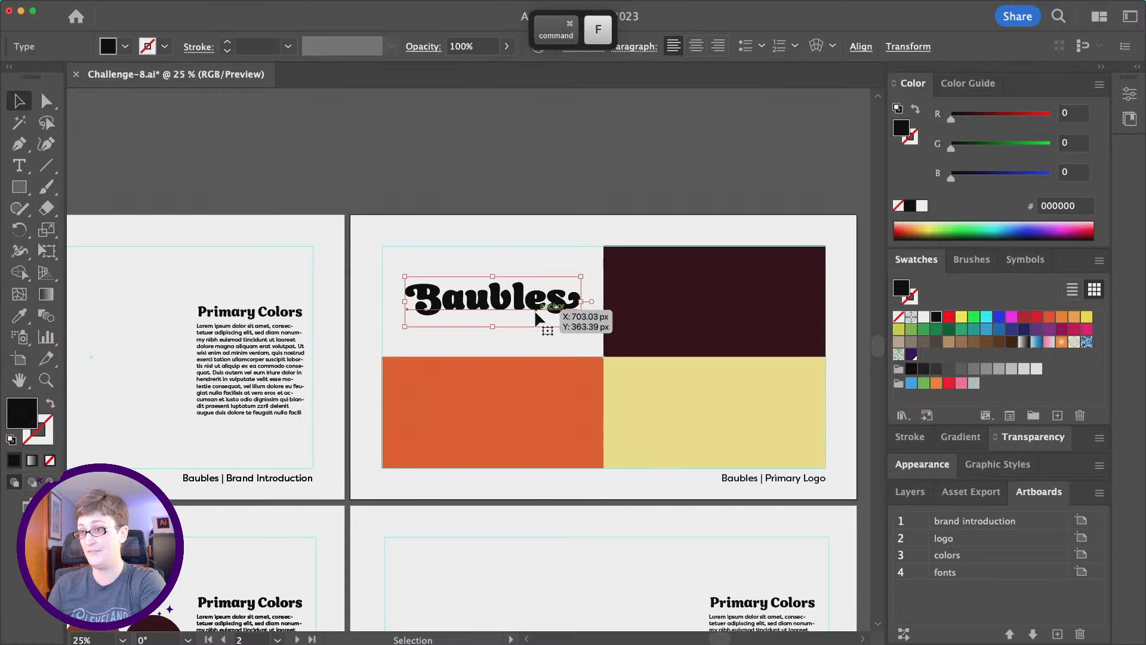
{"action": "left_click", "coordinate": [679, 302], "text": "shift"}
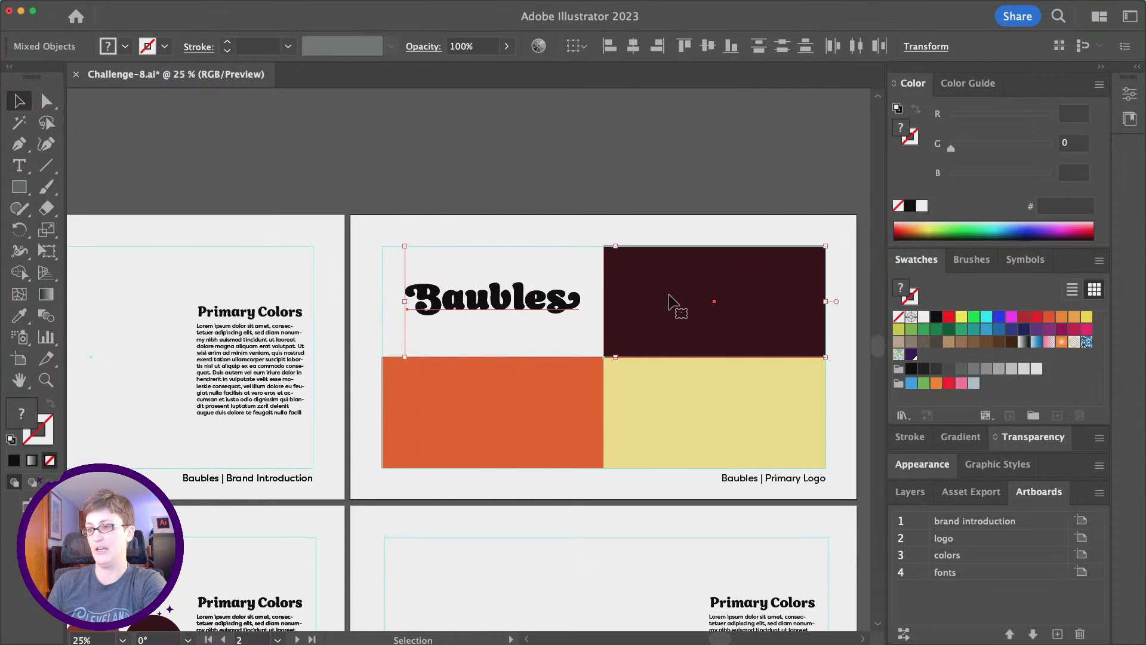
{"action": "left_click", "coordinate": [677, 278]}
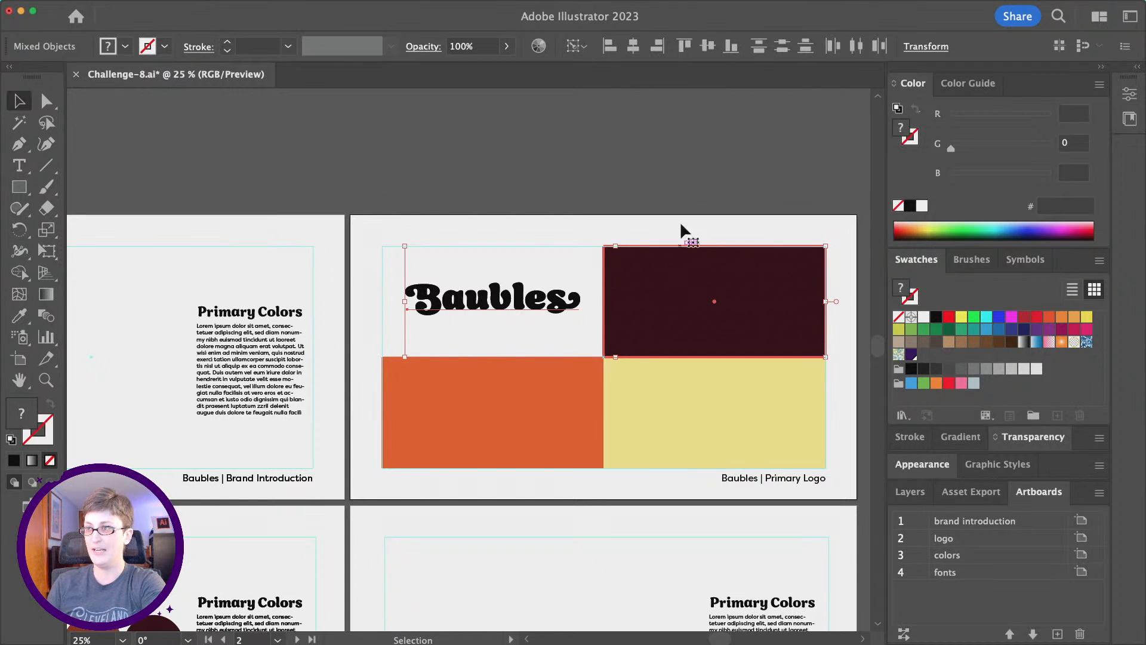
{"action": "left_click", "coordinate": [640, 47]}
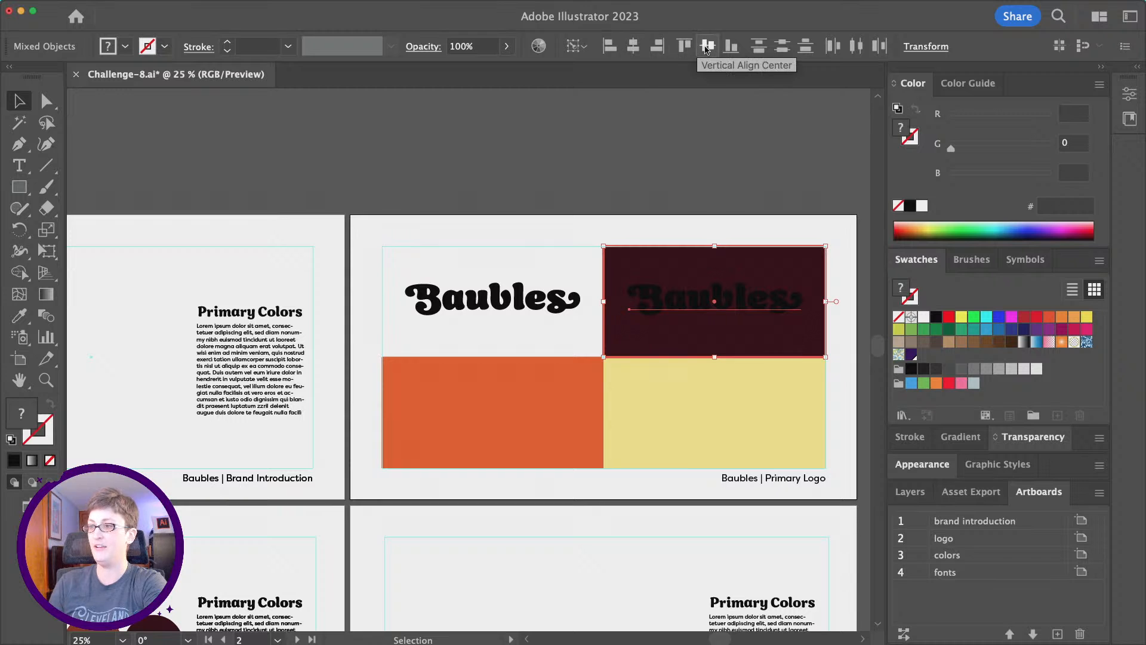
Duplicate both top wordmarks and align the copies onto the orange and pale yellow panels.
{"action": "key", "text": "super+shift+a"}
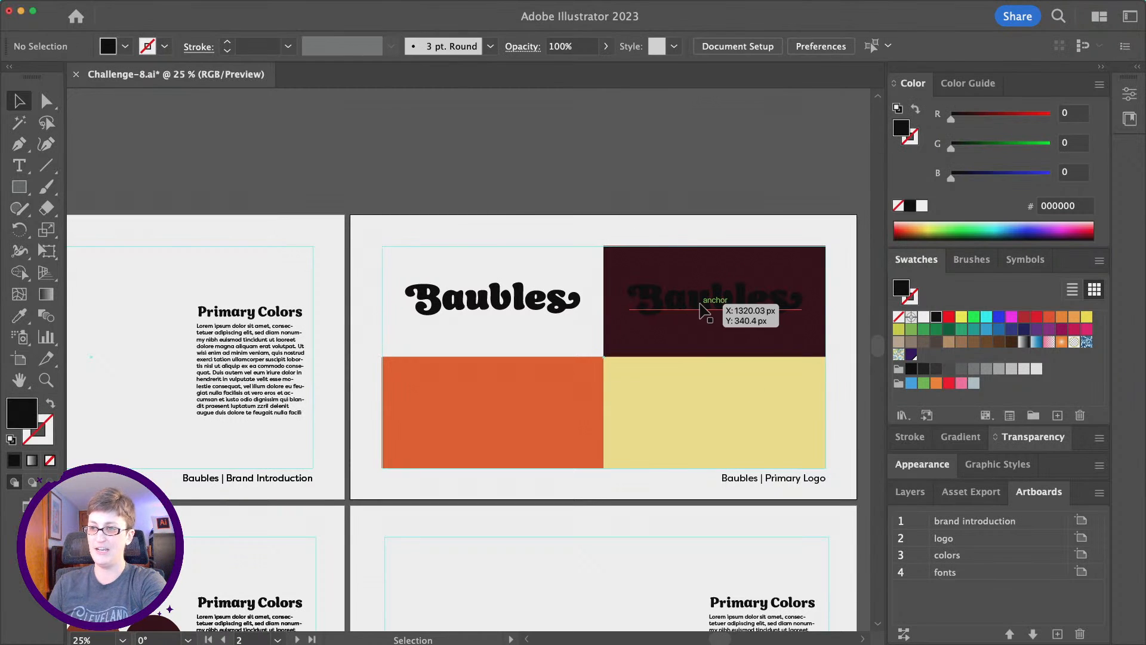
{"action": "left_click", "coordinate": [702, 308]}
{"action": "left_click", "coordinate": [540, 307], "text": "shift"}
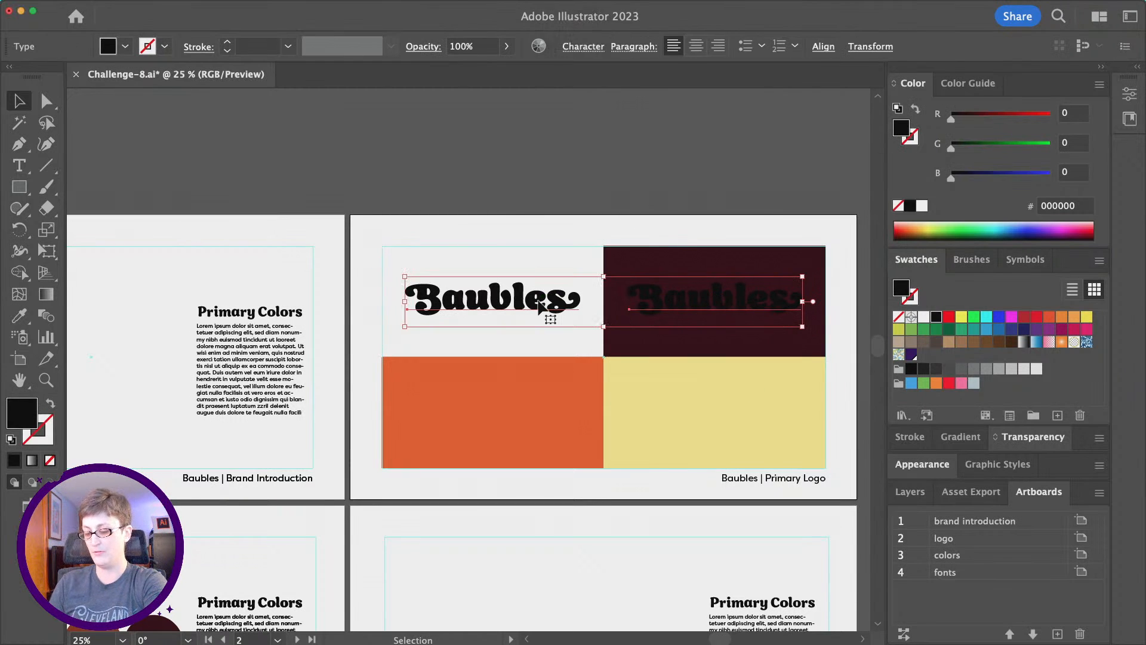
{"action": "key", "text": "super+c"}
{"action": "key", "text": "super+f"}
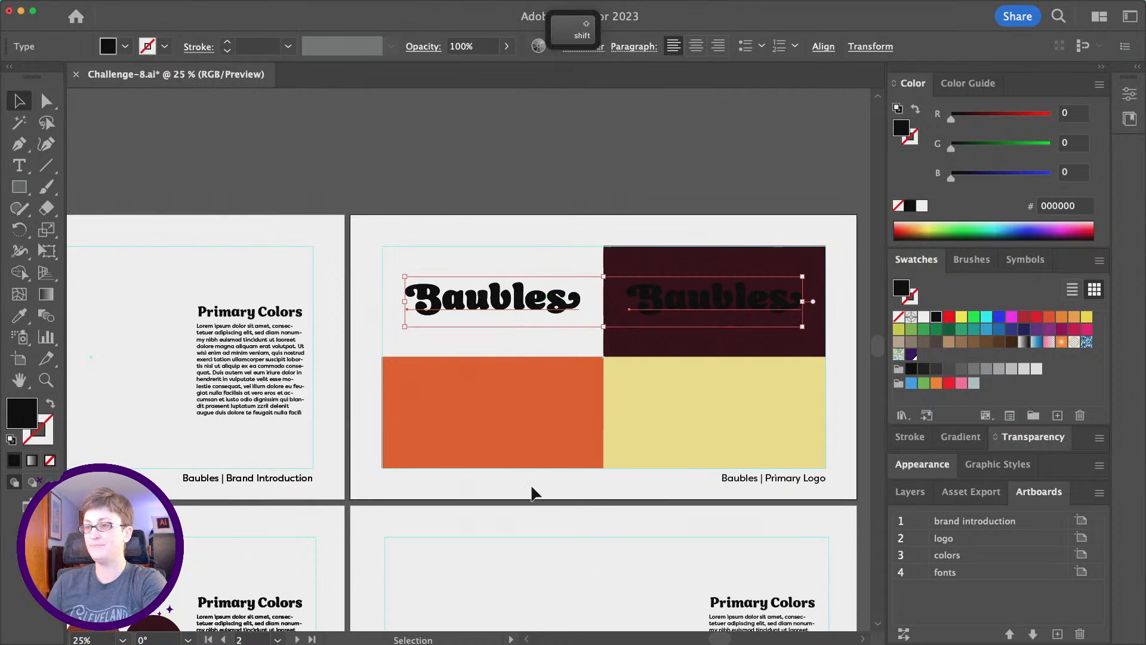
{"action": "left_click", "coordinate": [525, 435], "text": "shift"}
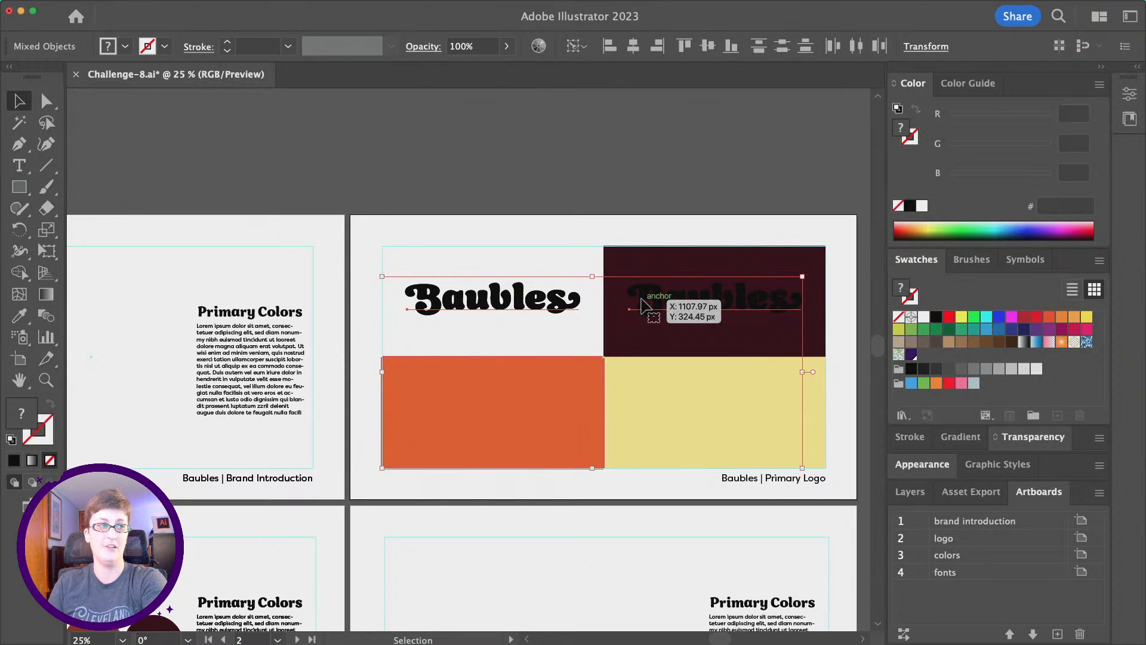
{"action": "left_click", "coordinate": [716, 48]}
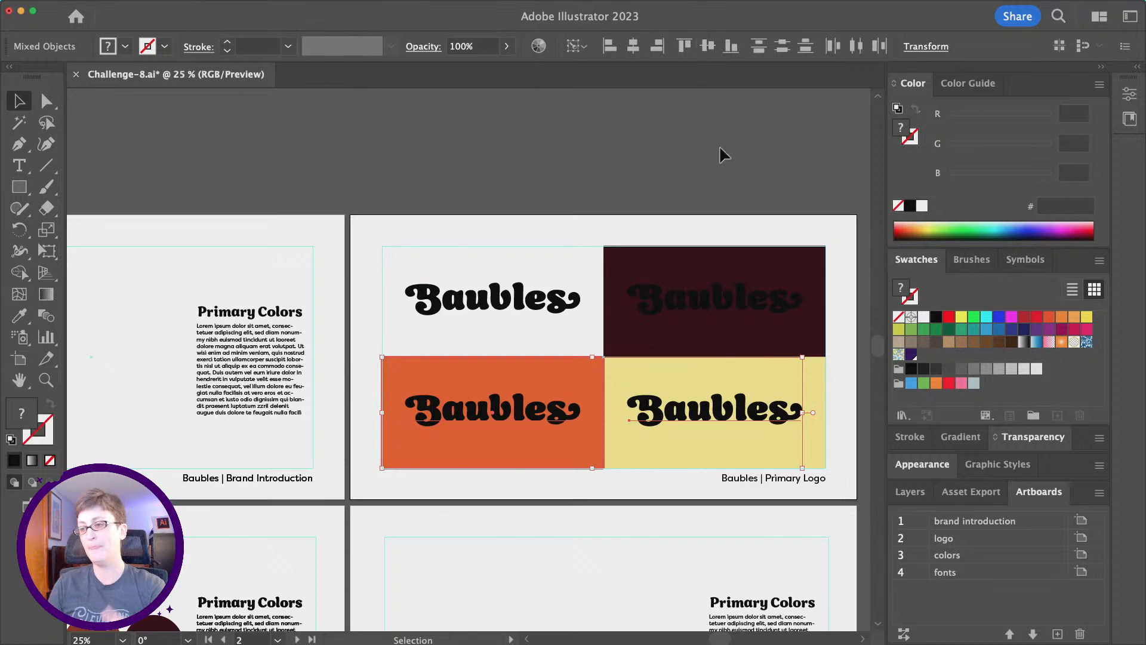
{"action": "left_click", "coordinate": [570, 216]}
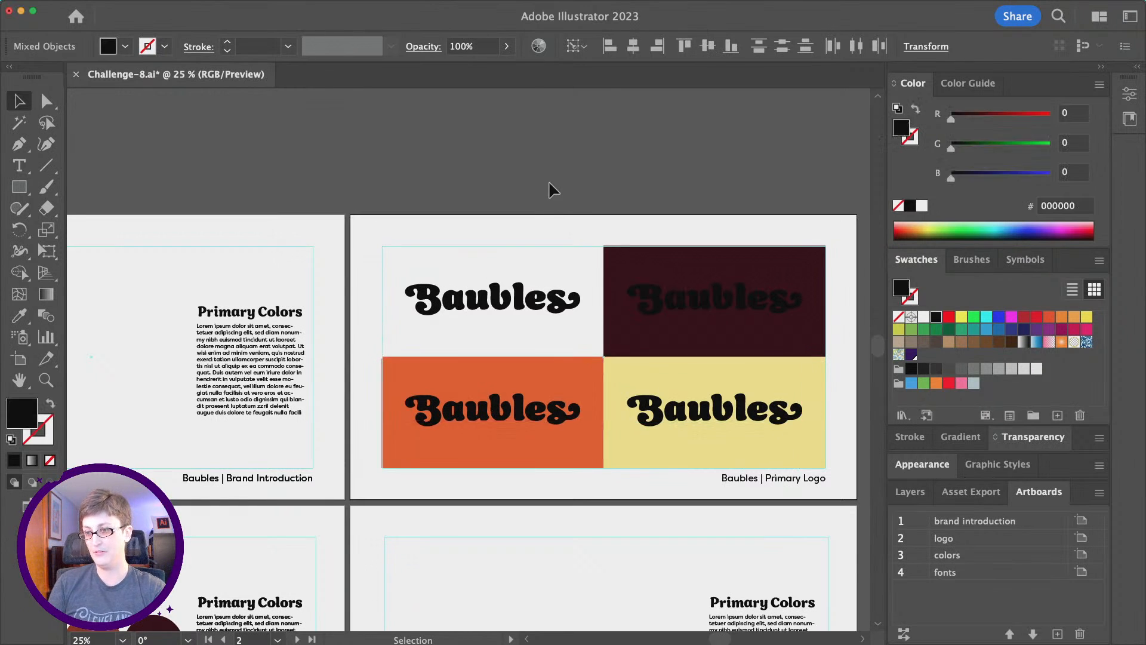
{"action": "scroll", "coordinate": [549, 181], "scroll_direction": "down", "scroll_amount": 3}
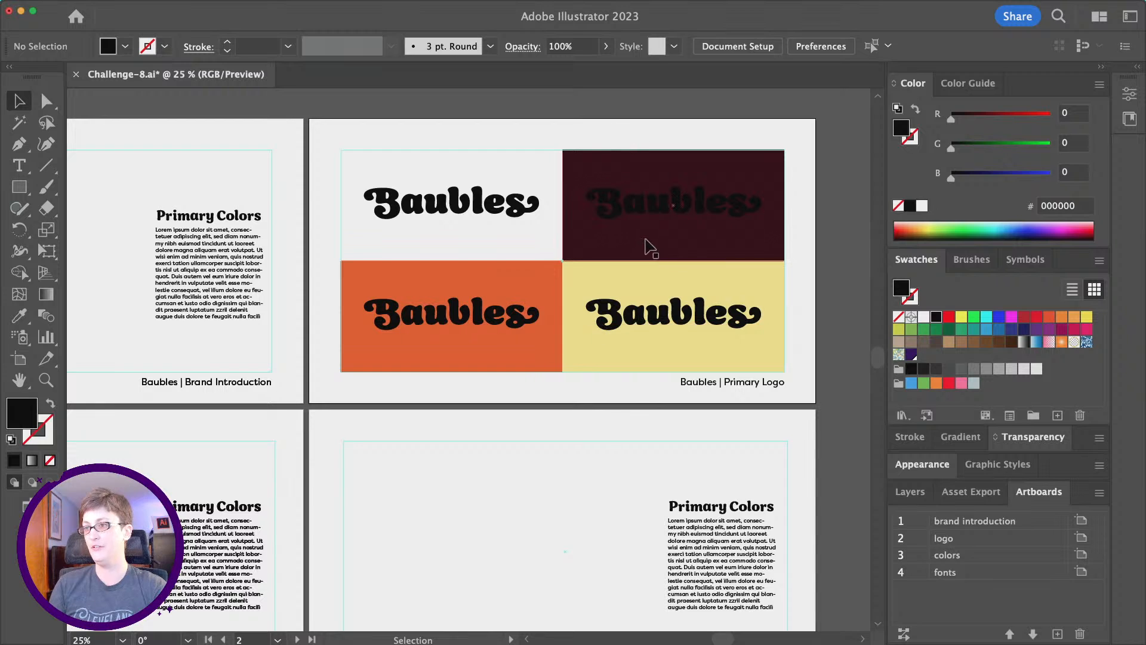
{"action": "left_click", "coordinate": [623, 206]}
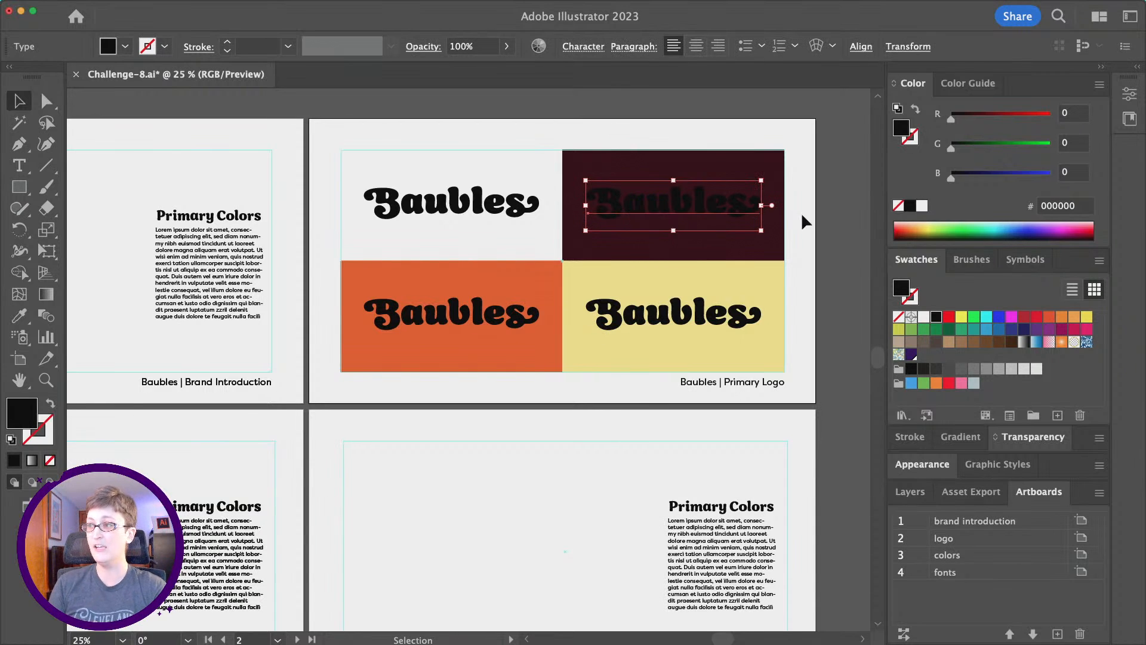
Make the Baubles wordmark on the dark maroon panel white.
{"action": "left_click", "coordinate": [922, 206]}
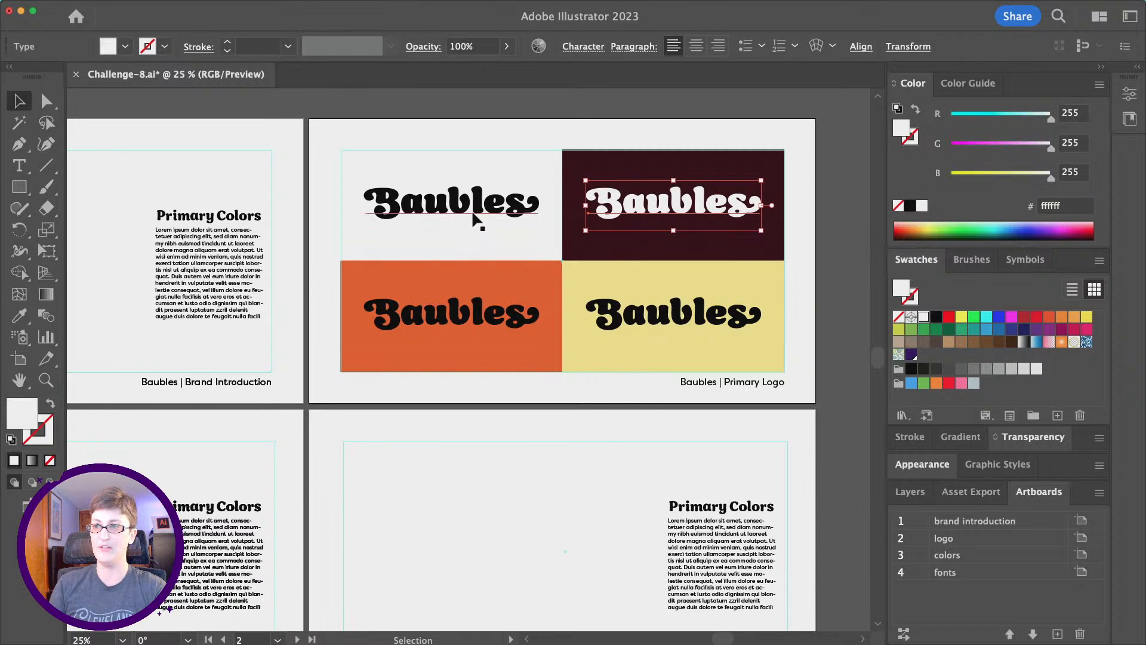
{"action": "left_click", "coordinate": [473, 215]}
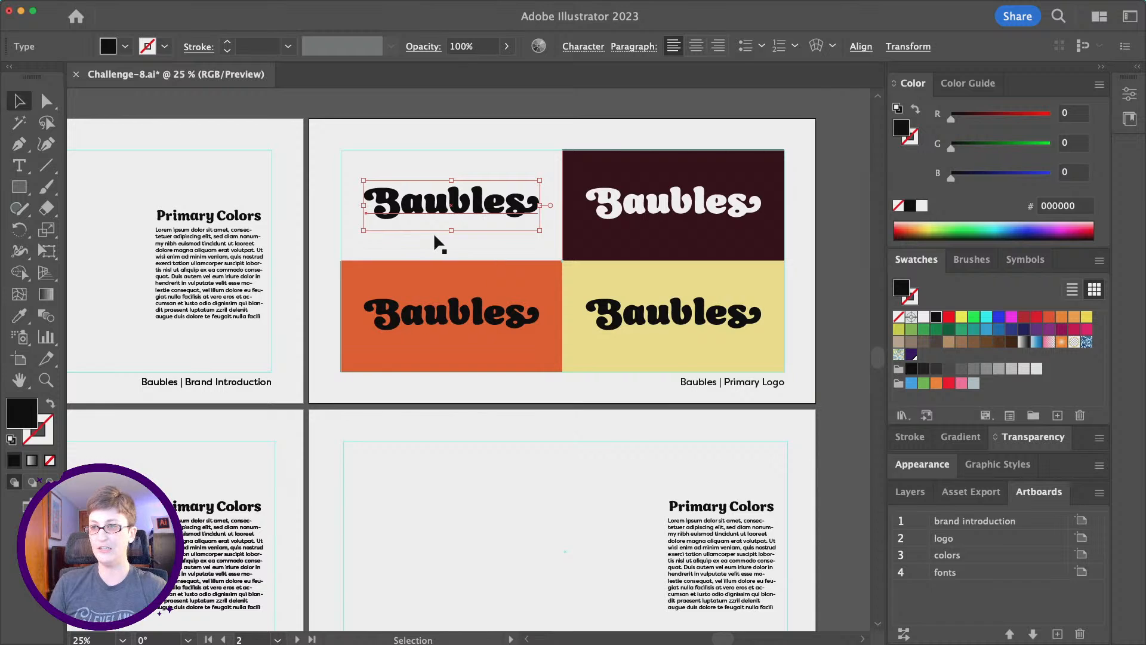
{"action": "scroll", "coordinate": [435, 239], "scroll_direction": "left", "scroll_amount": 5}
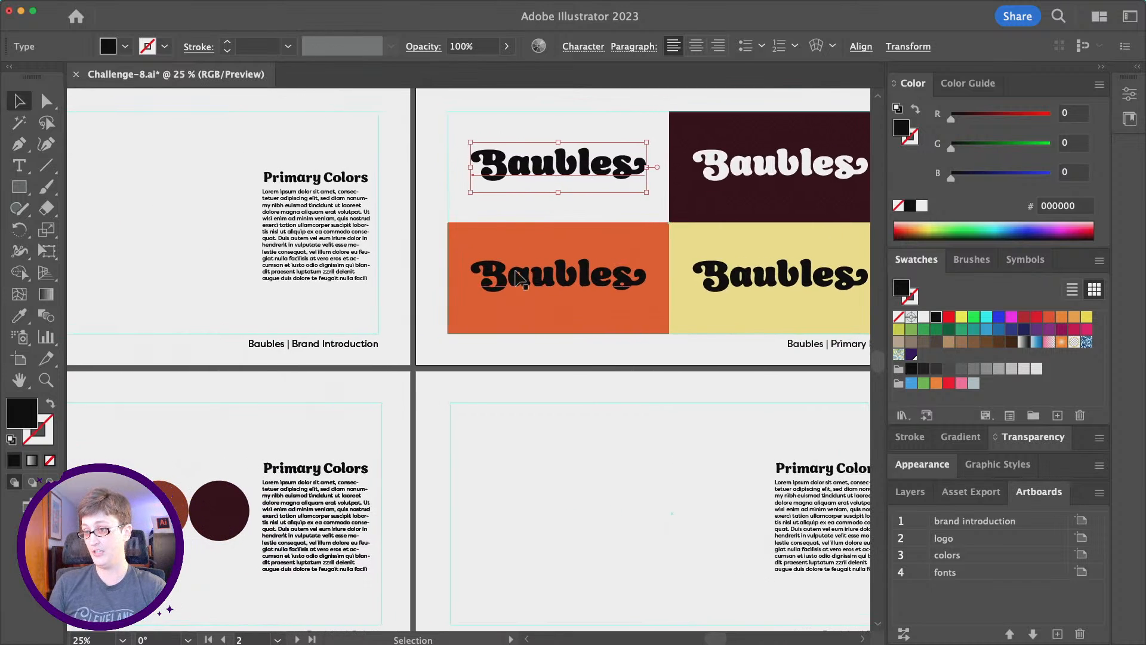
Recolour the orange-panel wordmark pale yellow sampled from the yellow circle.
{"action": "left_click", "coordinate": [570, 285]}
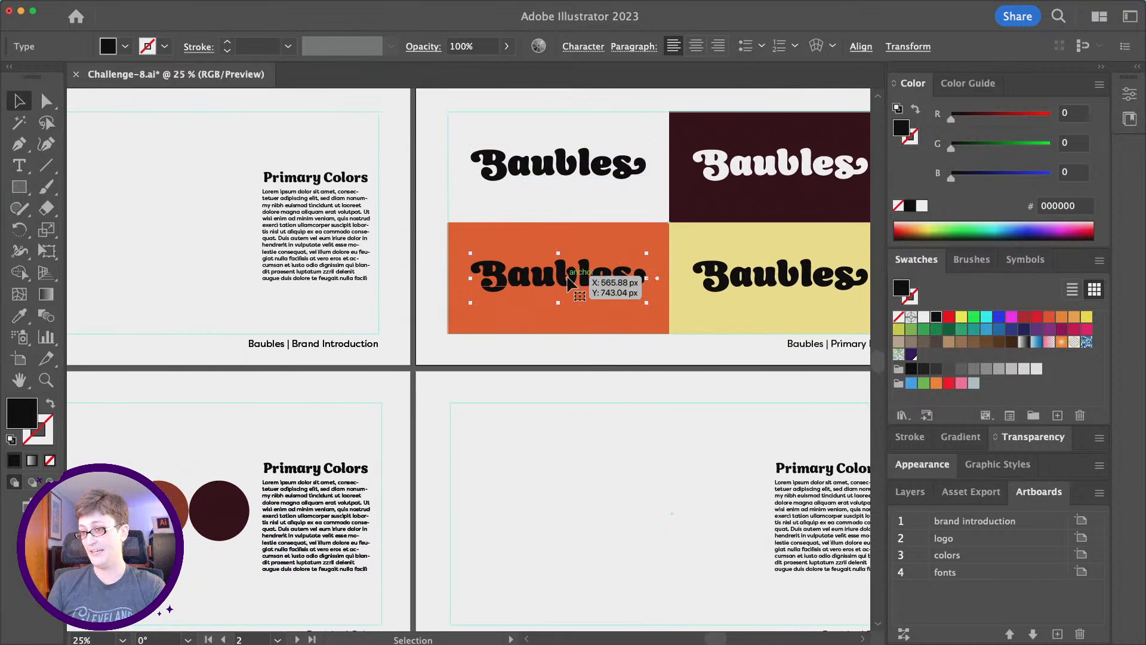
{"action": "scroll", "coordinate": [412, 302], "scroll_direction": "right", "scroll_amount": 3}
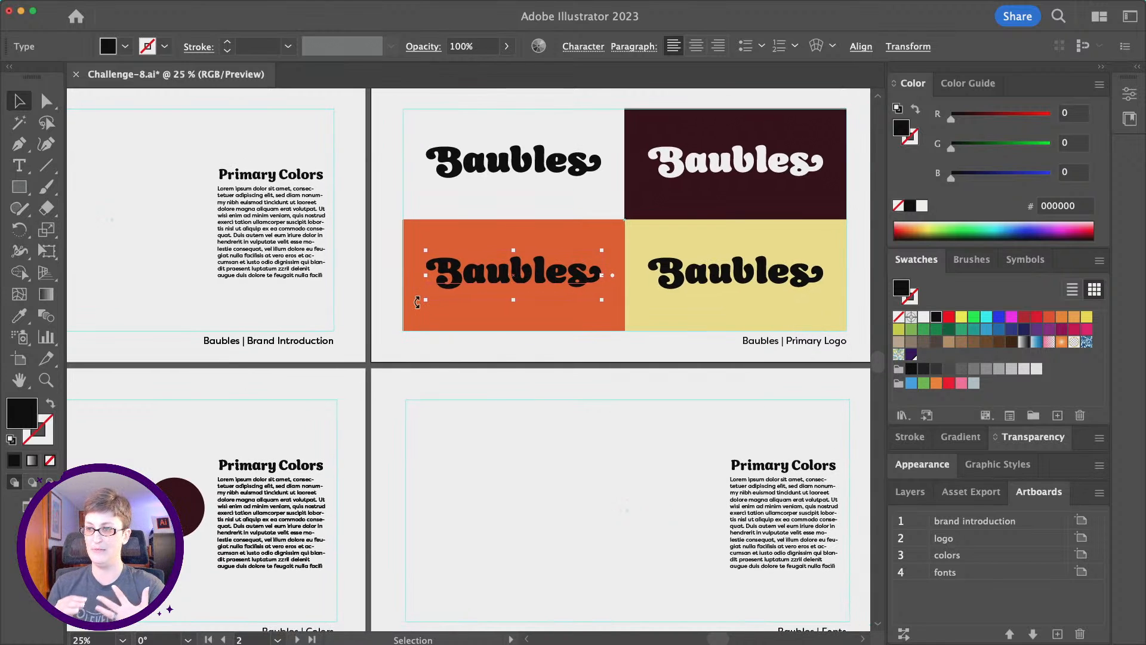
{"action": "scroll", "coordinate": [417, 302], "scroll_direction": "left", "scroll_amount": 3}
{"action": "scroll", "coordinate": [417, 301], "scroll_direction": "left", "scroll_amount": 3}
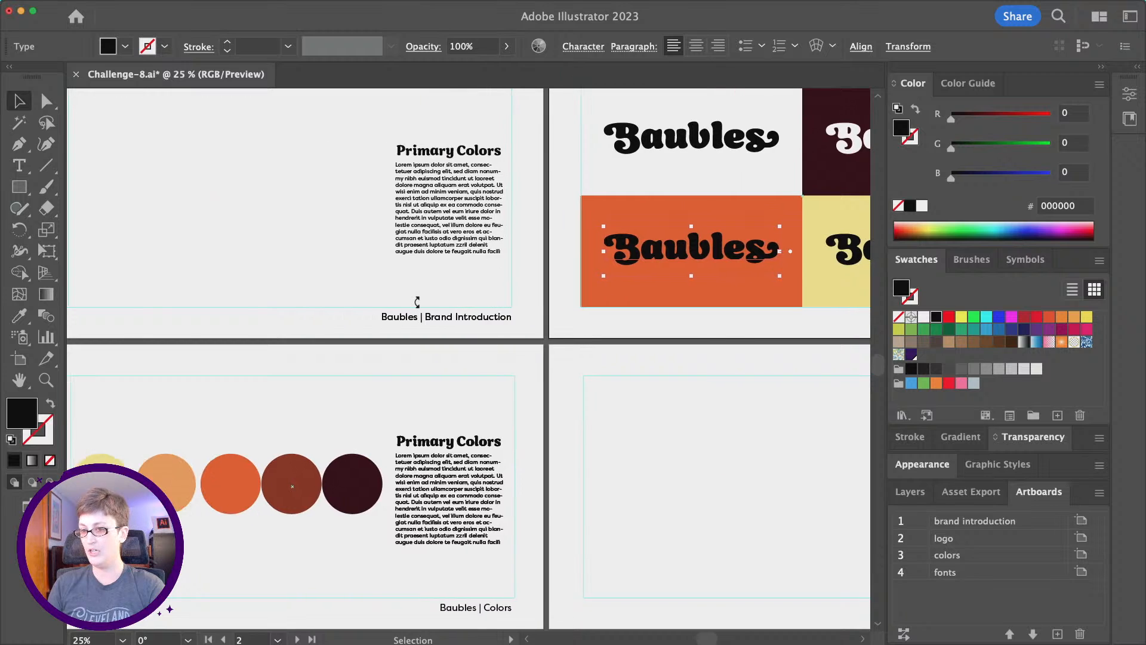
{"action": "left_click", "coordinate": [19, 316]}
{"action": "key", "text": "super+shift+a"}
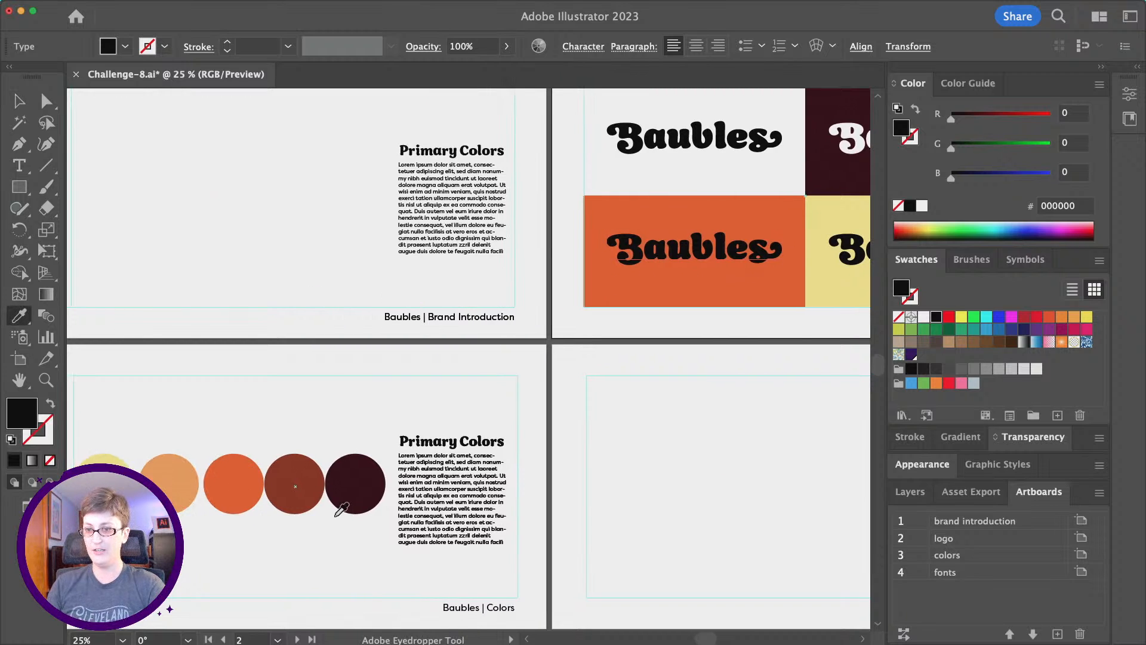
{"action": "scroll", "coordinate": [256, 472], "scroll_direction": "left", "scroll_amount": 2}
{"action": "left_click", "coordinate": [223, 470]}
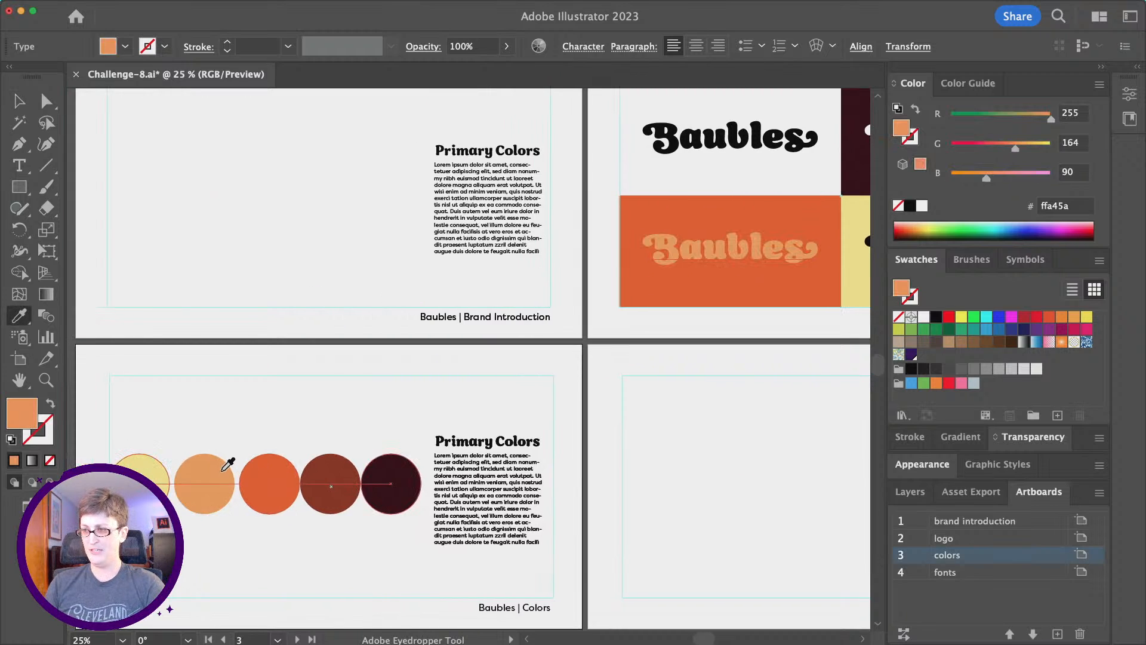
{"action": "scroll", "coordinate": [782, 221], "scroll_direction": "right", "scroll_amount": 2}
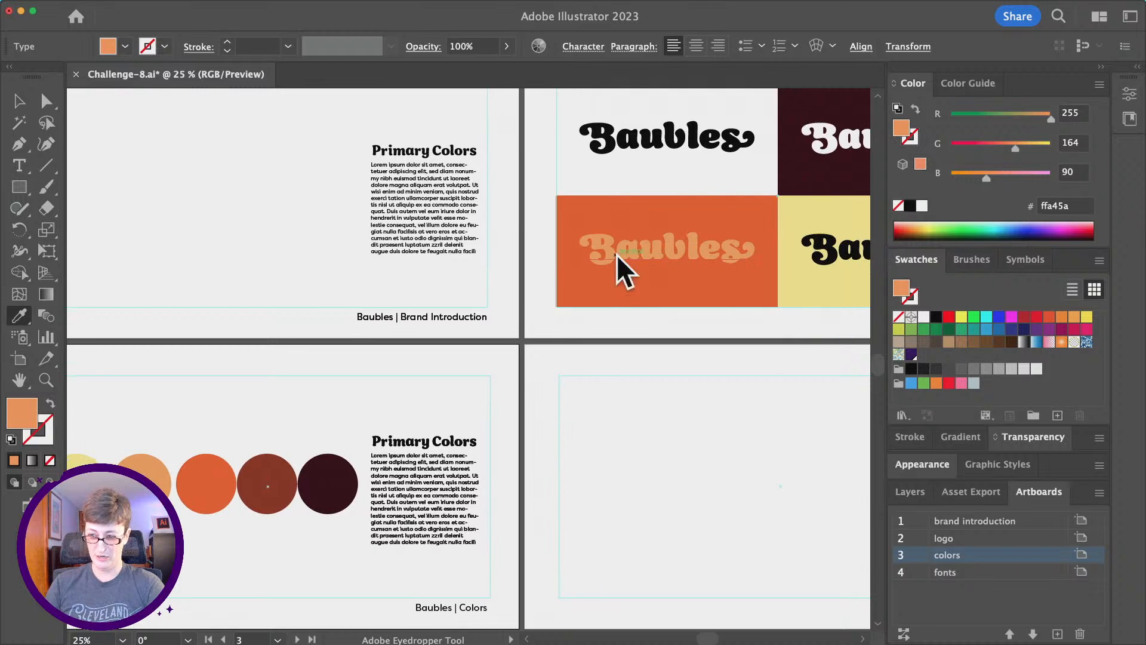
{"action": "scroll", "coordinate": [557, 276], "scroll_direction": "left", "scroll_amount": 6}
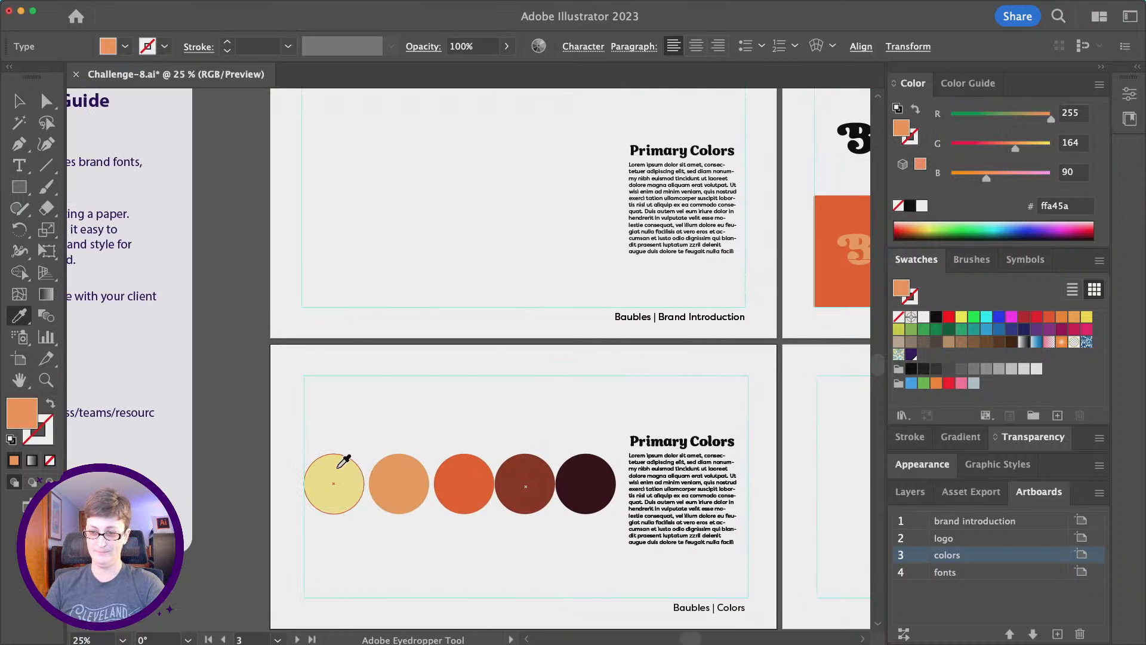
{"action": "left_click", "coordinate": [345, 455]}
{"action": "scroll", "coordinate": [376, 418], "scroll_direction": "right", "scroll_amount": 4}
{"action": "scroll", "coordinate": [631, 230], "scroll_direction": "right", "scroll_amount": 4}
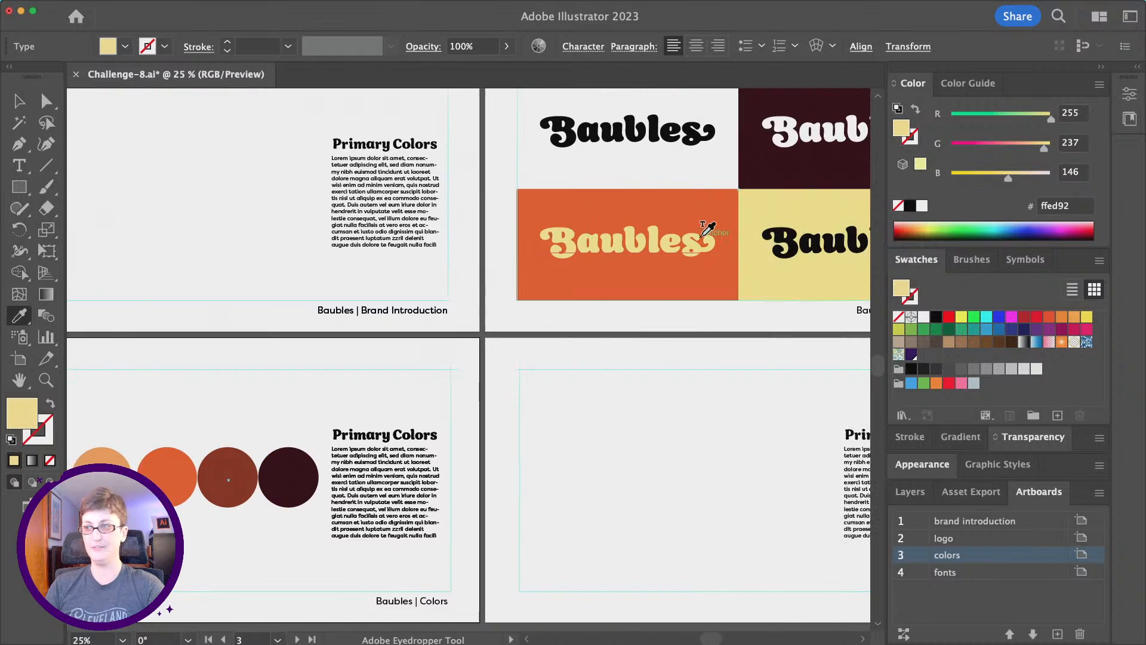
Recolour the yellow-panel wordmark rust red (9e2e1b) sampled from the brown circle.
{"action": "key", "text": "v"}
{"action": "scroll", "coordinate": [809, 262], "scroll_direction": "right", "scroll_amount": 3}
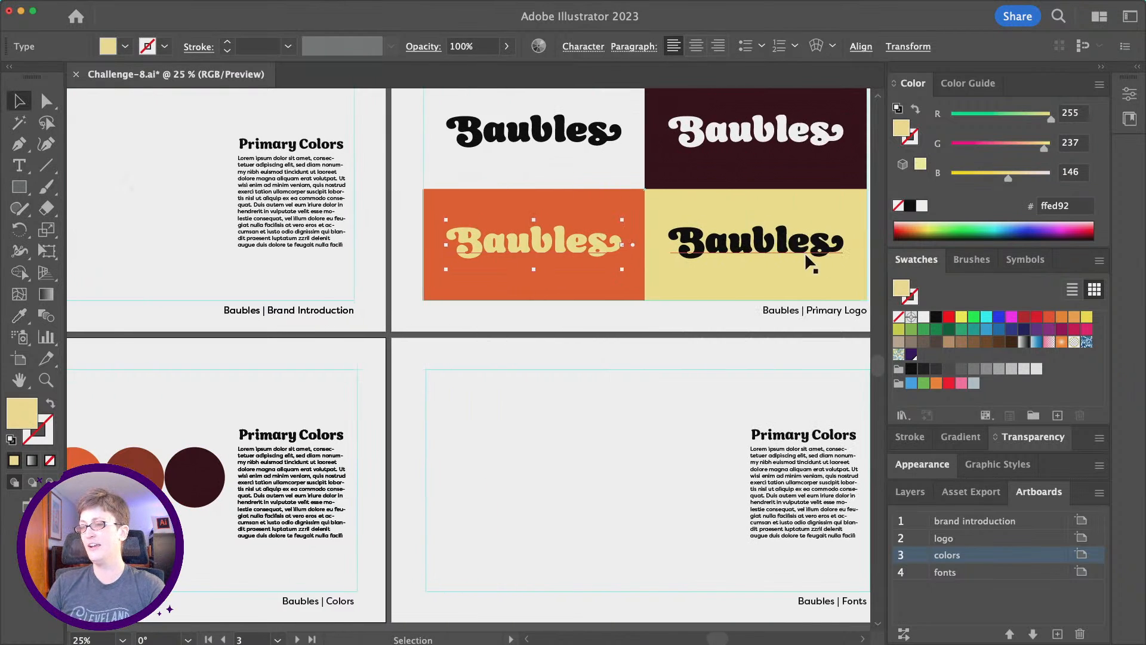
{"action": "left_click", "coordinate": [724, 245]}
{"action": "scroll", "coordinate": [639, 305], "scroll_direction": "left", "scroll_amount": 2}
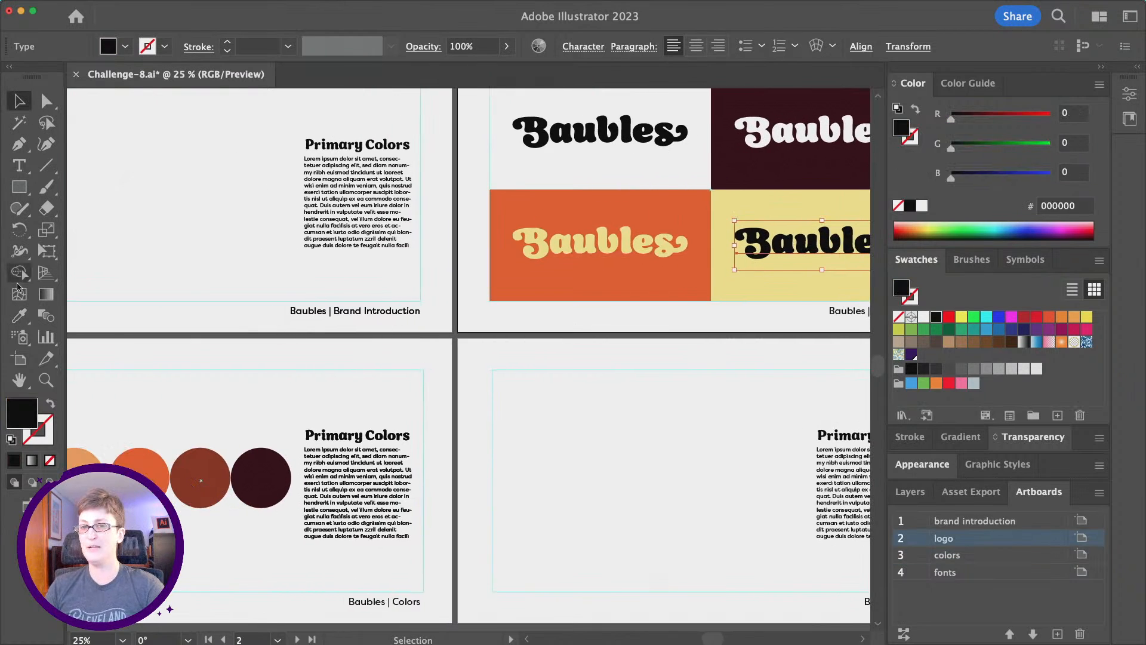
{"action": "left_click", "coordinate": [19, 316]}
{"action": "left_click", "coordinate": [257, 455]}
{"action": "scroll", "coordinate": [316, 444], "scroll_direction": "left", "scroll_amount": 4}
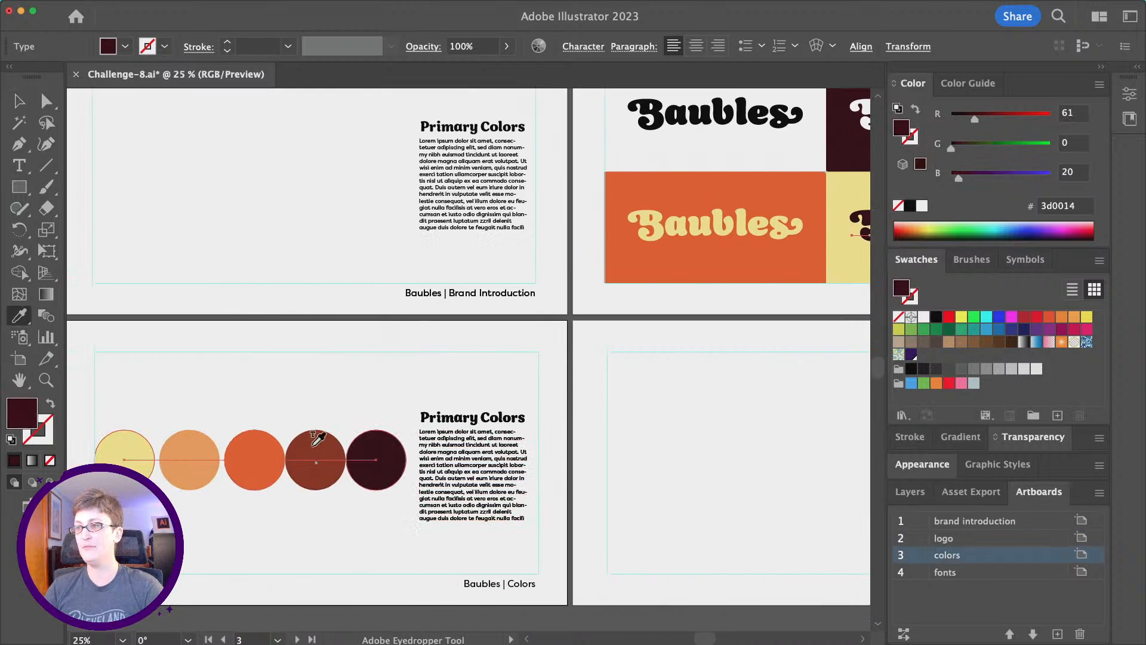
{"action": "left_click", "coordinate": [316, 448]}
{"action": "scroll", "coordinate": [263, 376], "scroll_direction": "right", "scroll_amount": 2}
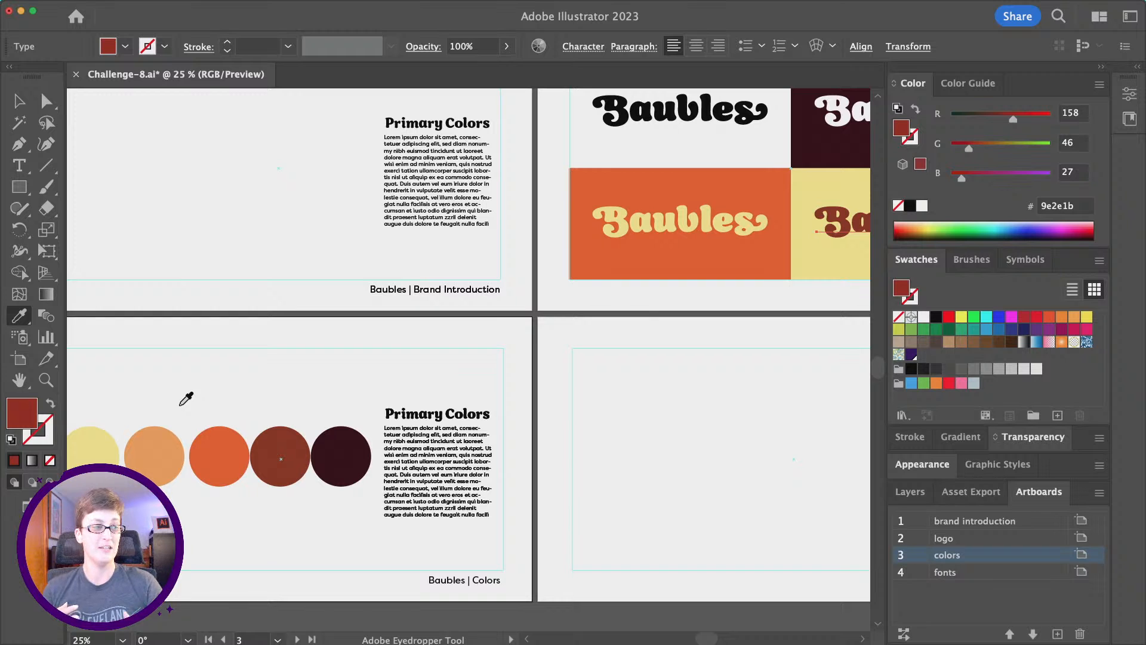
{"action": "scroll", "coordinate": [186, 399], "scroll_direction": "right", "scroll_amount": 5}
{"action": "scroll", "coordinate": [186, 399], "scroll_direction": "up", "scroll_amount": 1}
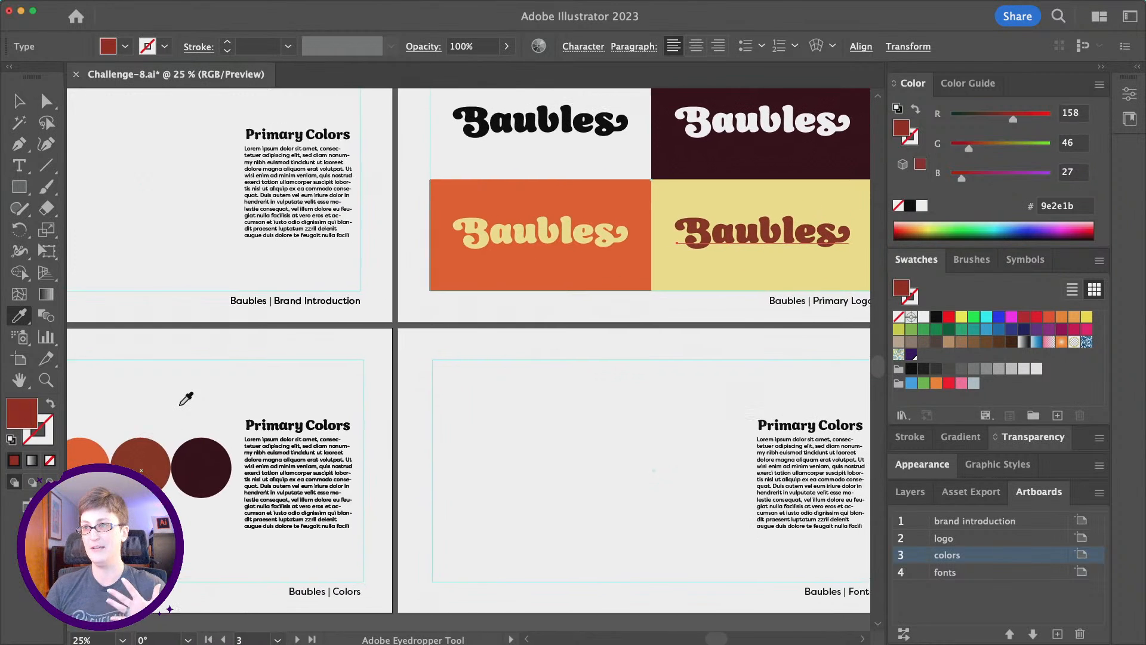
{"action": "scroll", "coordinate": [396, 357], "scroll_direction": "down", "scroll_amount": 1}
{"action": "scroll", "coordinate": [396, 357], "scroll_direction": "left", "scroll_amount": 1}
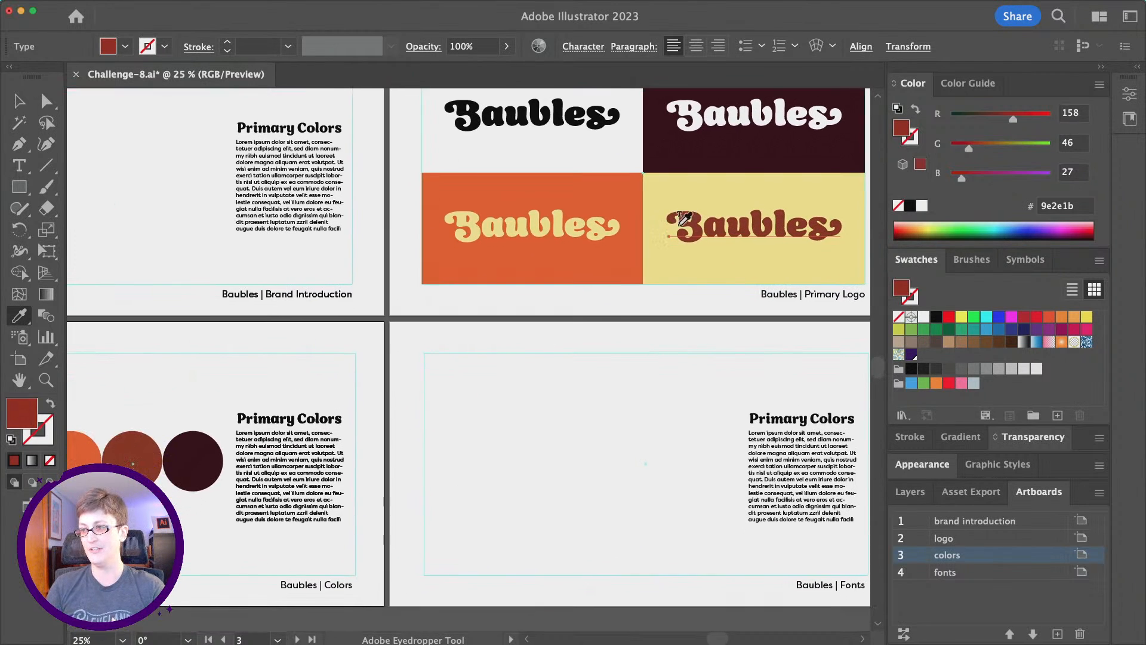
{"action": "scroll", "coordinate": [155, 430], "scroll_direction": "left", "scroll_amount": 3}
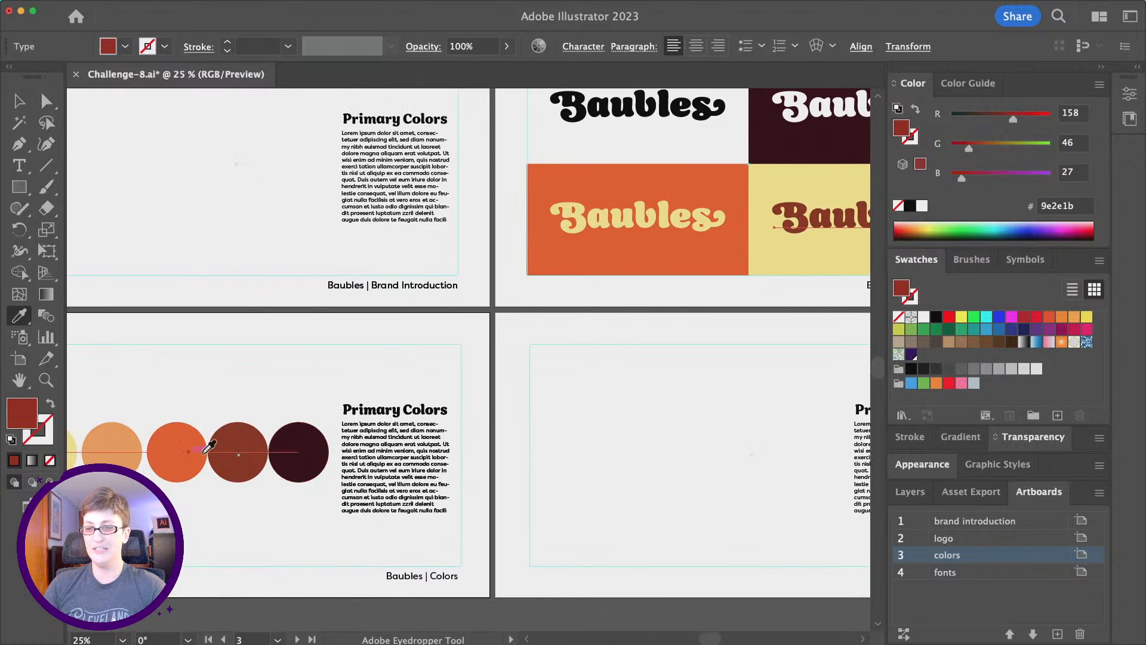
{"action": "scroll", "coordinate": [203, 441], "scroll_direction": "right", "scroll_amount": 1}
{"action": "scroll", "coordinate": [447, 354], "scroll_direction": "right", "scroll_amount": 3}
{"action": "scroll", "coordinate": [176, 426], "scroll_direction": "left", "scroll_amount": 2}
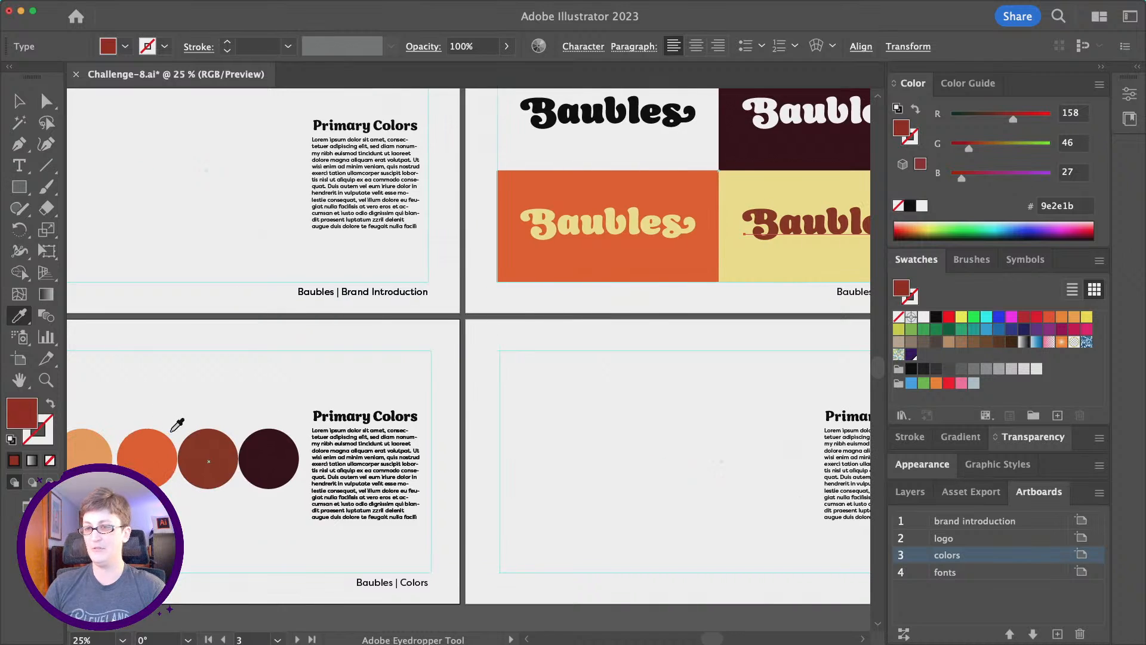
{"action": "scroll", "coordinate": [812, 269], "scroll_direction": "right", "scroll_amount": 5}
{"action": "scroll", "coordinate": [810, 271], "scroll_direction": "up", "scroll_amount": 2}
{"action": "scroll", "coordinate": [644, 302], "scroll_direction": "down", "scroll_amount": 1}
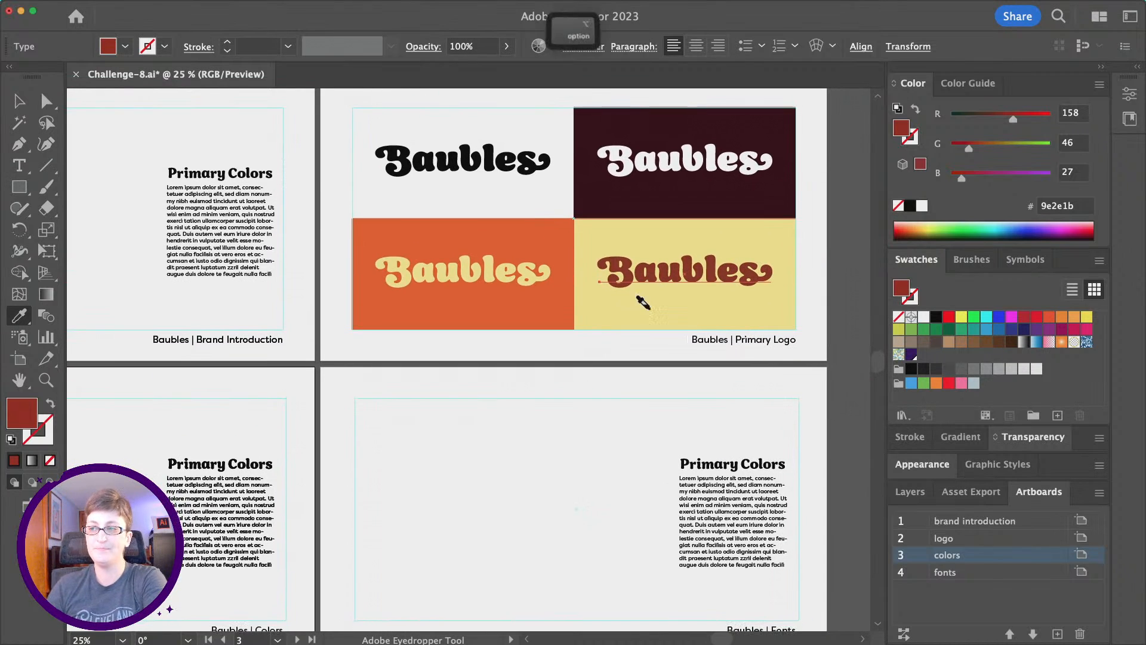
{"action": "key", "text": "alt"}
{"action": "left_click", "coordinate": [19, 100]}
Start a text label 'Color1' below the yellow circle on the Colors artboard.
{"action": "left_click", "coordinate": [506, 502]}
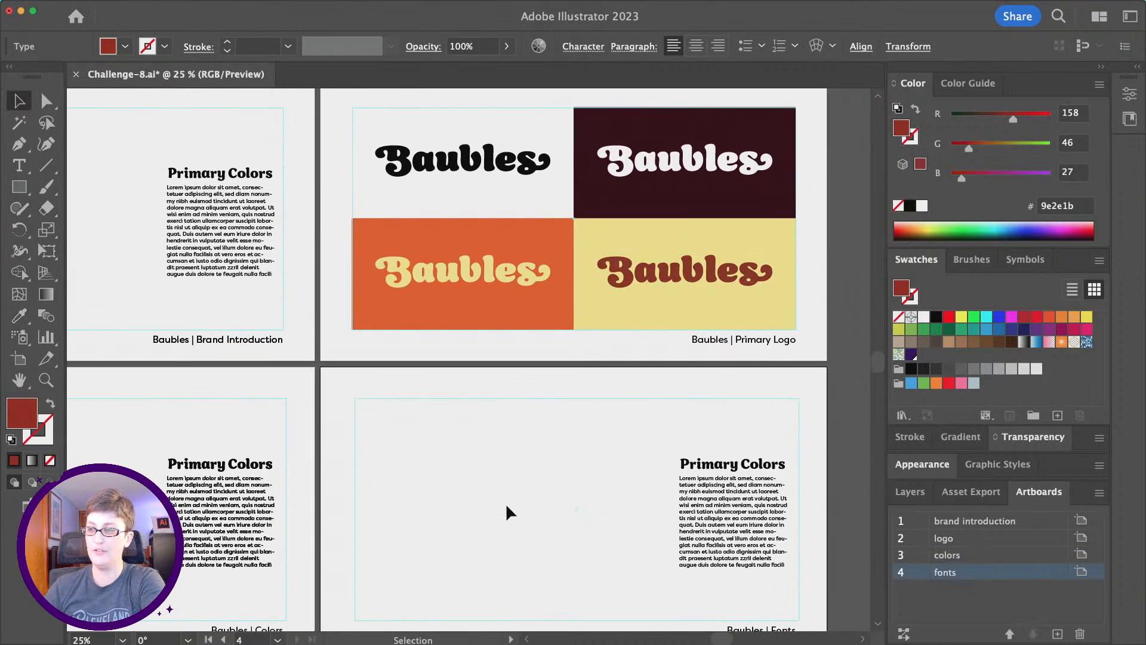
{"action": "scroll", "coordinate": [506, 503], "scroll_direction": "down", "scroll_amount": 2}
{"action": "scroll", "coordinate": [506, 503], "scroll_direction": "left", "scroll_amount": 1}
{"action": "scroll", "coordinate": [510, 503], "scroll_direction": "down", "scroll_amount": 1}
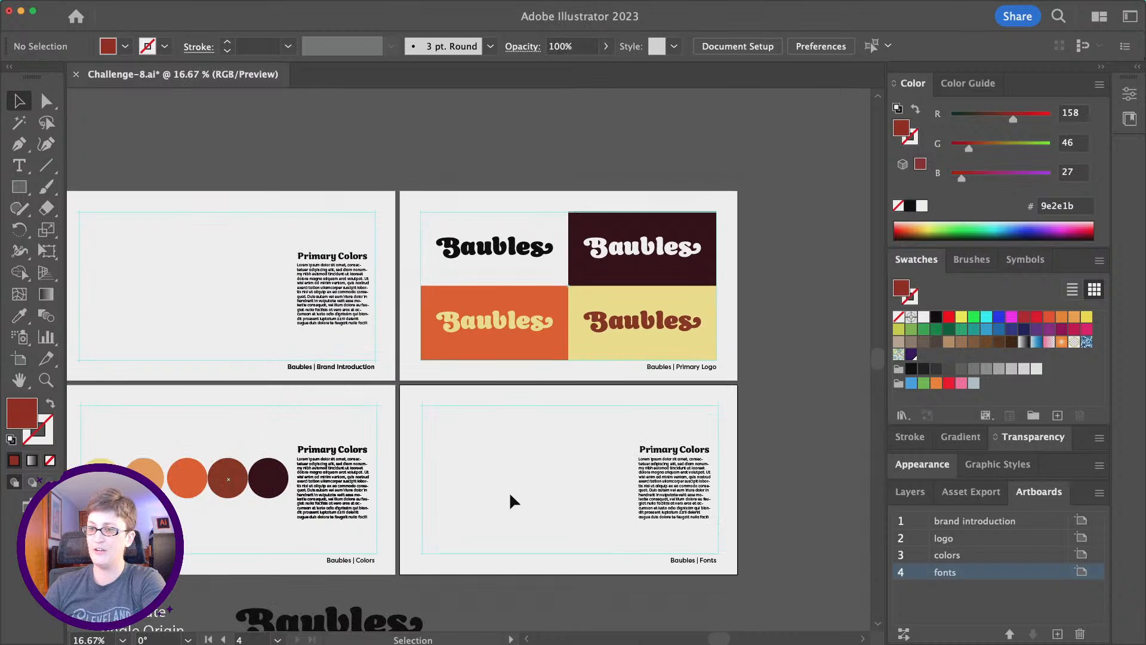
{"action": "scroll", "coordinate": [512, 501], "scroll_direction": "left", "scroll_amount": 1}
{"action": "scroll", "coordinate": [302, 493], "scroll_direction": "down", "scroll_amount": 1}
{"action": "scroll", "coordinate": [376, 492], "scroll_direction": "up", "scroll_amount": 1}
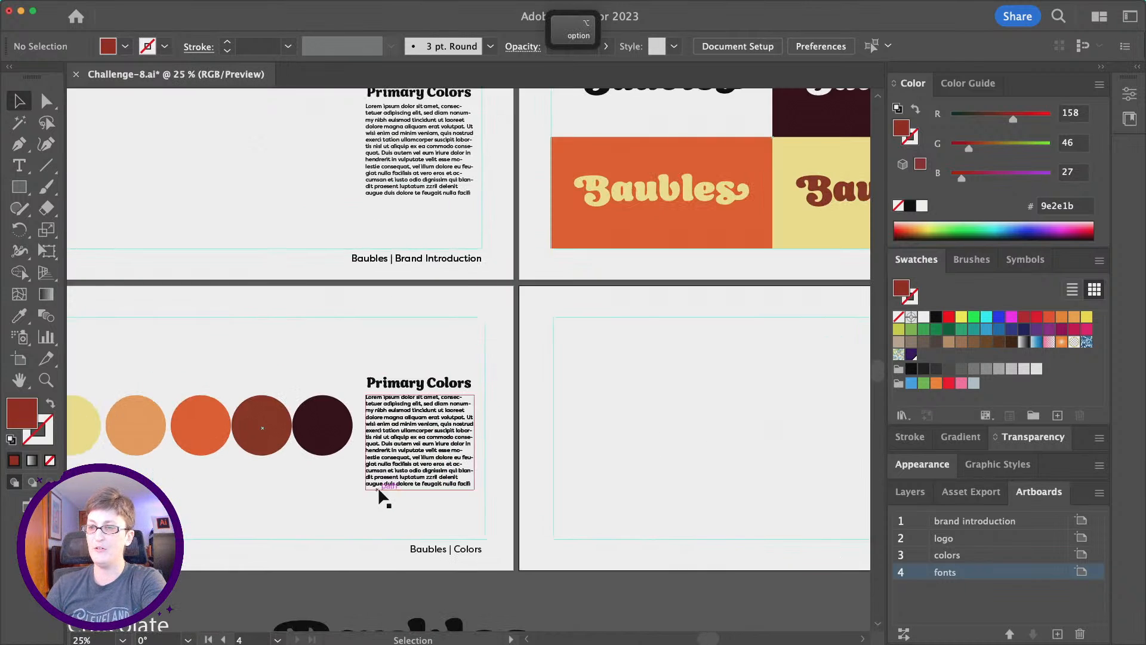
{"action": "scroll", "coordinate": [378, 486], "scroll_direction": "left", "scroll_amount": 2}
{"action": "left_click", "coordinate": [605, 534]}
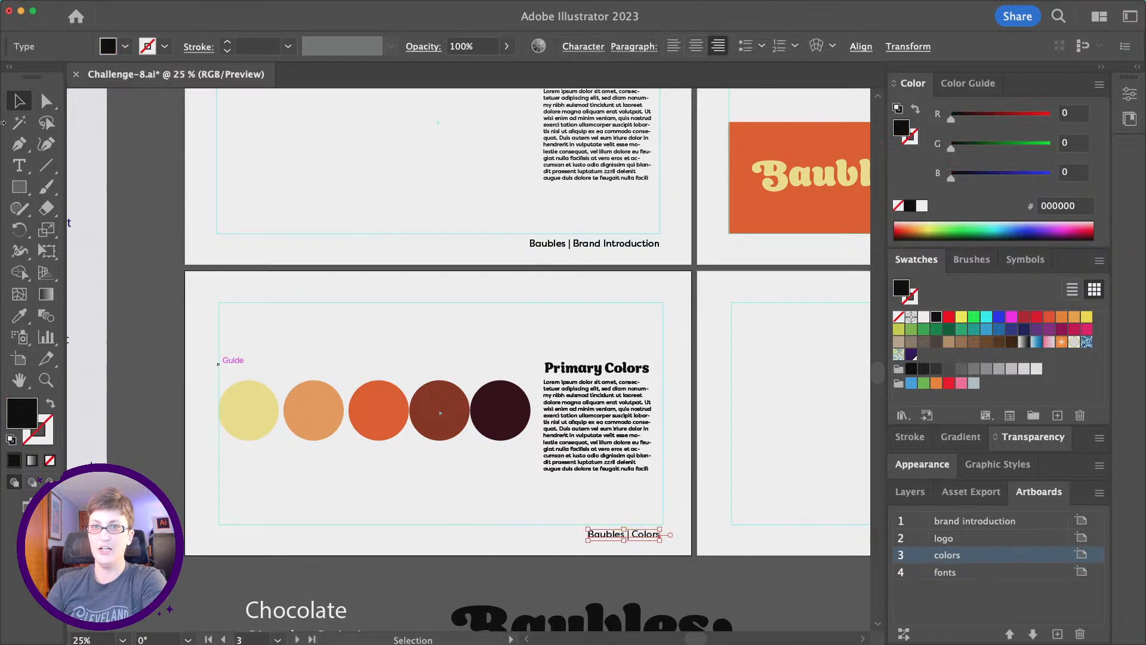
{"action": "left_click", "coordinate": [21, 146]}
{"action": "left_click", "coordinate": [19, 166]}
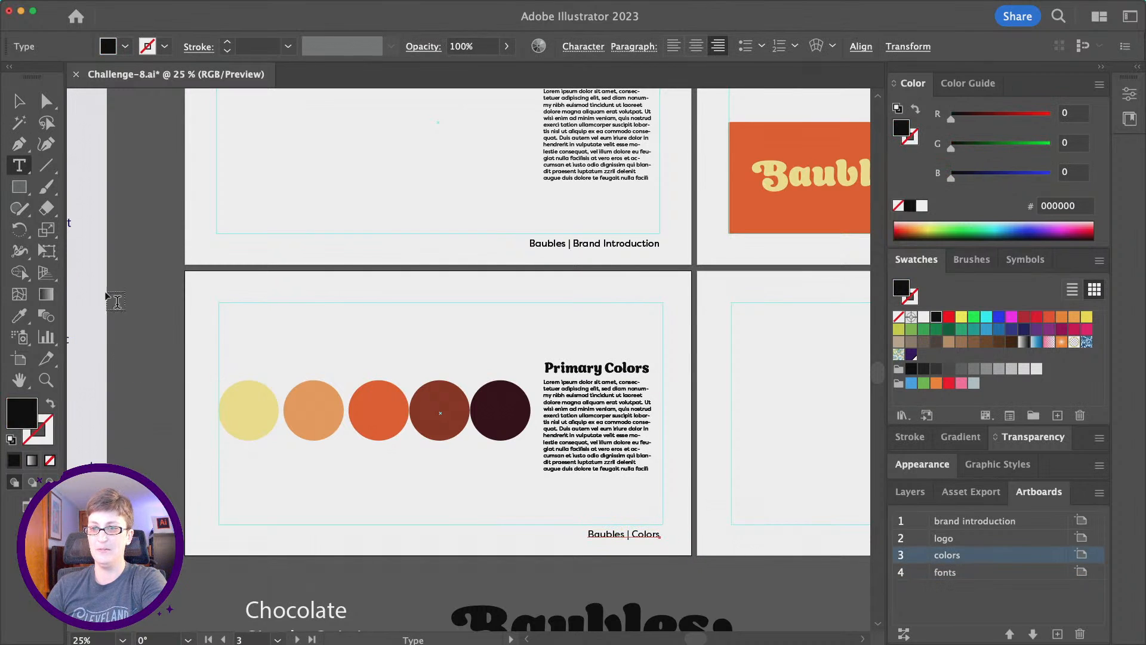
{"action": "left_click", "coordinate": [234, 457]}
{"action": "type", "text": "Color1"}
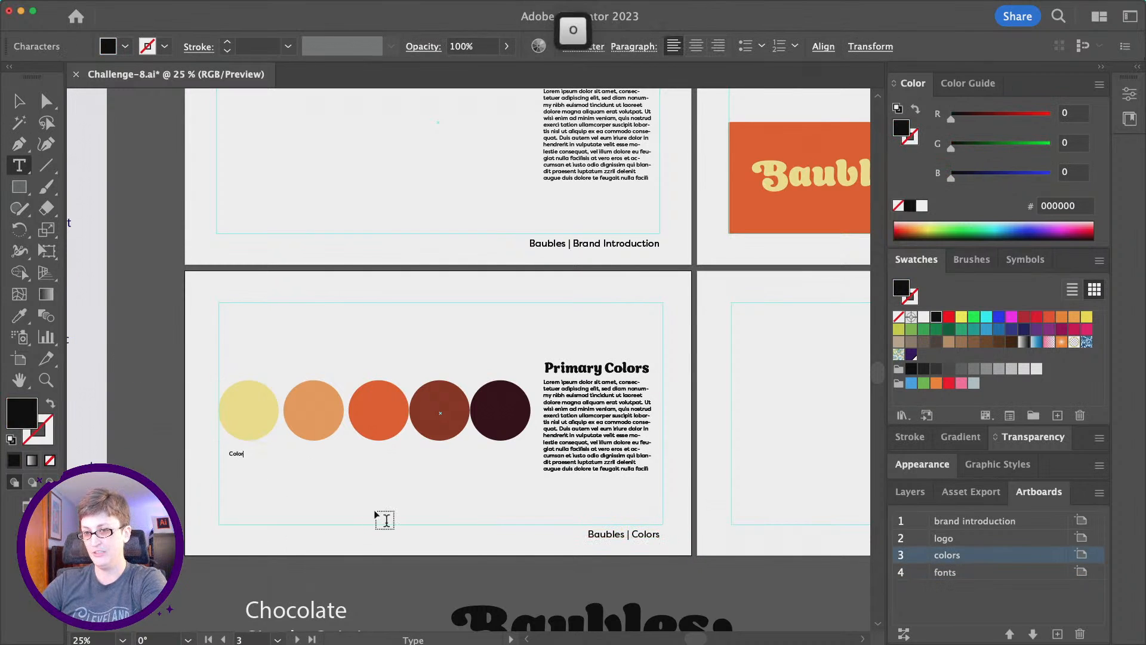
Add '#00000' as the second line, centre-align the label and place it under the circle.
{"action": "key", "text": "Return"}
{"action": "key", "text": "shift"}
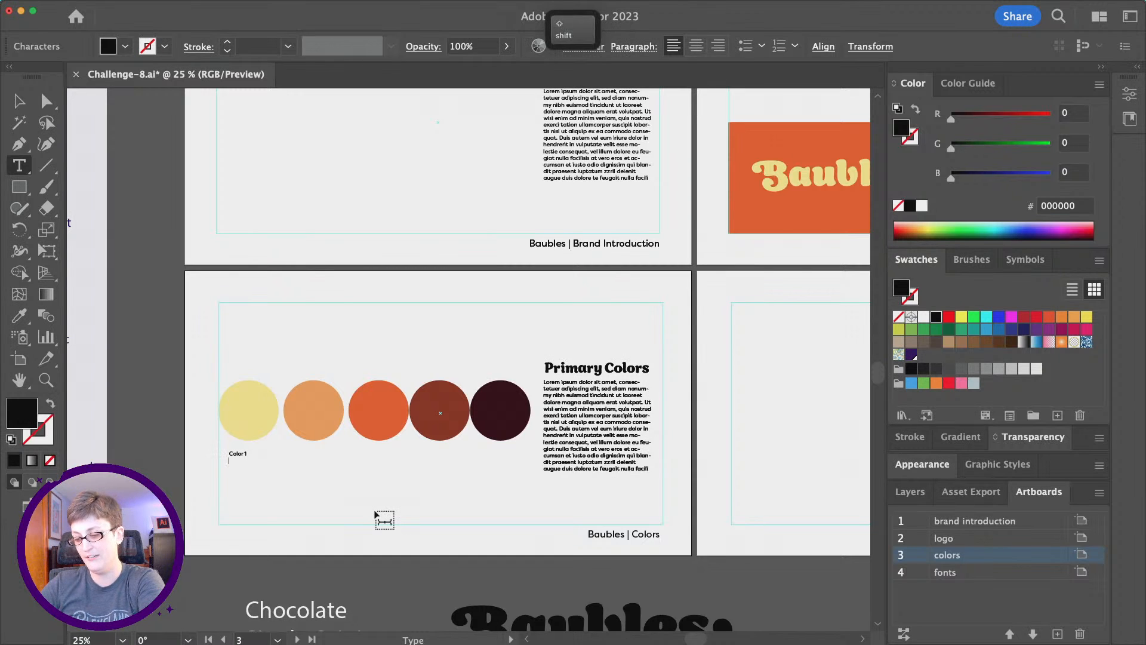
{"action": "type", "text": "#00000"}
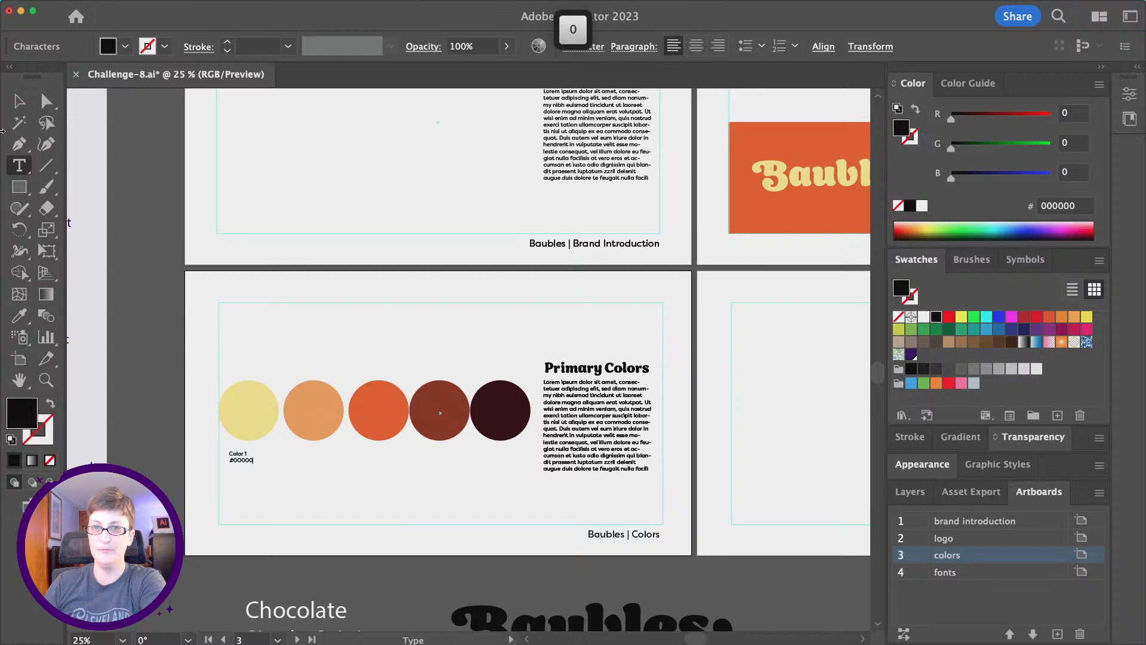
{"action": "key", "text": "Escape"}
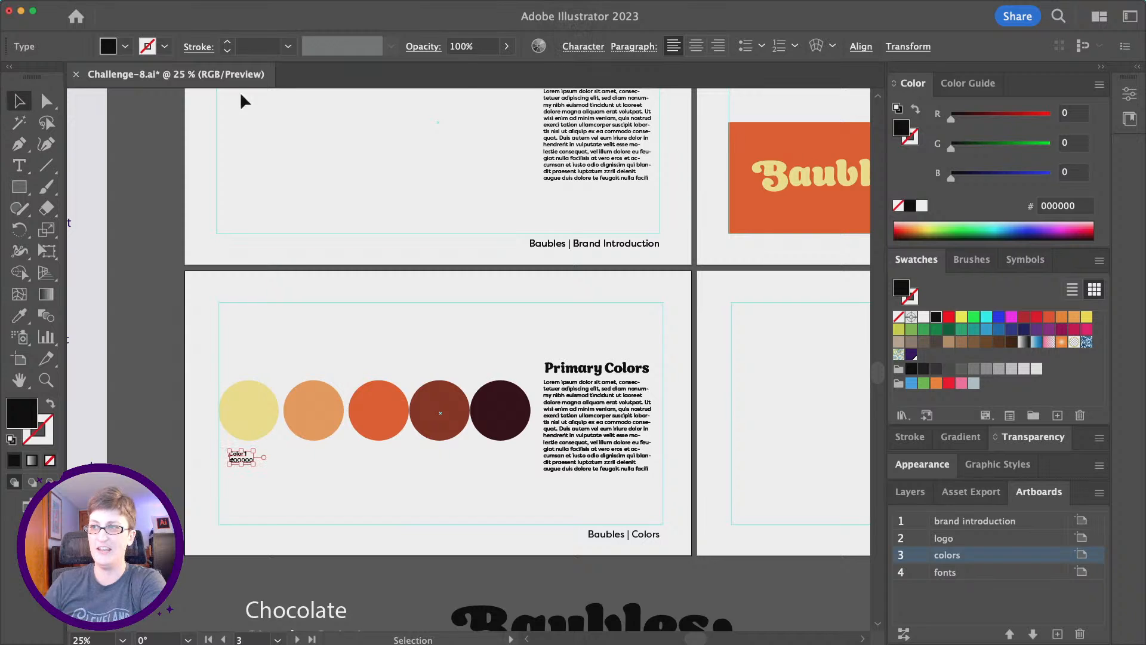
{"action": "left_click", "coordinate": [696, 46]}
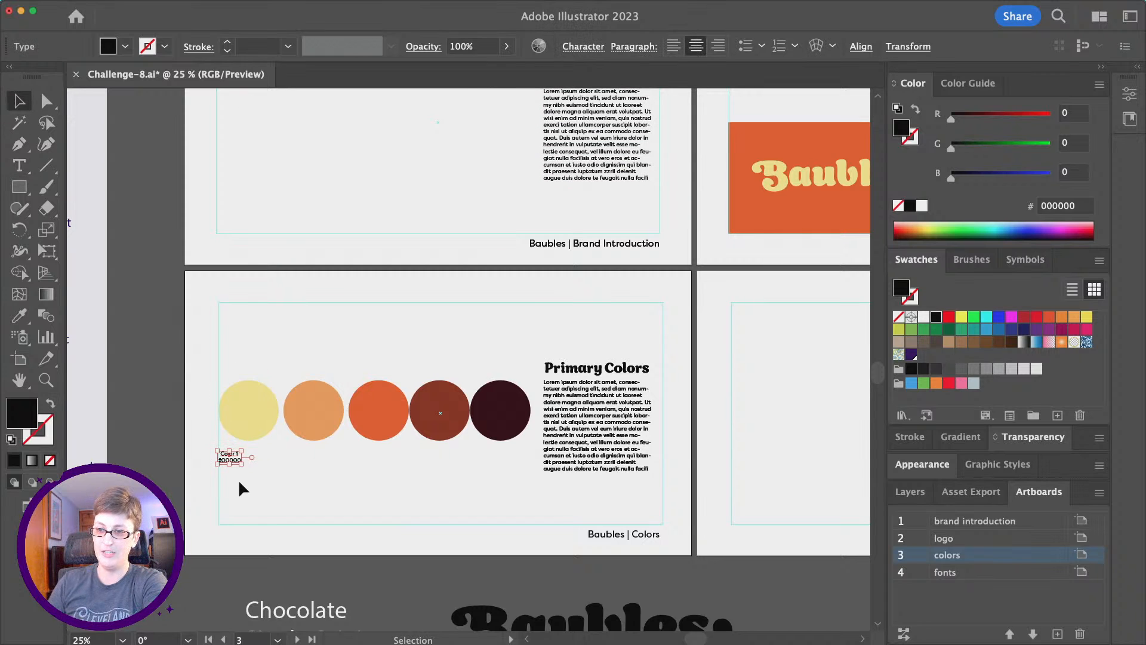
{"action": "left_click_drag", "start_coordinate": [240, 455], "coordinate": [246, 453]}
{"action": "left_click", "coordinate": [332, 472]}
{"action": "scroll", "coordinate": [331, 472], "scroll_direction": "right", "scroll_amount": 10}
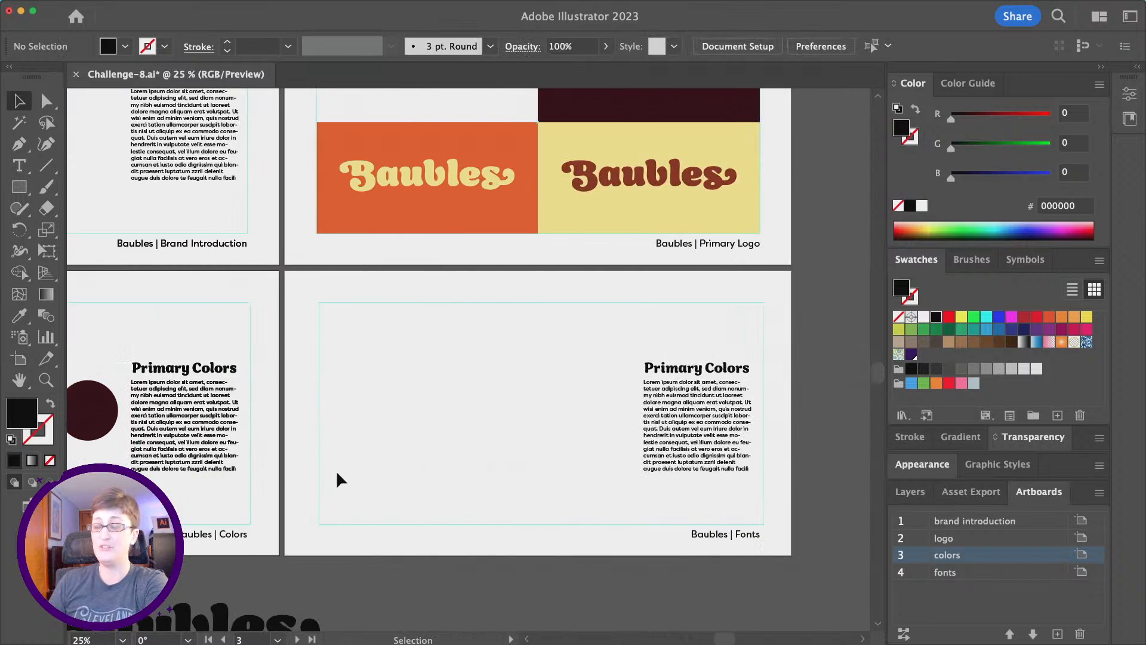
Zoom in and drag the Primary Colors heading to the upper left of the Fonts artboard.
{"action": "scroll", "coordinate": [336, 471], "scroll_direction": "down", "scroll_amount": 5}
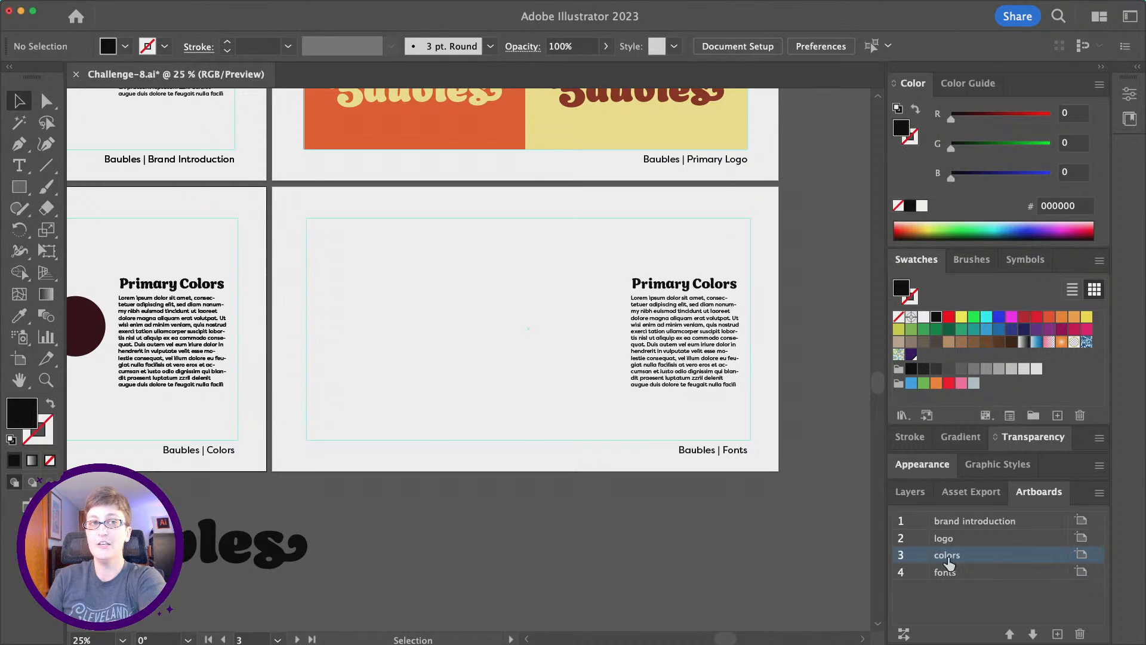
{"action": "left_click", "coordinate": [46, 377]}
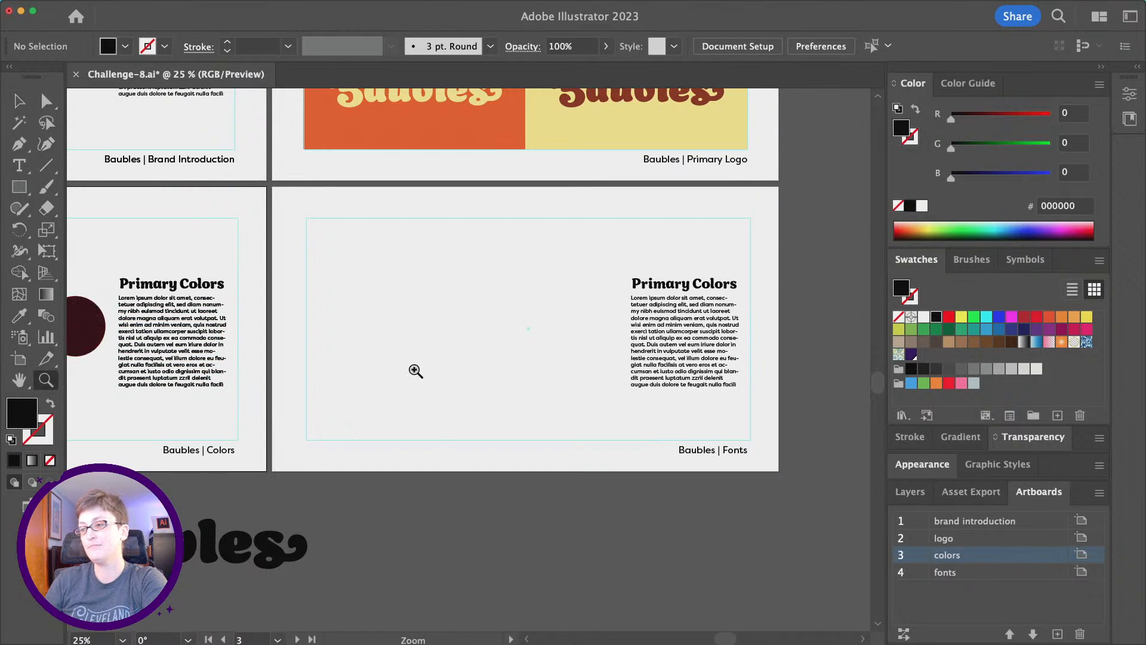
{"action": "left_click", "coordinate": [418, 371]}
{"action": "left_click", "coordinate": [19, 165]}
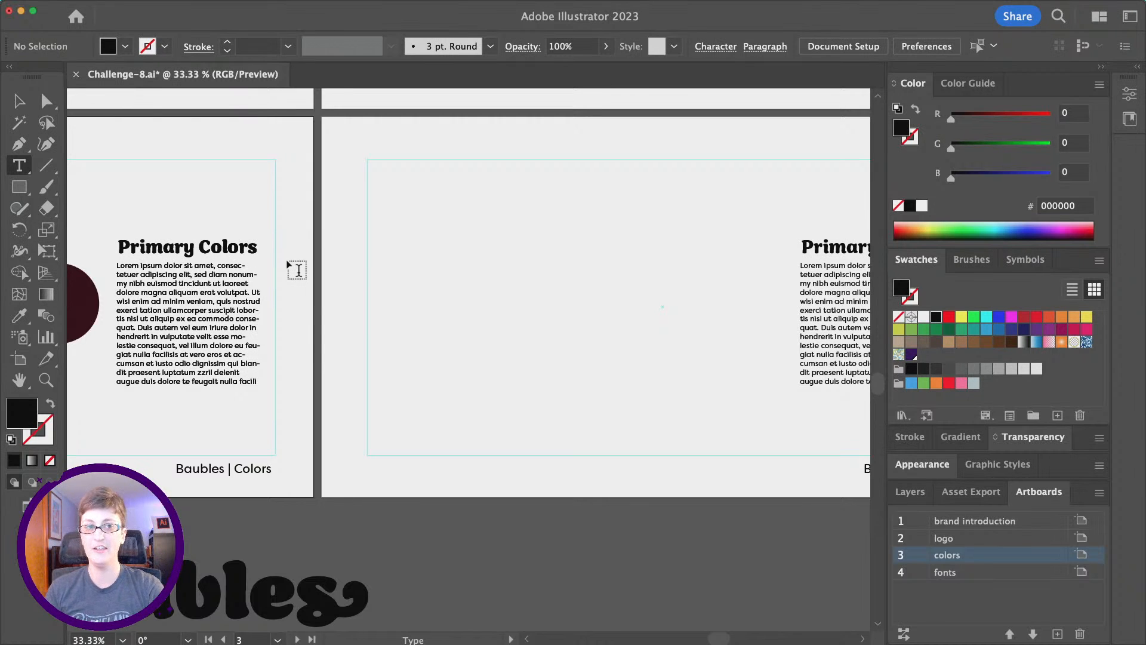
{"action": "scroll", "coordinate": [381, 277], "scroll_direction": "right", "scroll_amount": 2}
{"action": "key", "text": "v"}
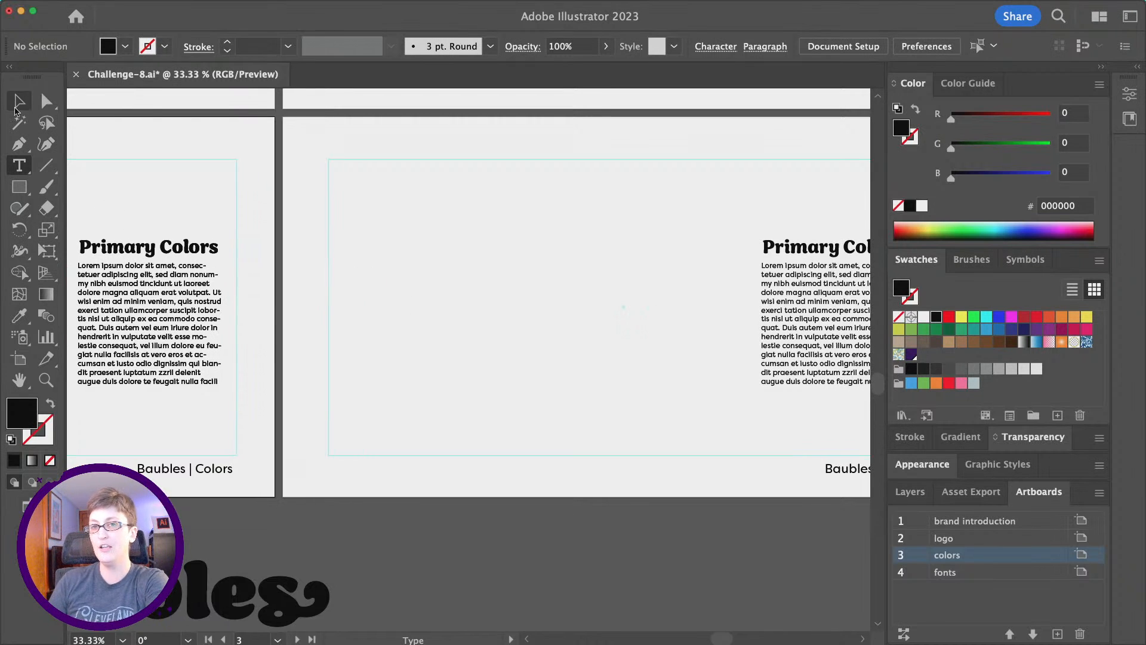
{"action": "left_click", "coordinate": [836, 252]}
{"action": "left_click_drag", "start_coordinate": [837, 252], "coordinate": [439, 235]}
{"action": "scroll", "coordinate": [445, 239], "scroll_direction": "right", "scroll_amount": 2}
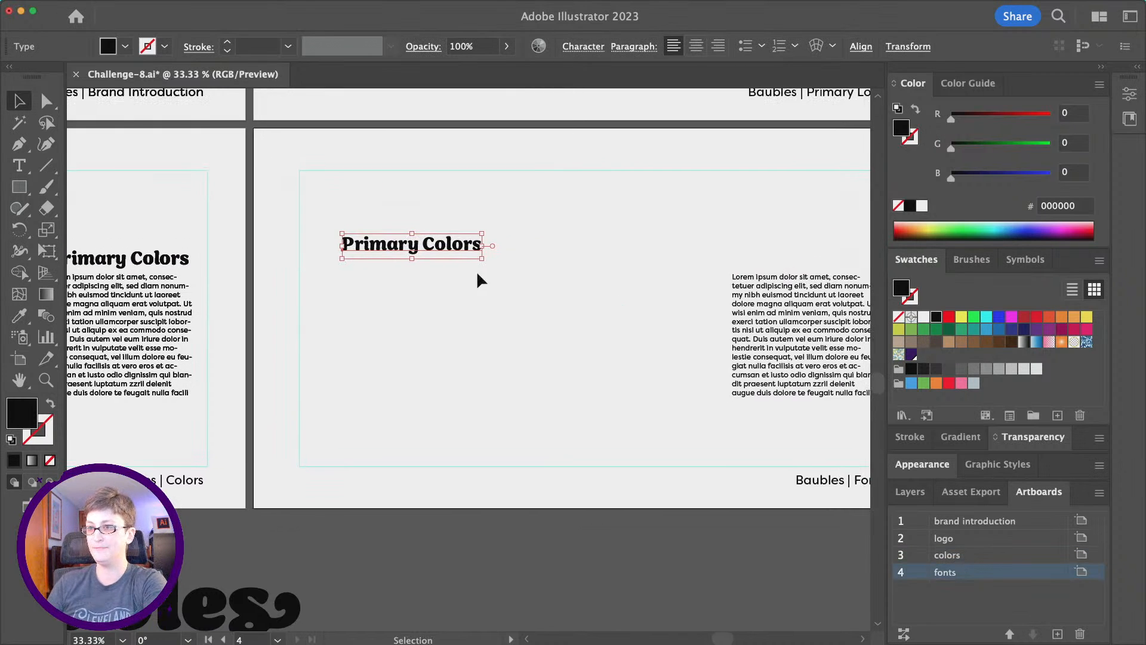
Retype the Primary Colors heading as 'Header 1' and set it to 48 pt.
{"action": "triple_click", "coordinate": [409, 240]}
{"action": "type", "text": "Header 1"}
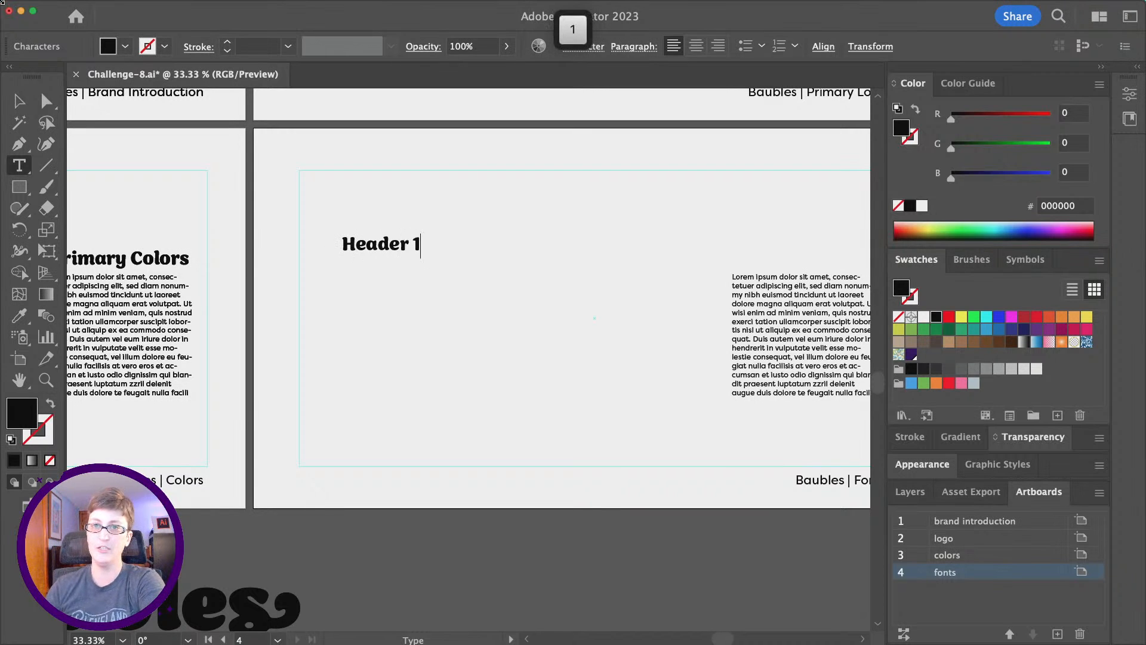
{"action": "key", "text": "Escape"}
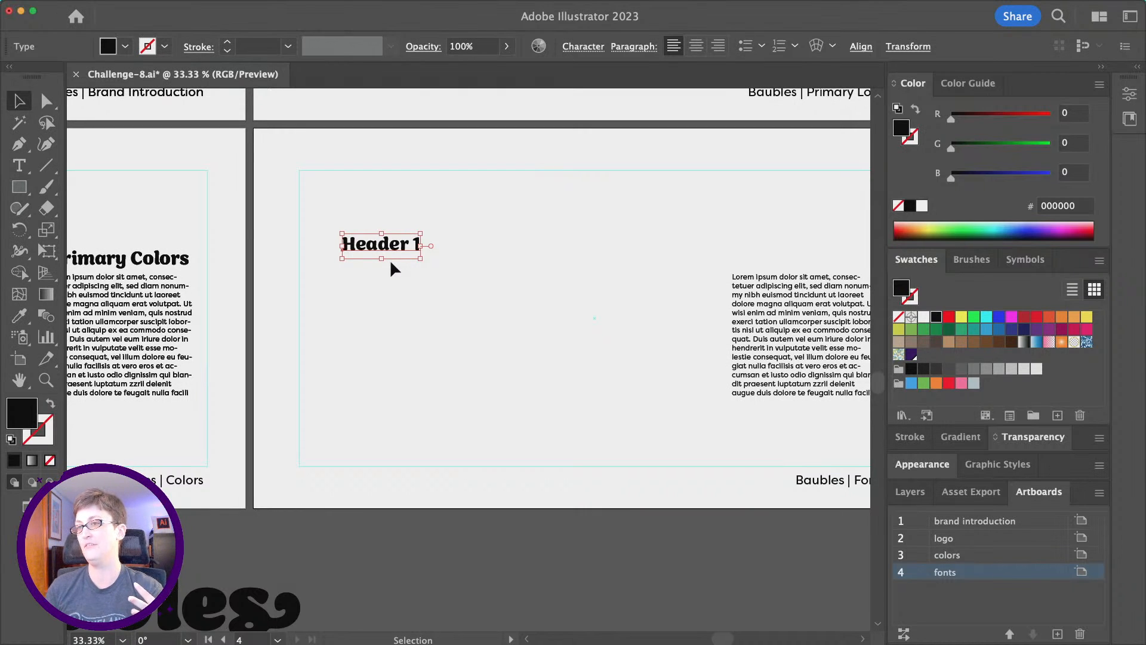
{"action": "left_click", "coordinate": [600, 51]}
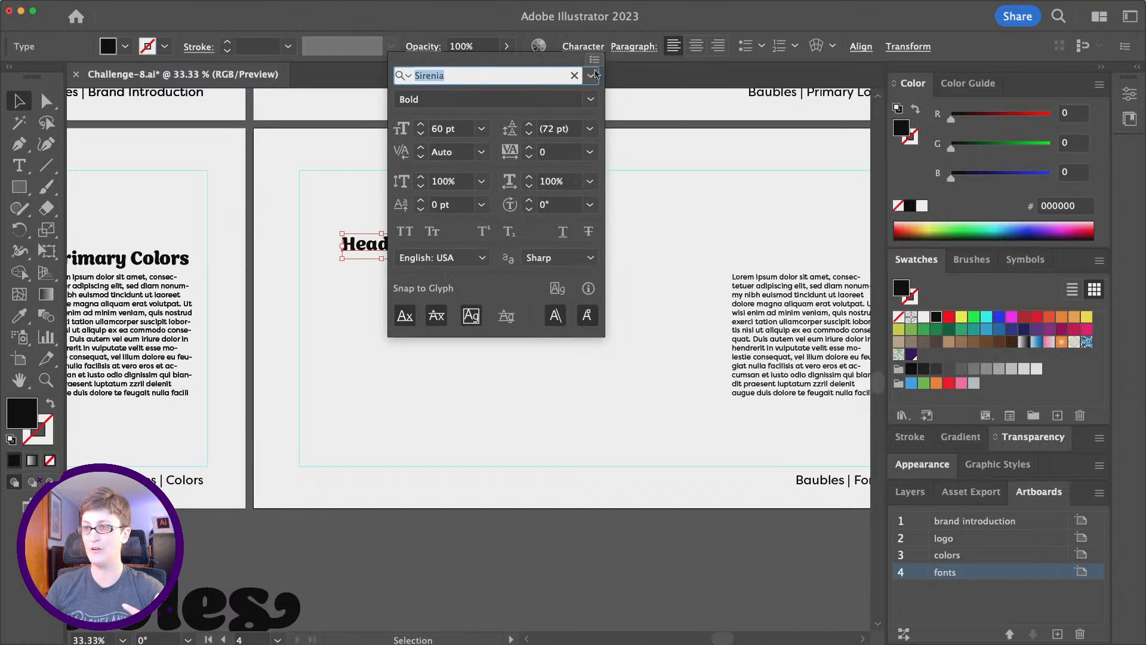
{"action": "left_click", "coordinate": [482, 129]}
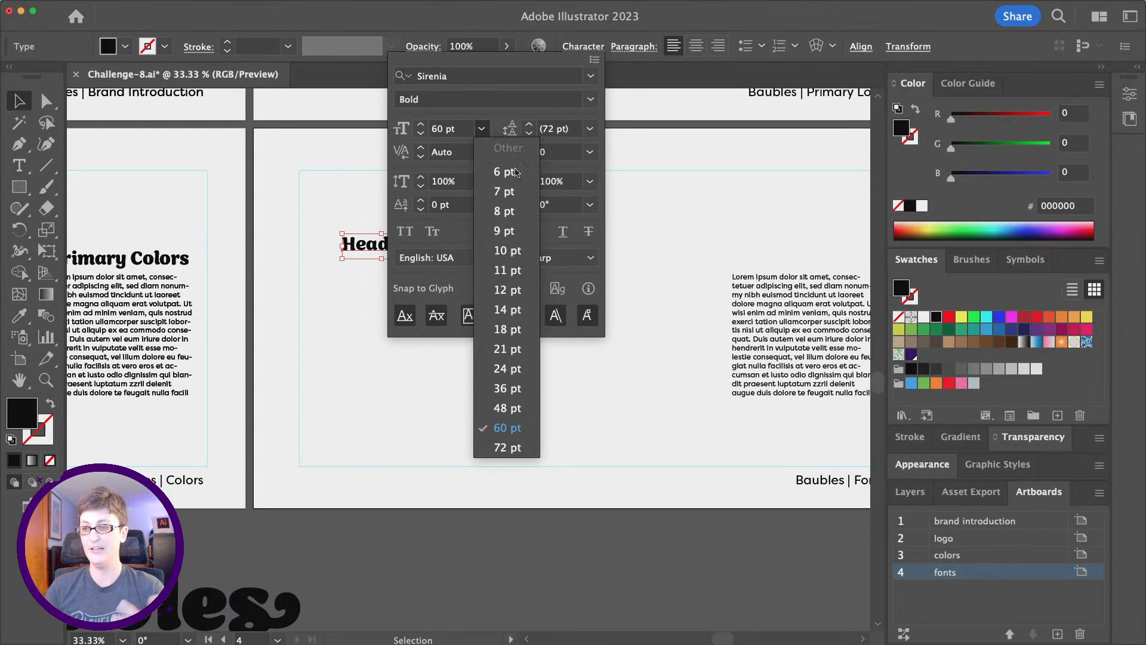
{"action": "left_click", "coordinate": [506, 409]}
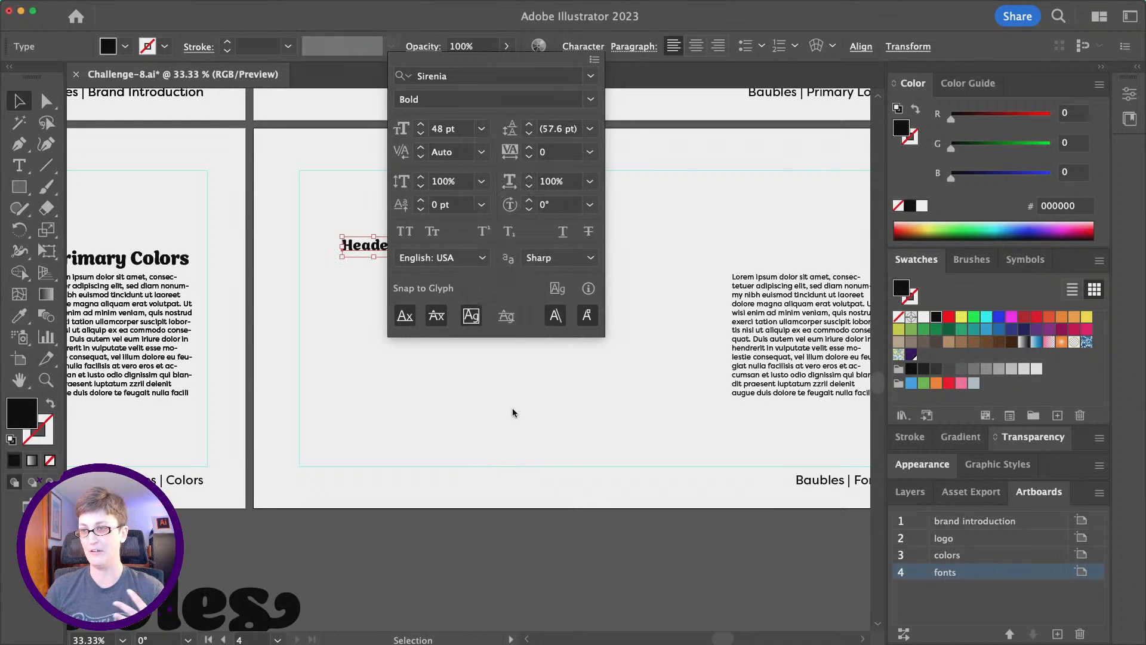
{"action": "left_click", "coordinate": [505, 43]}
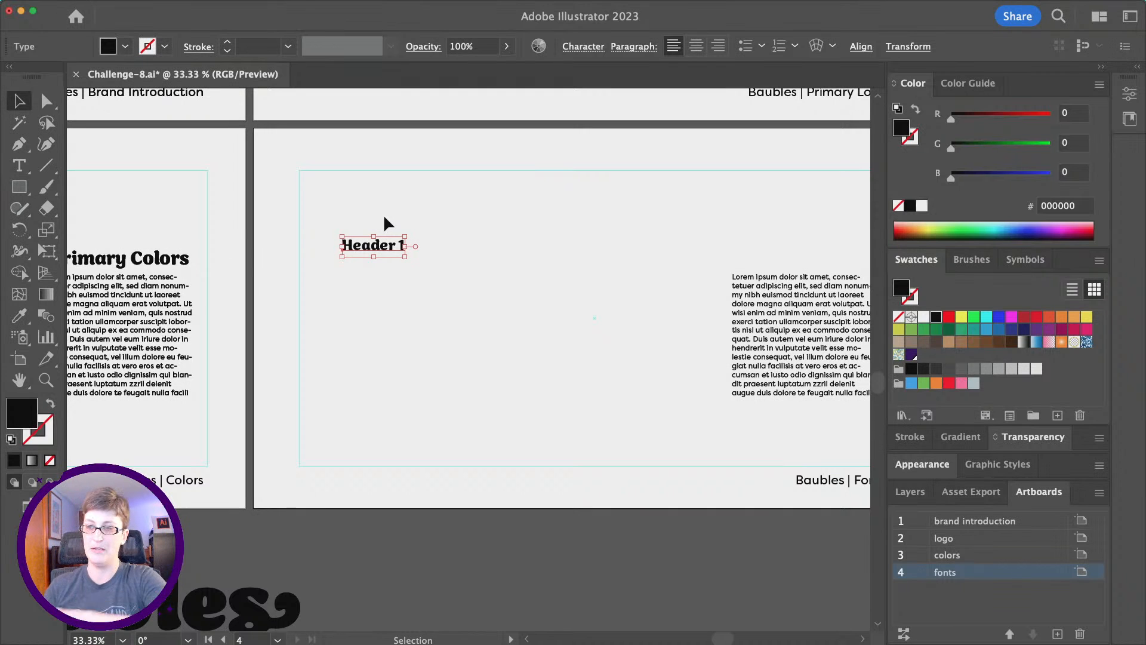
{"action": "left_click", "coordinate": [395, 243]}
Duplicate Header 1 below itself and restyle the copy as Filson Soft Regular 24 pt.
{"action": "key", "text": "super+c"}
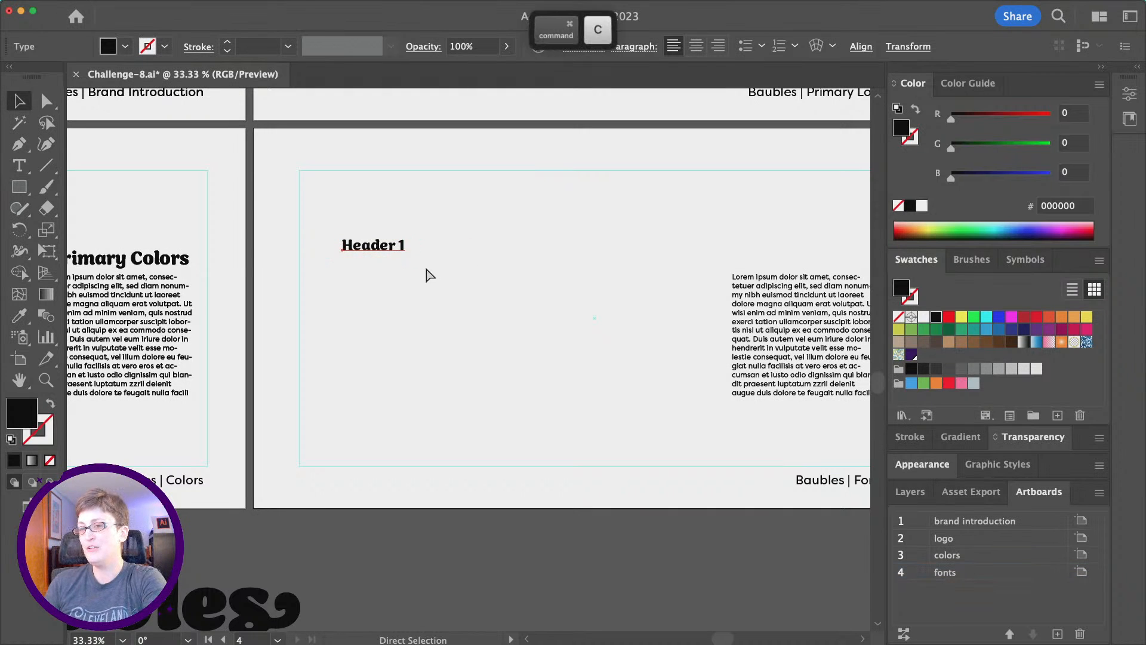
{"action": "key", "text": "super+v"}
{"action": "left_click_drag", "start_coordinate": [447, 363], "coordinate": [357, 272]}
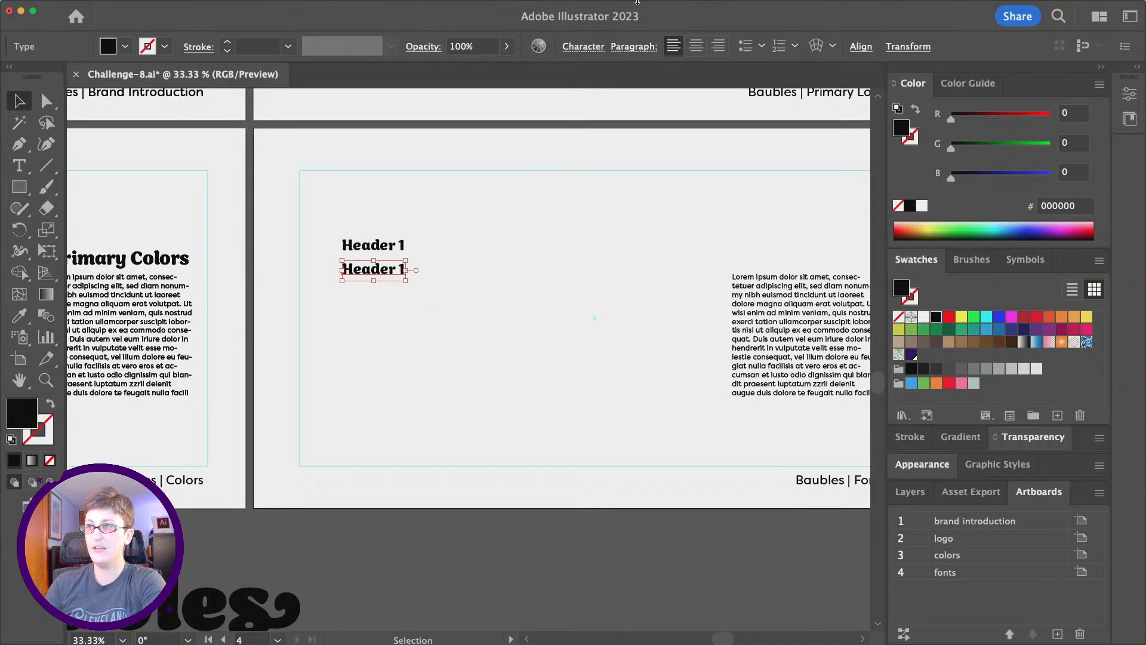
{"action": "left_click", "coordinate": [583, 47]}
{"action": "type", "text": "filson"}
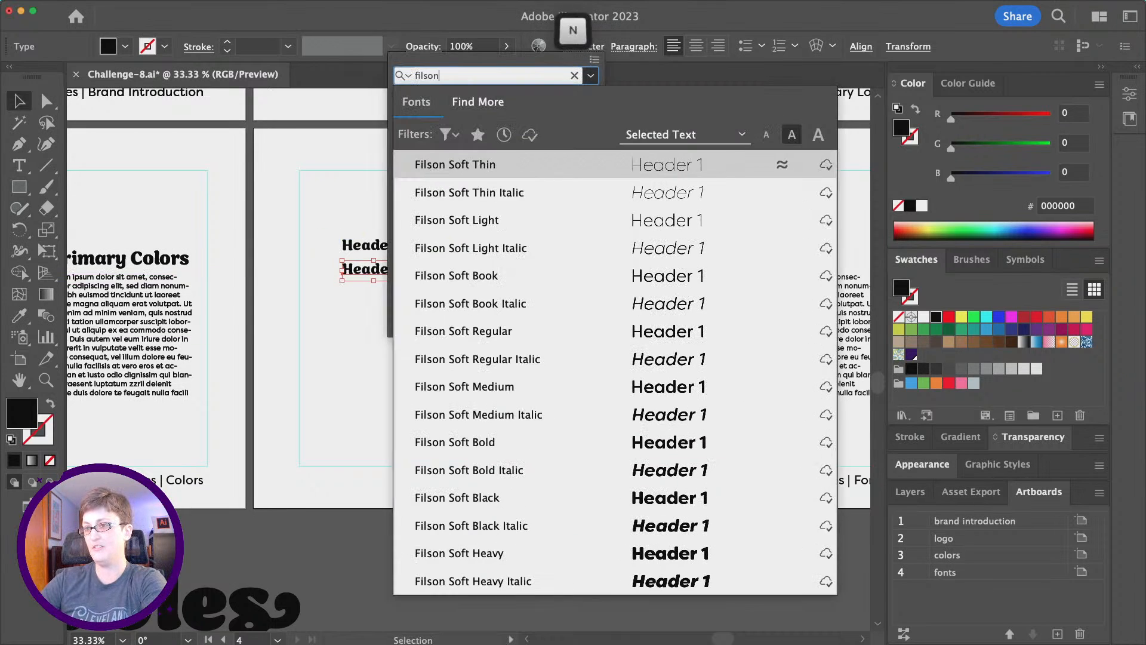
{"action": "type", "text": " sof"}
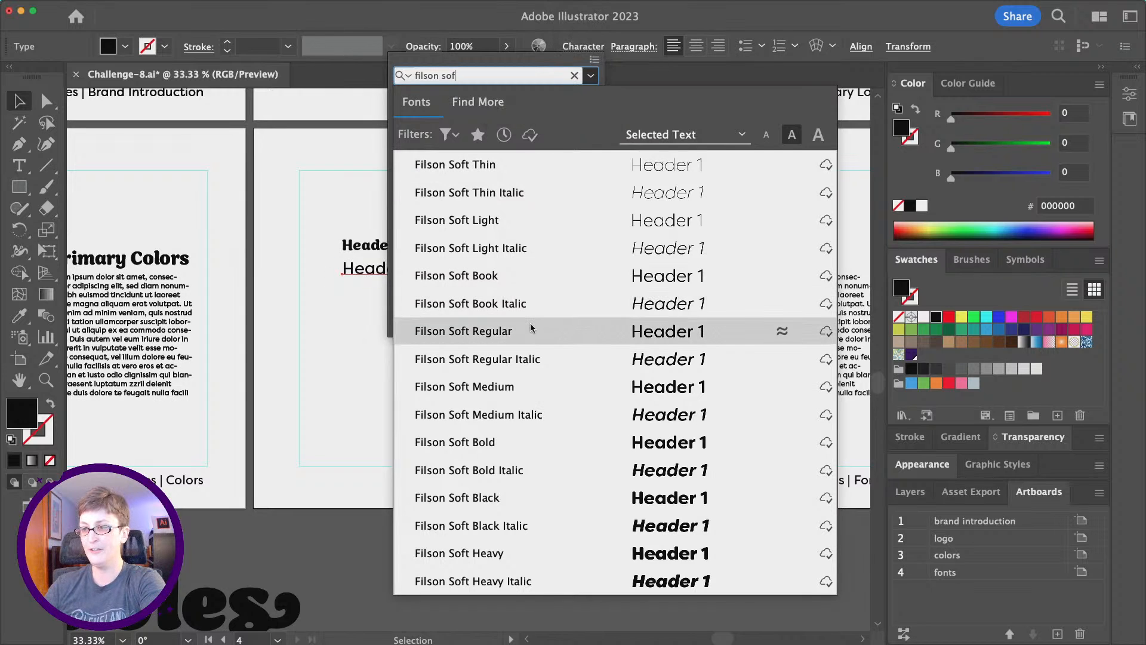
{"action": "left_click", "coordinate": [530, 331]}
{"action": "left_click", "coordinate": [482, 129]}
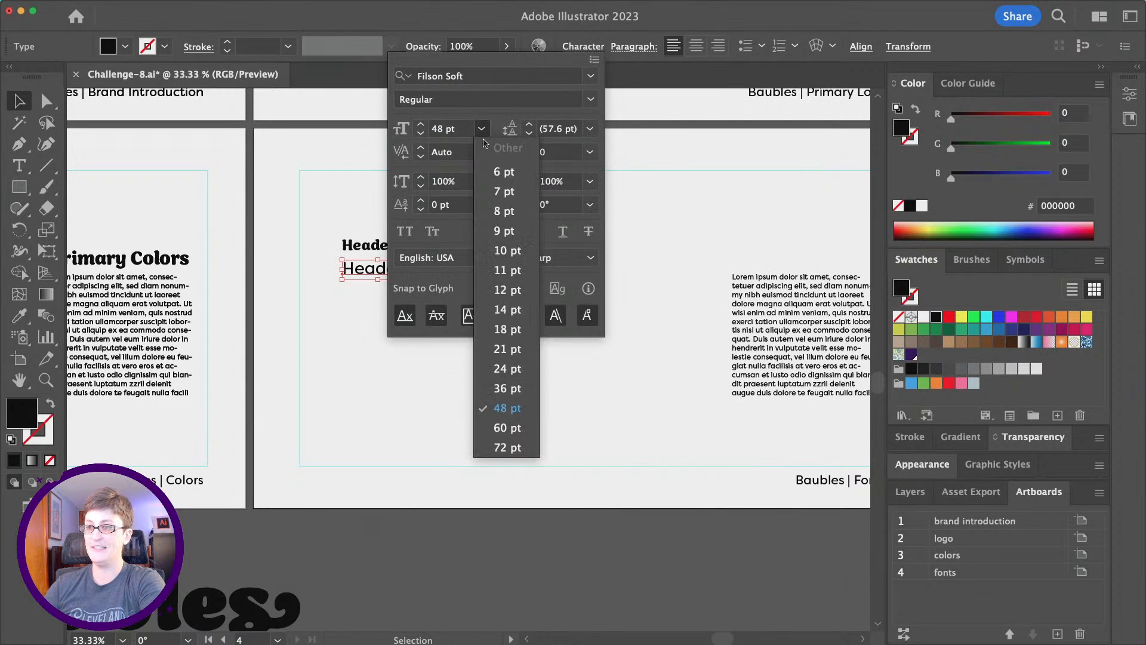
{"action": "left_click", "coordinate": [508, 369]}
{"action": "left_click", "coordinate": [360, 317]}
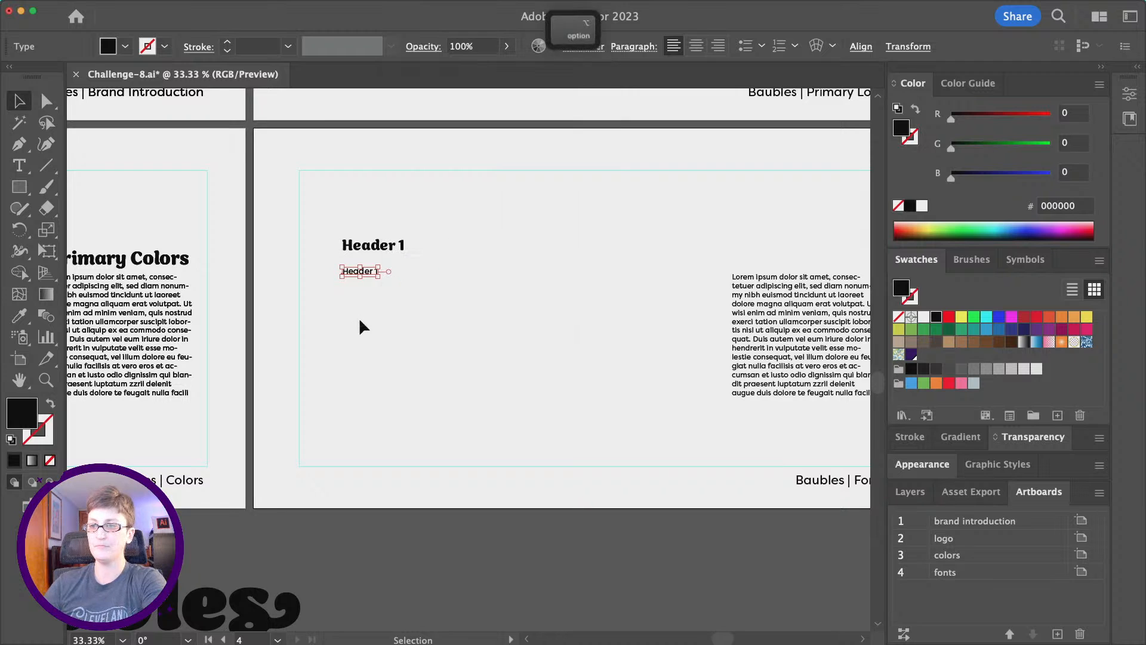
Nudge the label up under Header 1 and change its text to 'Sirenia | 48pt | Bold'.
{"action": "scroll", "coordinate": [360, 317], "scroll_direction": "up", "scroll_amount": 1}
{"action": "left_click", "coordinate": [369, 214]}
{"action": "scroll", "coordinate": [368, 215], "scroll_direction": "up", "scroll_amount": 1}
{"action": "left_click", "coordinate": [369, 214]}
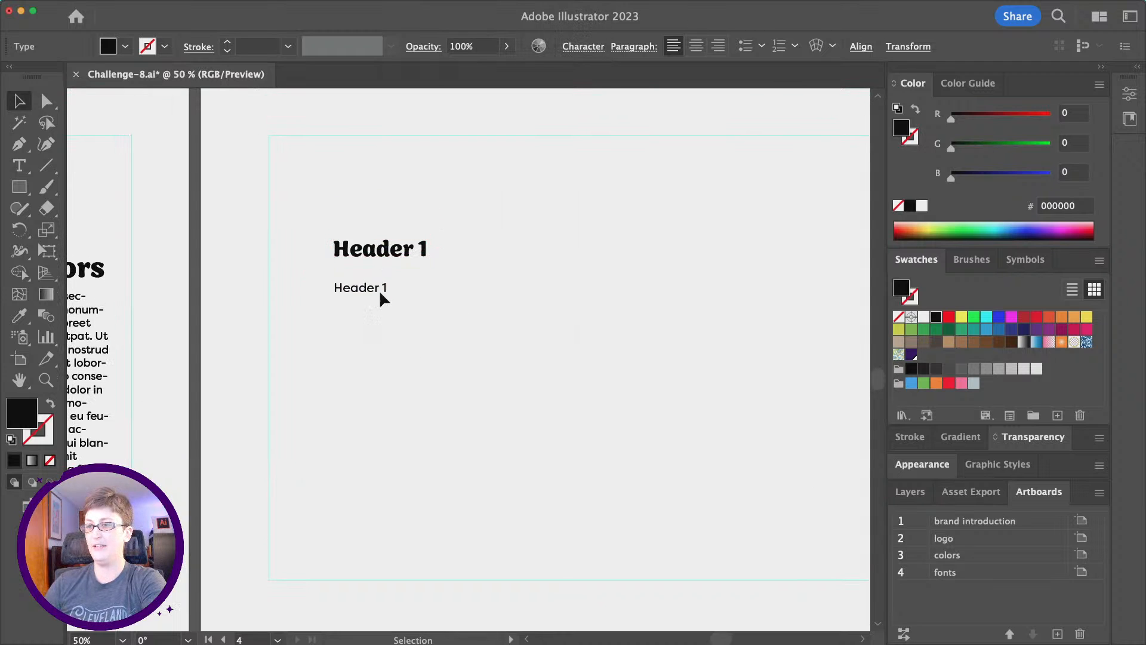
{"action": "left_click_drag", "start_coordinate": [378, 285], "coordinate": [374, 280]}
{"action": "triple_click", "coordinate": [373, 279]}
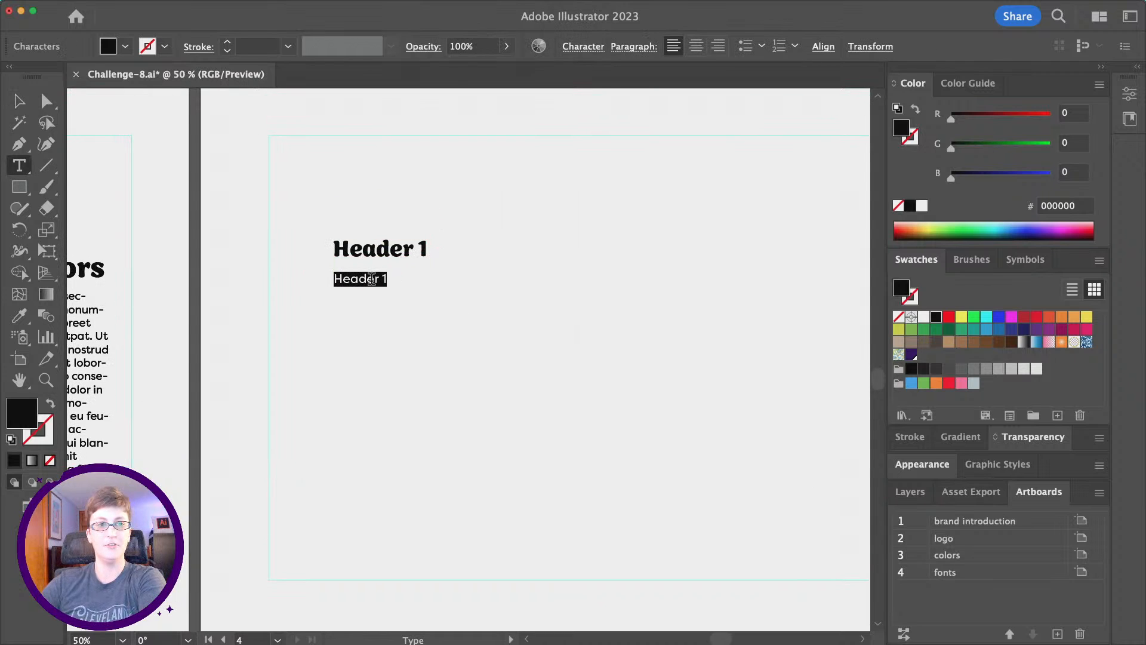
{"action": "type", "text": "Si"}
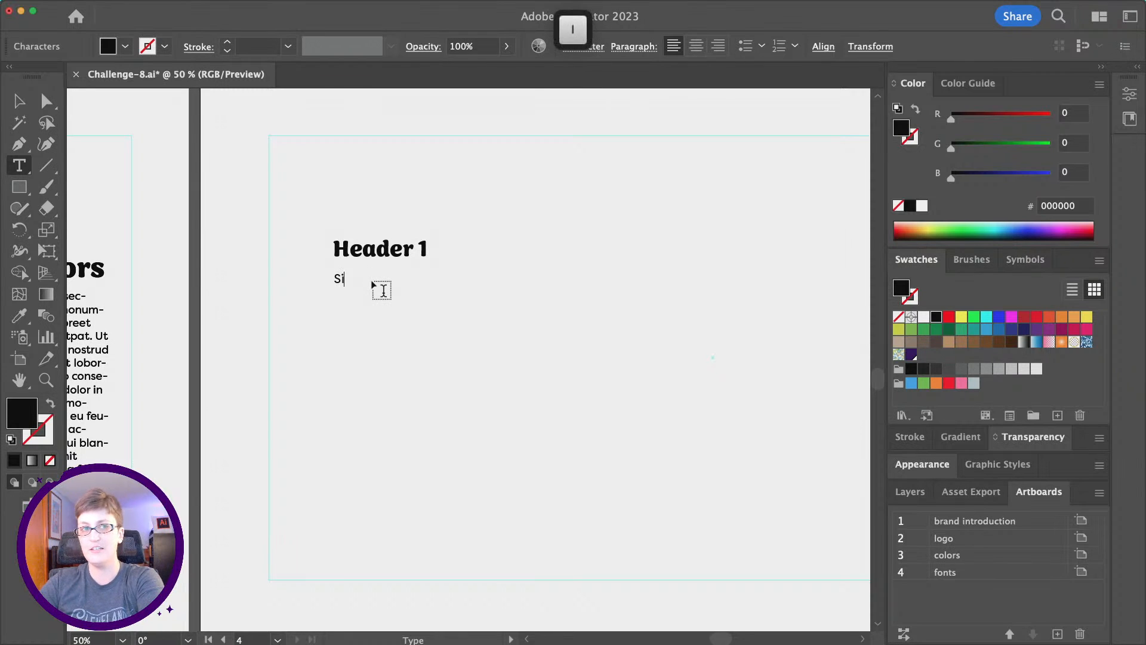
{"action": "type", "text": "renia "}
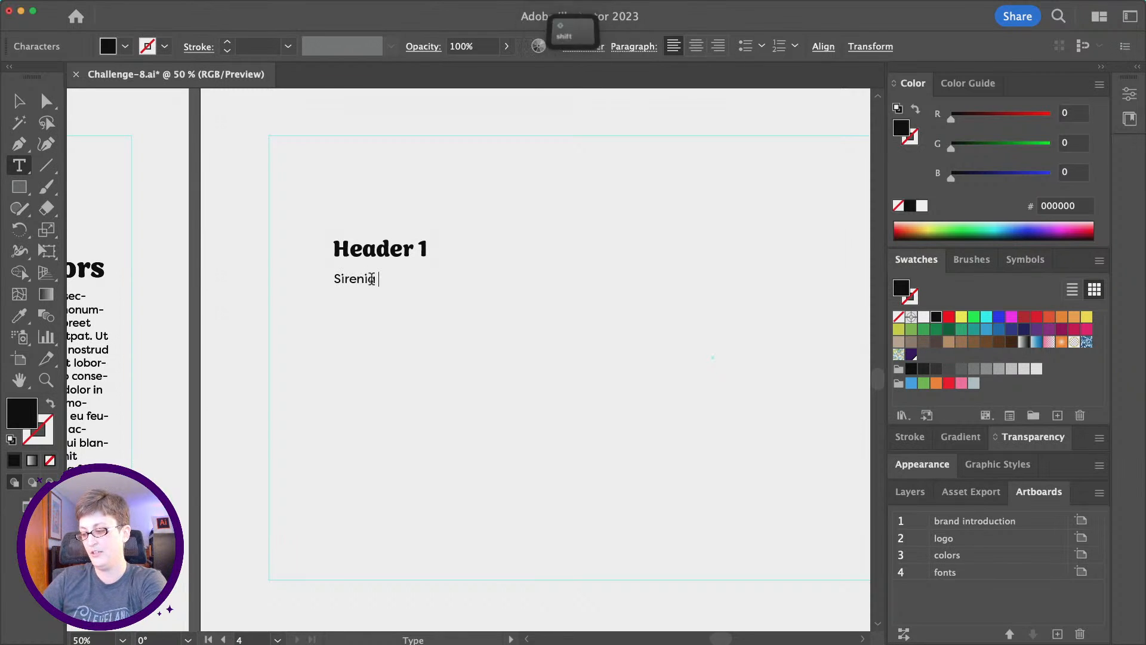
{"action": "type", "text": "| 48"}
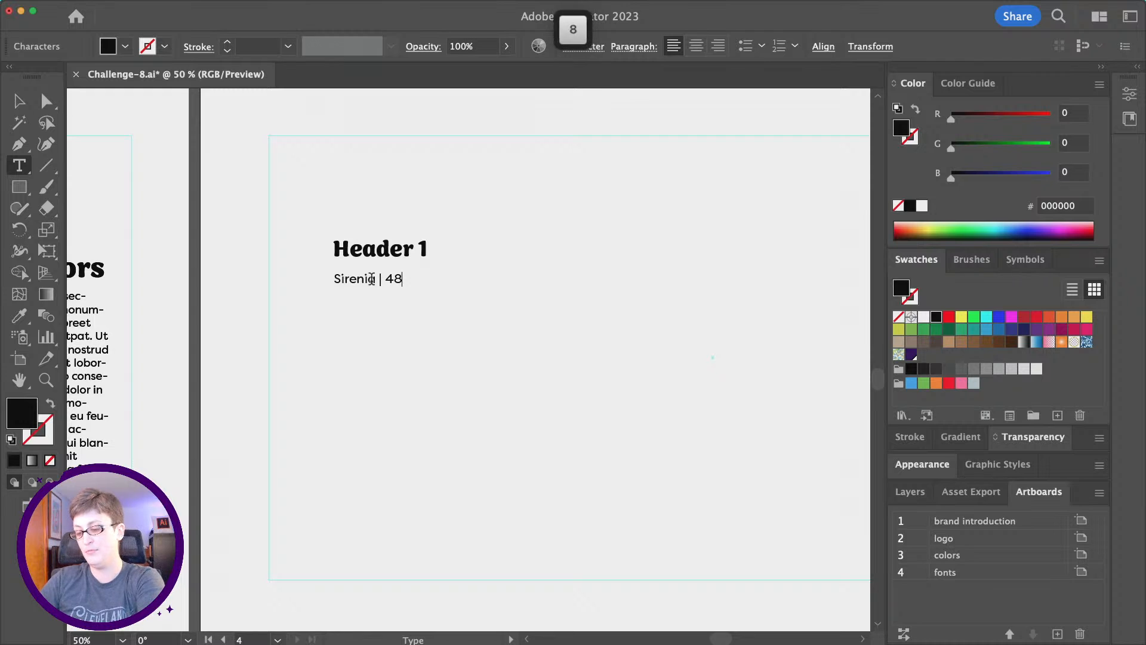
{"action": "type", "text": "pt | Bold"}
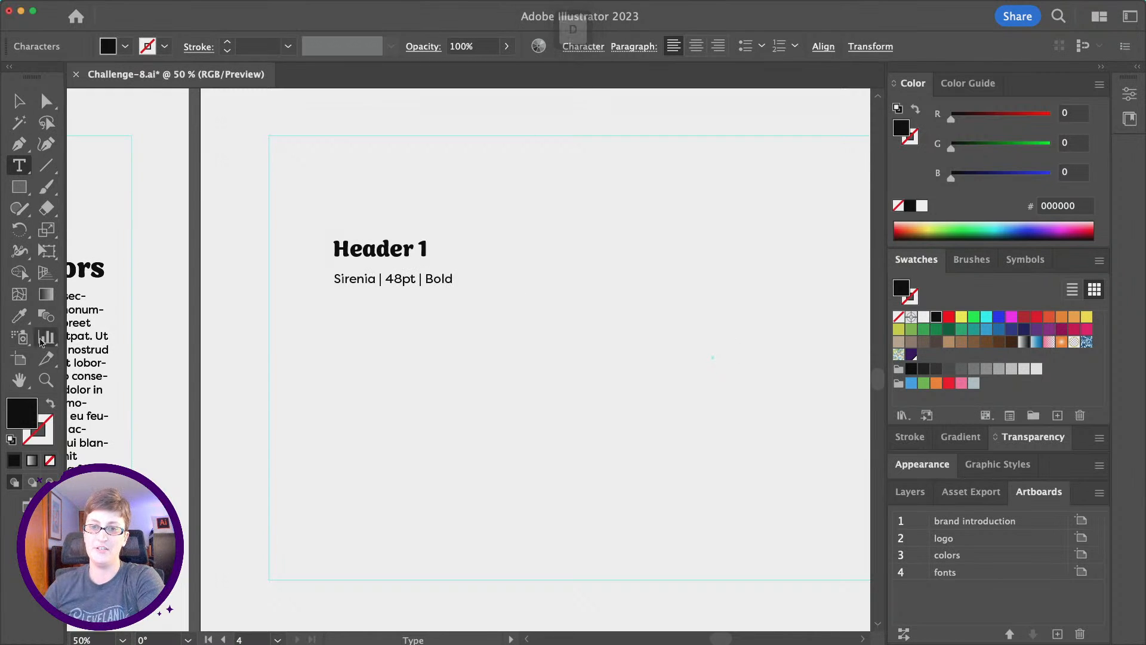
{"action": "left_click", "coordinate": [46, 380]}
Duplicate the Header 1 and caption pair into copies stacked below the original.
{"action": "left_click", "coordinate": [631, 355], "text": "alt"}
{"action": "scroll", "coordinate": [606, 359], "scroll_direction": "down", "scroll_amount": 2}
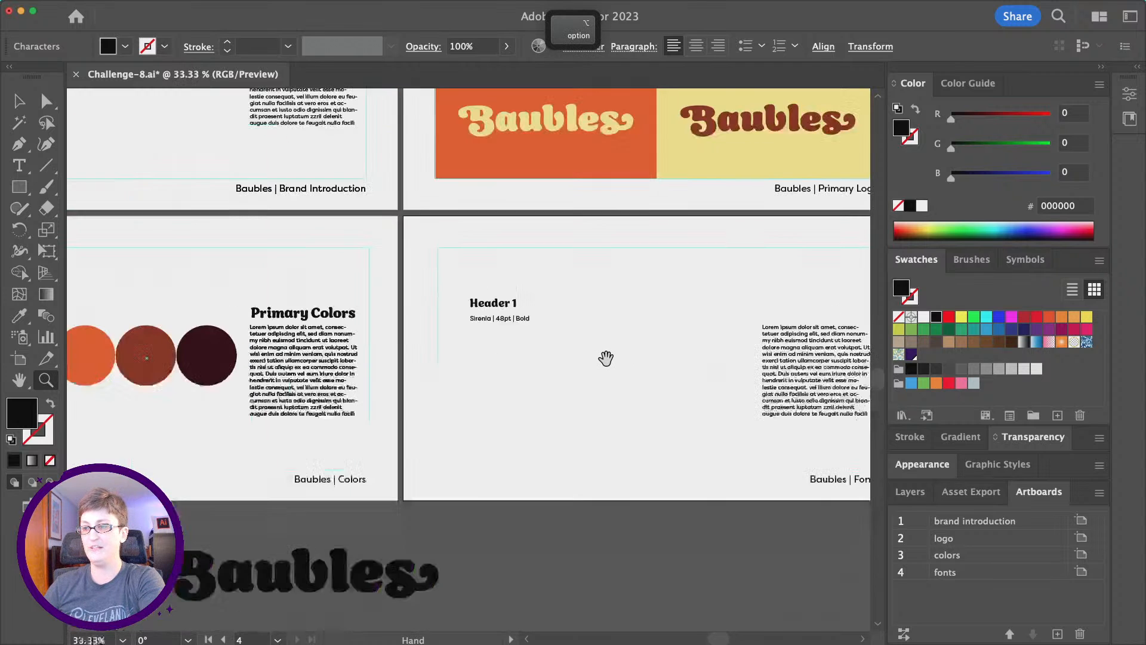
{"action": "scroll", "coordinate": [606, 359], "scroll_direction": "up", "scroll_amount": 2}
{"action": "scroll", "coordinate": [606, 358], "scroll_direction": "down", "scroll_amount": 1}
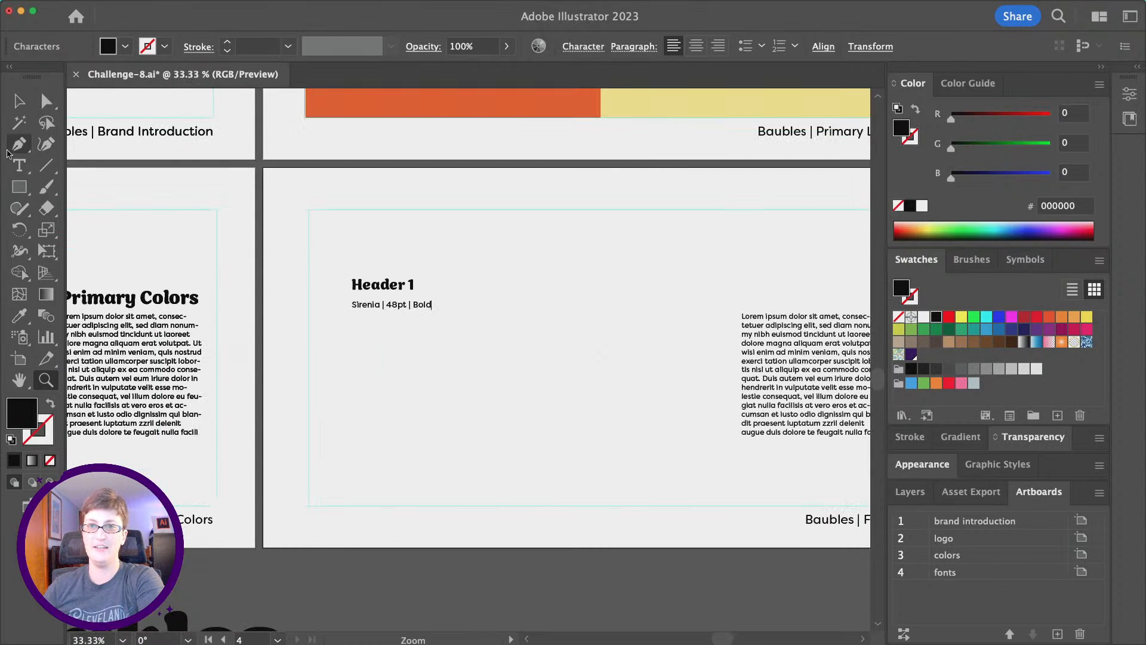
{"action": "left_click", "coordinate": [16, 101]}
{"action": "left_click_drag", "start_coordinate": [315, 256], "coordinate": [400, 289]}
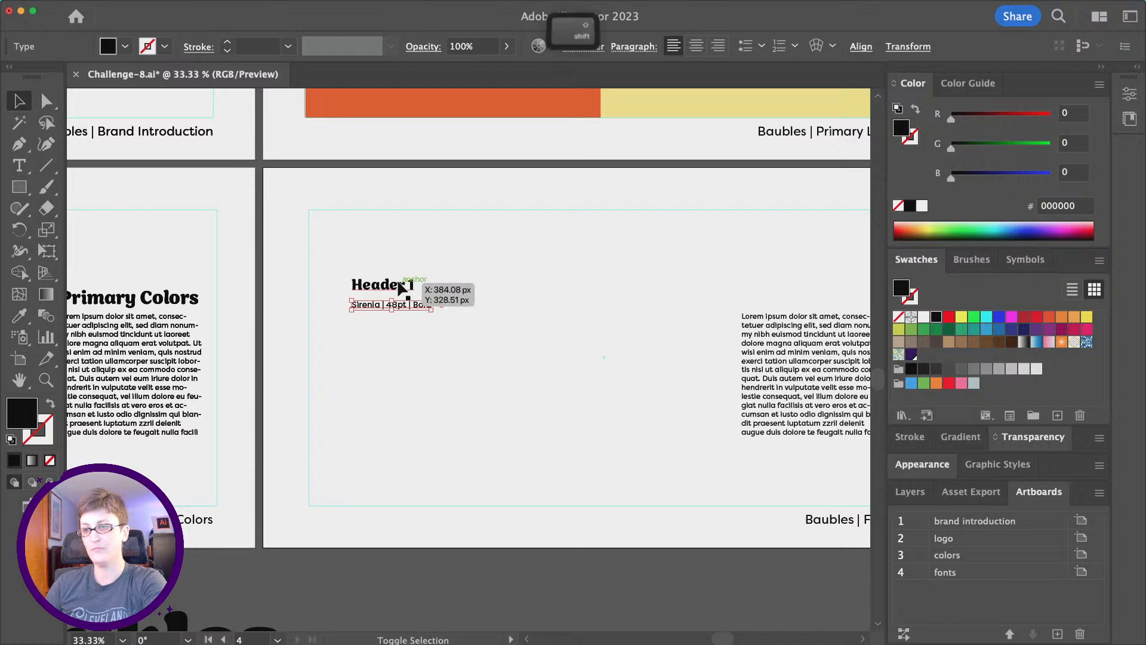
{"action": "key", "text": "super+c"}
{"action": "key", "text": "super+f"}
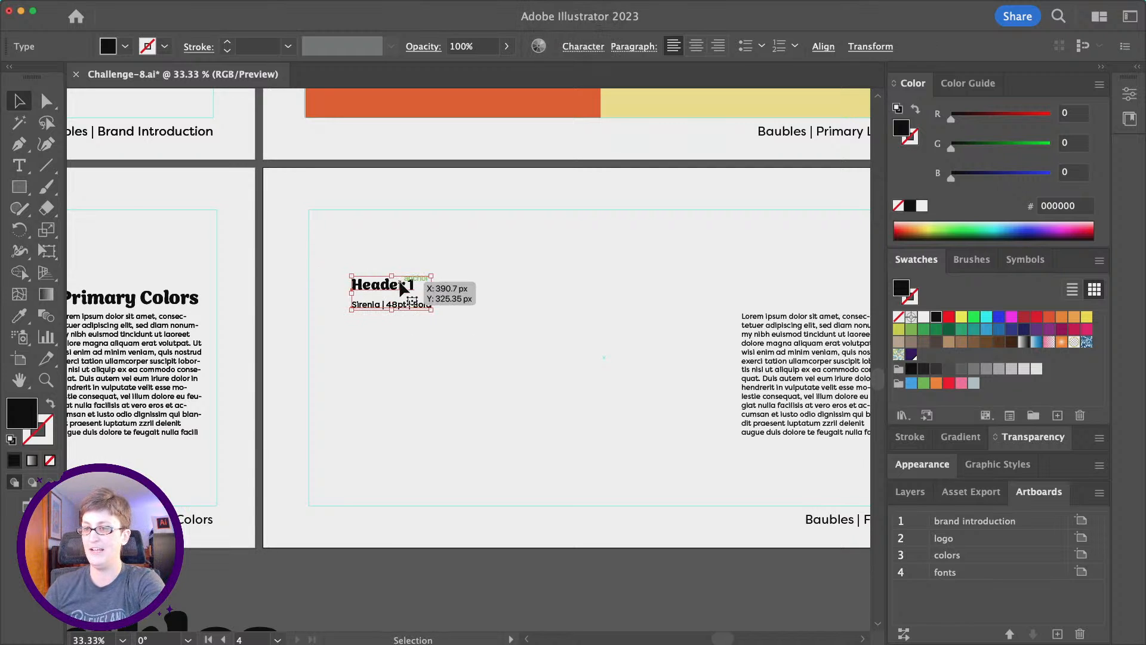
{"action": "left_click_drag", "start_coordinate": [401, 287], "coordinate": [403, 419]}
{"action": "key", "text": "super+f"}
{"action": "key", "text": "super+f"}
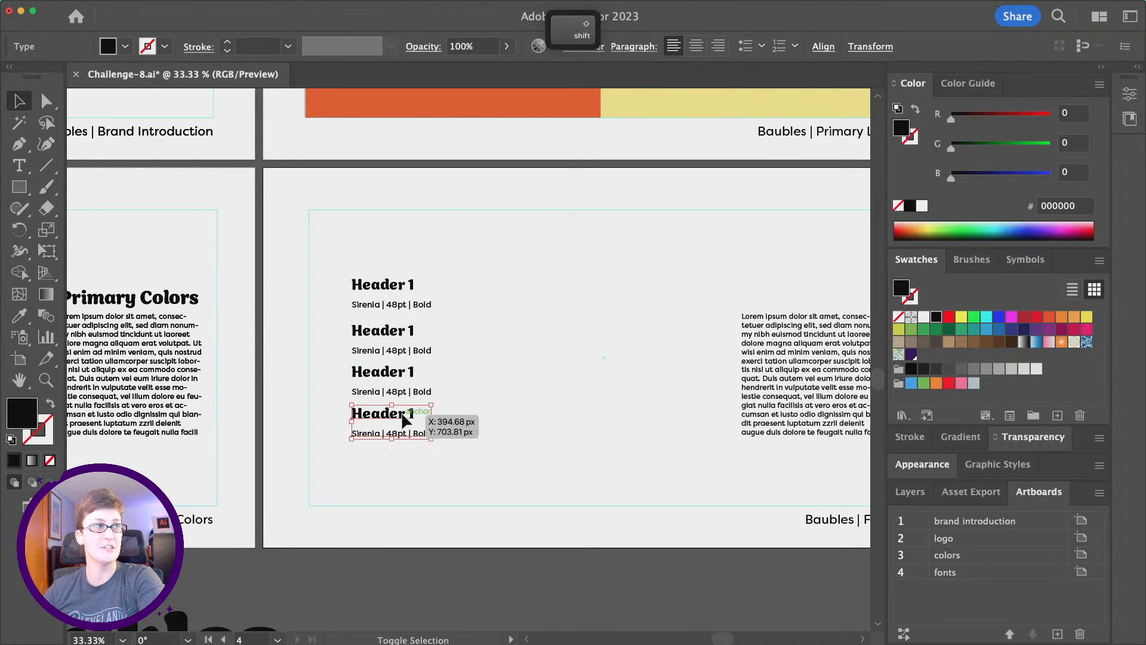
Renumber the copied headings to Header 2, Header 3 and Header 4.
{"action": "double_click", "coordinate": [403, 330]}
{"action": "double_click", "coordinate": [411, 330]}
{"action": "type", "text": "2"}
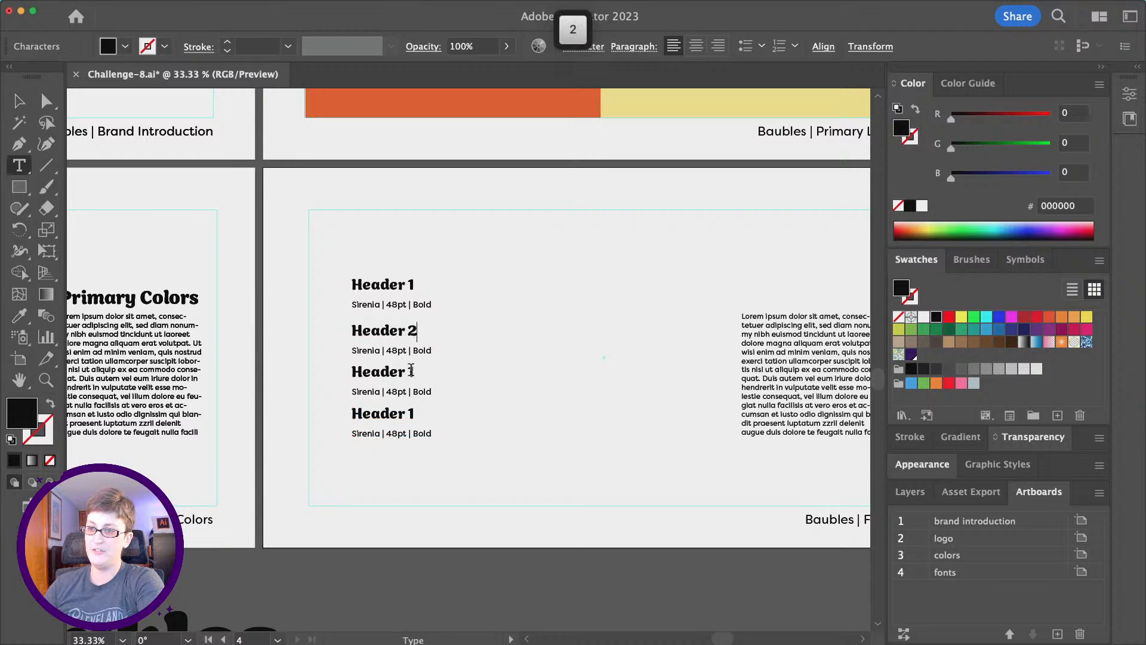
{"action": "double_click", "coordinate": [411, 371]}
{"action": "type", "text": "3"}
{"action": "double_click", "coordinate": [410, 413]}
{"action": "type", "text": "4"}
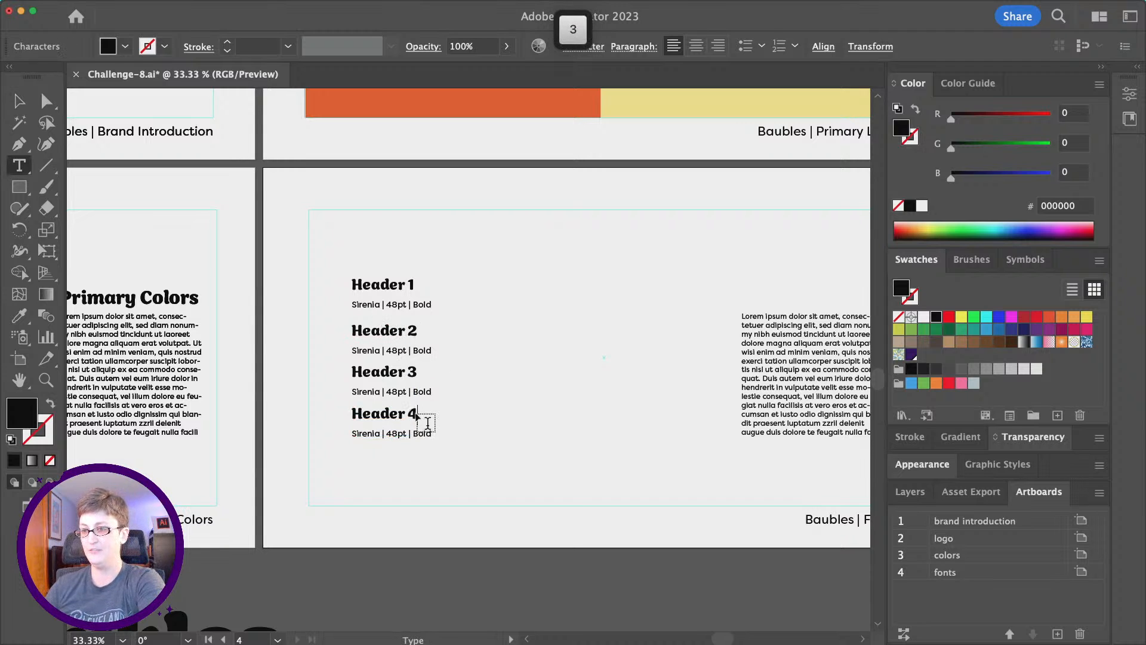
{"action": "left_click", "coordinate": [21, 102]}
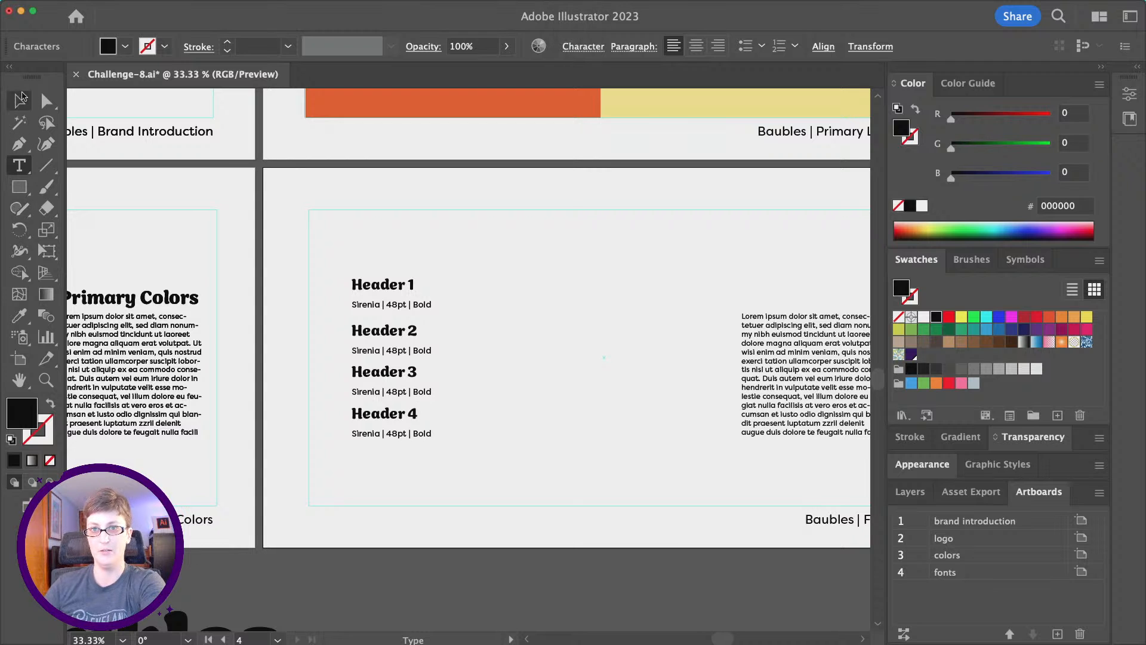
Set Header 2 to 36 pt with the Semibold weight.
{"action": "left_click", "coordinate": [377, 340]}
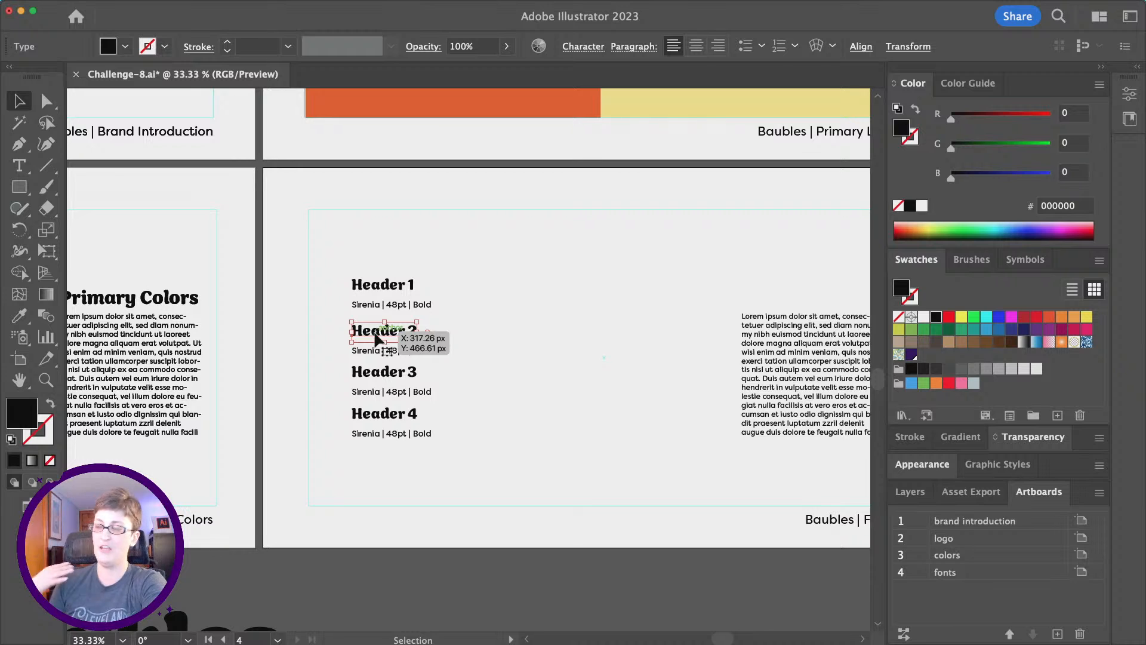
{"action": "left_click", "coordinate": [582, 46]}
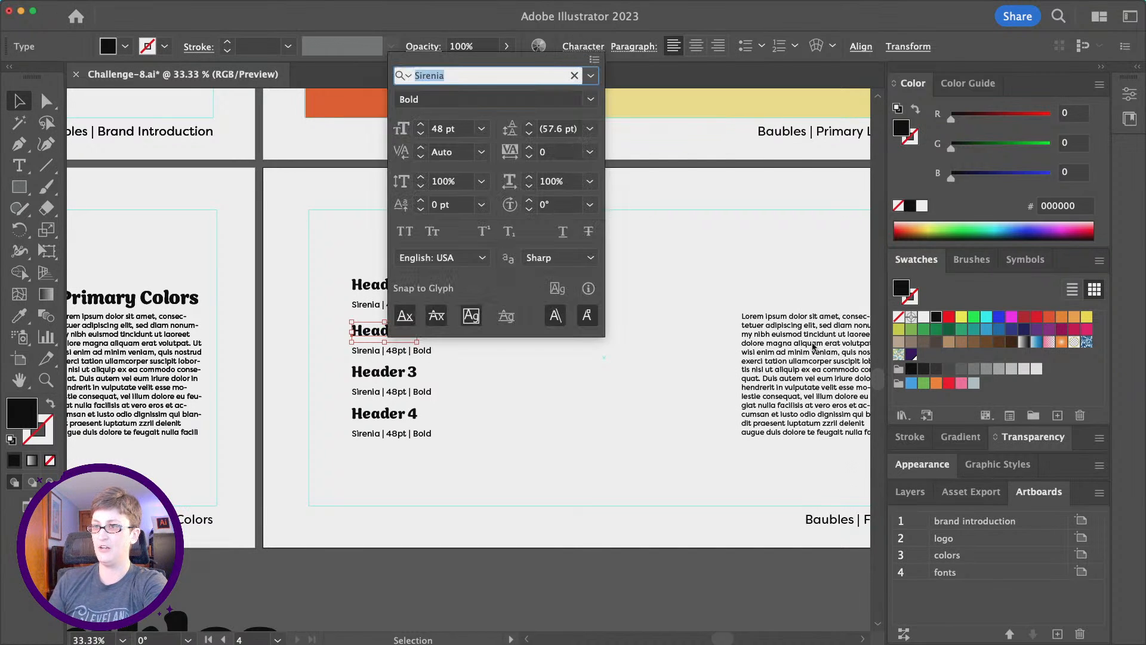
{"action": "left_click", "coordinate": [327, 269]}
{"action": "left_click_drag", "start_coordinate": [393, 267], "coordinate": [310, 248]}
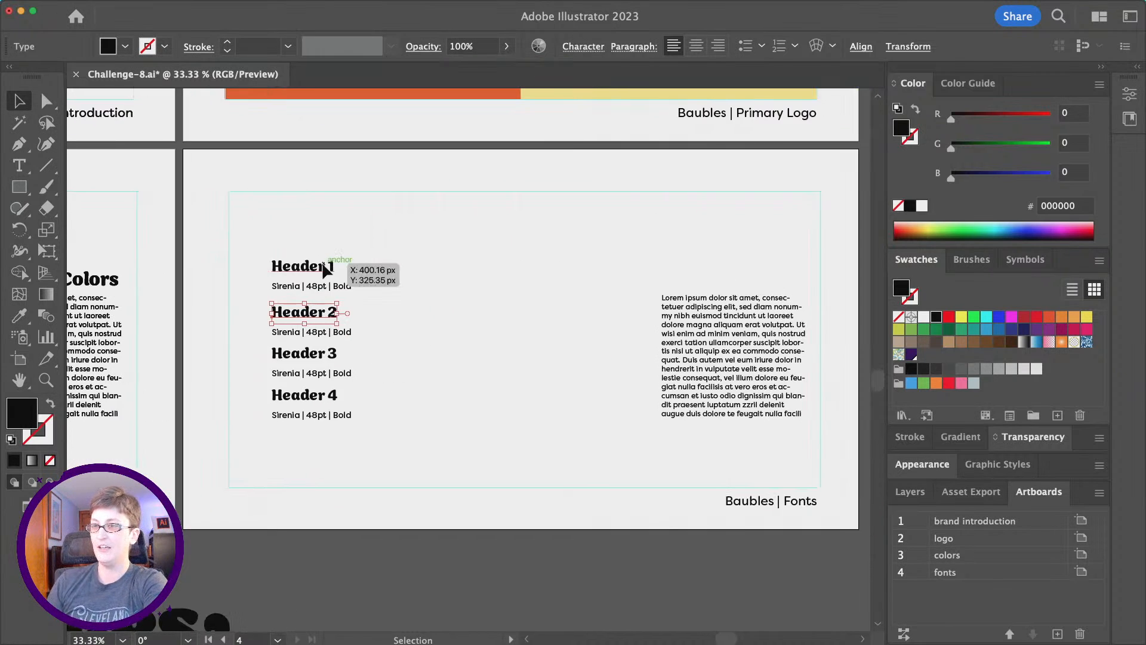
{"action": "left_click", "coordinate": [590, 47]}
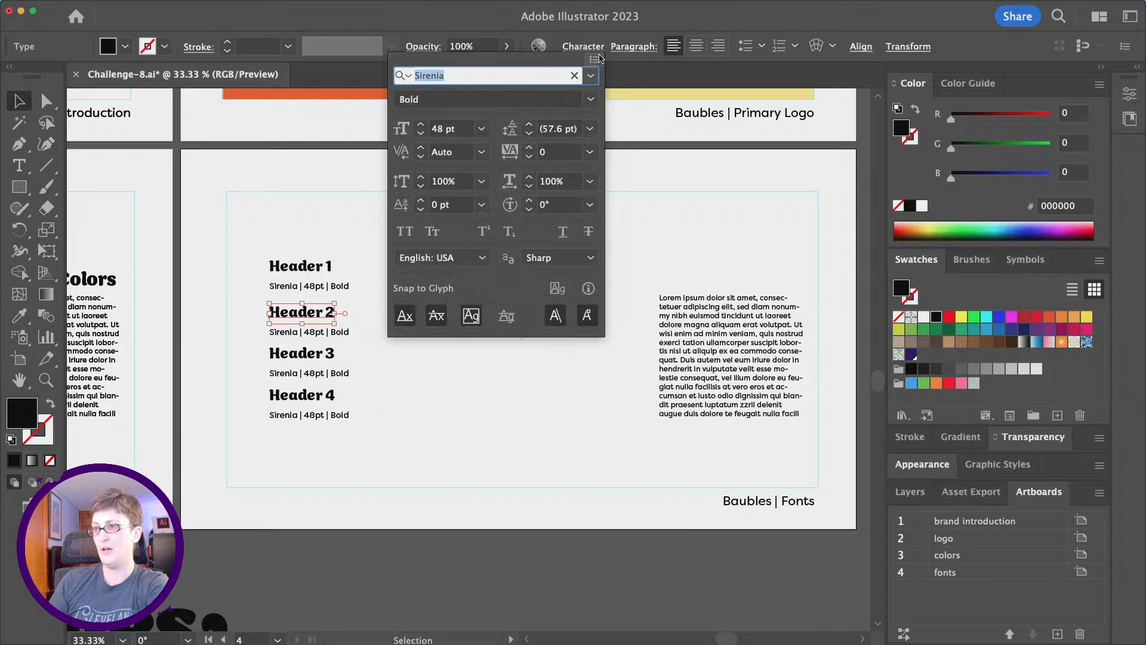
{"action": "left_click", "coordinate": [481, 130]}
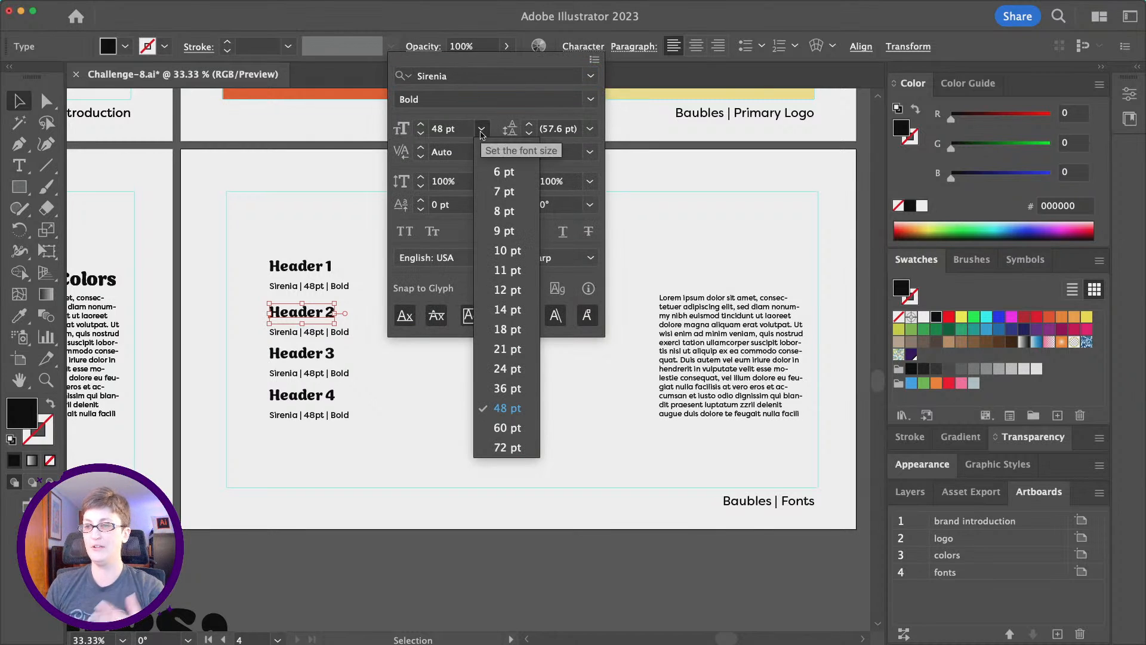
{"action": "left_click", "coordinate": [507, 389]}
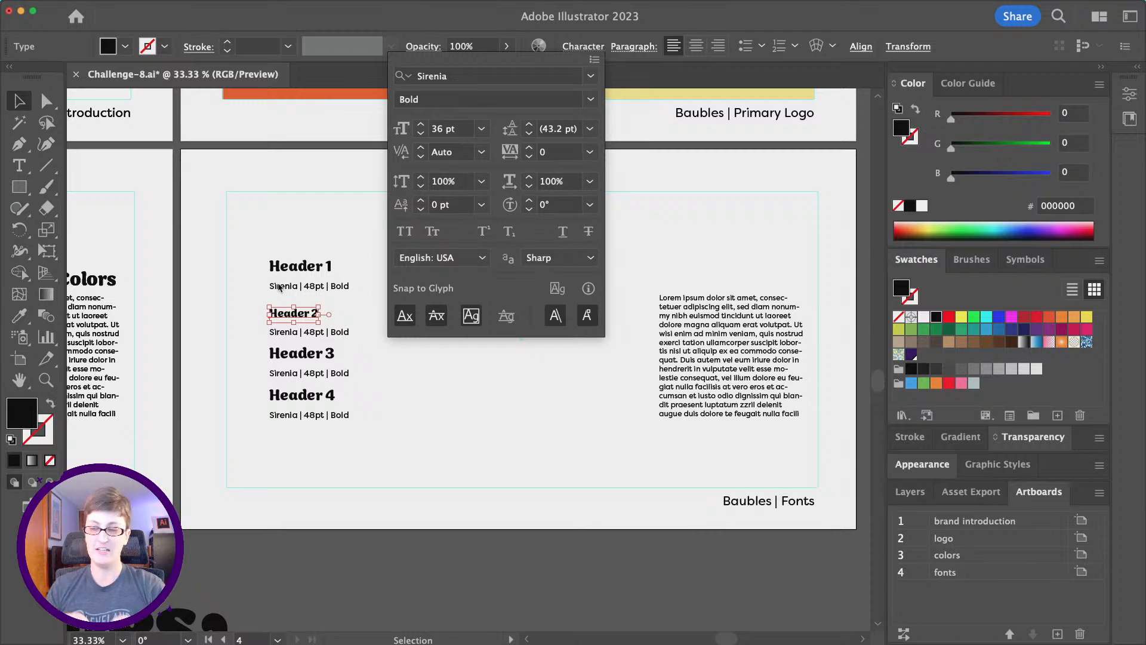
{"action": "left_click", "coordinate": [591, 100]}
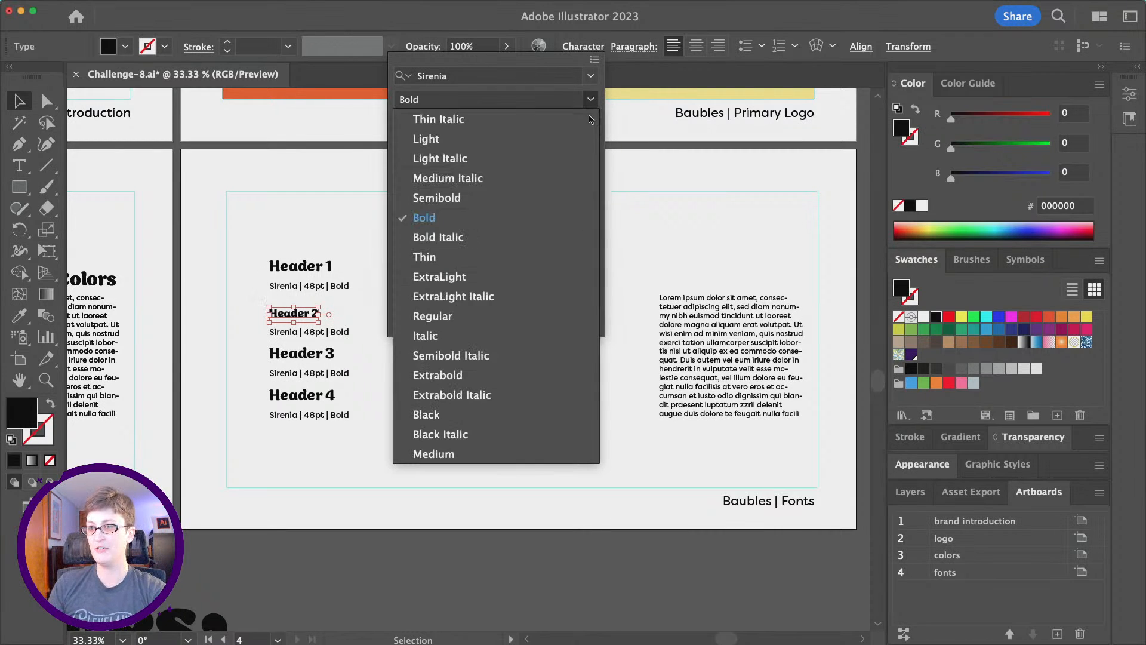
{"action": "left_click", "coordinate": [562, 198]}
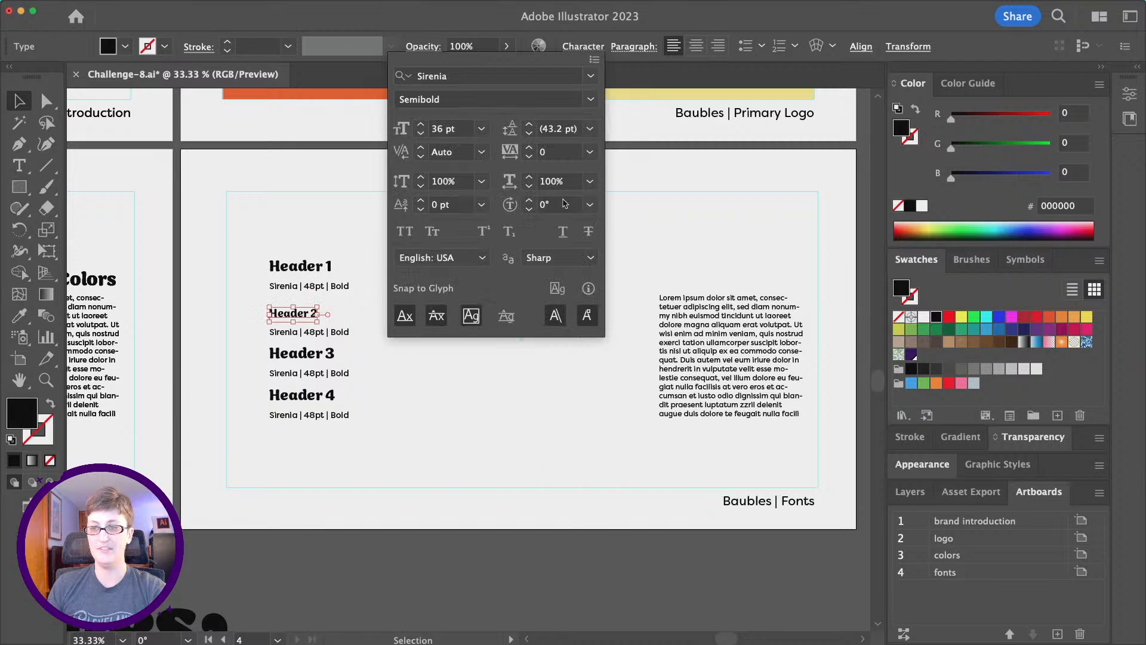
Move Header 2's caption up and change its size text from 48pt to 36pt.
{"action": "left_click", "coordinate": [313, 336]}
{"action": "left_click_drag", "start_coordinate": [313, 336], "coordinate": [315, 333]}
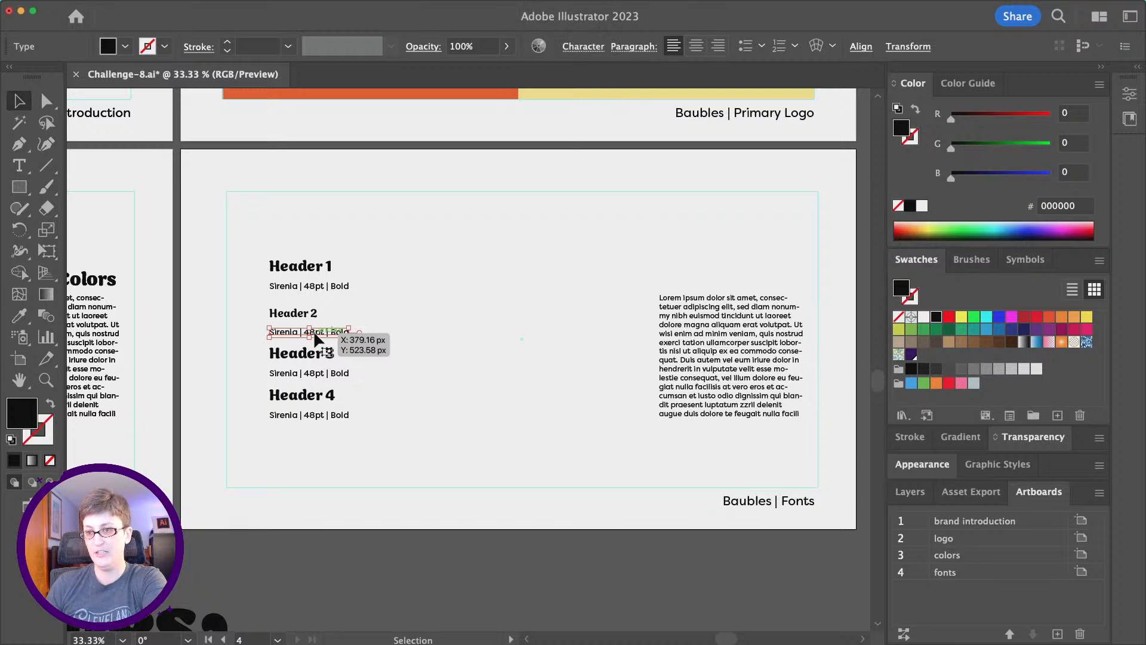
{"action": "double_click", "coordinate": [314, 333]}
{"action": "key", "text": "BackSpace"}
{"action": "key", "text": "Right"}
{"action": "key", "text": "BackSpace"}
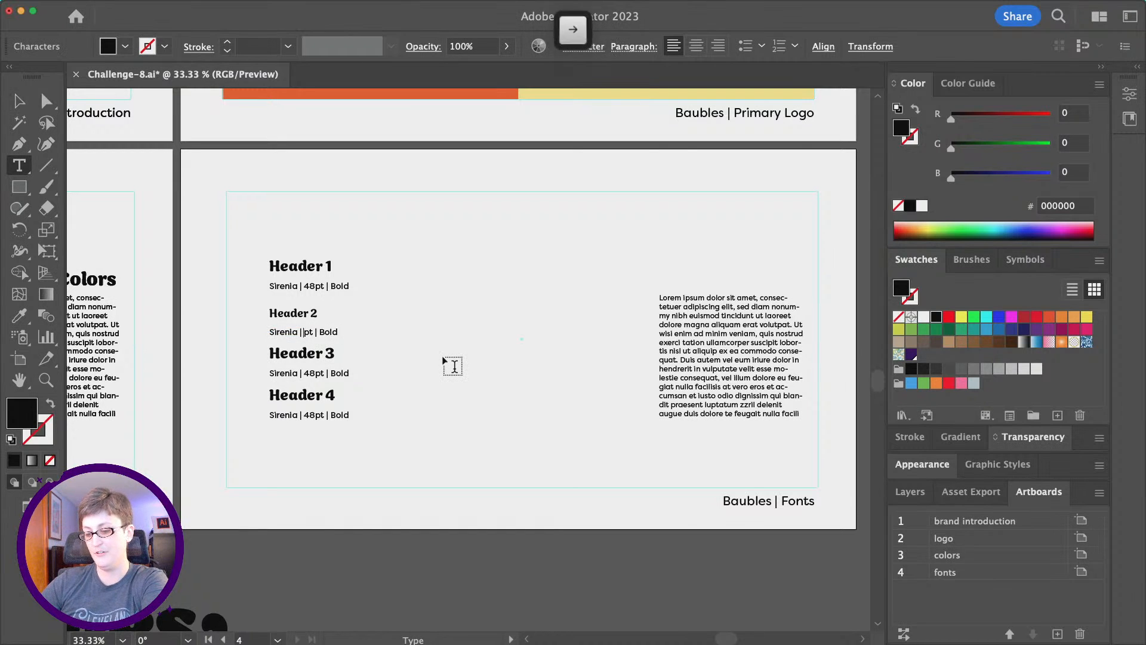
{"action": "type", "text": "26"}
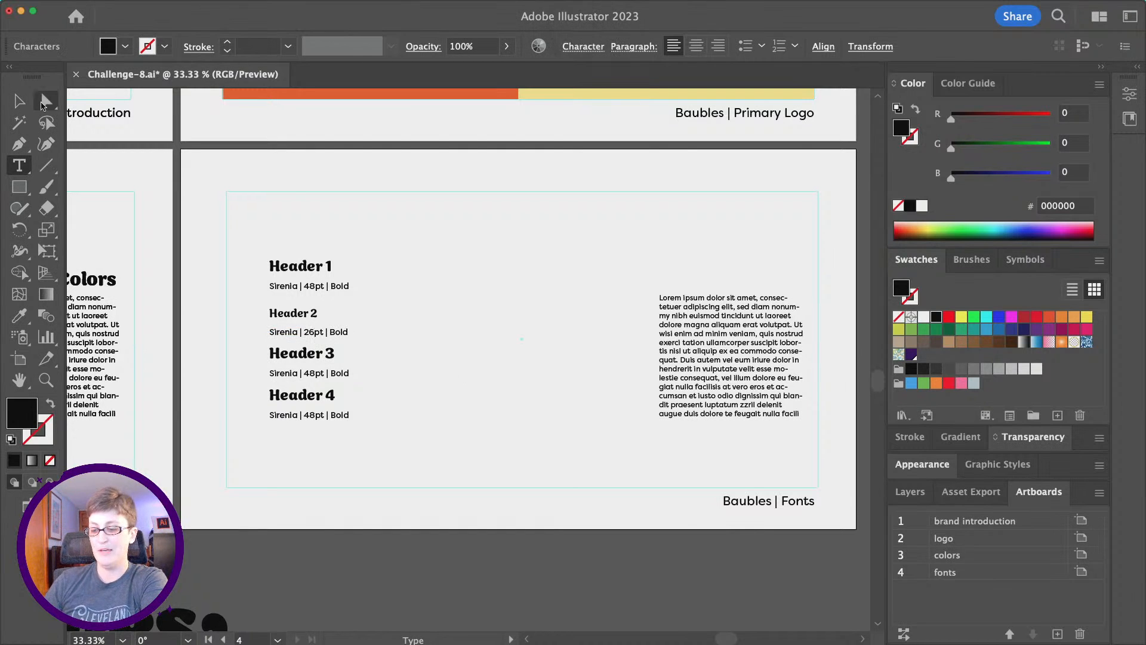
{"action": "key", "text": "Left"}
{"action": "key", "text": "BackSpace"}
{"action": "type", "text": "3"}
{"action": "left_click", "coordinate": [49, 104]}
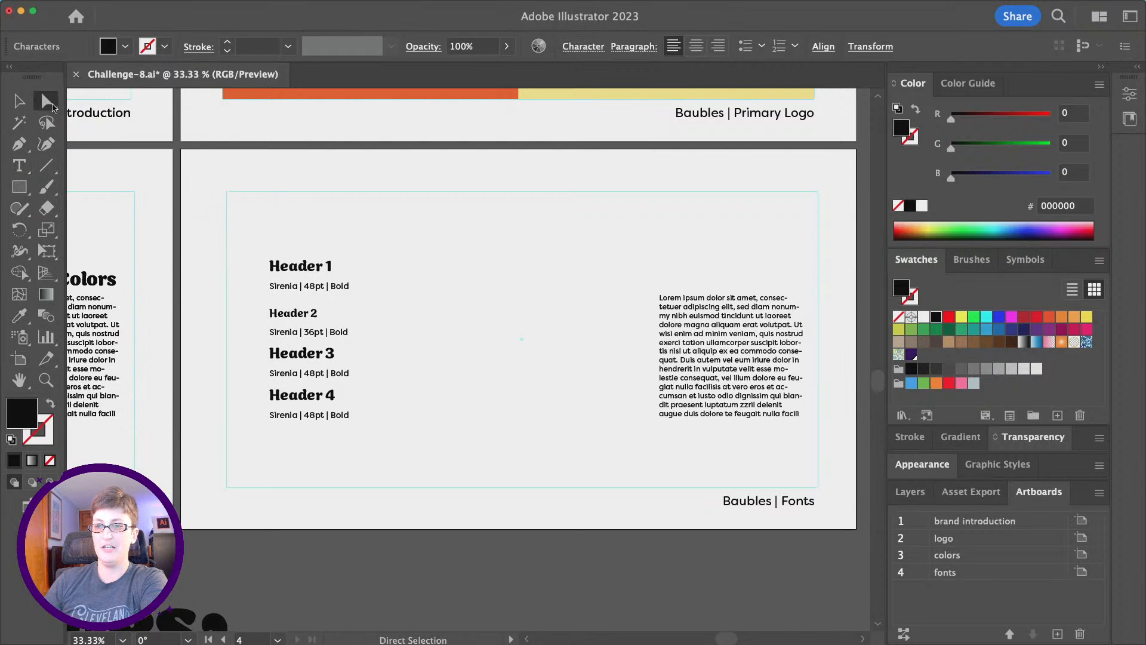
{"action": "left_click", "coordinate": [299, 356]}
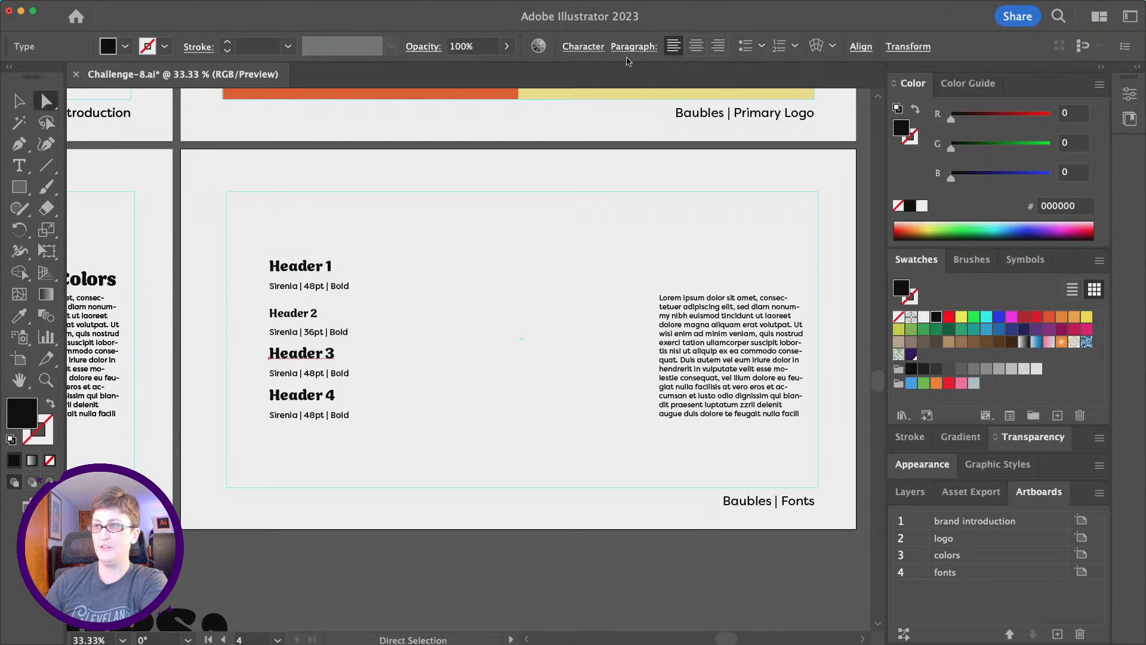
Set Header 3 to Filson Soft Bold at 24 pt.
{"action": "left_click", "coordinate": [576, 47]}
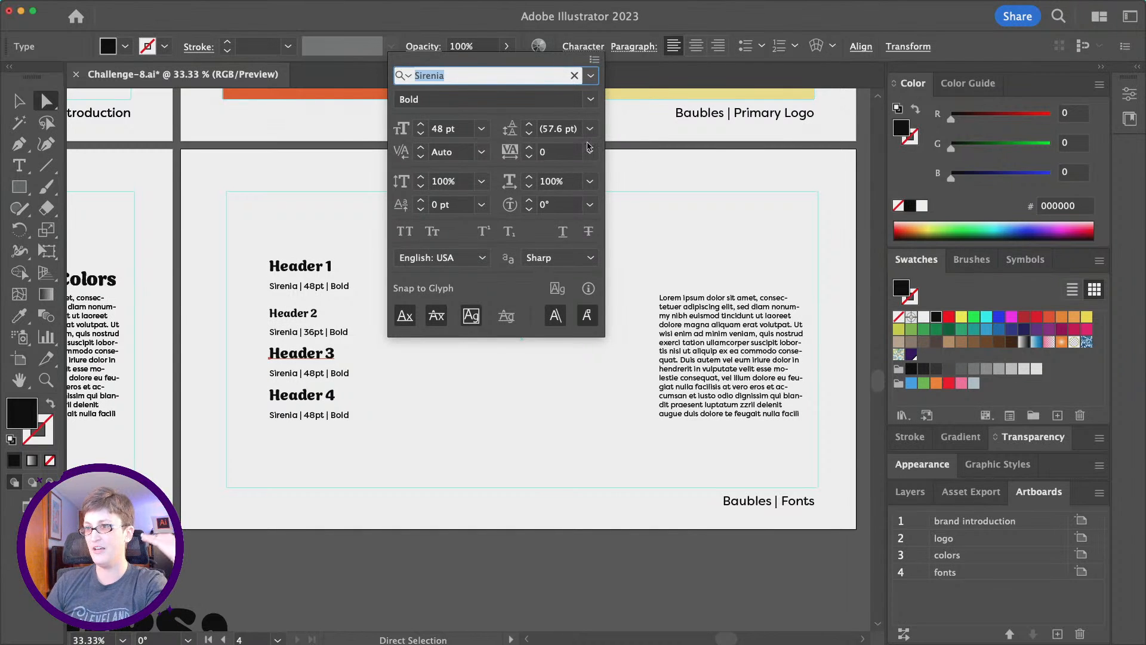
{"action": "left_click", "coordinate": [481, 129]}
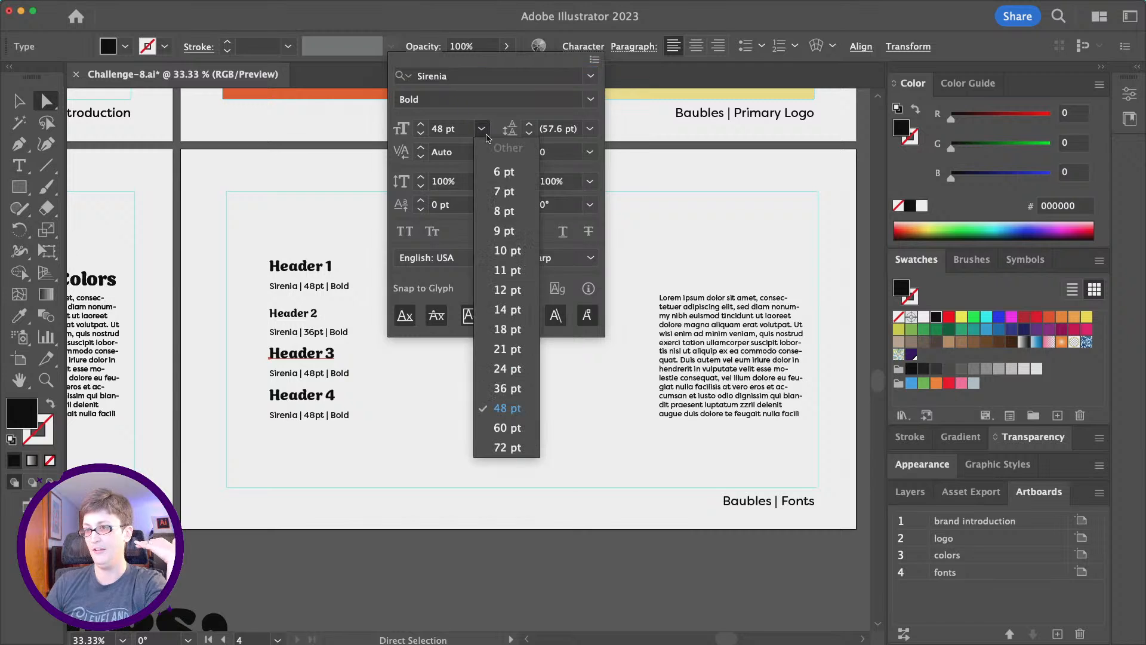
{"action": "left_click", "coordinate": [512, 372]}
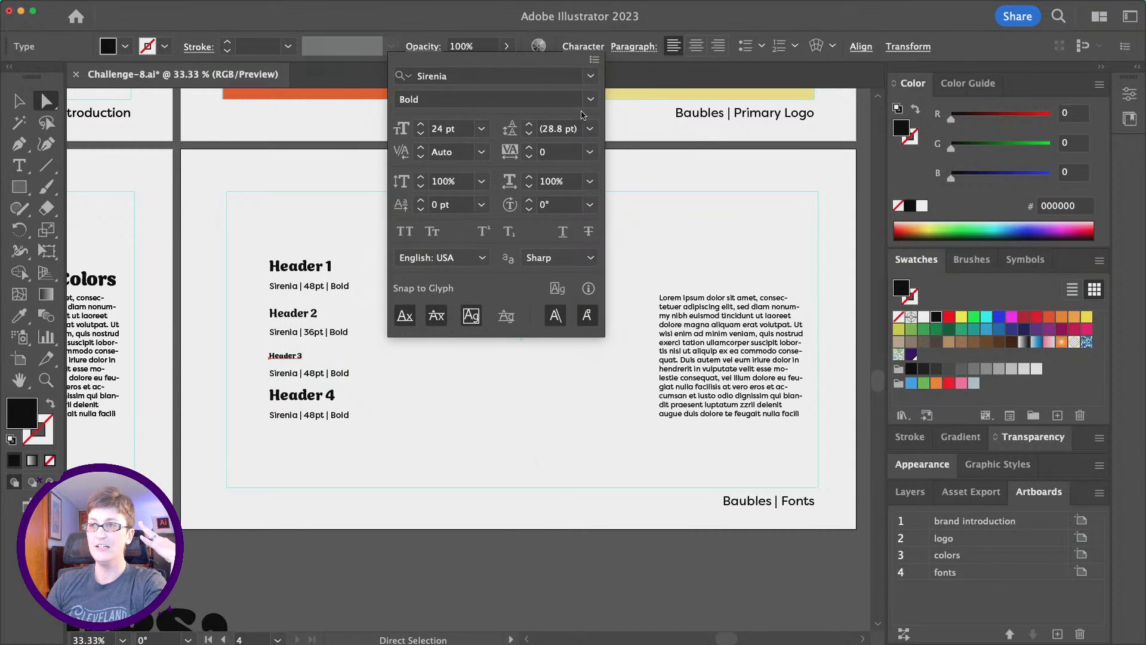
{"action": "left_click", "coordinate": [518, 75]}
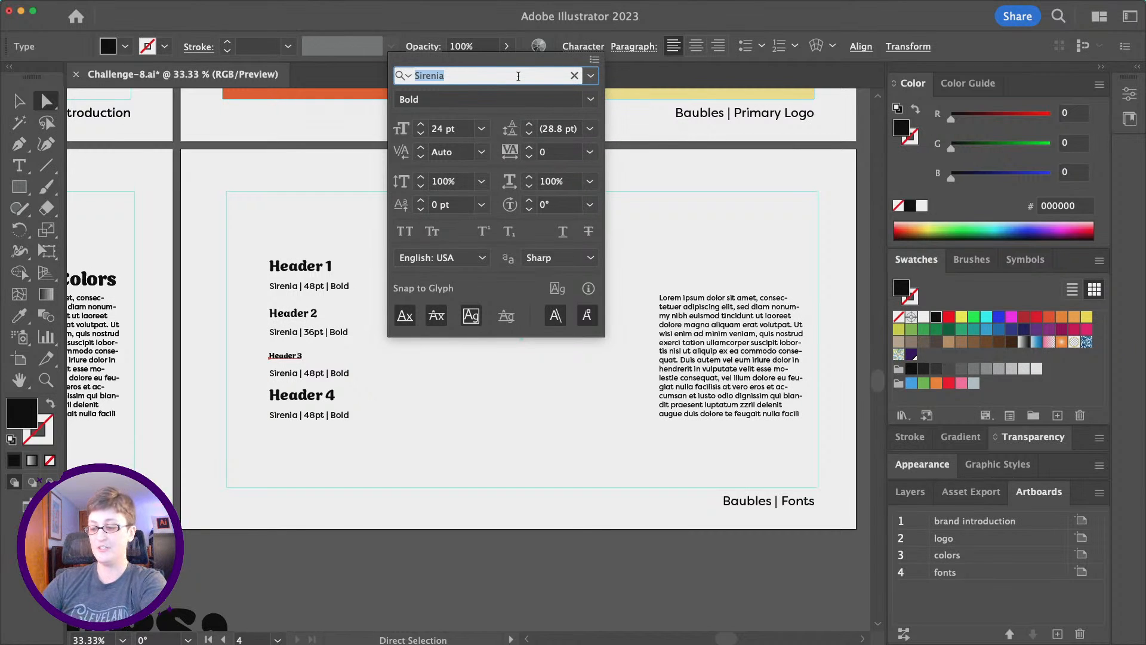
{"action": "type", "text": "filson"}
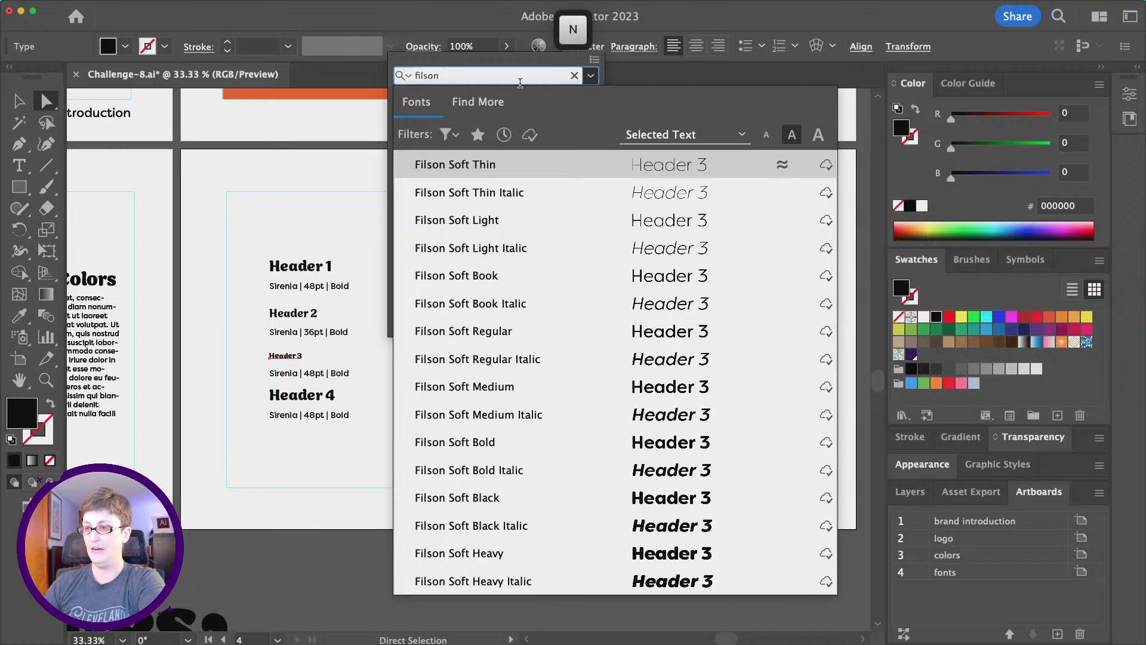
{"action": "left_click", "coordinate": [594, 444]}
Set Header 4 to Filson Soft Regular 21 pt and move the body paragraph beside the headers.
{"action": "left_click", "coordinate": [326, 398]}
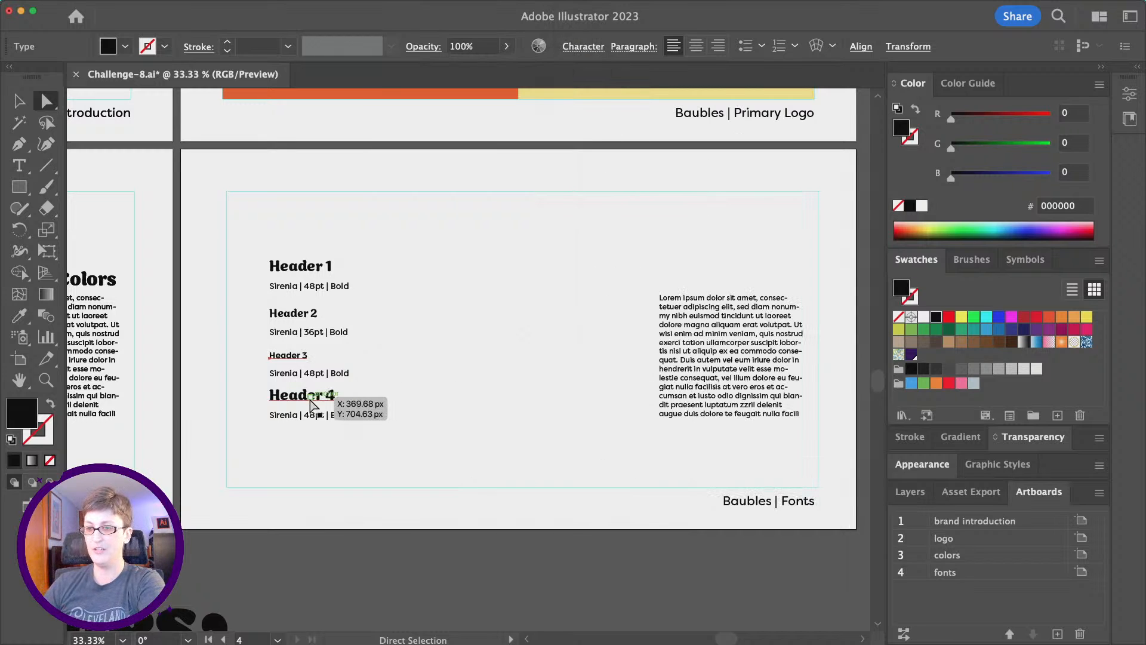
{"action": "left_click", "coordinate": [576, 51]}
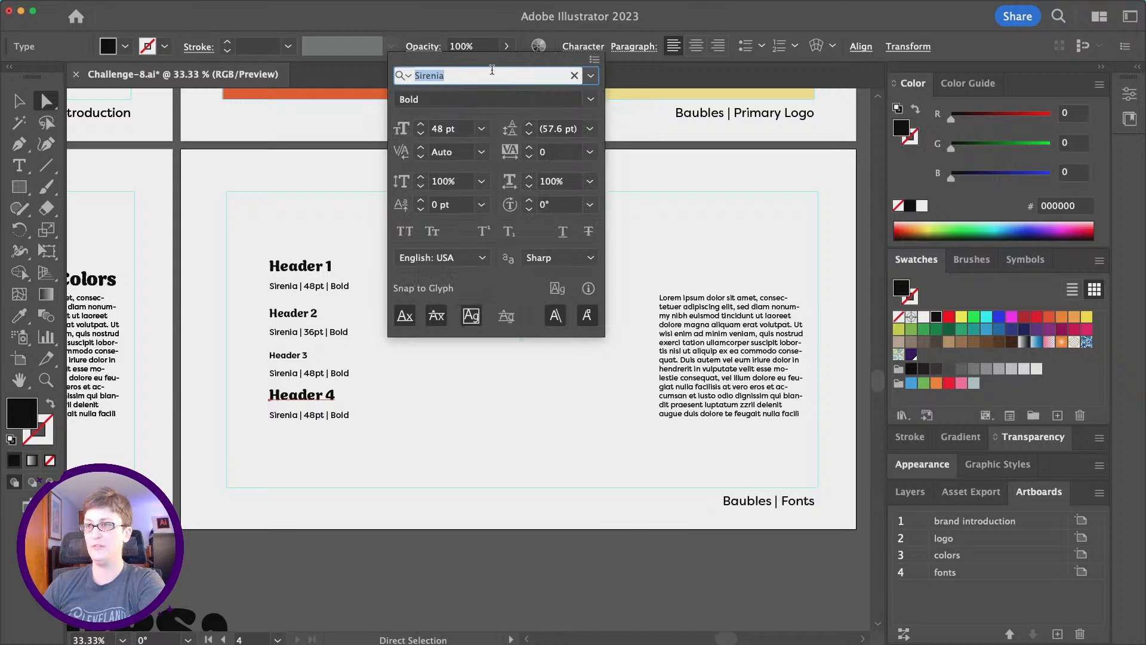
{"action": "type", "text": "filson"}
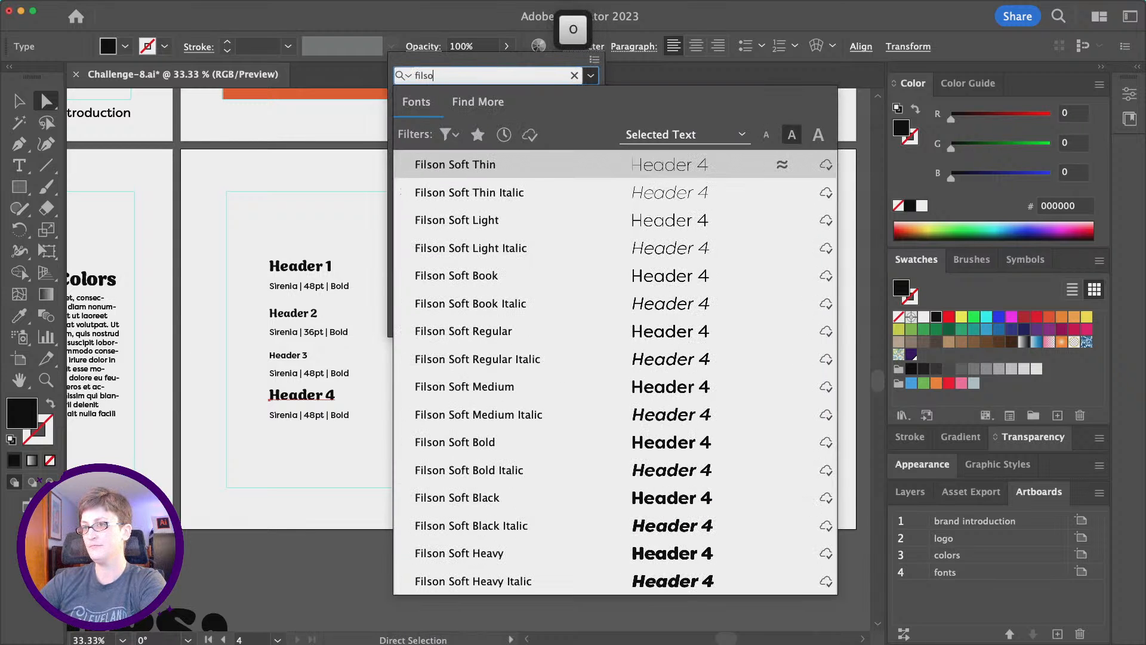
{"action": "key", "text": "BackSpace"}
{"action": "type", "text": "n"}
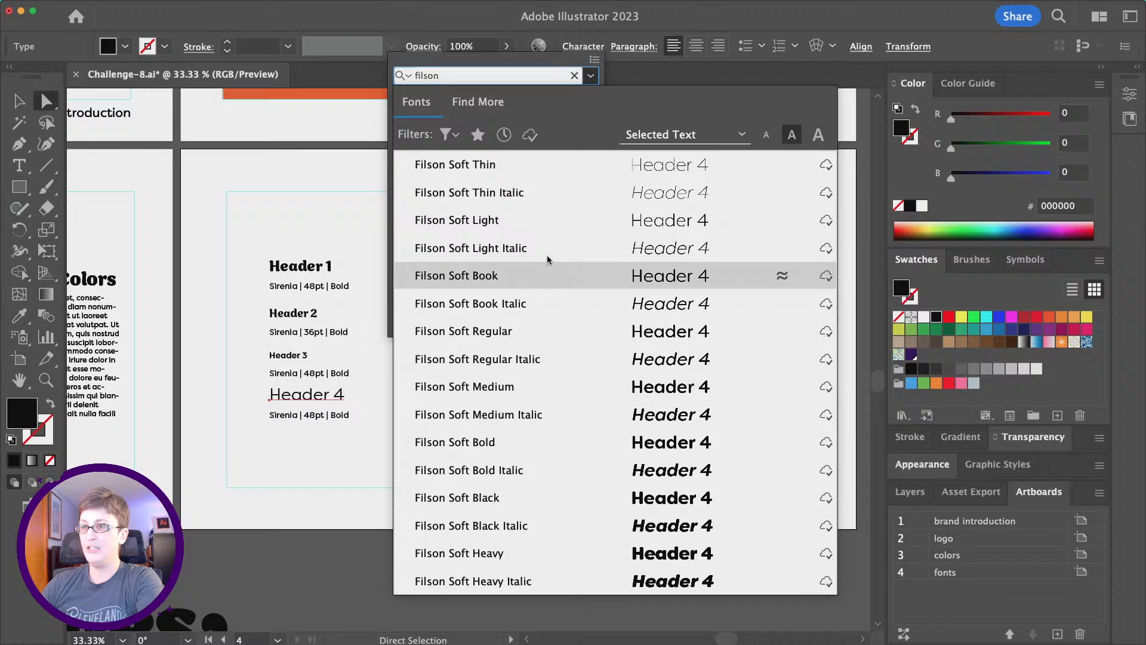
{"action": "left_click", "coordinate": [541, 331]}
{"action": "left_click", "coordinate": [481, 129]}
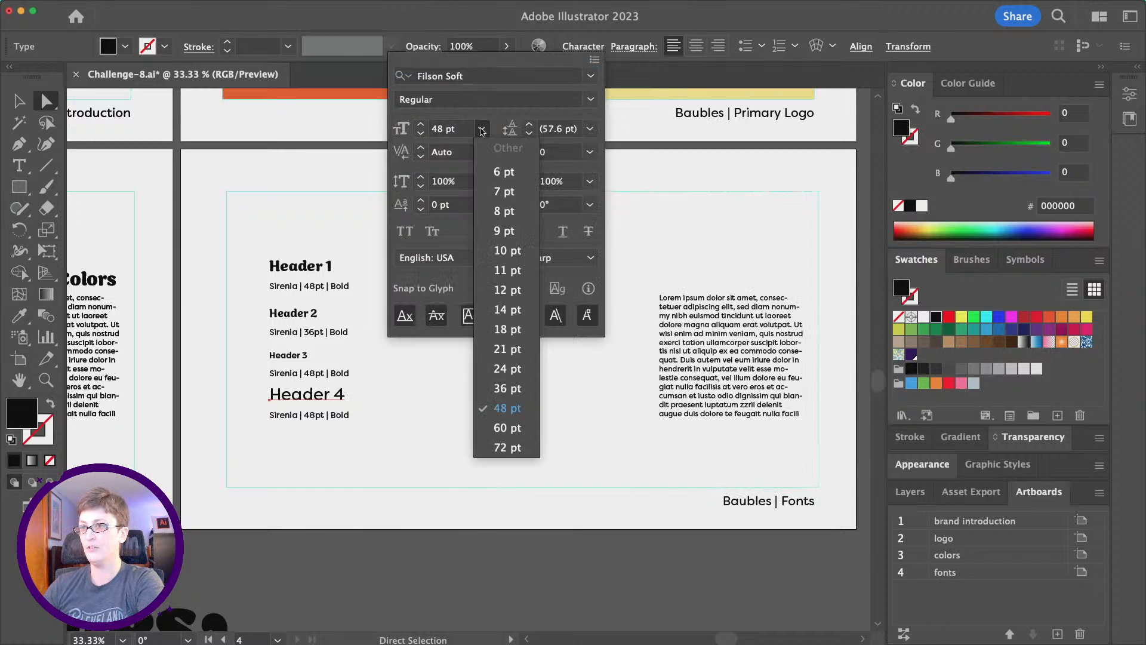
{"action": "left_click", "coordinate": [515, 349]}
{"action": "scroll", "coordinate": [442, 433], "scroll_direction": "left", "scroll_amount": 1}
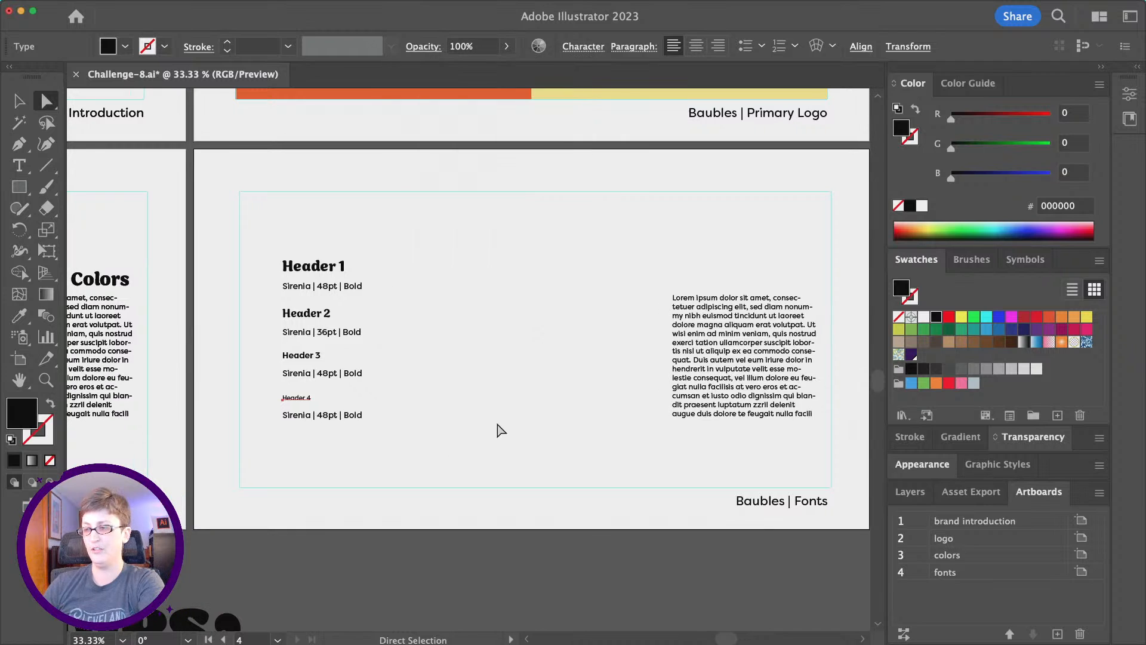
{"action": "left_click_drag", "start_coordinate": [697, 378], "coordinate": [525, 371]}
Restyle the body paragraph to 12 pt in the Book weight.
{"action": "double_click", "coordinate": [529, 353]}
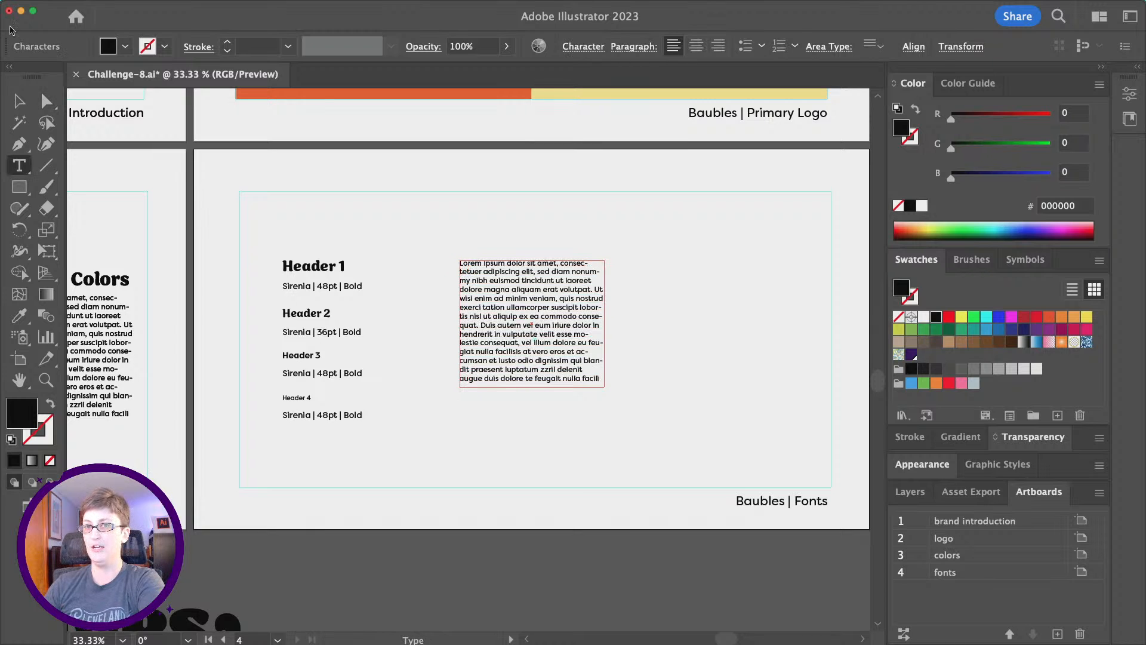
{"action": "left_click", "coordinate": [19, 100]}
{"action": "left_click", "coordinate": [581, 50]}
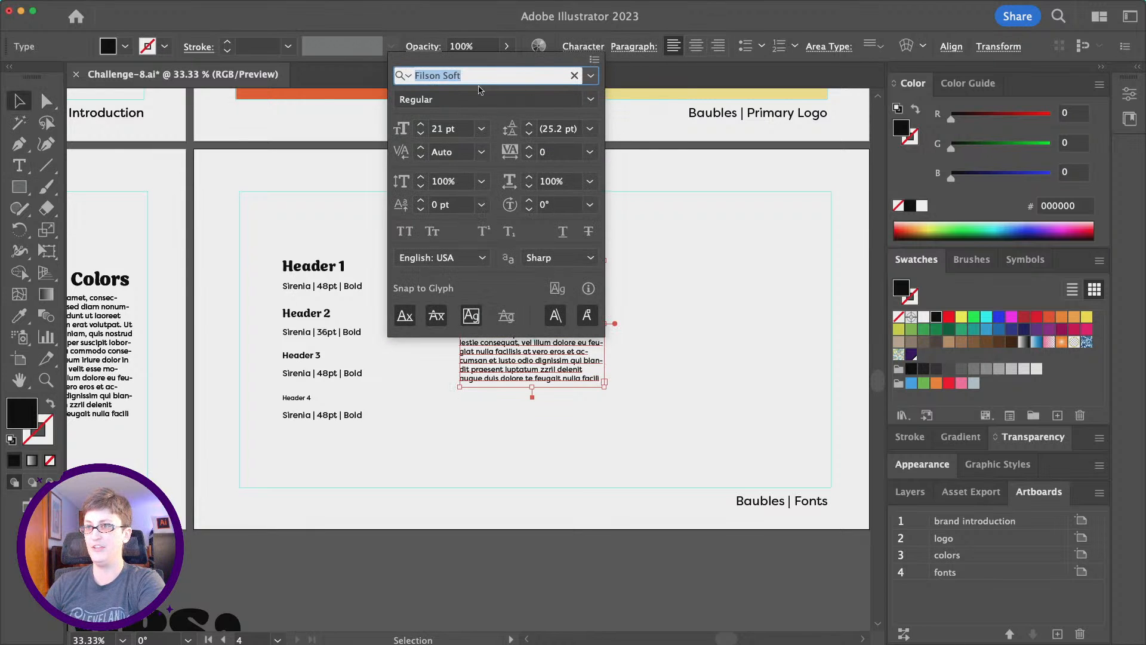
{"action": "left_click", "coordinate": [481, 129]}
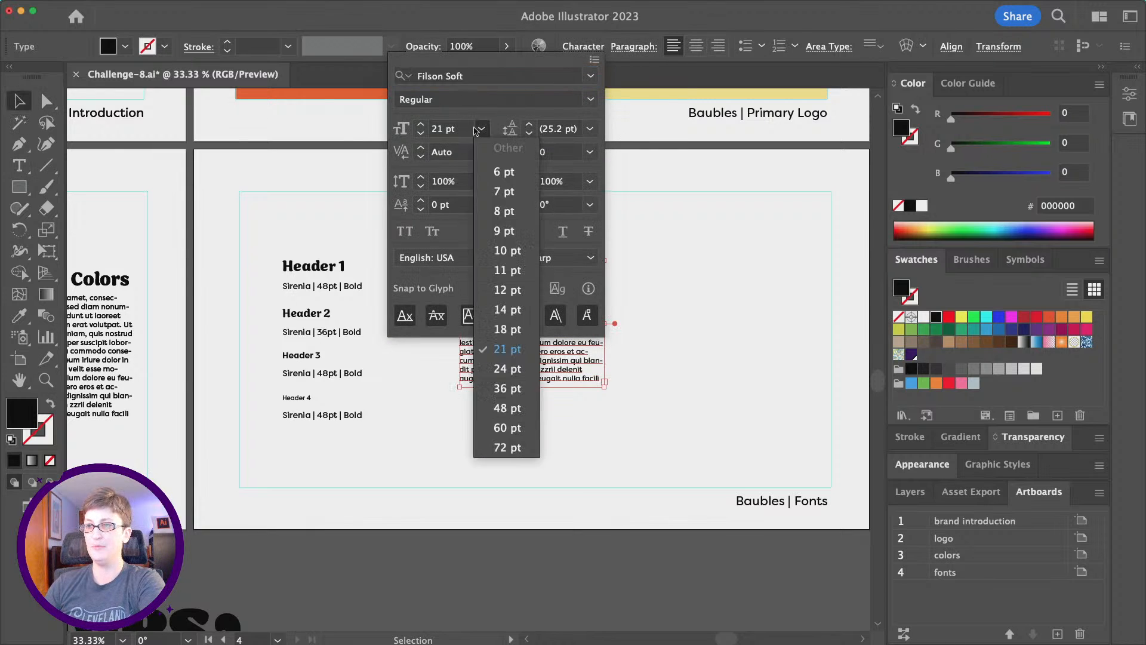
{"action": "left_click", "coordinate": [507, 309]}
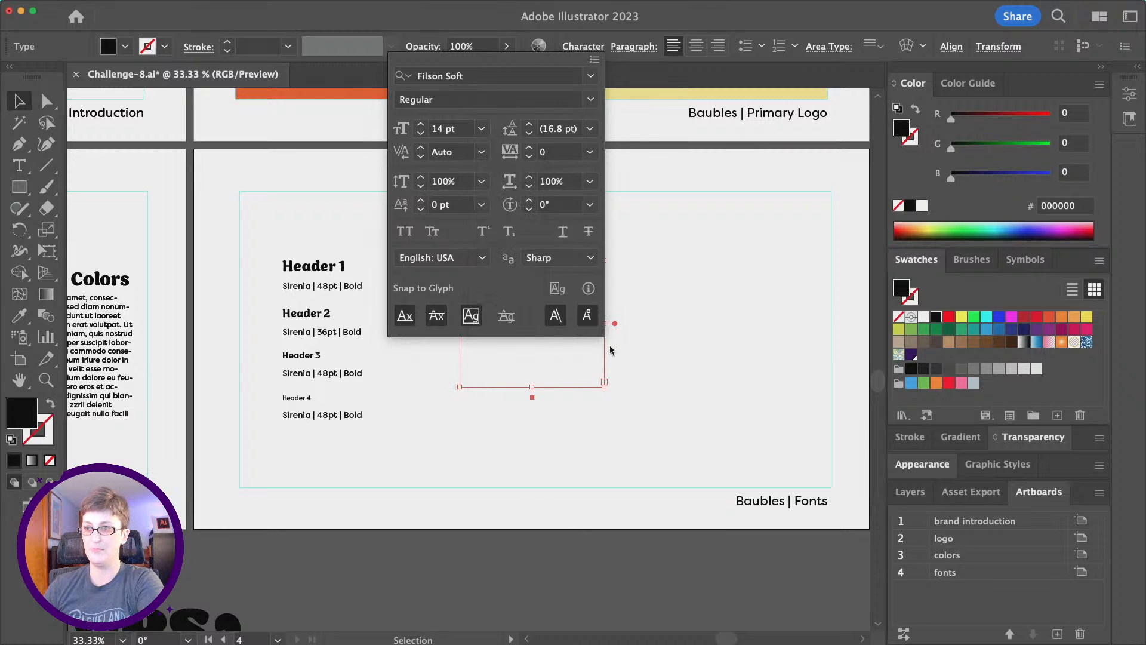
{"action": "left_click", "coordinate": [481, 128]}
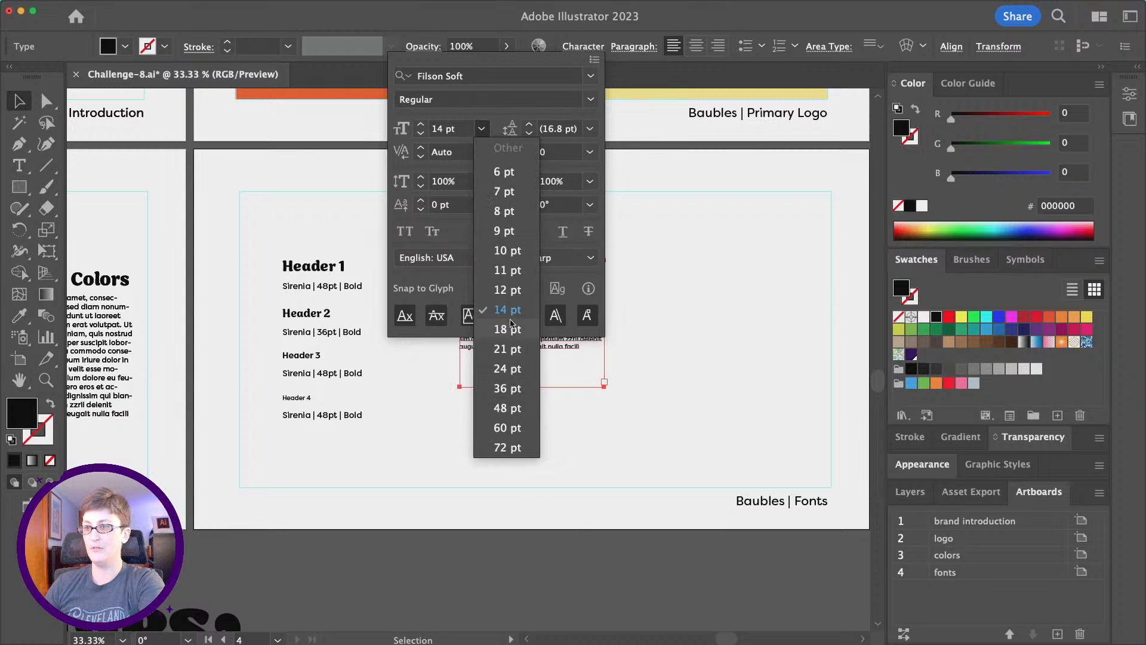
{"action": "left_click", "coordinate": [515, 292]}
{"action": "left_click", "coordinate": [590, 99]}
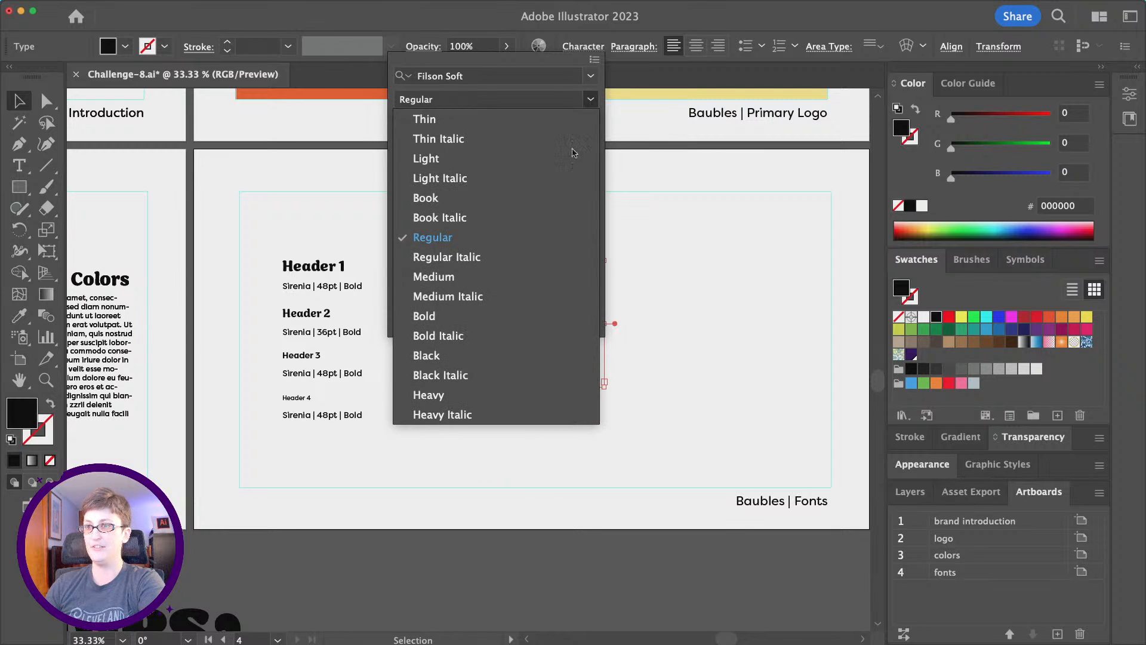
{"action": "left_click", "coordinate": [557, 198]}
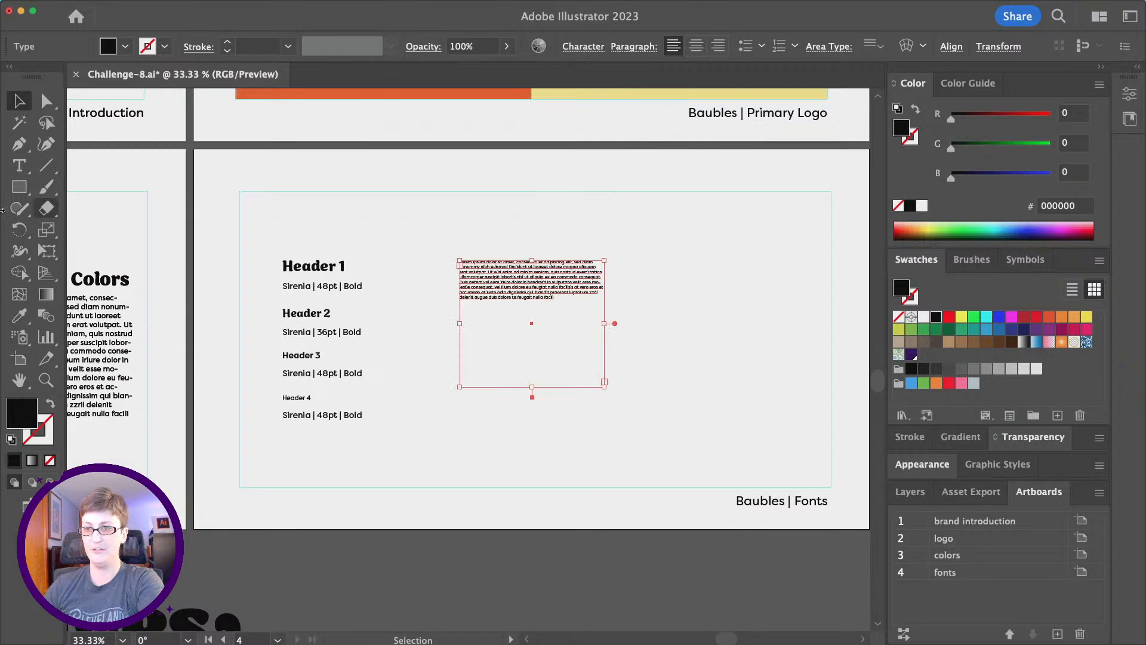
Replace the old paragraph with a new placeholder text area set to 14 pt.
{"action": "left_click", "coordinate": [19, 166]}
{"action": "key", "text": "BackSpace"}
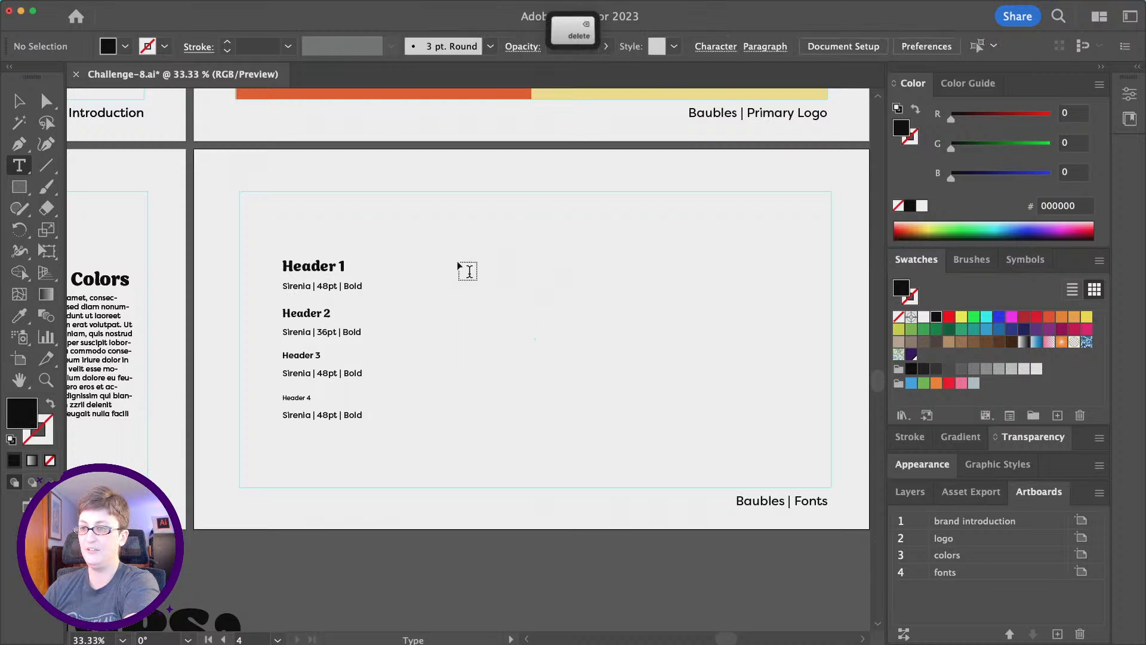
{"action": "left_click_drag", "start_coordinate": [460, 261], "coordinate": [619, 418]}
{"action": "left_click", "coordinate": [18, 100]}
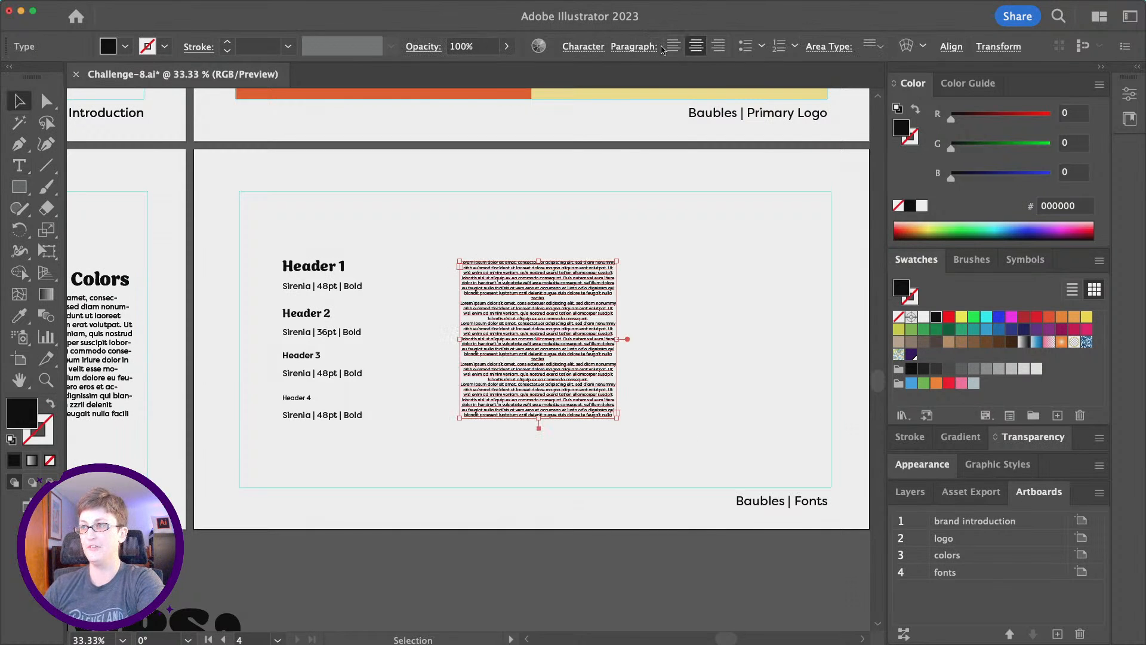
{"action": "left_click", "coordinate": [428, 284]}
{"action": "scroll", "coordinate": [428, 284], "scroll_direction": "up", "scroll_amount": 1}
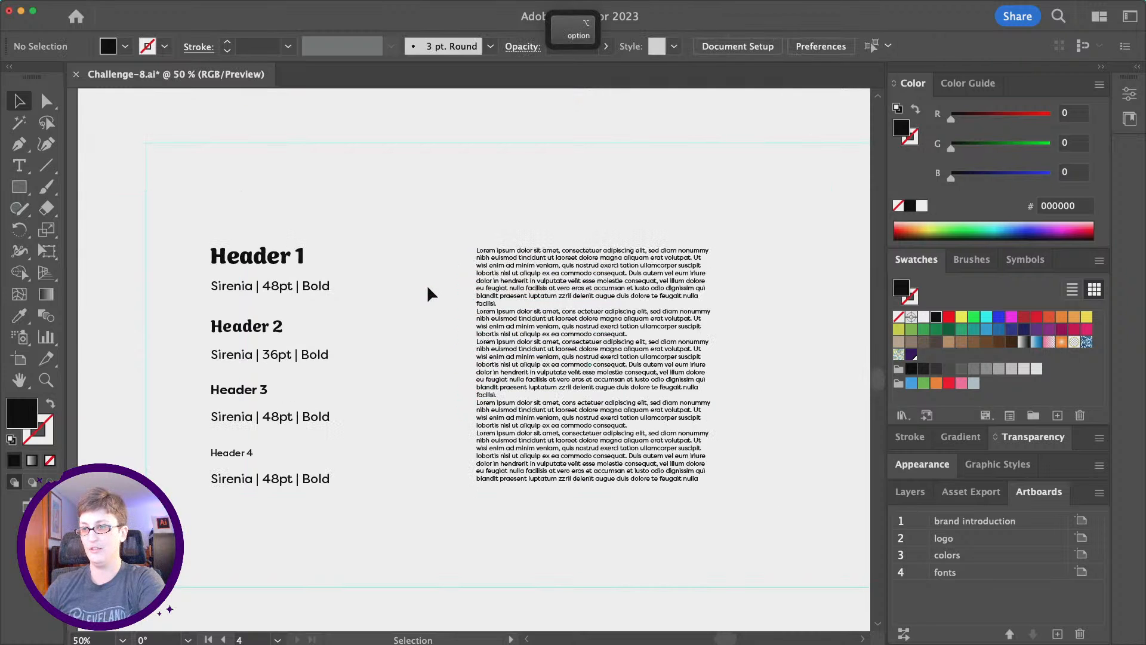
{"action": "scroll", "coordinate": [428, 284], "scroll_direction": "down", "scroll_amount": 1}
{"action": "left_click", "coordinate": [505, 309]}
{"action": "key", "text": "super+z"}
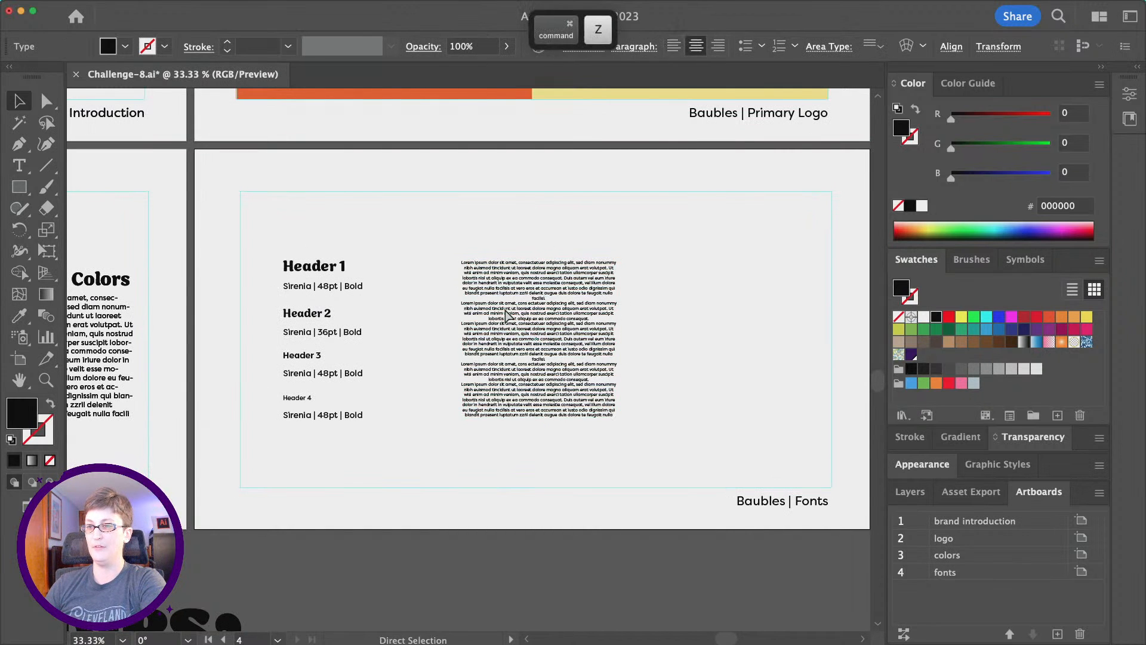
{"action": "key", "text": "super+z"}
{"action": "key", "text": "super+z"}
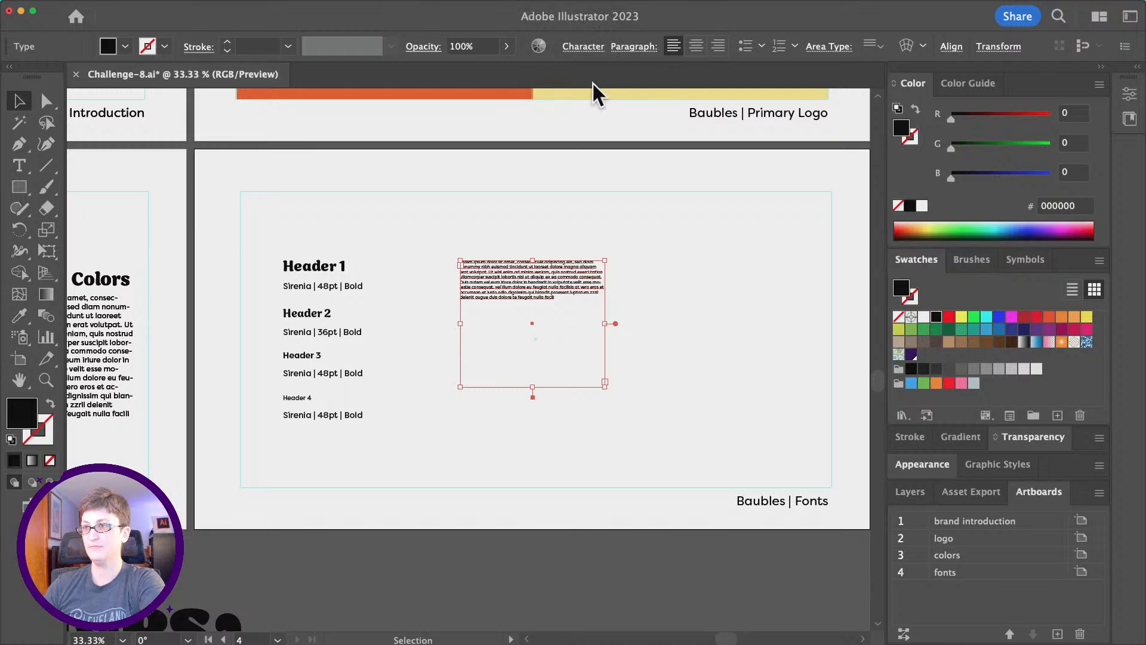
{"action": "left_click", "coordinate": [584, 46]}
{"action": "left_click", "coordinate": [460, 128]}
{"action": "left_click_drag", "start_coordinate": [461, 127], "coordinate": [391, 121]}
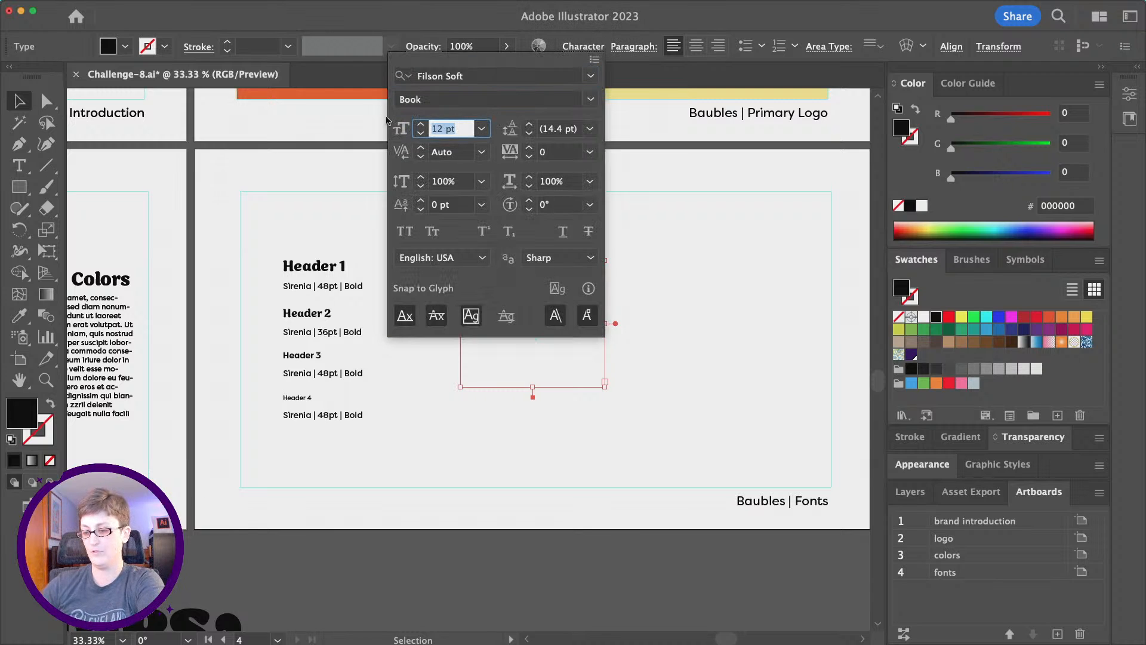
{"action": "type", "text": "14"}
{"action": "key", "text": "Return"}
Redraw the placeholder text area in the artboard middle and left-align it.
{"action": "key", "text": "BackSpace"}
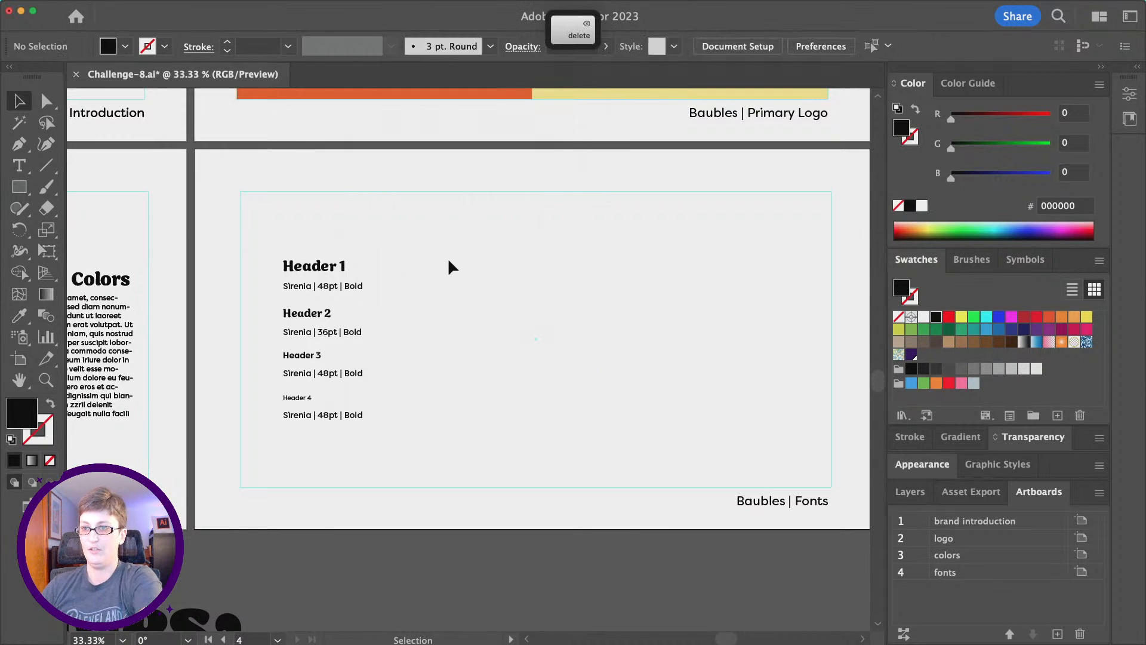
{"action": "key", "text": "t"}
{"action": "left_click_drag", "start_coordinate": [454, 260], "coordinate": [586, 423]}
{"action": "key", "text": "Escape"}
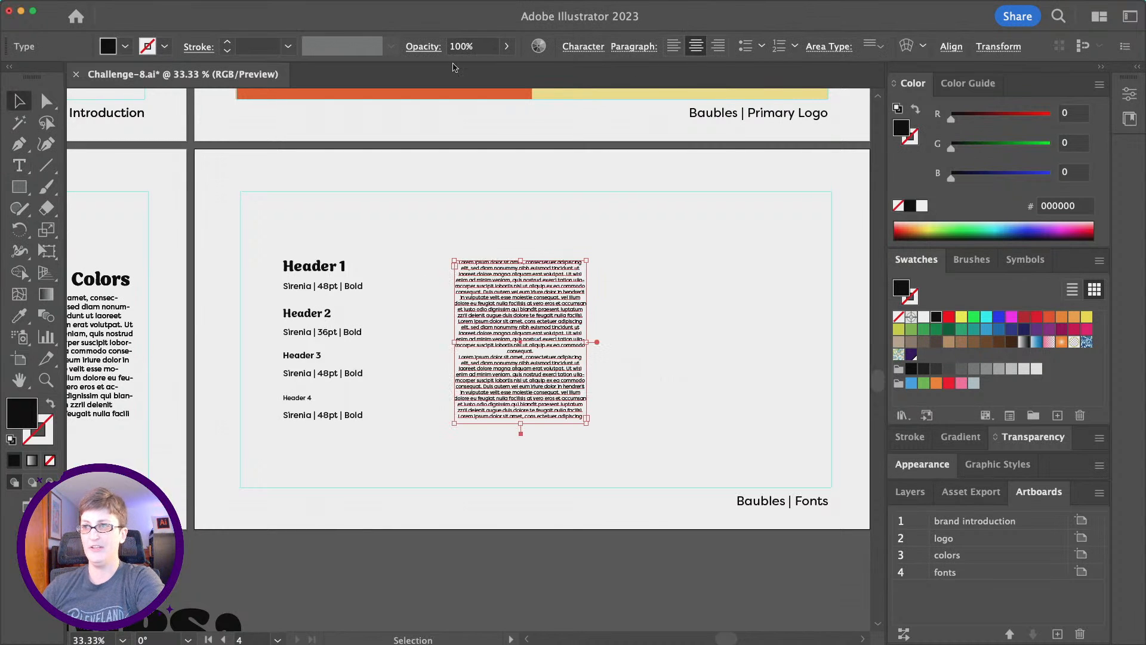
{"action": "left_click", "coordinate": [673, 46]}
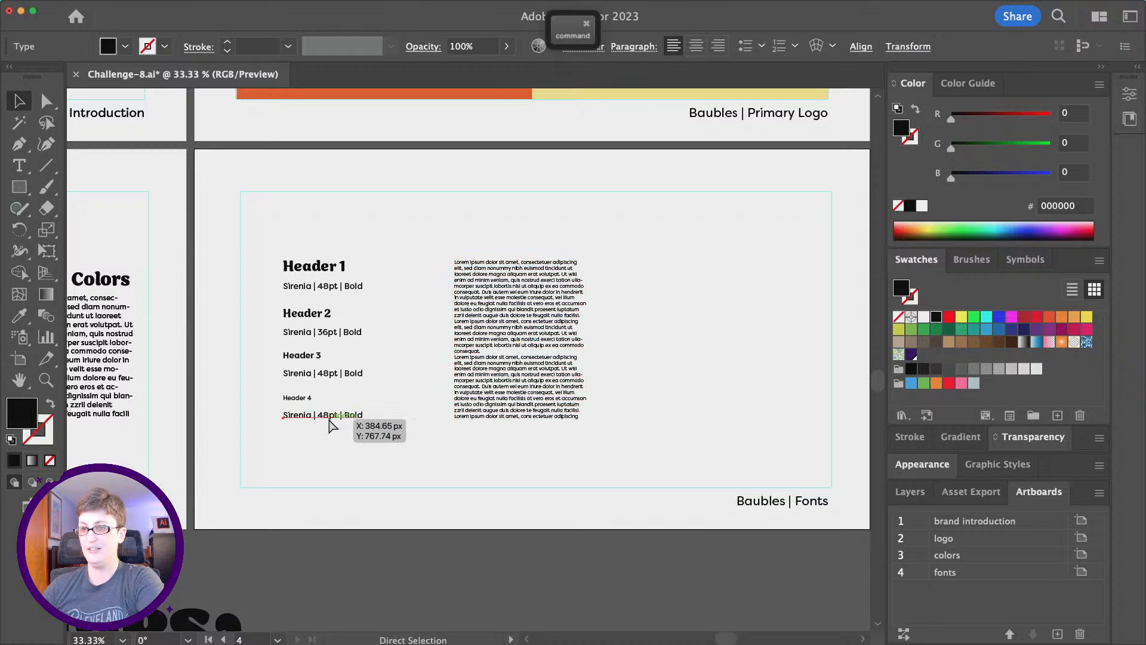
Copy the Sirenia font caption and place it beneath the paragraph.
{"action": "key", "text": "super+v"}
{"action": "key", "text": "super+z"}
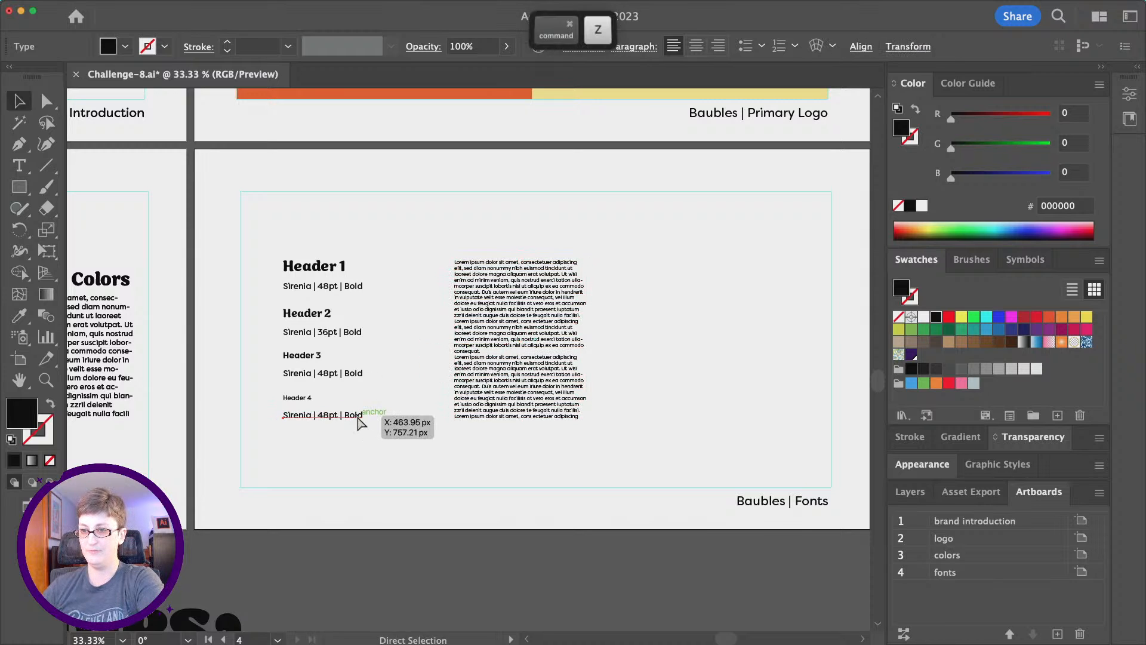
{"action": "left_click", "coordinate": [357, 415]}
{"action": "key", "text": "super+c"}
{"action": "key", "text": "super+v"}
{"action": "left_click_drag", "start_coordinate": [455, 366], "coordinate": [473, 434]}
Shift all the header and paragraph samples right toward the artboard centre.
{"action": "left_click_drag", "start_coordinate": [645, 465], "coordinate": [327, 253]}
{"action": "left_click_drag", "start_coordinate": [488, 304], "coordinate": [579, 305]}
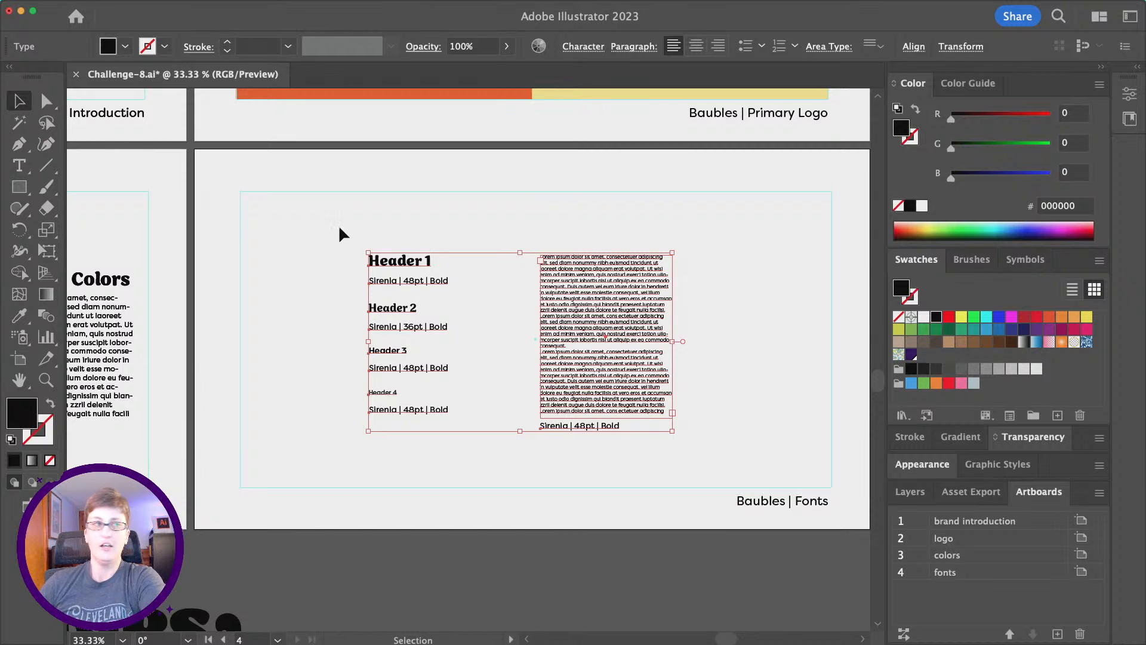
{"action": "left_click", "coordinate": [339, 227]}
{"action": "scroll", "coordinate": [339, 227], "scroll_direction": "down", "scroll_amount": 1}
{"action": "scroll", "coordinate": [339, 227], "scroll_direction": "left", "scroll_amount": 4}
{"action": "scroll", "coordinate": [369, 257], "scroll_direction": "left", "scroll_amount": 4}
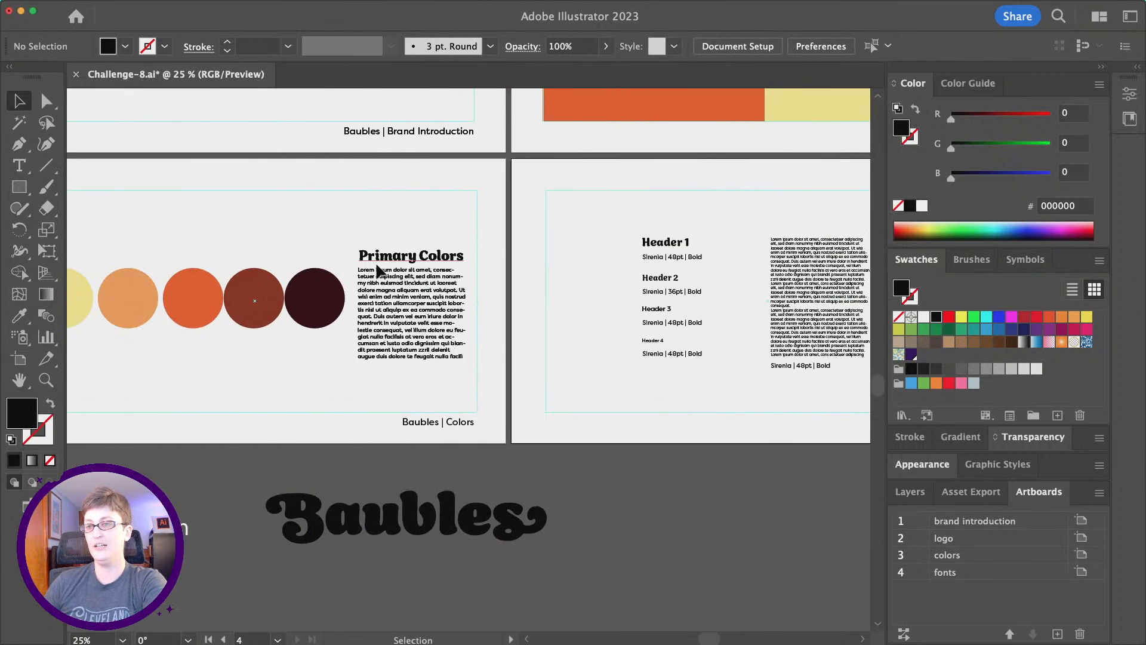
{"action": "scroll", "coordinate": [376, 265], "scroll_direction": "down", "scroll_amount": 1}
{"action": "scroll", "coordinate": [376, 265], "scroll_direction": "left", "scroll_amount": 3}
{"action": "scroll", "coordinate": [376, 265], "scroll_direction": "up", "scroll_amount": 2}
{"action": "scroll", "coordinate": [376, 265], "scroll_direction": "up", "scroll_amount": 1}
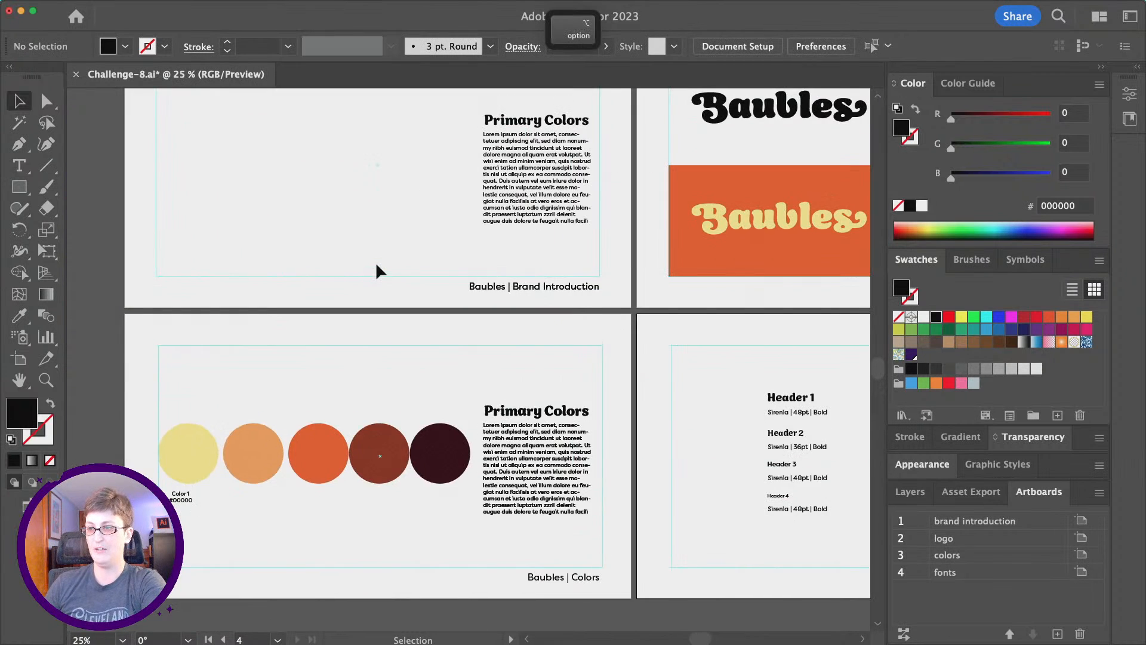
{"action": "scroll", "coordinate": [377, 265], "scroll_direction": "up", "scroll_amount": 2}
{"action": "scroll", "coordinate": [377, 265], "scroll_direction": "left", "scroll_amount": 2}
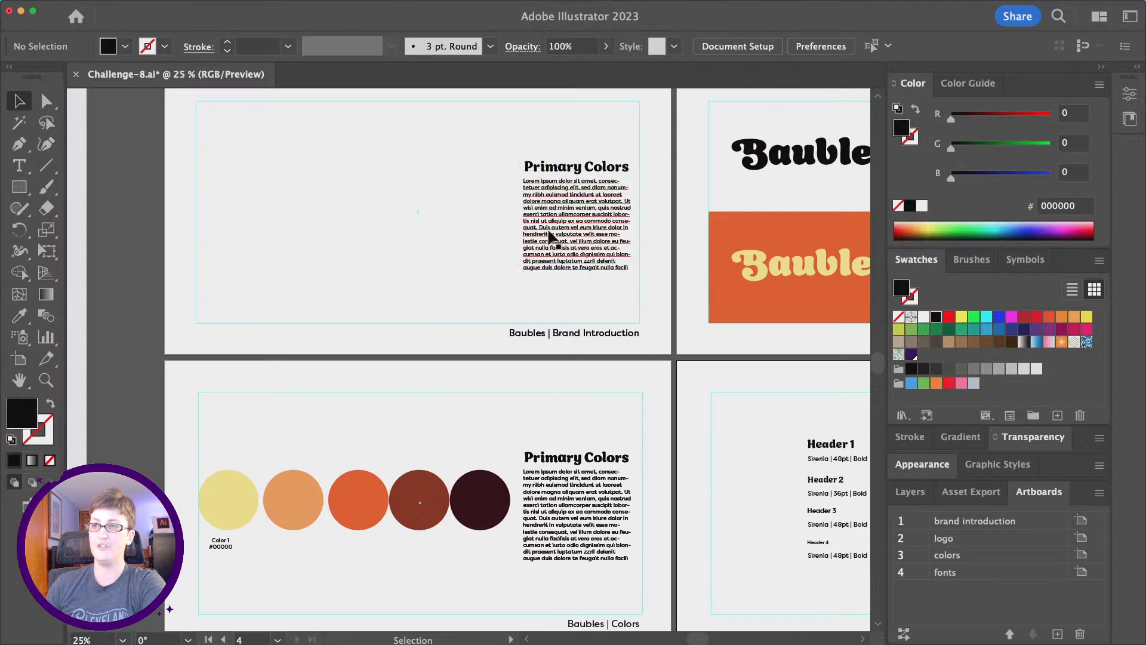
Replace the first artboard's 'Primary Colors' heading with 'Brand Intro'.
{"action": "left_click", "coordinate": [478, 153]}
{"action": "left_click", "coordinate": [555, 180]}
{"action": "double_click", "coordinate": [546, 176]}
{"action": "triple_click", "coordinate": [550, 173]}
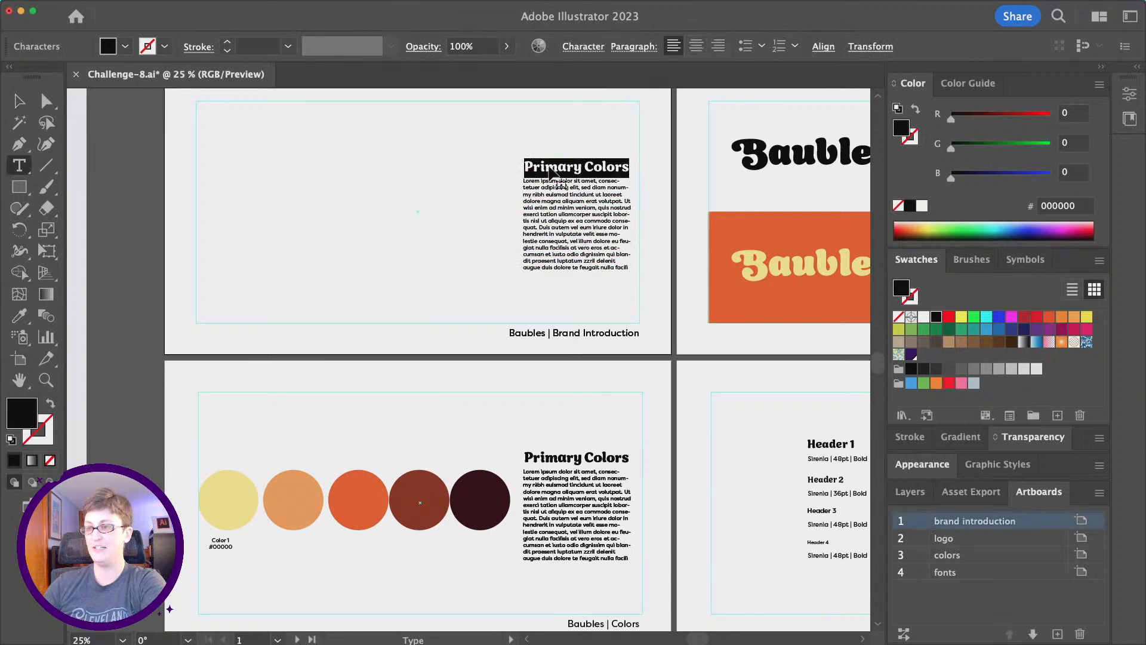
{"action": "type", "text": "Br"}
{"action": "key", "text": "space"}
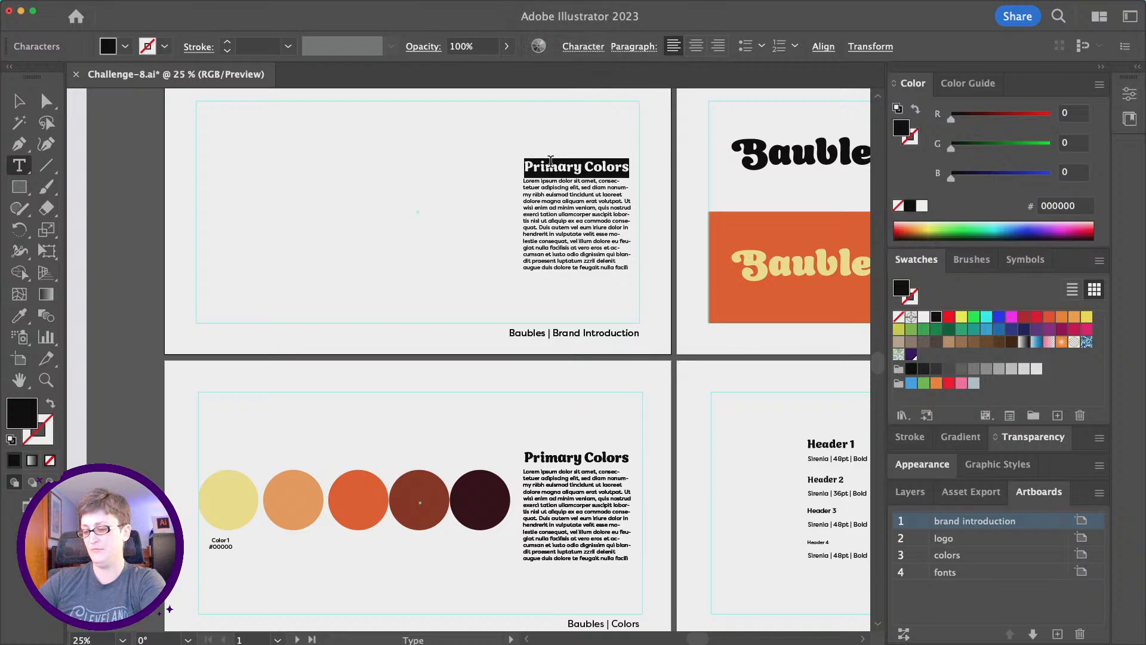
{"action": "type", "text": "Brnd"}
{"action": "key", "text": "BackSpace"}
{"action": "key", "text": "BackSpace"}
{"action": "type", "text": "and "}
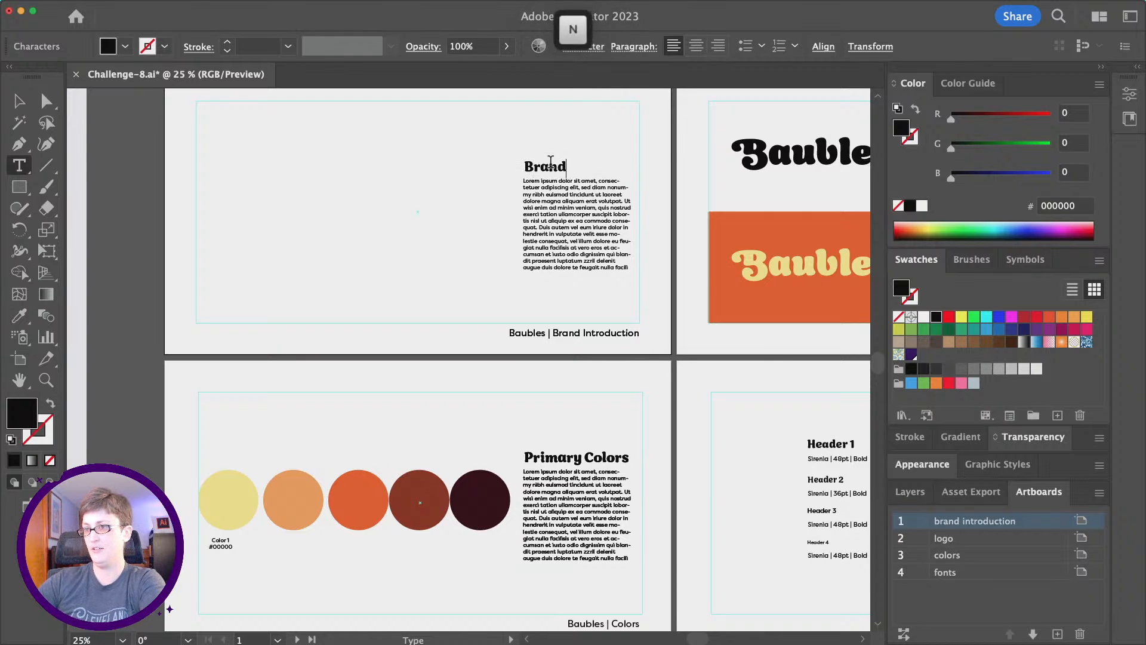
{"action": "type", "text": " Intro"}
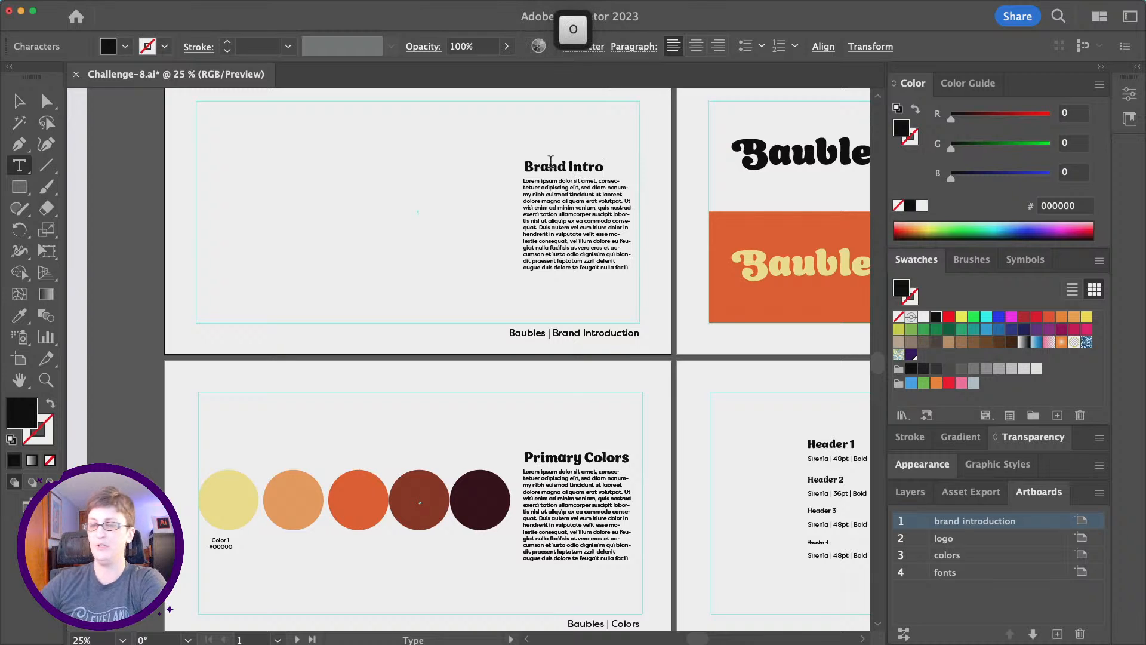
{"action": "left_click", "coordinate": [16, 110]}
{"action": "left_click", "coordinate": [506, 213]}
Widen the body text frame, centre the heading over it, and move both toward the artboard centre.
{"action": "left_click", "coordinate": [539, 223]}
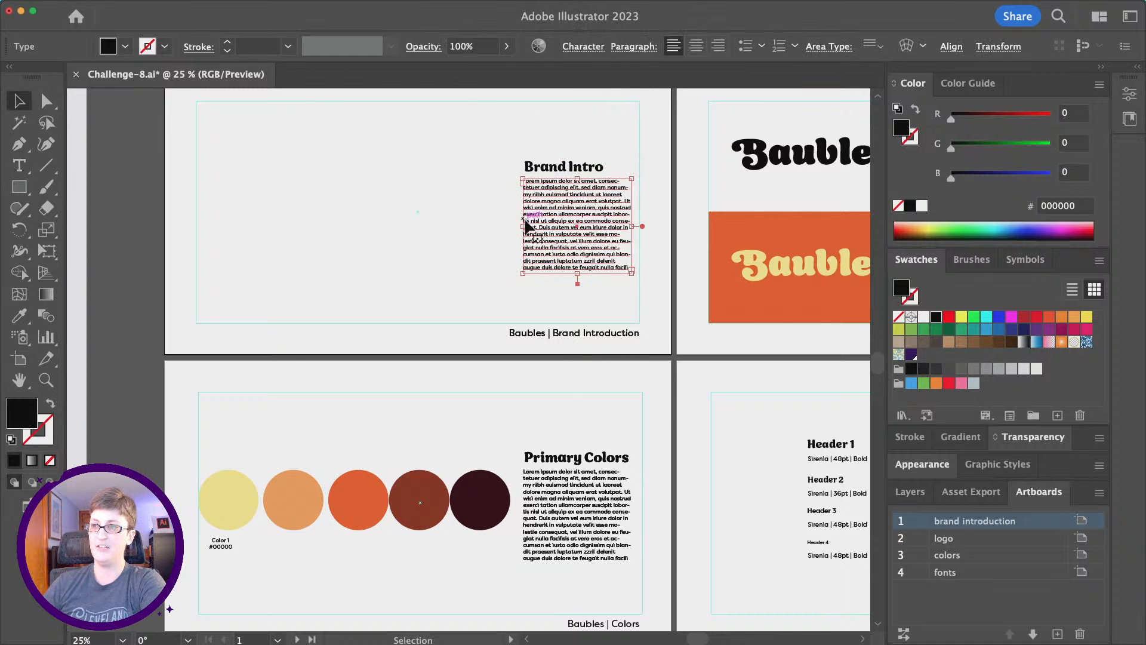
{"action": "left_click_drag", "start_coordinate": [522, 227], "coordinate": [358, 227]}
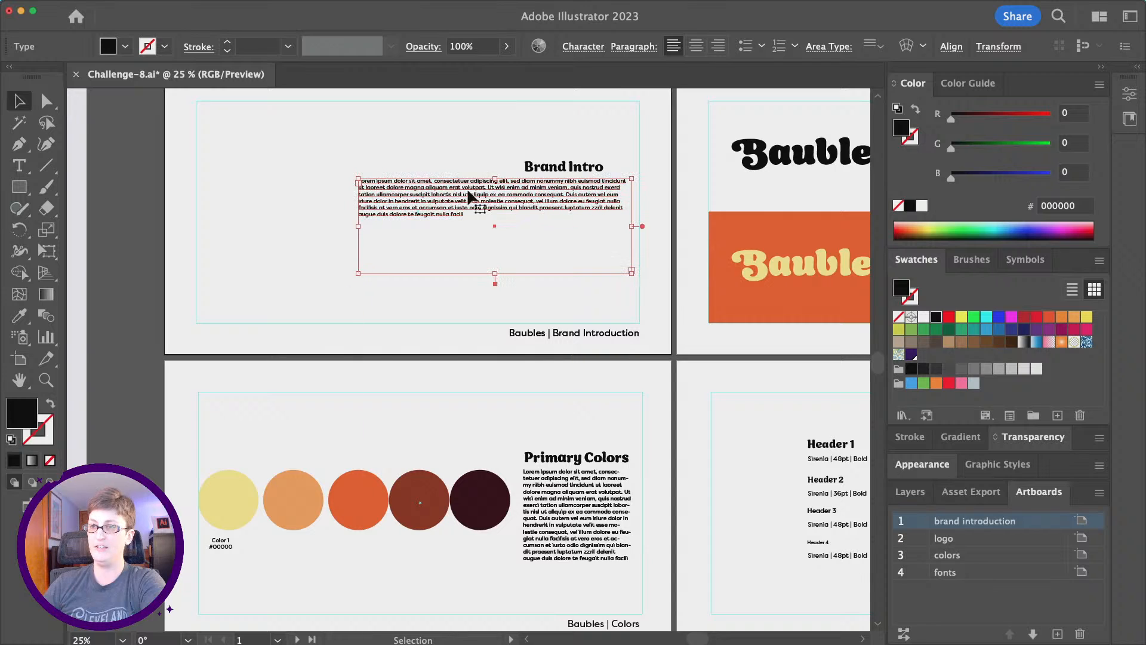
{"action": "left_click_drag", "start_coordinate": [495, 179], "coordinate": [494, 231]}
{"action": "left_click_drag", "start_coordinate": [549, 180], "coordinate": [484, 225]}
{"action": "left_click", "coordinate": [543, 262], "text": "shift"}
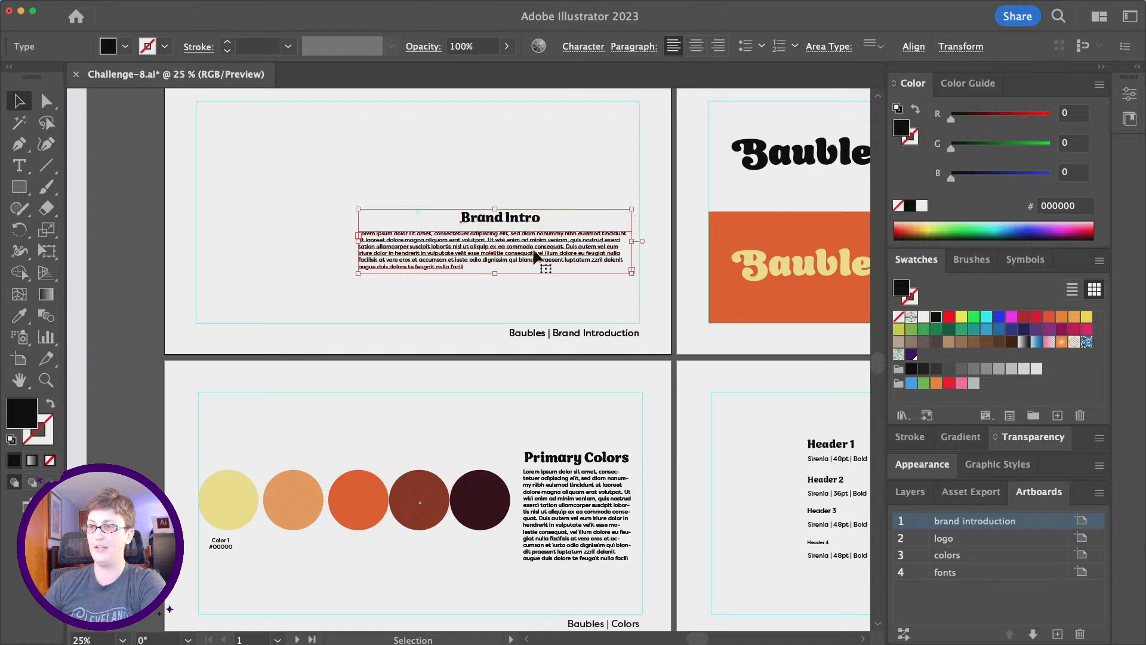
{"action": "left_click", "coordinate": [913, 47]}
{"action": "left_click", "coordinate": [755, 95]}
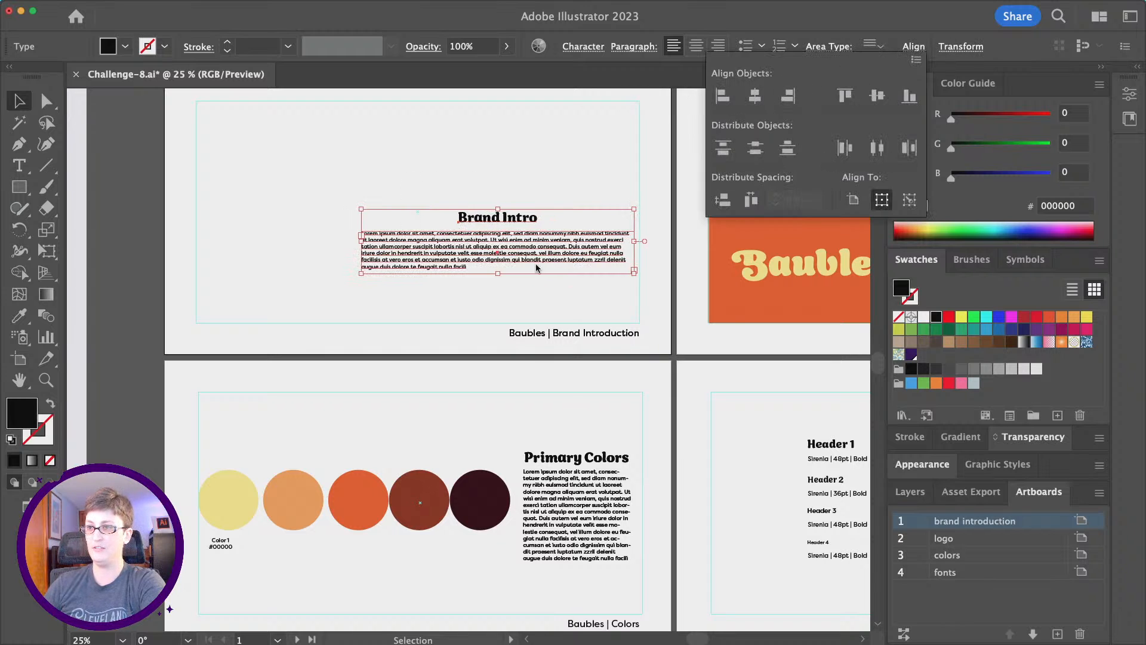
{"action": "left_click_drag", "start_coordinate": [495, 261], "coordinate": [430, 289]}
{"action": "left_click", "coordinate": [522, 187]}
Copy the Baubles logo from the logo artboard onto the top of the first artboard.
{"action": "left_click", "coordinate": [789, 154]}
{"action": "key", "text": "super+c"}
{"action": "key", "text": "super+v"}
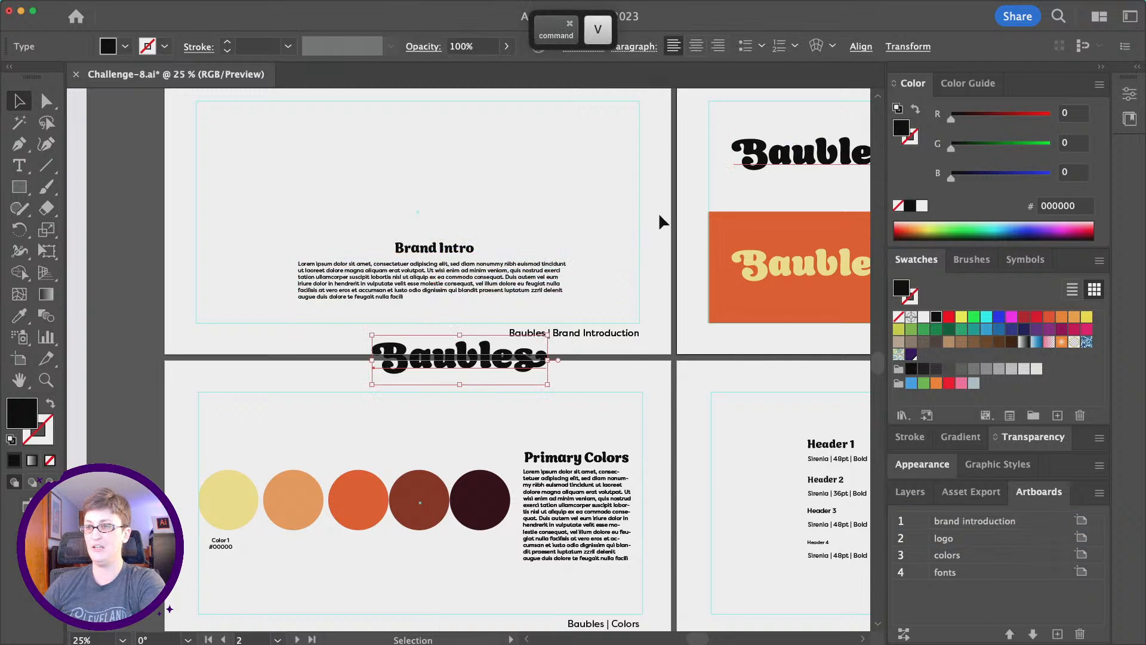
{"action": "left_click_drag", "start_coordinate": [479, 371], "coordinate": [466, 186]}
{"action": "left_click", "coordinate": [604, 155]}
{"action": "scroll", "coordinate": [454, 191], "scroll_direction": "left", "scroll_amount": 1}
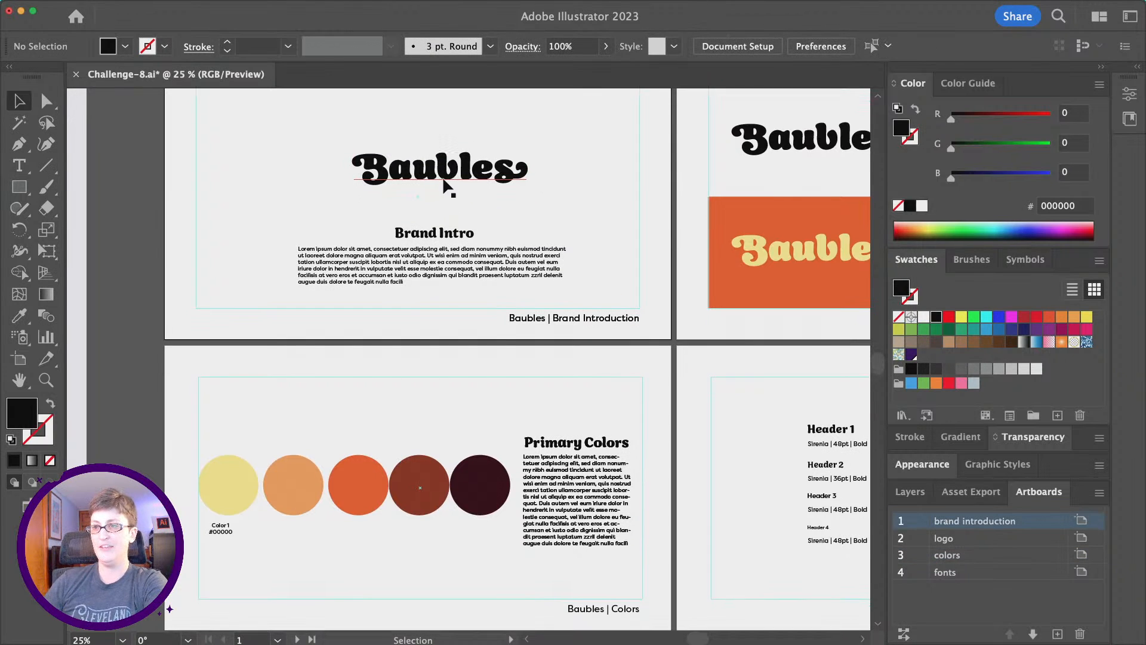
{"action": "scroll", "coordinate": [467, 224], "scroll_direction": "down", "scroll_amount": 1}
Draw a rectangle across the artboard top, send it to back, and fill it with the logo's yellow.
{"action": "left_click", "coordinate": [16, 190]}
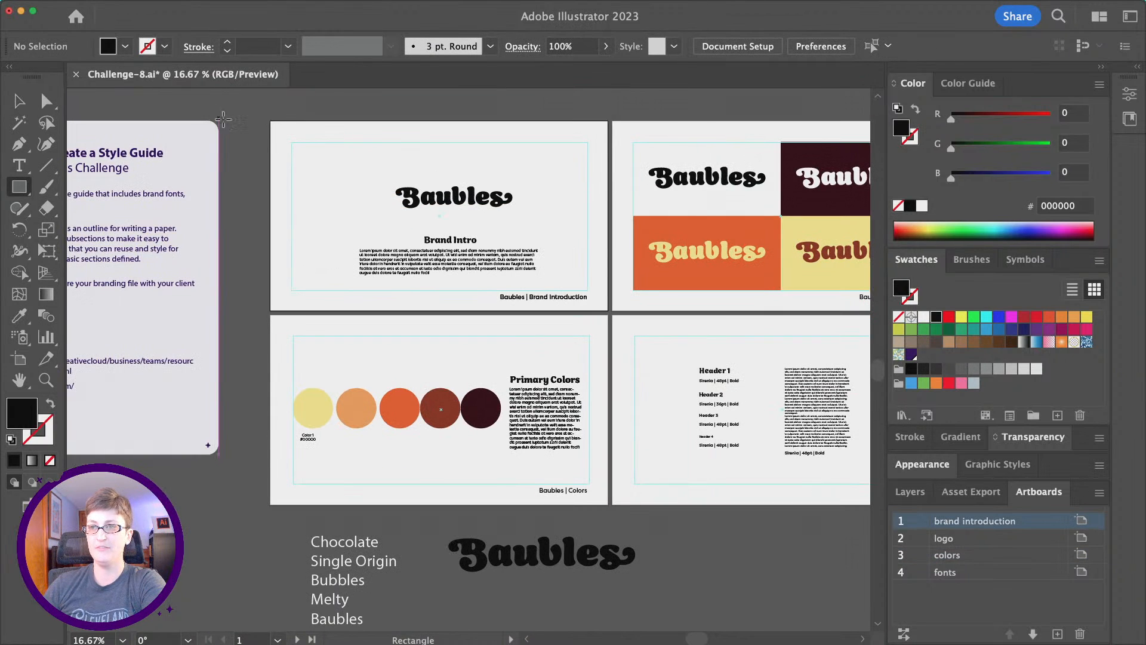
{"action": "left_click_drag", "start_coordinate": [272, 122], "coordinate": [612, 232]}
{"action": "left_click", "coordinate": [146, 6]}
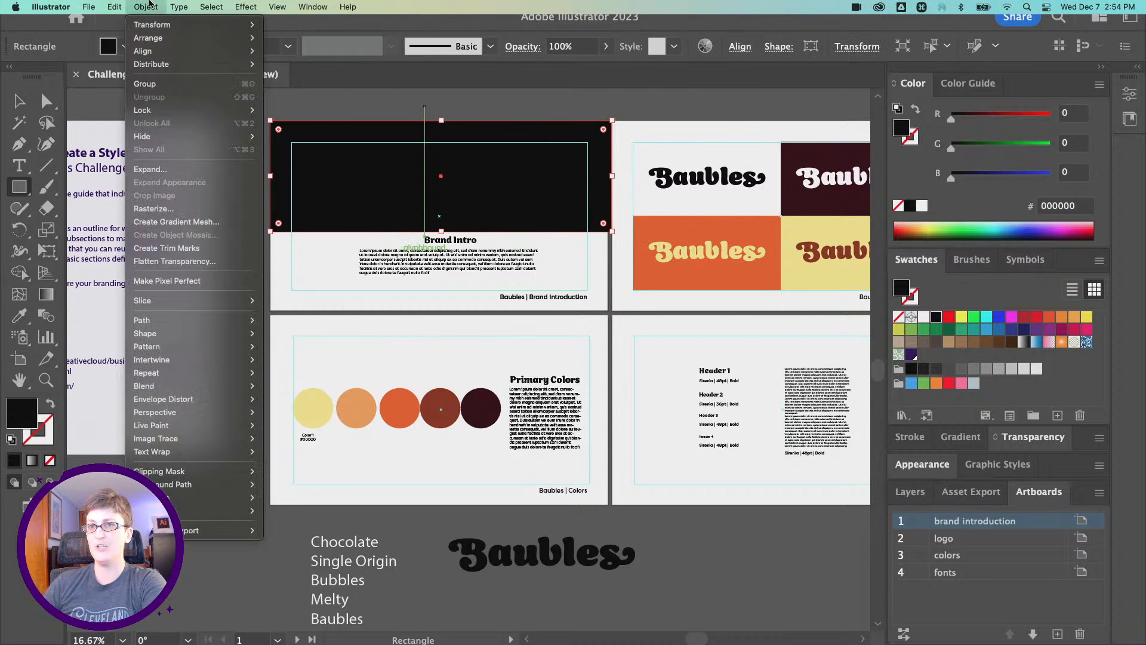
{"action": "mouse_move", "coordinate": [179, 37]}
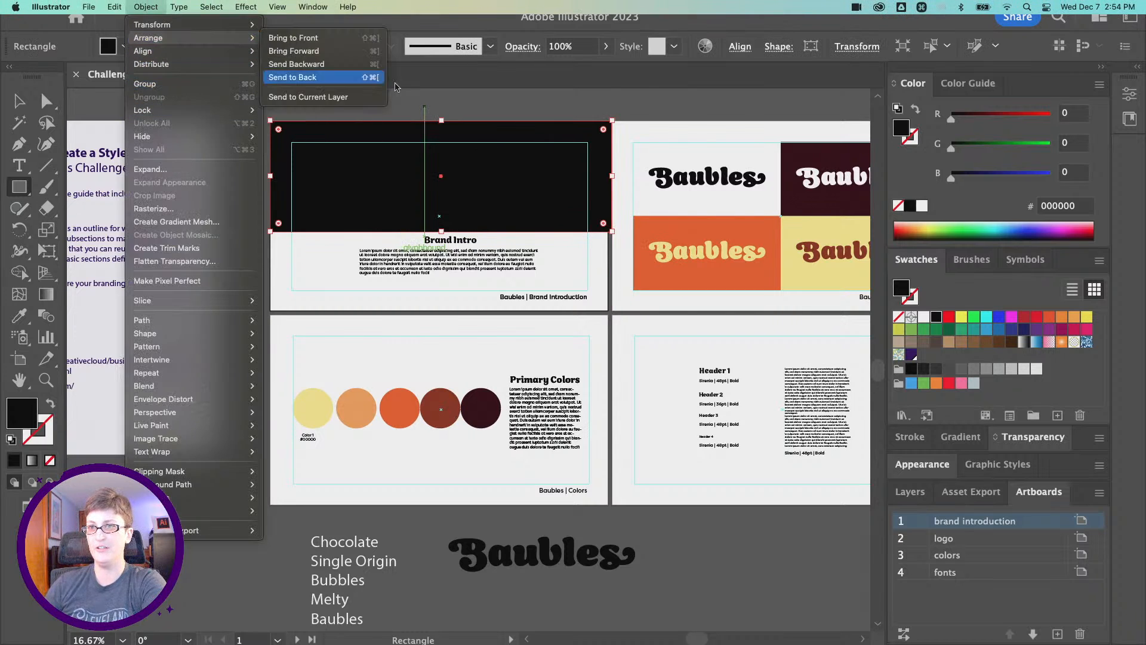
{"action": "left_click", "coordinate": [322, 77]}
{"action": "key", "text": "i"}
{"action": "scroll", "coordinate": [483, 229], "scroll_direction": "right", "scroll_amount": 3}
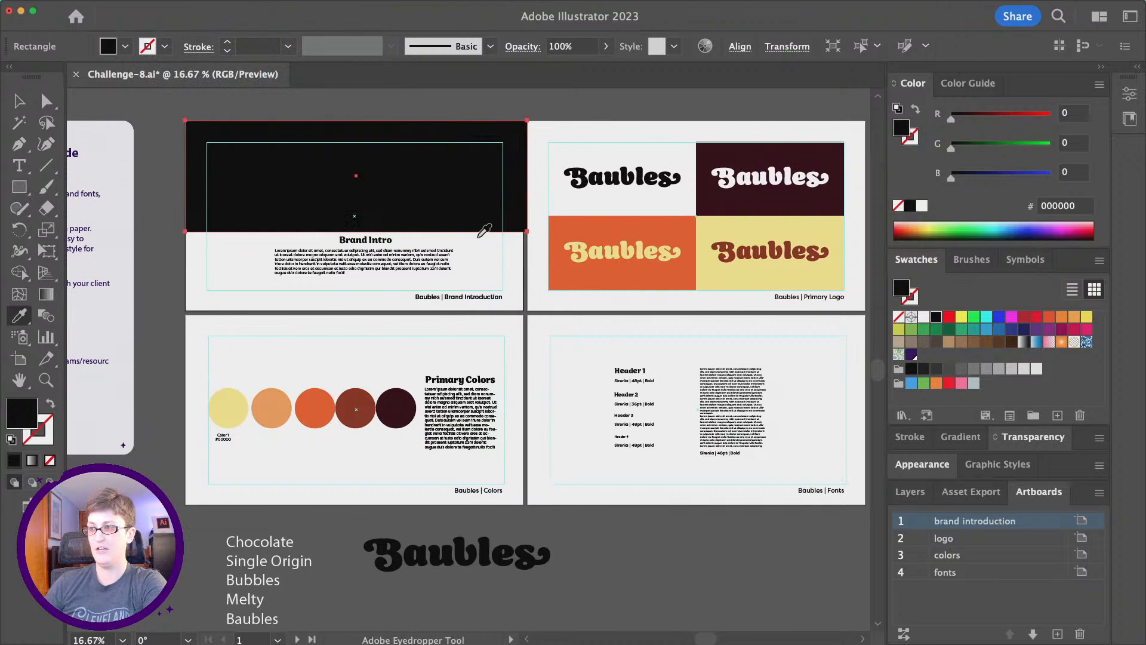
{"action": "left_click", "coordinate": [724, 231]}
{"action": "left_click", "coordinate": [20, 100]}
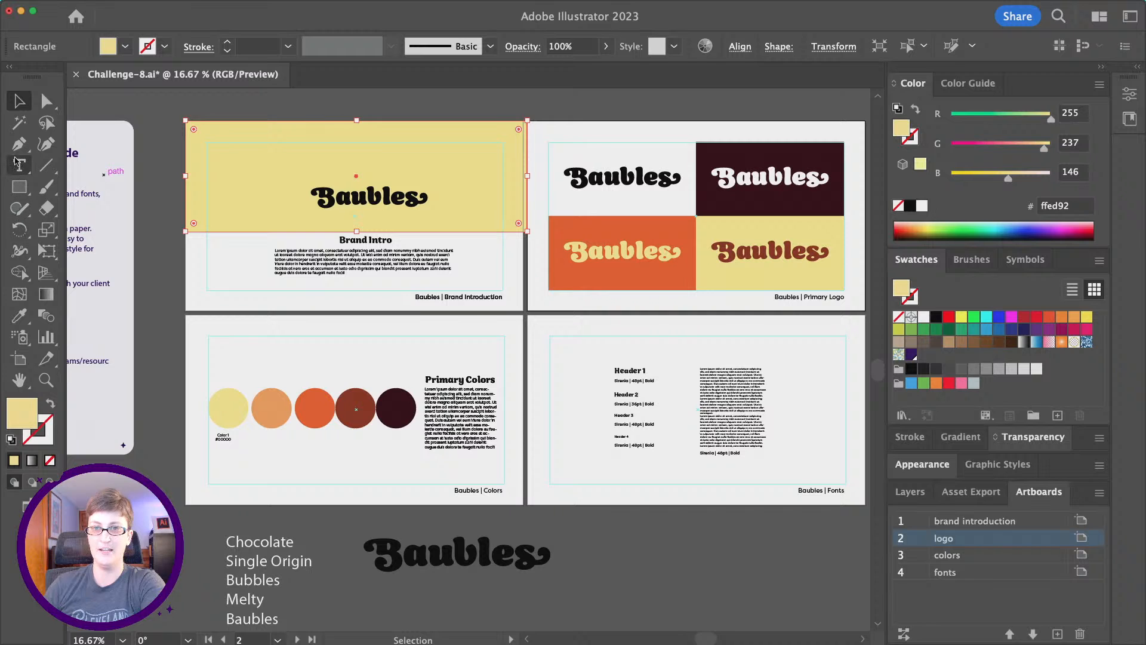
Bend the yellow header's bottom edge into a smooth curve with the Curvature tool.
{"action": "left_click", "coordinate": [44, 147]}
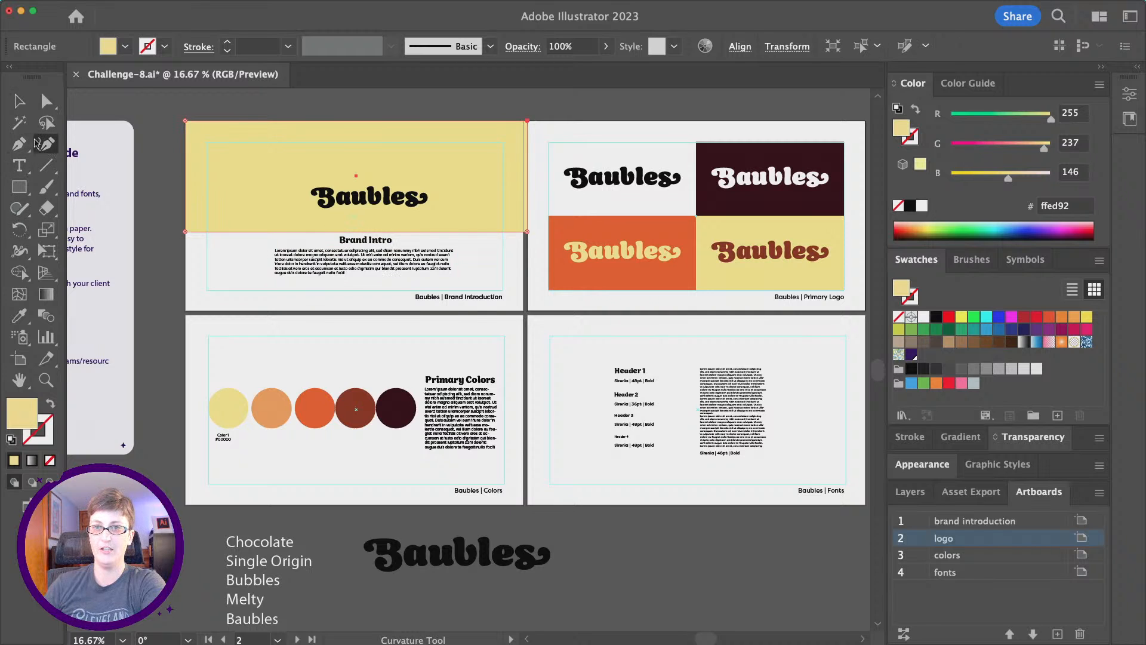
{"action": "left_click_drag", "start_coordinate": [360, 232], "coordinate": [361, 266]}
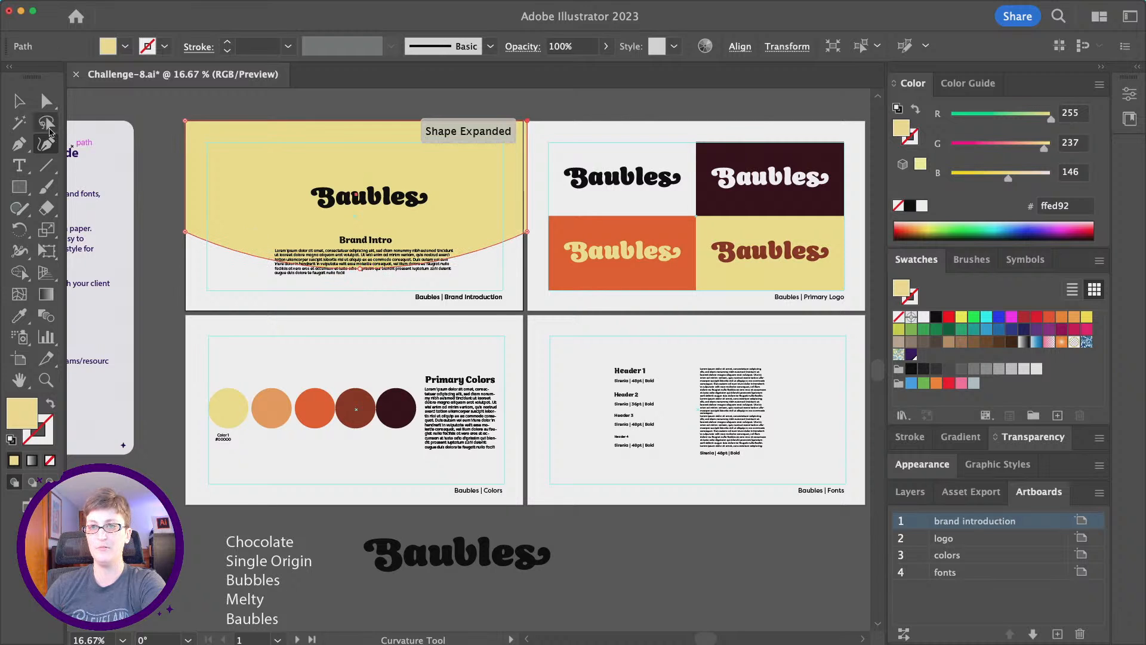
{"action": "left_click", "coordinate": [49, 107]}
{"action": "left_click_drag", "start_coordinate": [212, 153], "coordinate": [187, 154]}
{"action": "scroll", "coordinate": [207, 119], "scroll_direction": "up", "scroll_amount": 1}
{"action": "left_click", "coordinate": [185, 109]}
{"action": "left_click", "coordinate": [176, 144]}
{"action": "scroll", "coordinate": [177, 143], "scroll_direction": "left", "scroll_amount": 3}
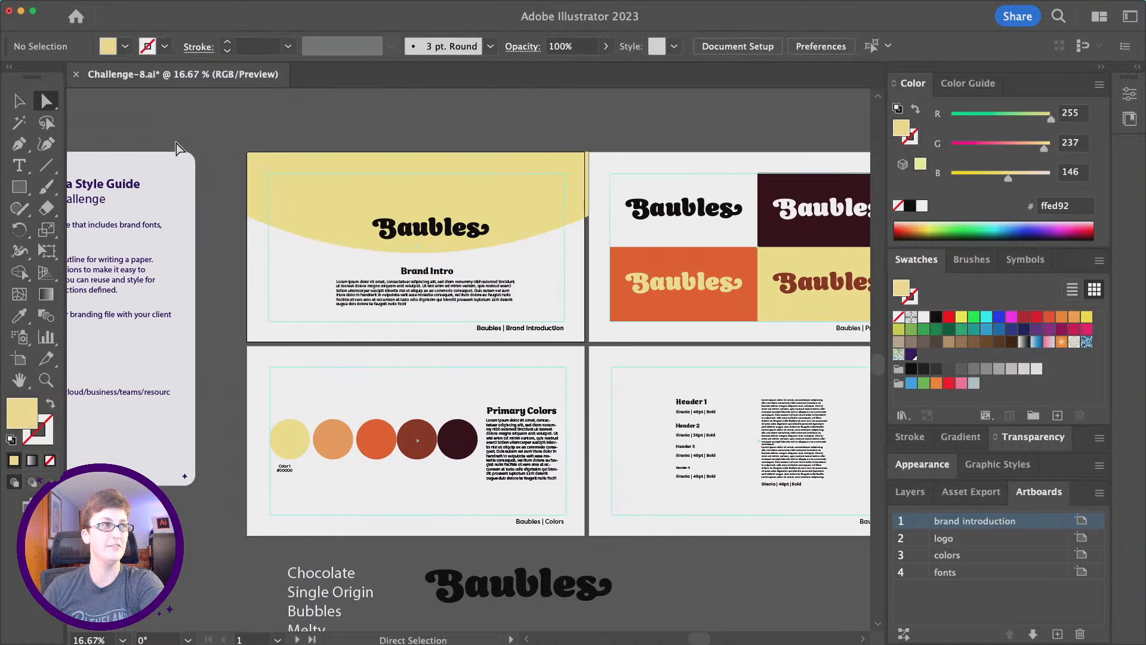
{"action": "scroll", "coordinate": [604, 373], "scroll_direction": "right", "scroll_amount": 4}
{"action": "scroll", "coordinate": [604, 373], "scroll_direction": "down", "scroll_amount": 2}
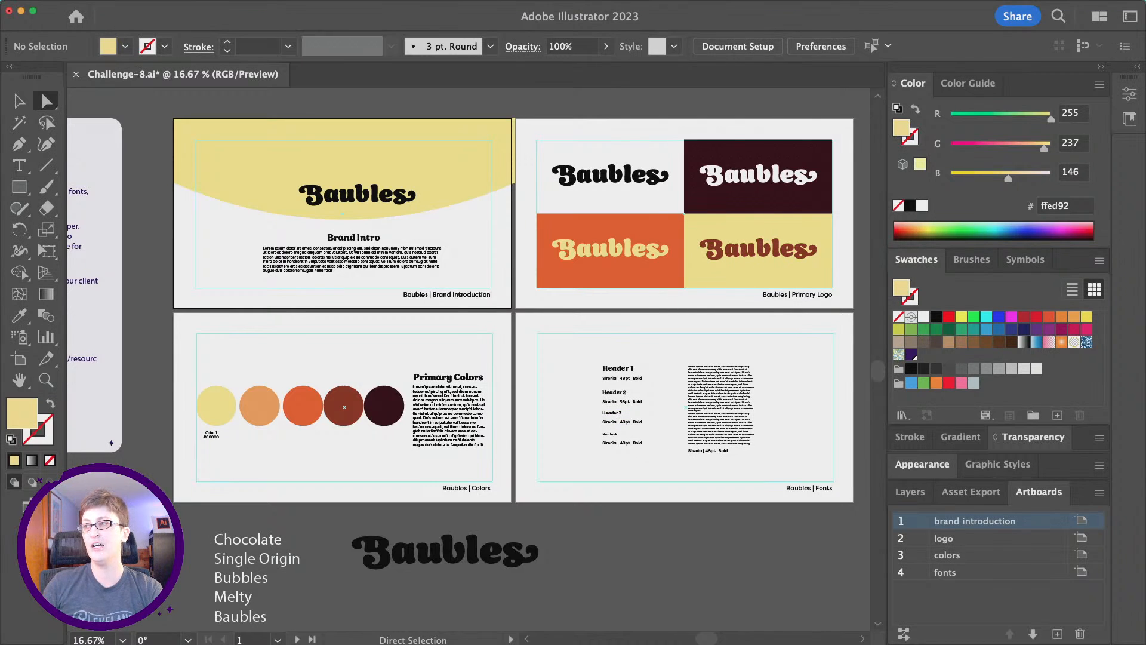
Save the style guide and copy a Share for review (Beta) link.
{"action": "left_click", "coordinate": [1032, 23]}
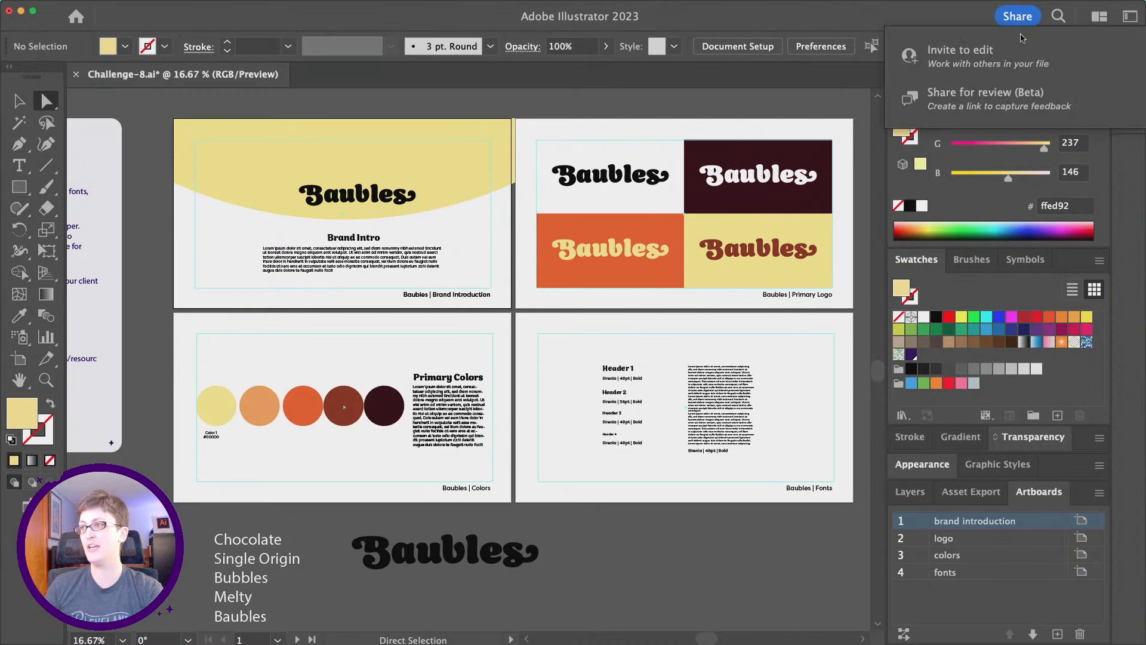
{"action": "left_click", "coordinate": [513, 97]}
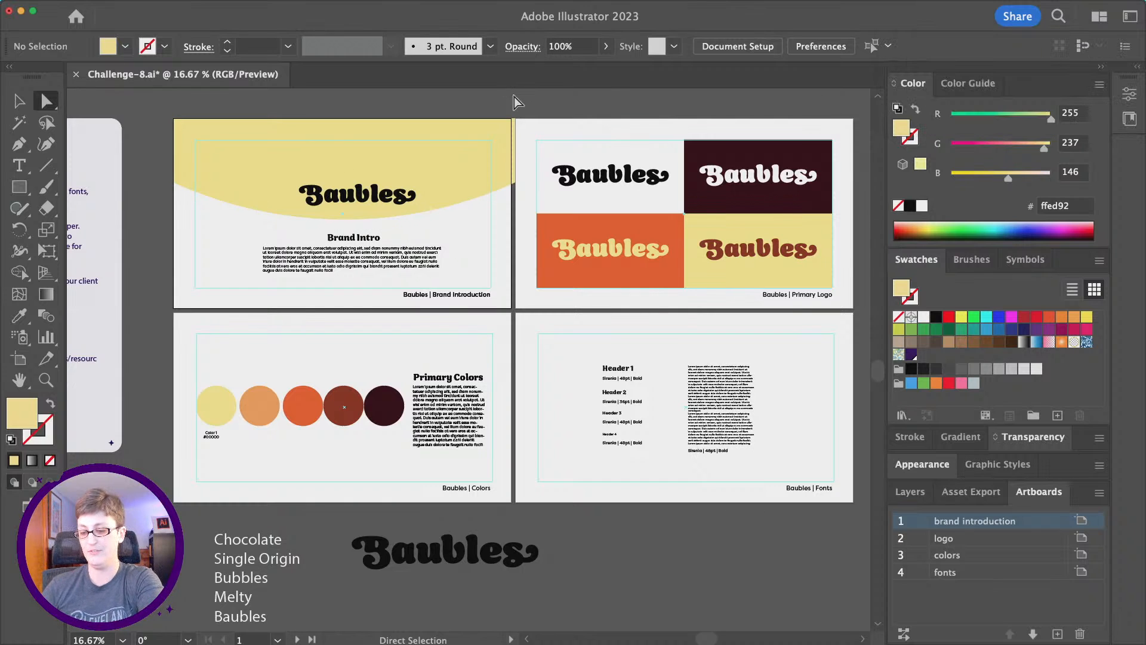
{"action": "key", "text": "super+s"}
{"action": "left_click", "coordinate": [1017, 16]}
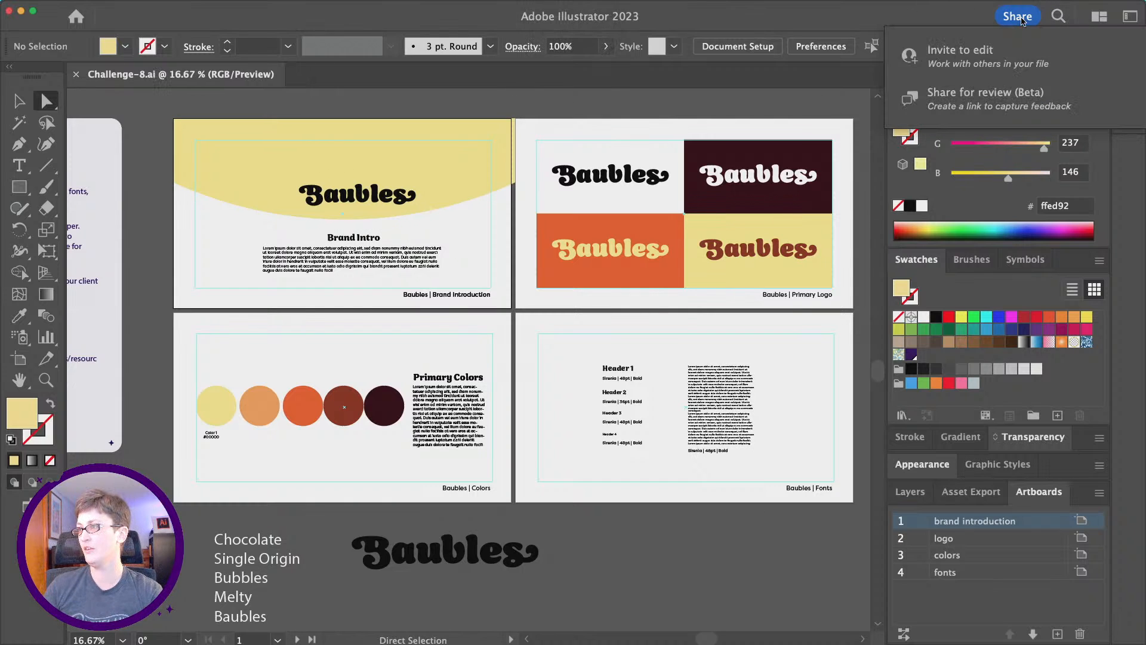
{"action": "left_click", "coordinate": [996, 105]}
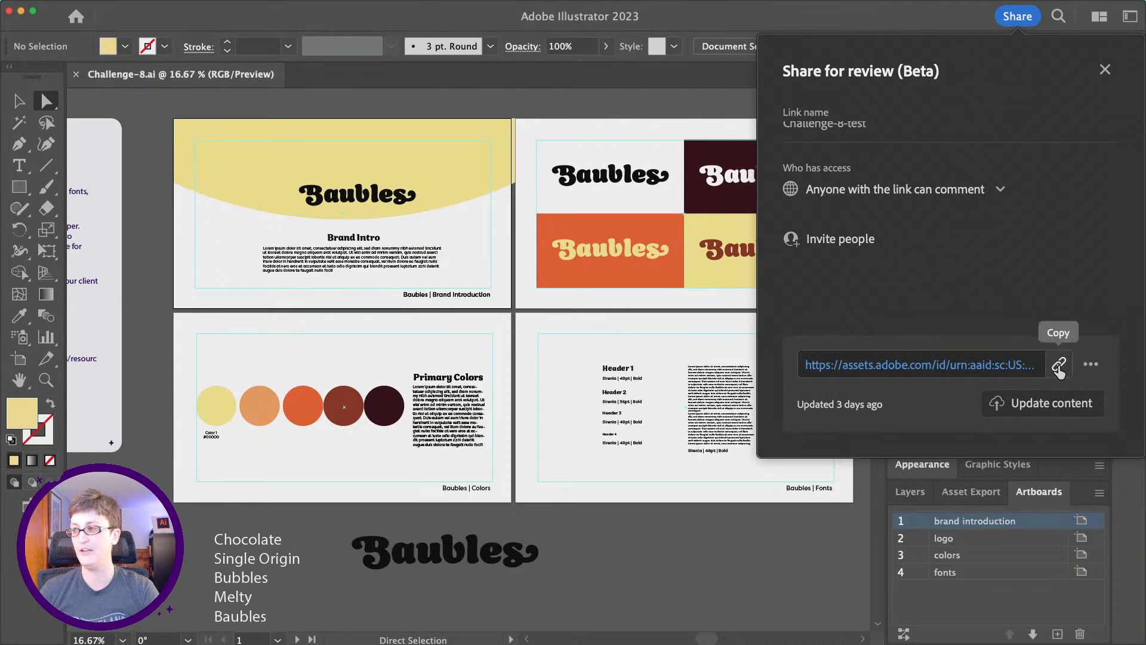
{"action": "left_click", "coordinate": [1059, 365]}
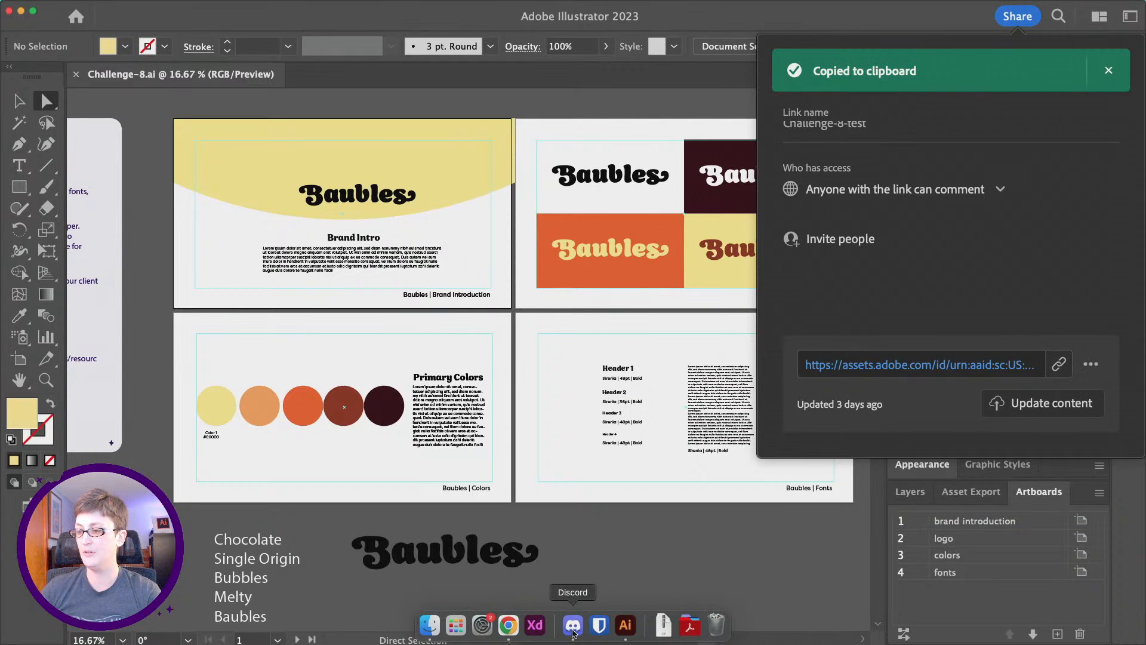
Bring the Discord dcc-feedback channel window in front of Illustrator.
{"action": "left_click", "coordinate": [574, 634]}
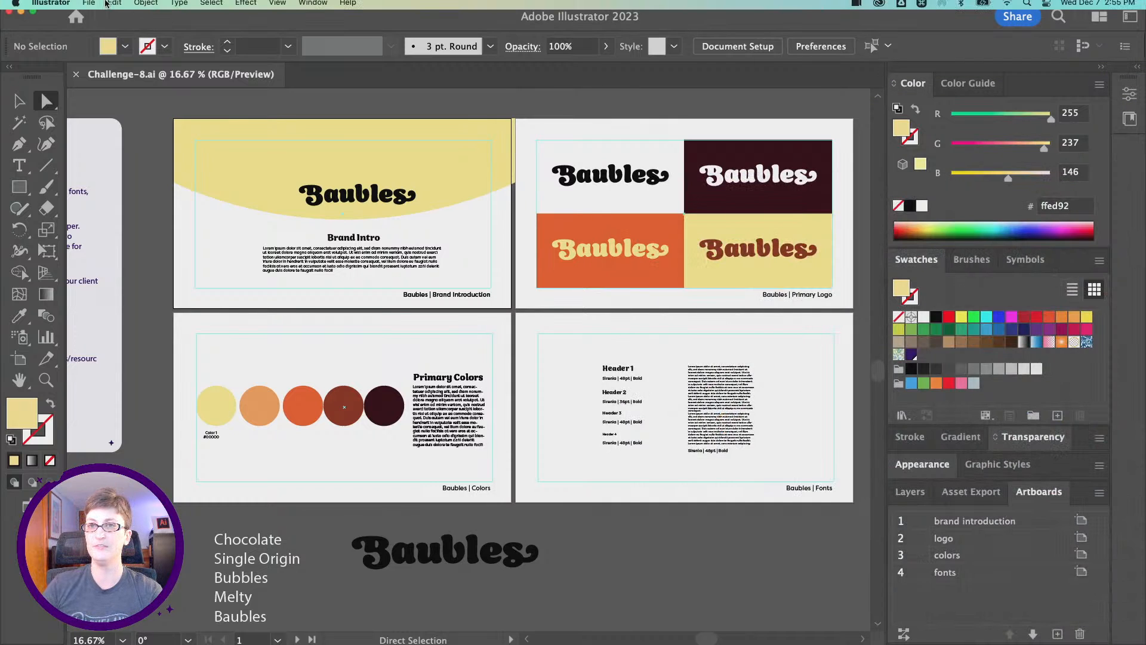
{"action": "left_click", "coordinate": [52, 7]}
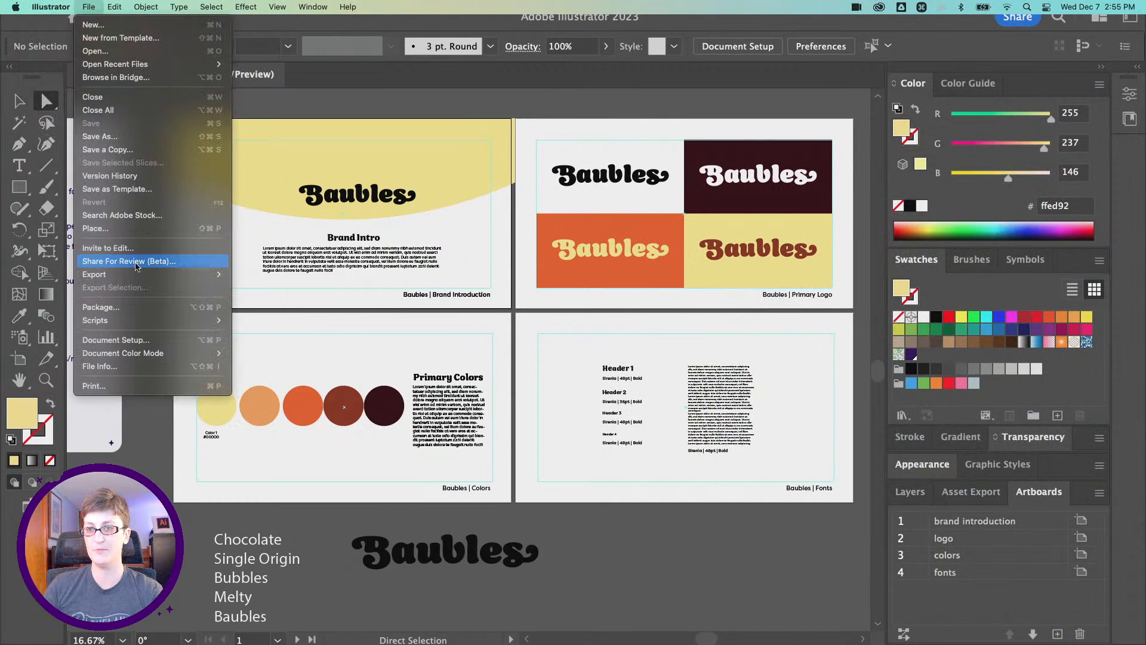
{"action": "mouse_move", "coordinate": [215, 274]}
{"action": "left_click", "coordinate": [1145, 102]}
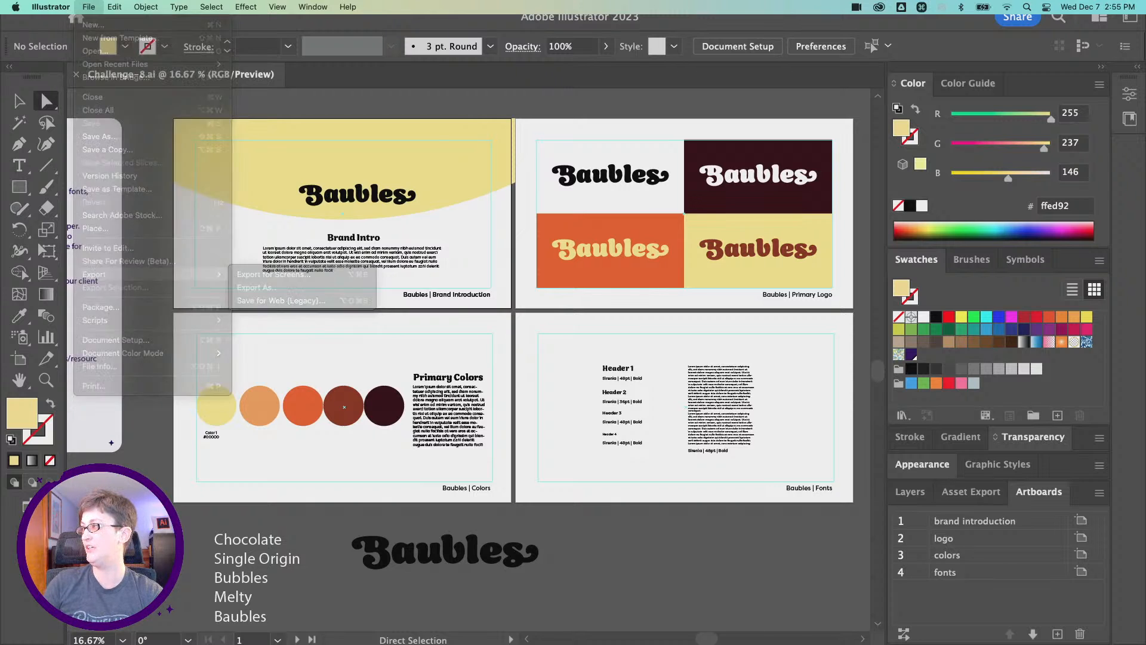
{"action": "left_click_drag", "start_coordinate": [1145, 102], "coordinate": [401, 100]}
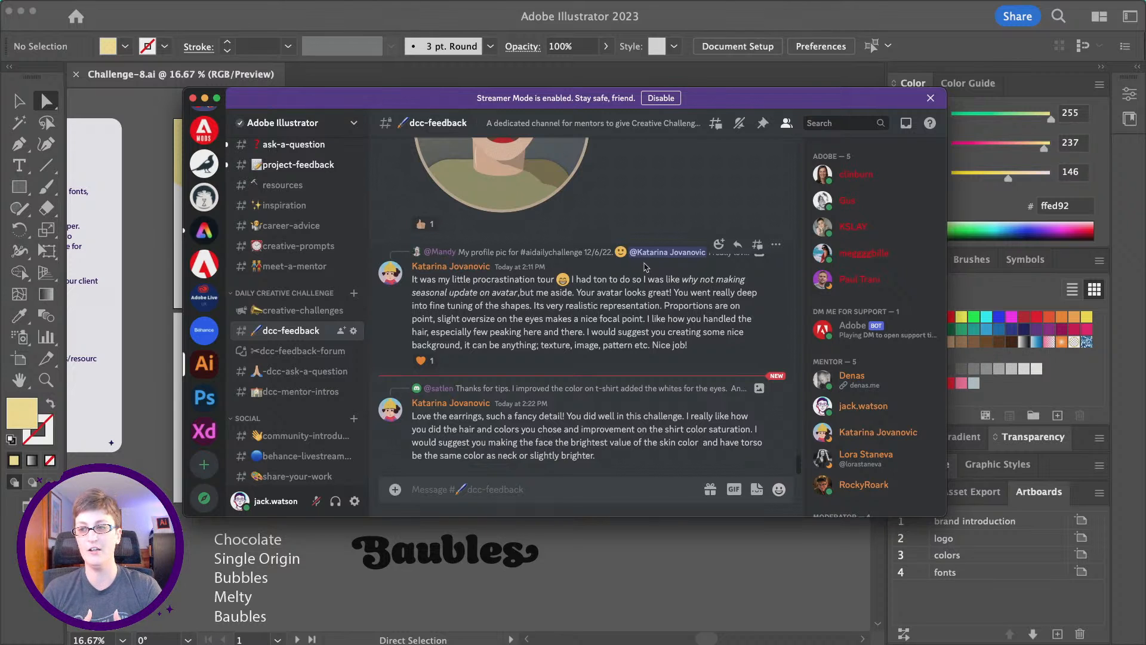
{"action": "scroll", "coordinate": [645, 267], "scroll_direction": "up", "scroll_amount": 5}
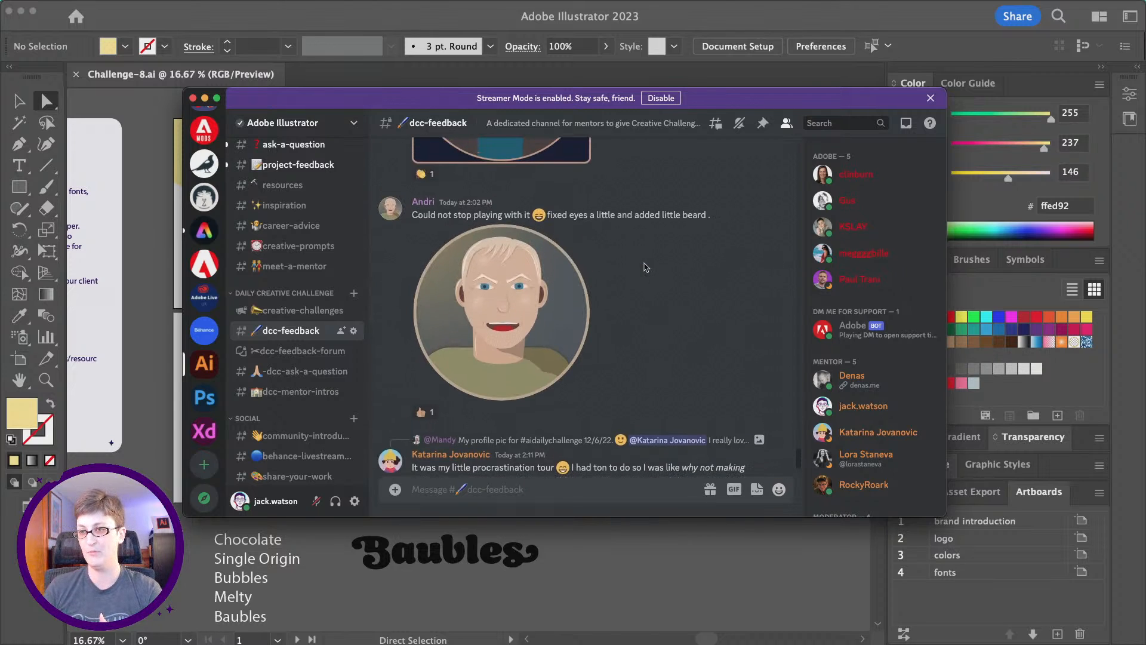
{"action": "scroll", "coordinate": [645, 266], "scroll_direction": "up", "scroll_amount": 3}
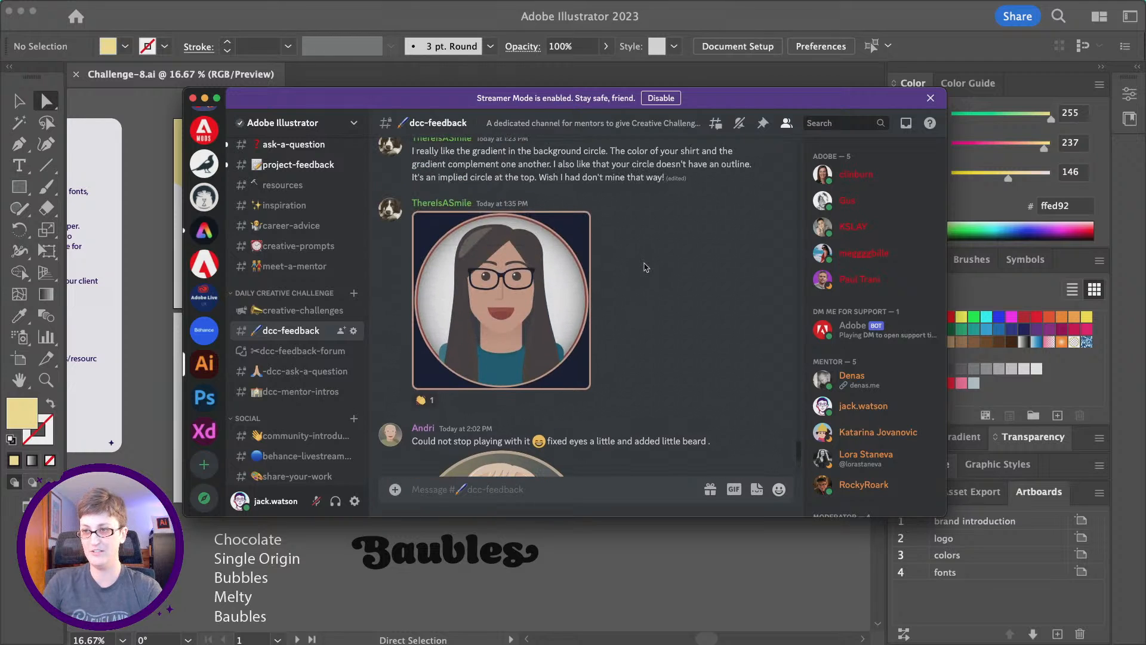